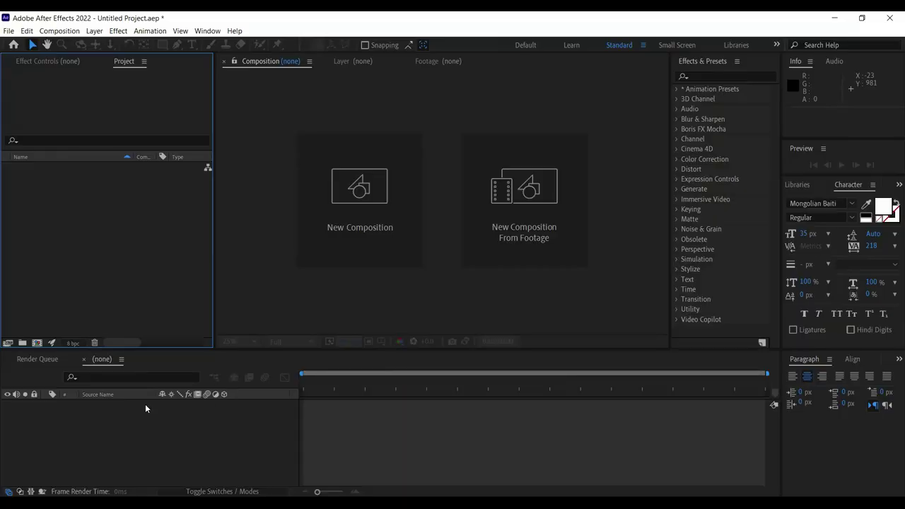
Create a new 1920 × 1080 px, 25 fps composition named Golden Smoke with a duration of 0:00:07:03.
{"action": "left_click", "coordinate": [37, 343]}
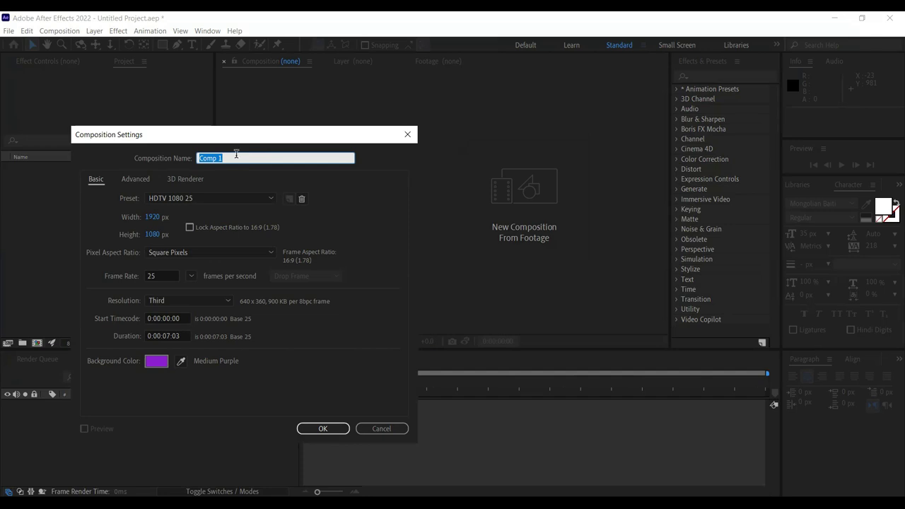
{"action": "type", "text": "Golden Smoke"}
{"action": "left_click", "coordinate": [319, 429]}
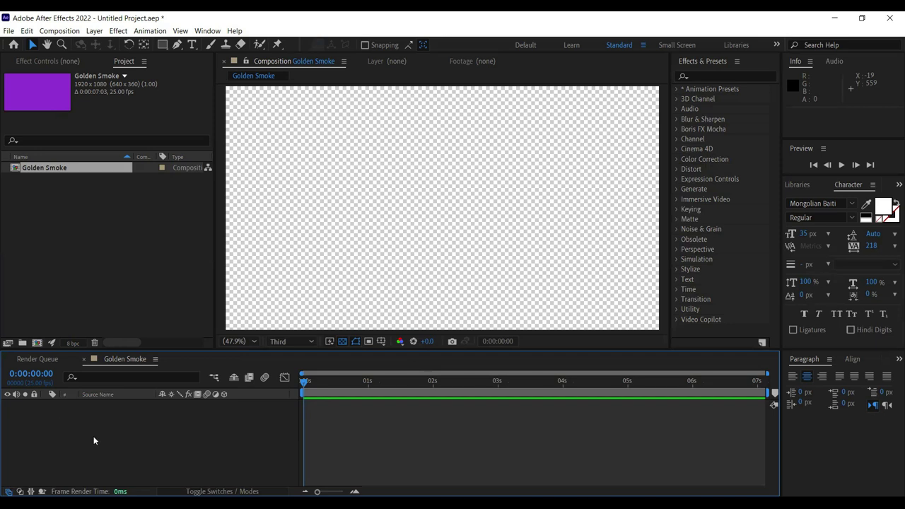
Add a 1920 × 1080 px dark gray solid layer named Color to the Golden Smoke composition.
{"action": "key", "text": "ctrl+y"}
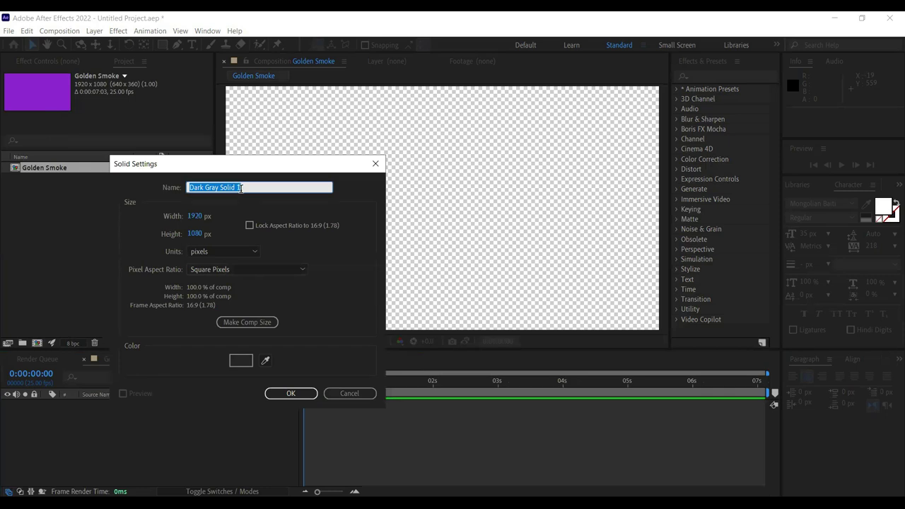
{"action": "type", "text": "Color"}
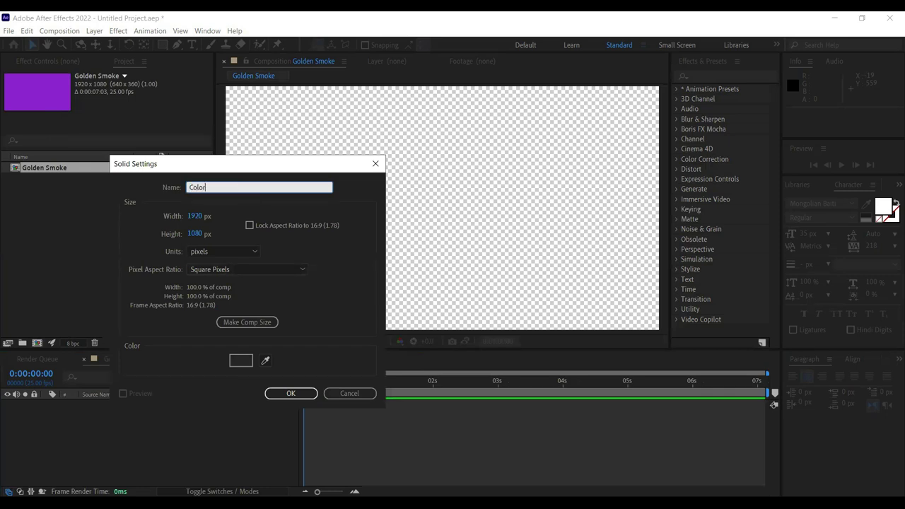
{"action": "left_click", "coordinate": [294, 395]}
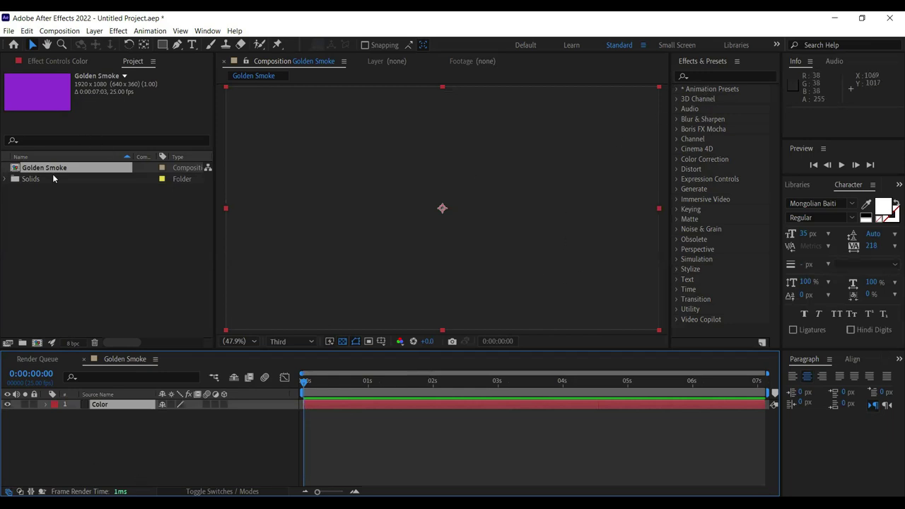
Find the Gradient Ramp effect by searching for ramp and apply it to the Color layer.
{"action": "left_click", "coordinate": [709, 77]}
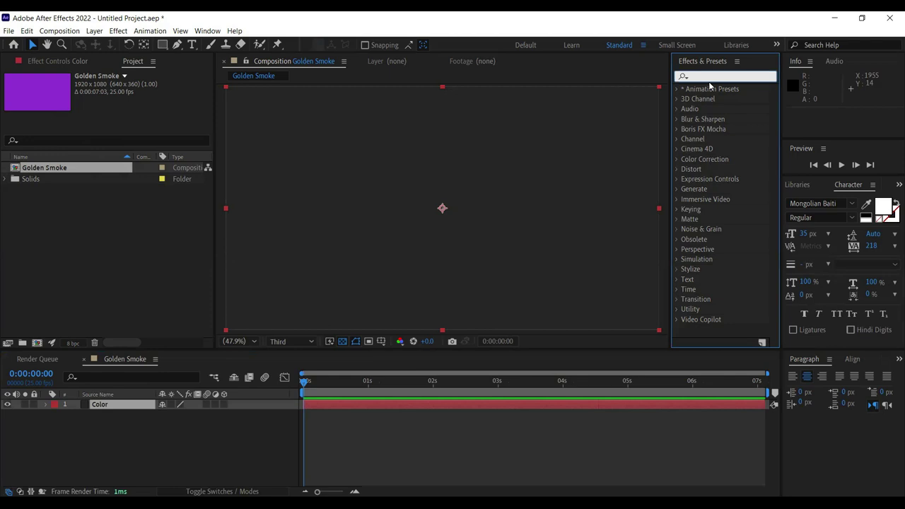
{"action": "type", "text": "ramp"}
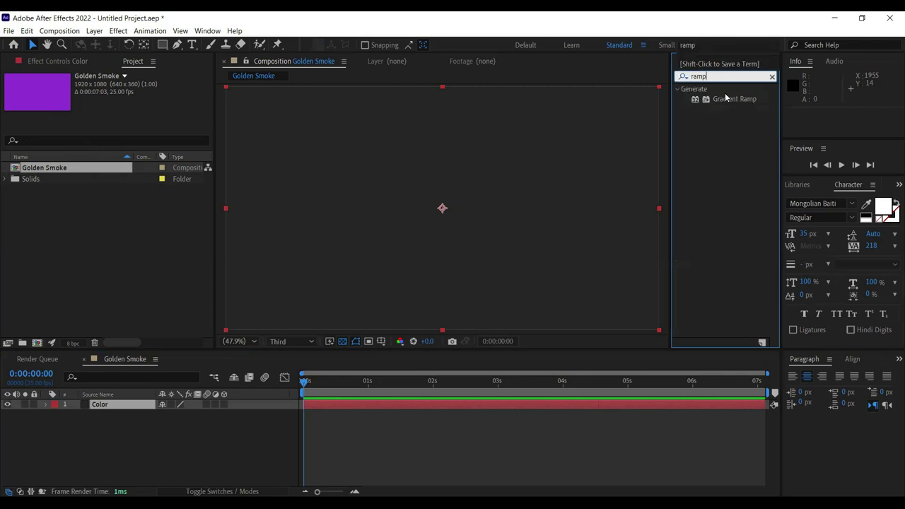
{"action": "left_click_drag", "start_coordinate": [311, 253], "coordinate": [134, 406]}
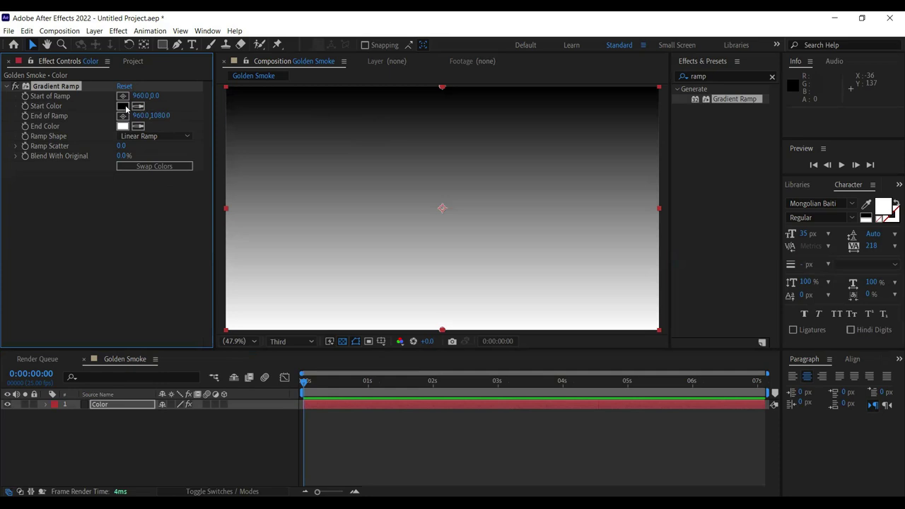
Set the start color of the Color layer's Gradient Ramp to brown, hex 68420B.
{"action": "left_click", "coordinate": [125, 106]}
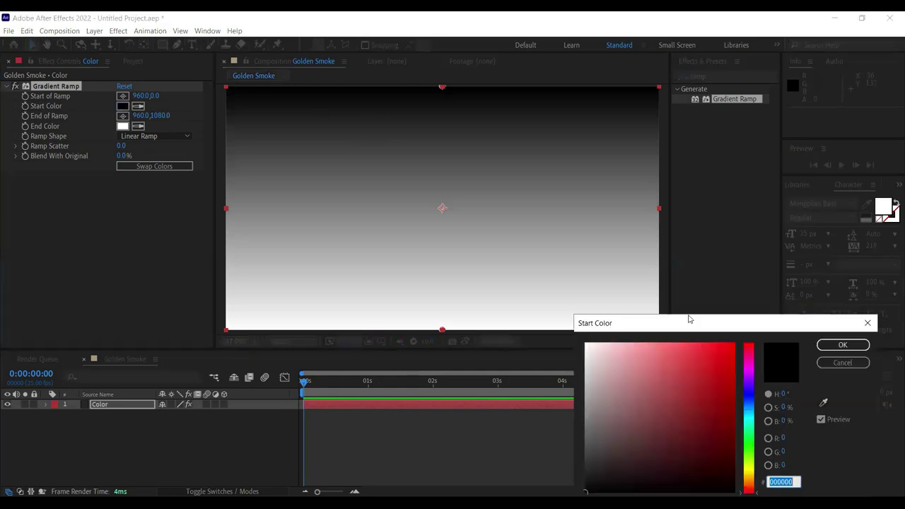
{"action": "left_click_drag", "start_coordinate": [690, 320], "coordinate": [472, 194]}
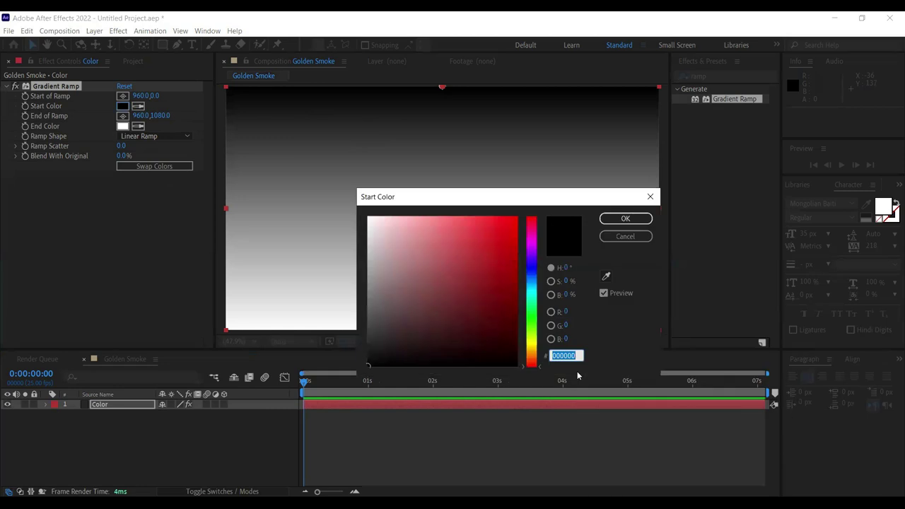
{"action": "type", "text": "6"}
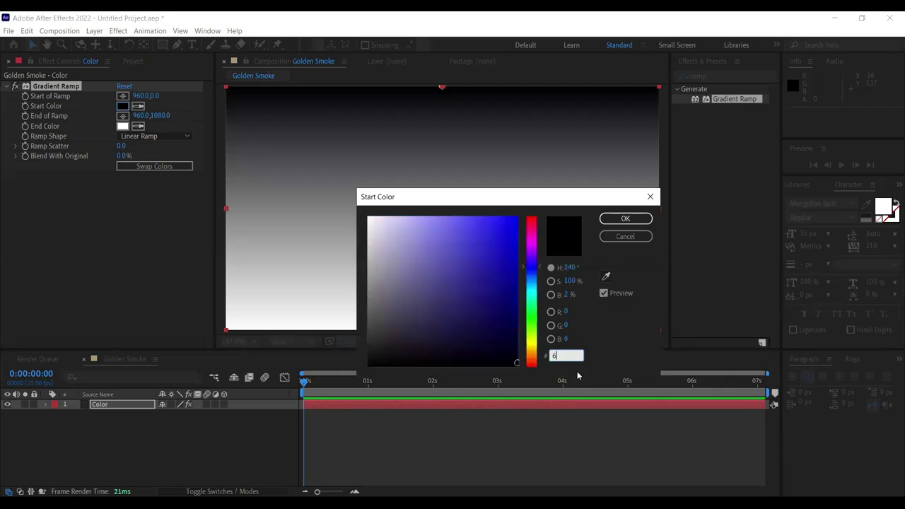
{"action": "type", "text": "84"}
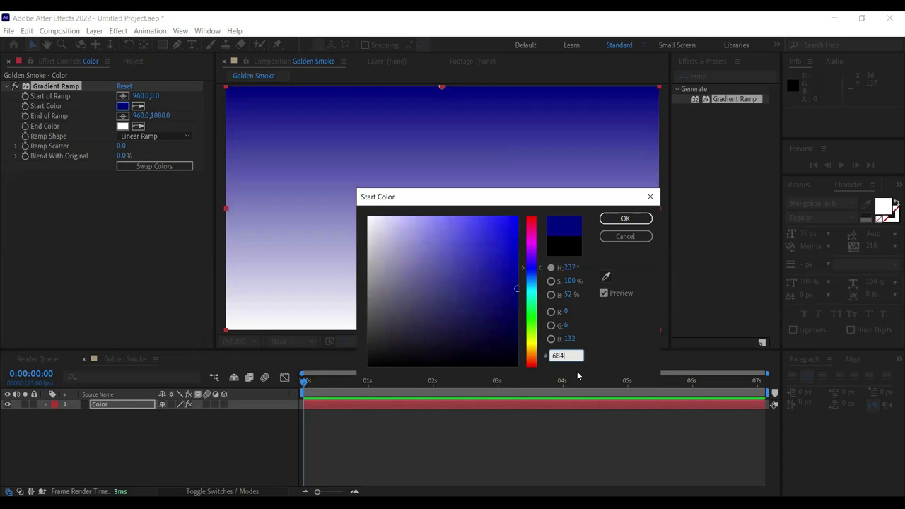
{"action": "type", "text": "208"}
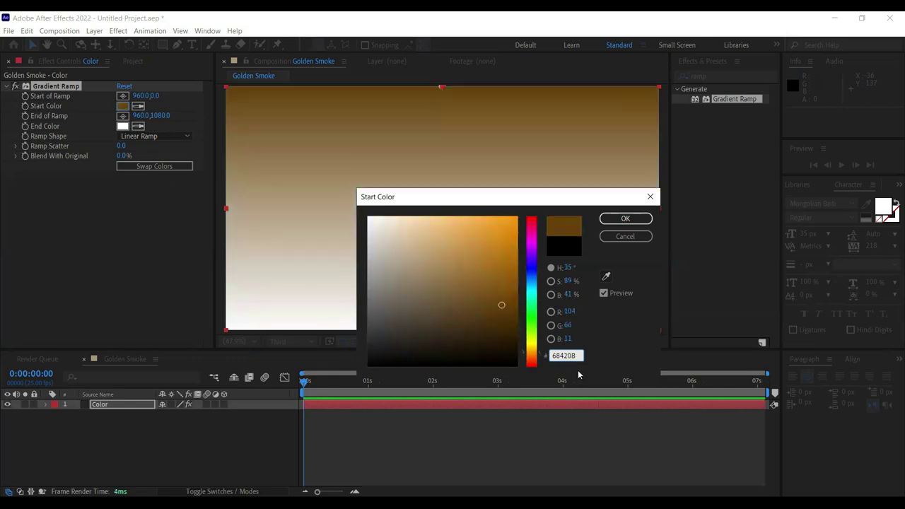
{"action": "left_click", "coordinate": [626, 217]}
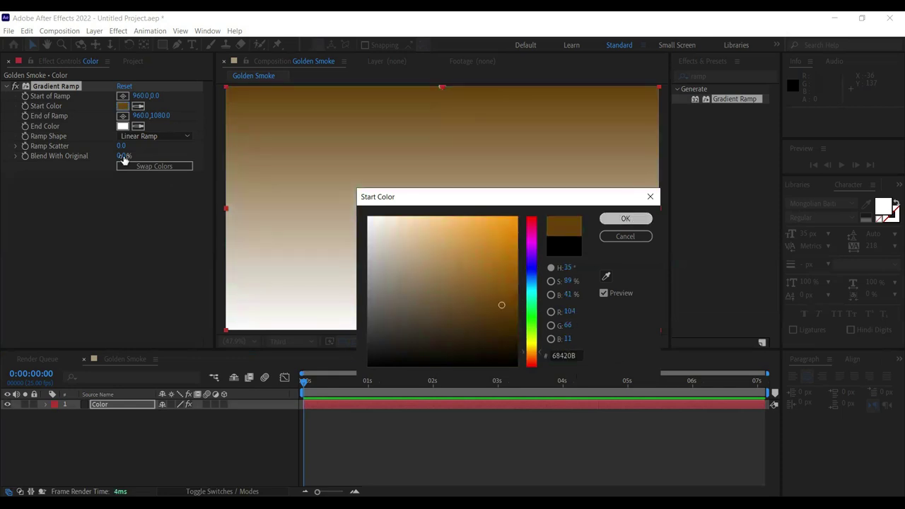
Set the end color of the Color layer's Gradient Ramp to black, hex 000000, and deselect the layer.
{"action": "left_click", "coordinate": [122, 125]}
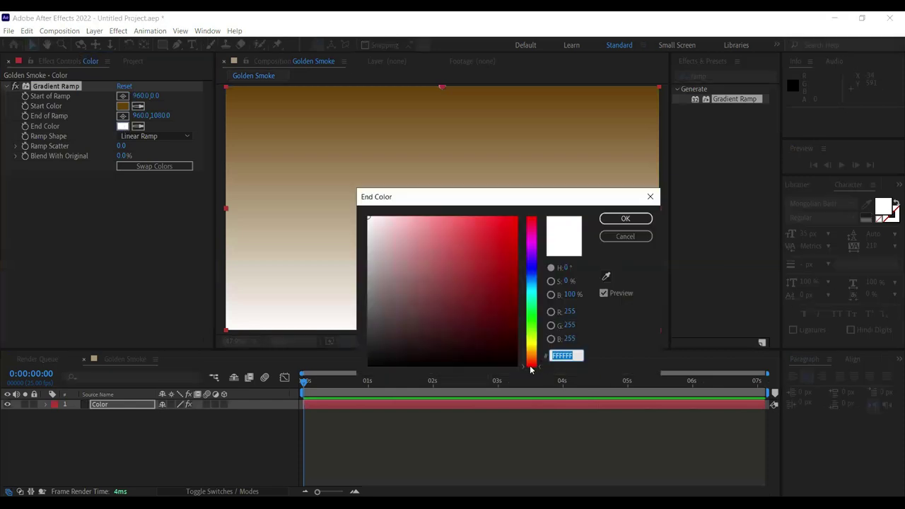
{"action": "left_click", "coordinate": [367, 366]}
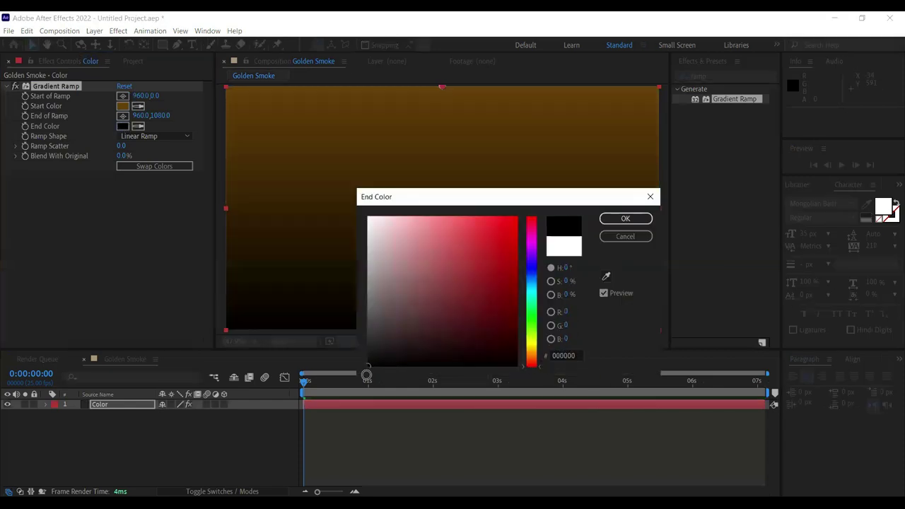
{"action": "left_click", "coordinate": [618, 219]}
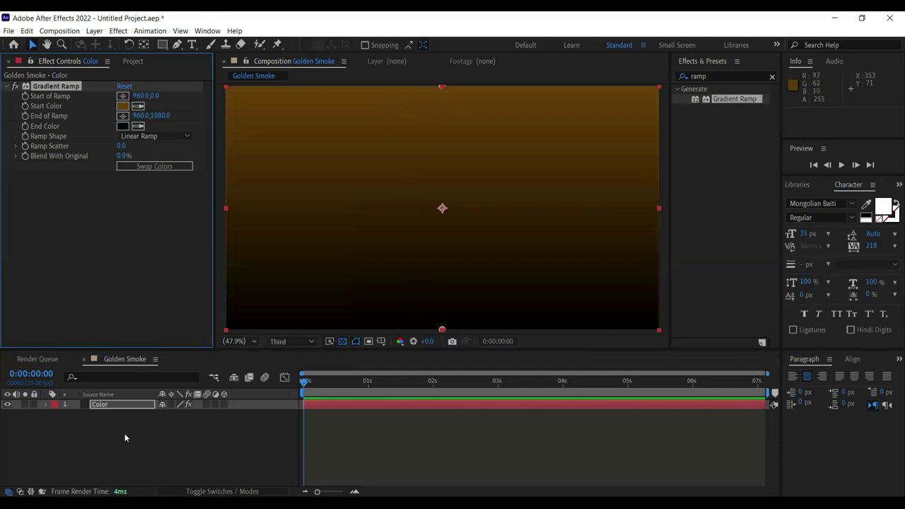
{"action": "left_click", "coordinate": [147, 456]}
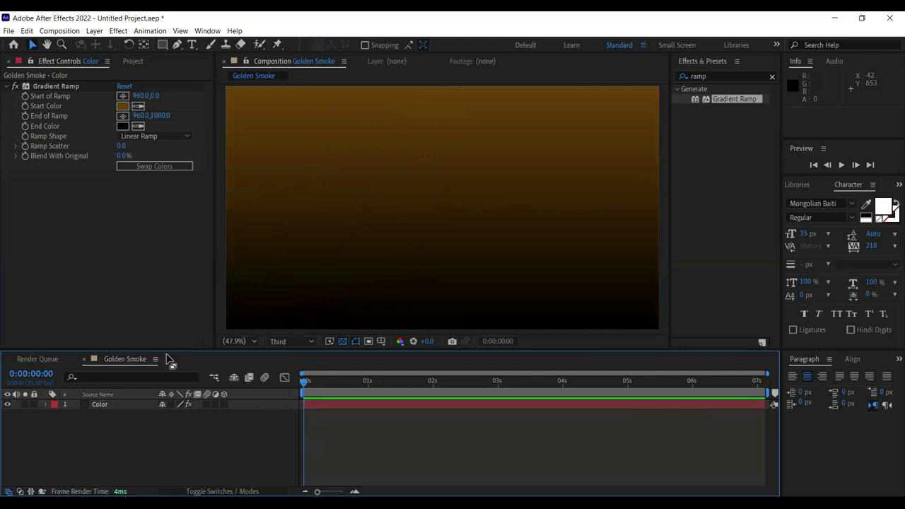
Add a second 1920 × 1080 px solid named Noise above the Color layer.
{"action": "key", "text": "ctrl+y"}
{"action": "type", "text": "Noise"}
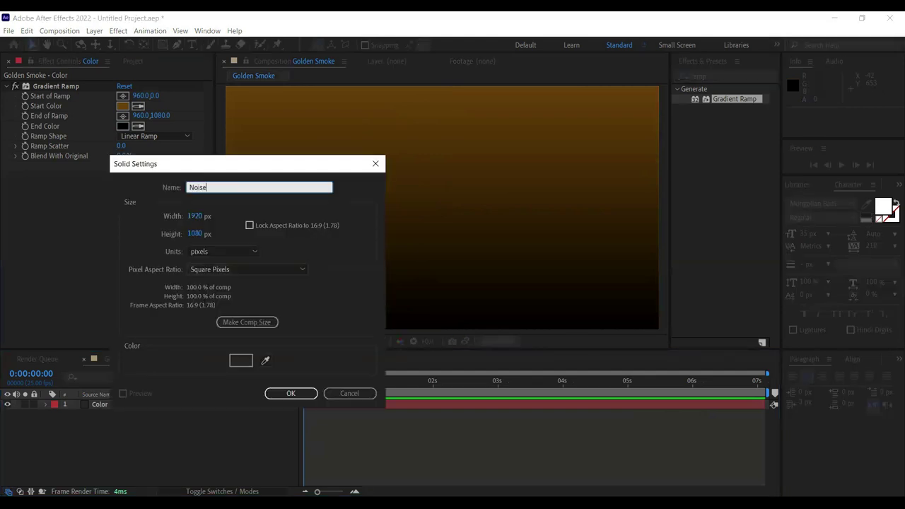
{"action": "key", "text": "Return"}
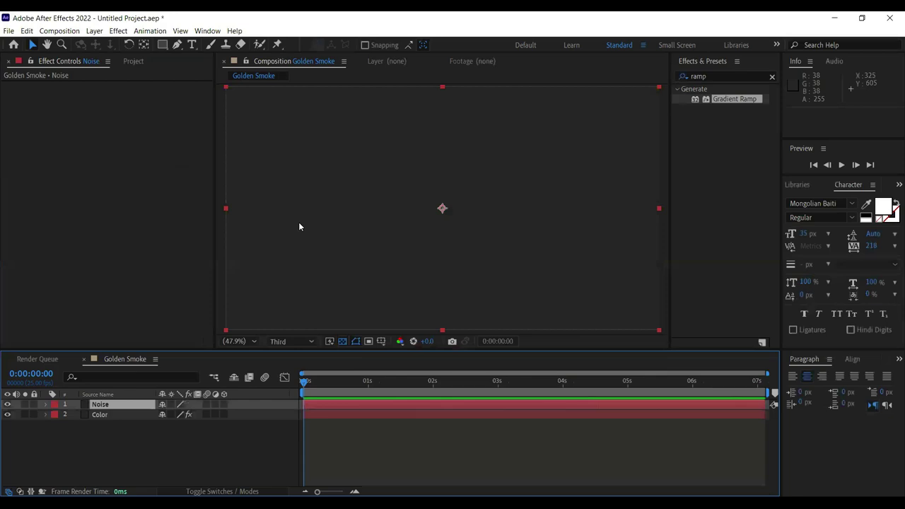
Find the Fractal Noise effect by searching for Frac and apply it to the Noise layer.
{"action": "left_click", "coordinate": [130, 449]}
{"action": "left_click", "coordinate": [103, 407]}
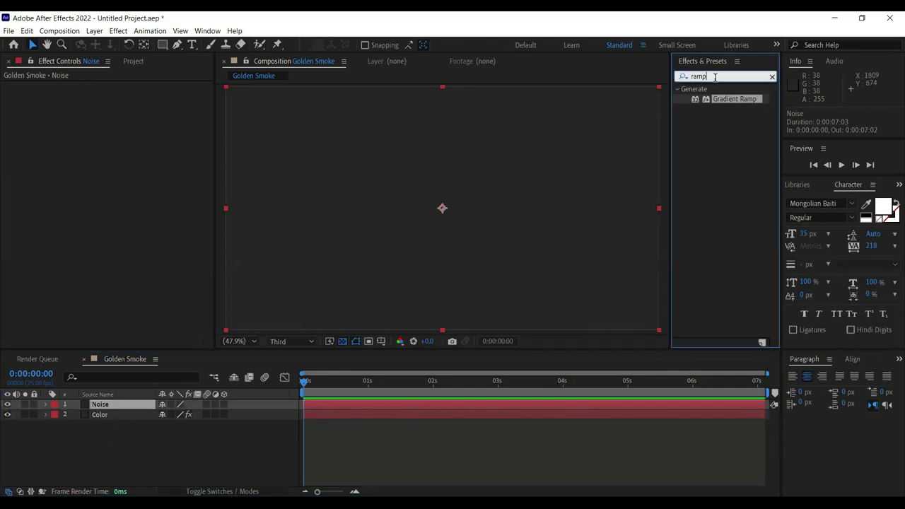
{"action": "left_click", "coordinate": [105, 480]}
{"action": "left_click", "coordinate": [118, 403]}
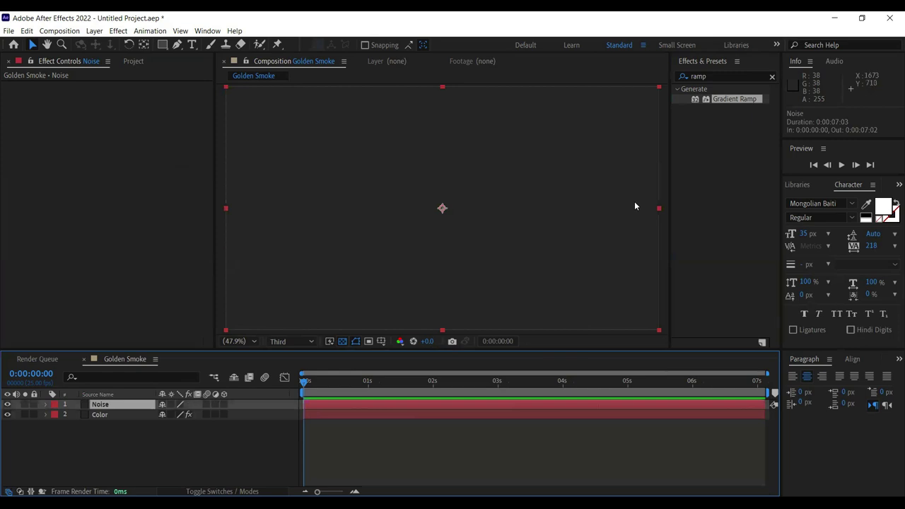
{"action": "left_click", "coordinate": [773, 77]}
{"action": "left_click", "coordinate": [716, 75]}
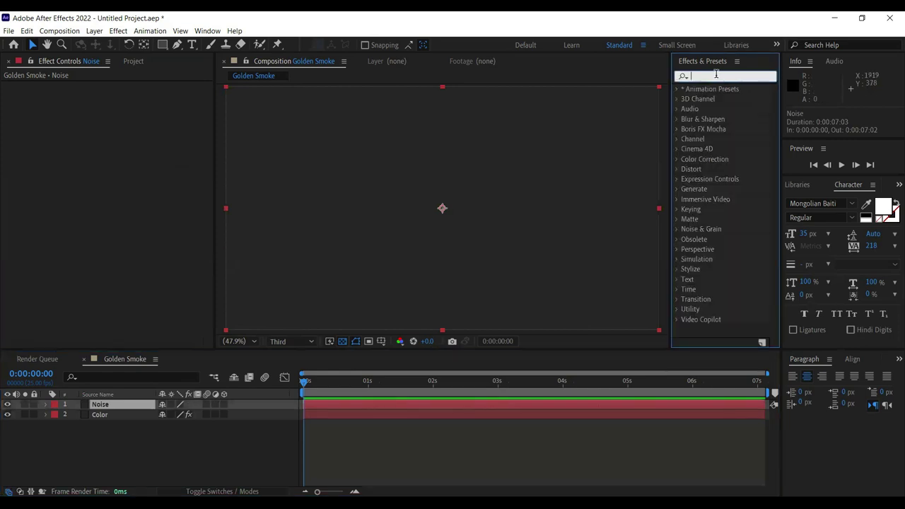
{"action": "type", "text": "Far"}
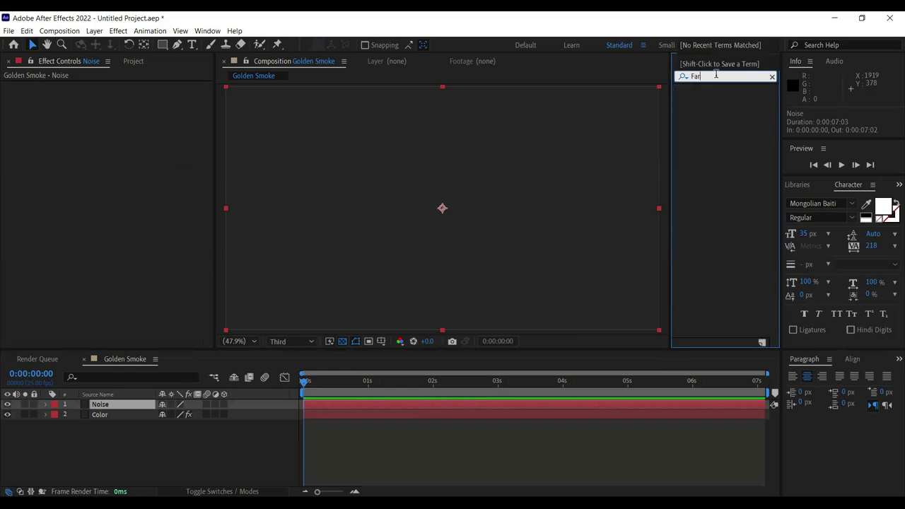
{"action": "key", "text": "BackSpace"}
{"action": "key", "text": "BackSpace"}
{"action": "type", "text": "rac"}
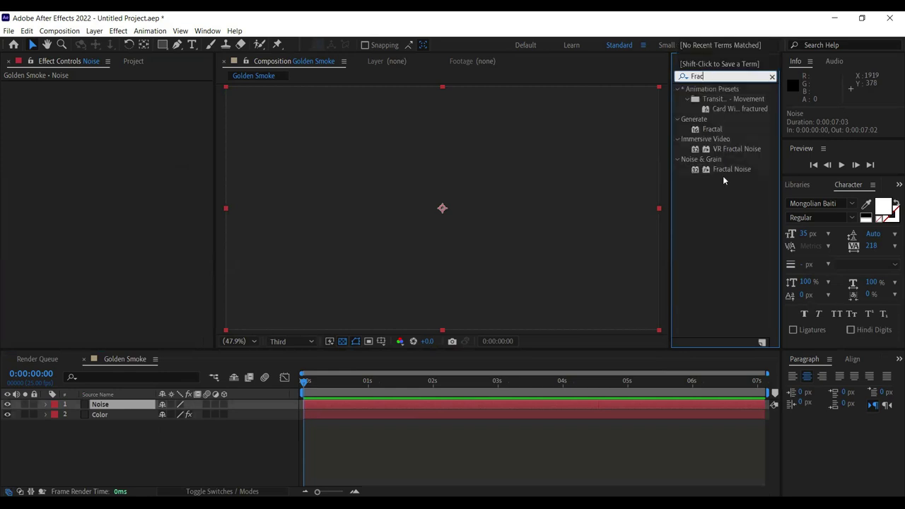
{"action": "left_click_drag", "start_coordinate": [511, 334], "coordinate": [129, 409]}
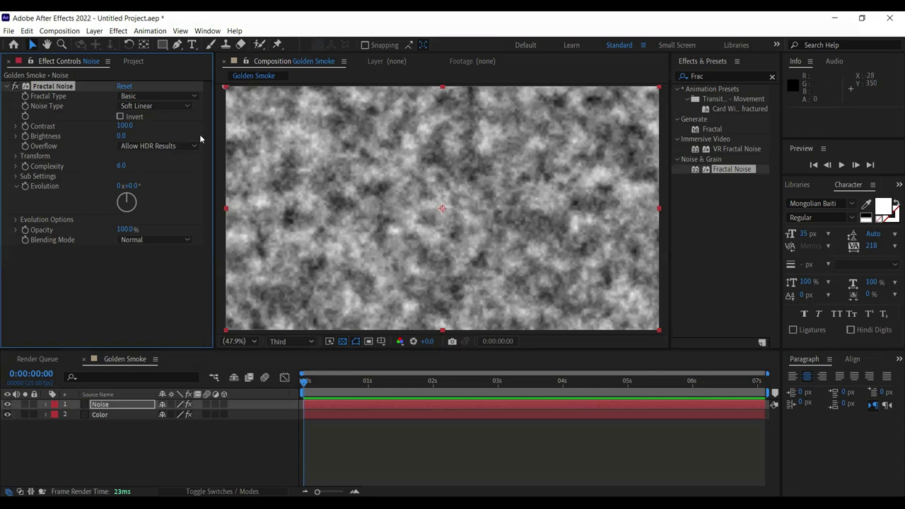
Set the Noise layer's Fractal Noise to fractal type Dynamic and noise type Spline.
{"action": "left_click", "coordinate": [127, 97]}
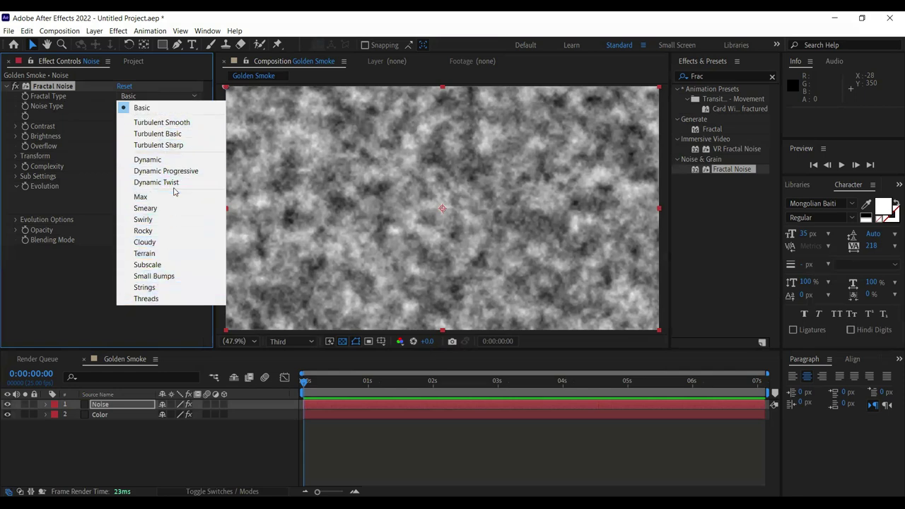
{"action": "left_click", "coordinate": [169, 164]}
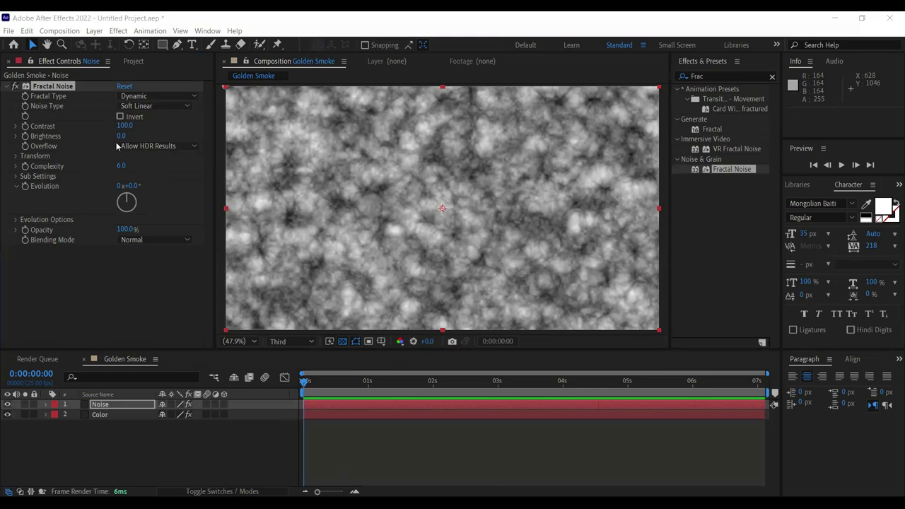
{"action": "left_click", "coordinate": [52, 112]}
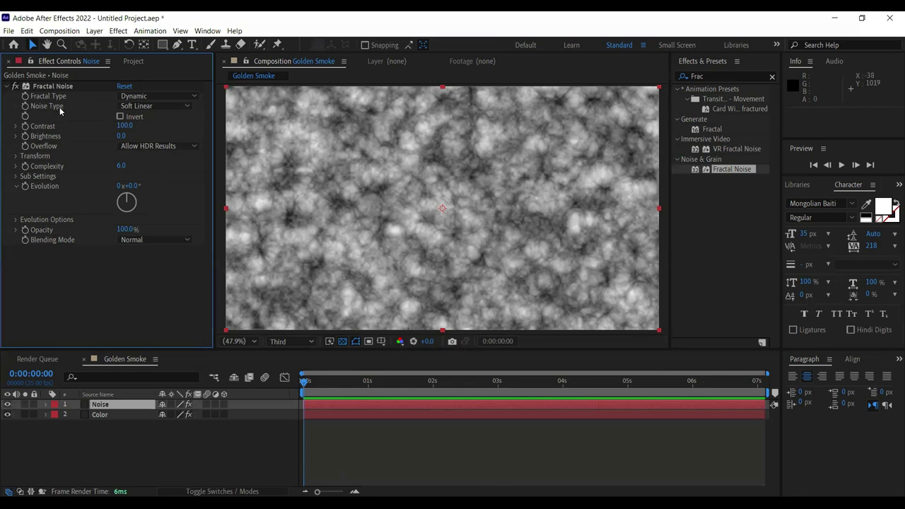
{"action": "left_click", "coordinate": [155, 106]}
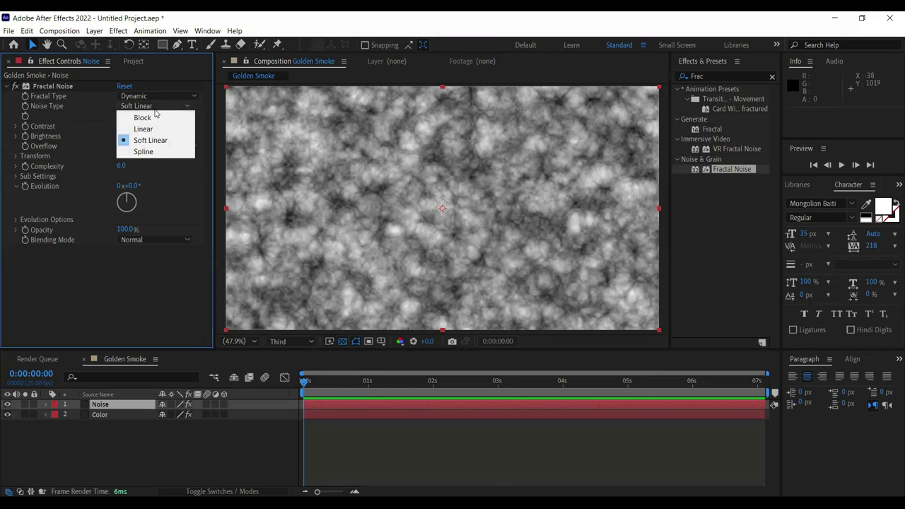
{"action": "left_click", "coordinate": [158, 151]}
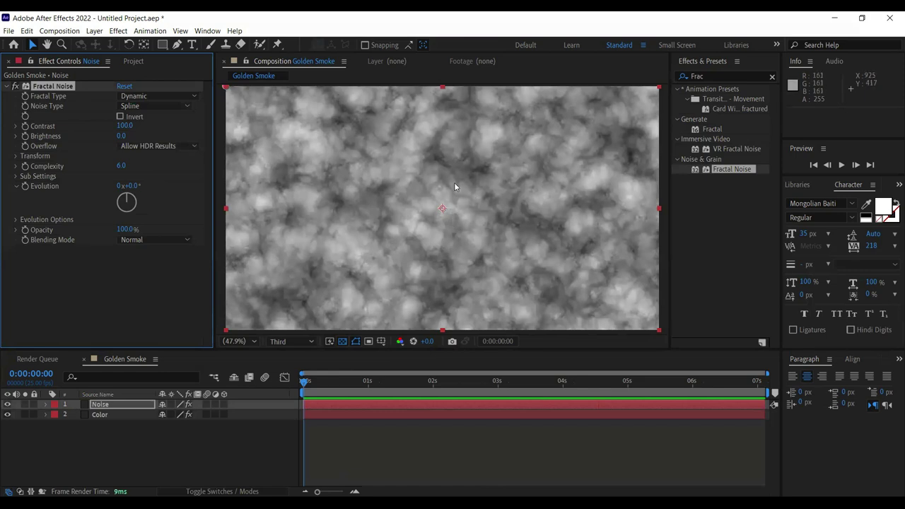
Invert the fractal noise and set its contrast to 147 and its brightness to 43.
{"action": "left_click", "coordinate": [119, 117]}
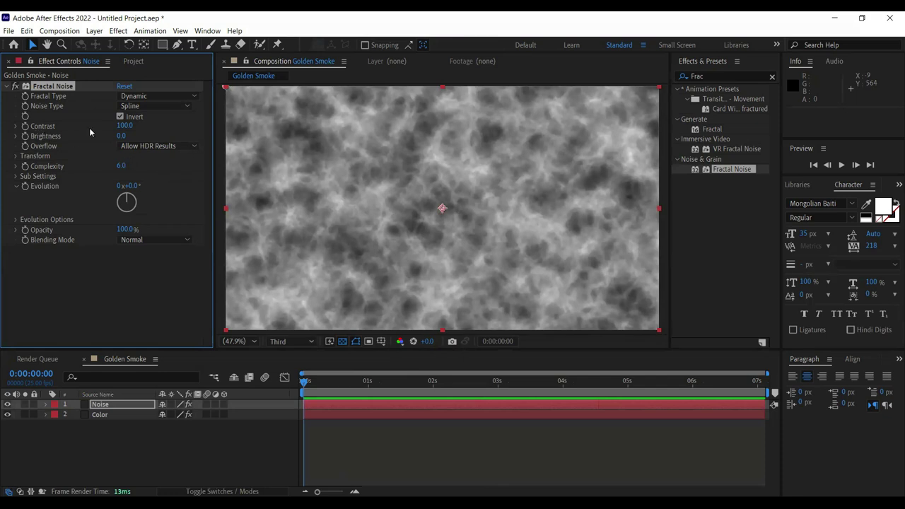
{"action": "left_click_drag", "start_coordinate": [125, 127], "coordinate": [151, 132]}
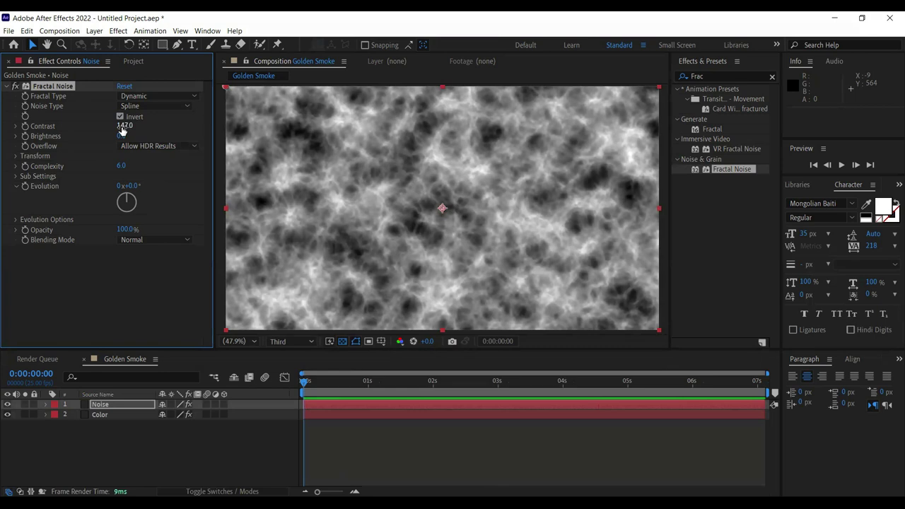
{"action": "left_click_drag", "start_coordinate": [121, 136], "coordinate": [147, 138]}
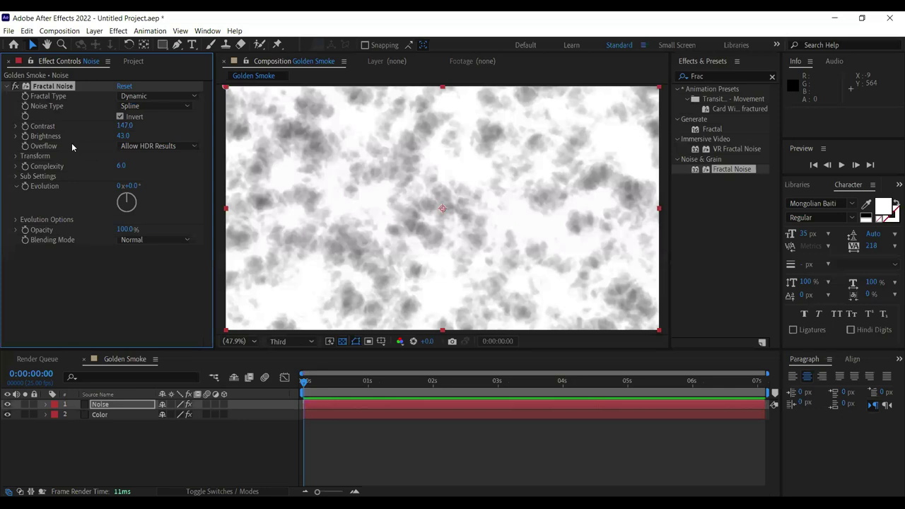
Set the Noise layer's Fractal Noise overflow to Wrap Back and its blending mode to Screen.
{"action": "left_click", "coordinate": [145, 146]}
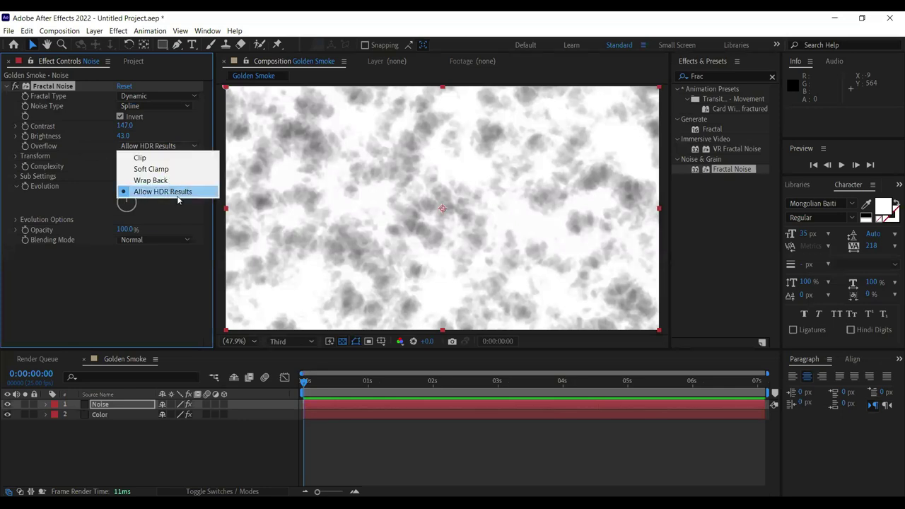
{"action": "left_click", "coordinate": [150, 181]}
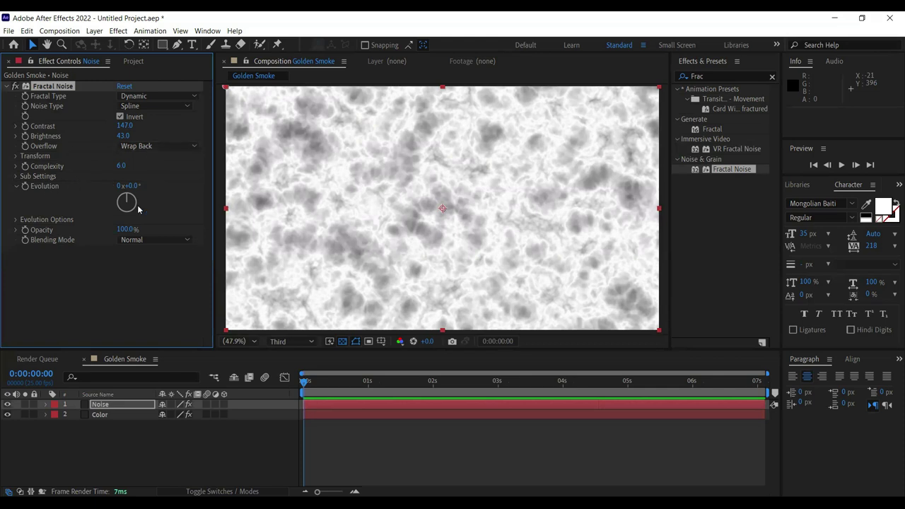
{"action": "left_click", "coordinate": [147, 241]}
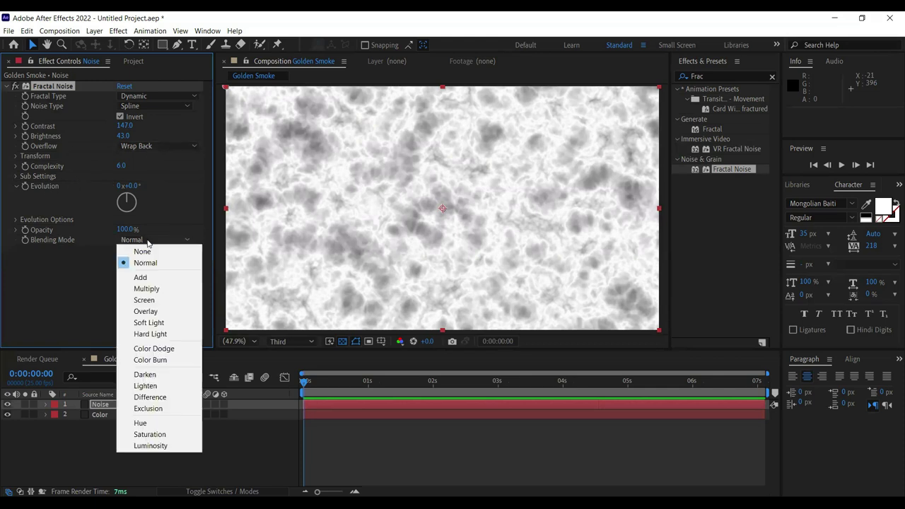
{"action": "left_click", "coordinate": [158, 299]}
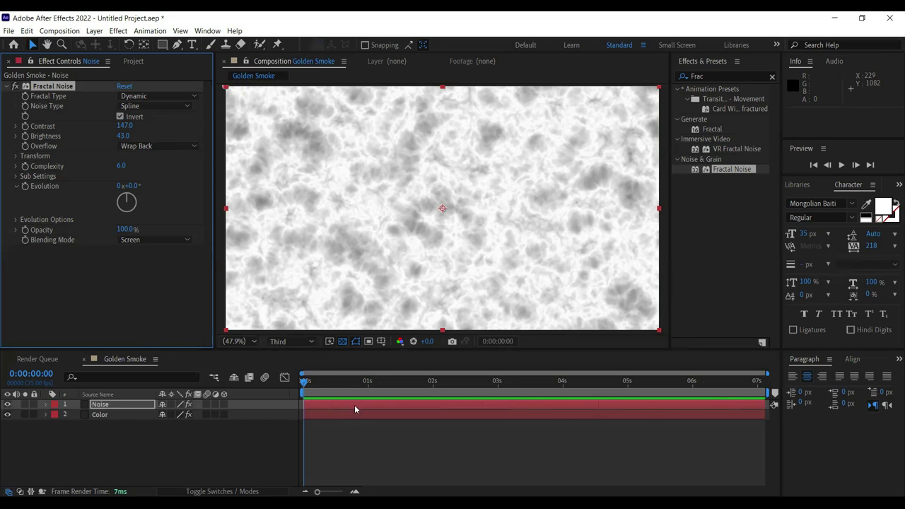
Set the Golden Smoke composition's duration to 0:08:00:00 and fit its full length in the timeline.
{"action": "key", "text": "ctrl+k"}
{"action": "left_click", "coordinate": [170, 336]}
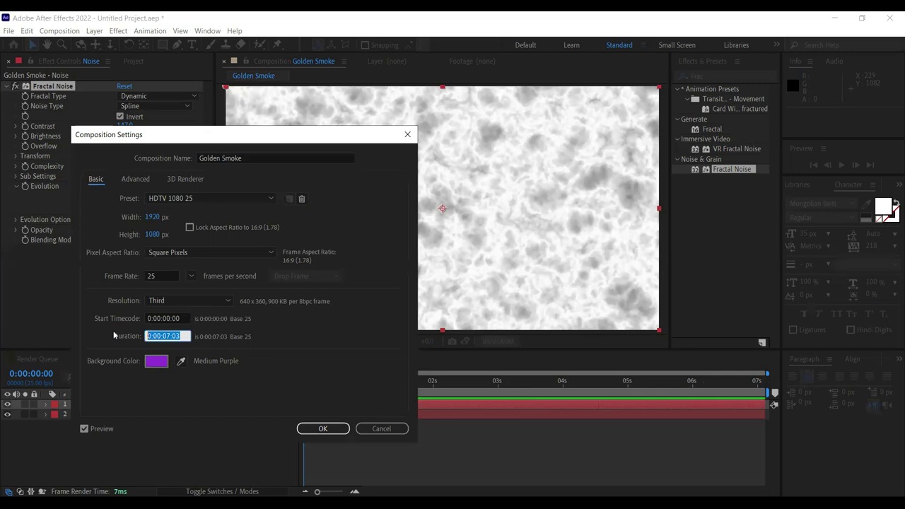
{"action": "type", "text": "8"}
{"action": "key", "text": "Return"}
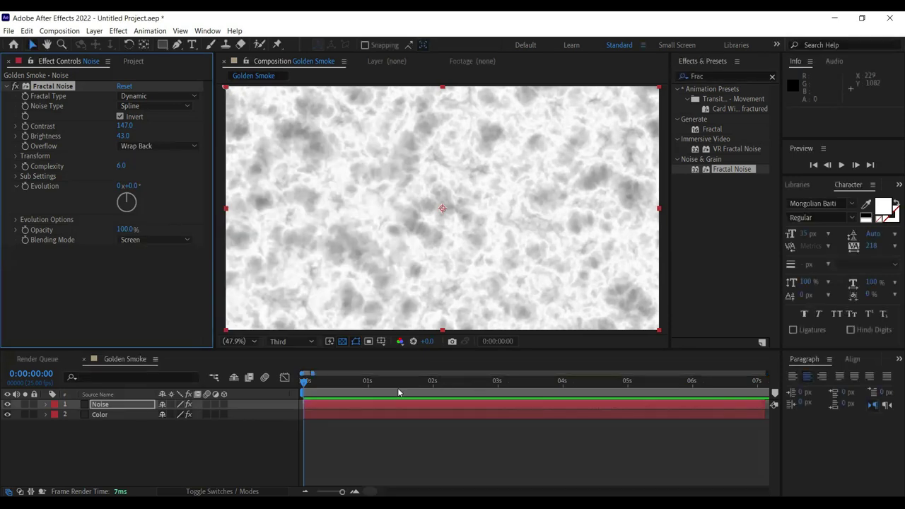
{"action": "left_click_drag", "start_coordinate": [314, 372], "coordinate": [785, 376]}
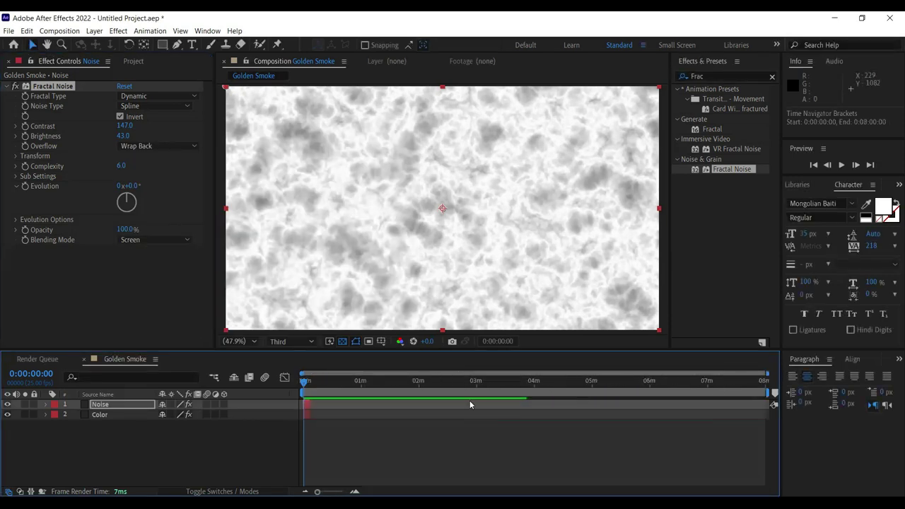
Set the composition's duration to 8 seconds and extend the Noise and Color layers past its end.
{"action": "key", "text": "ctrl+k"}
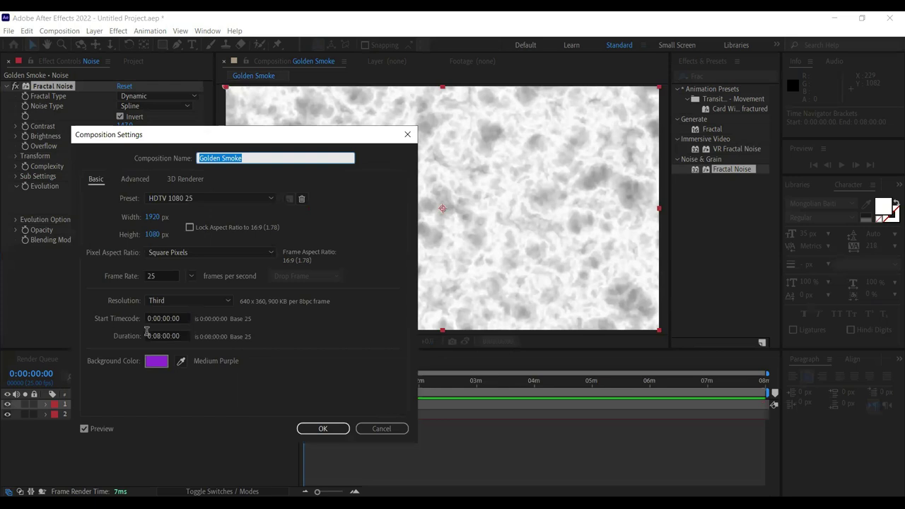
{"action": "left_click", "coordinate": [179, 335]}
{"action": "type", "text": "8"}
{"action": "key", "text": "Return"}
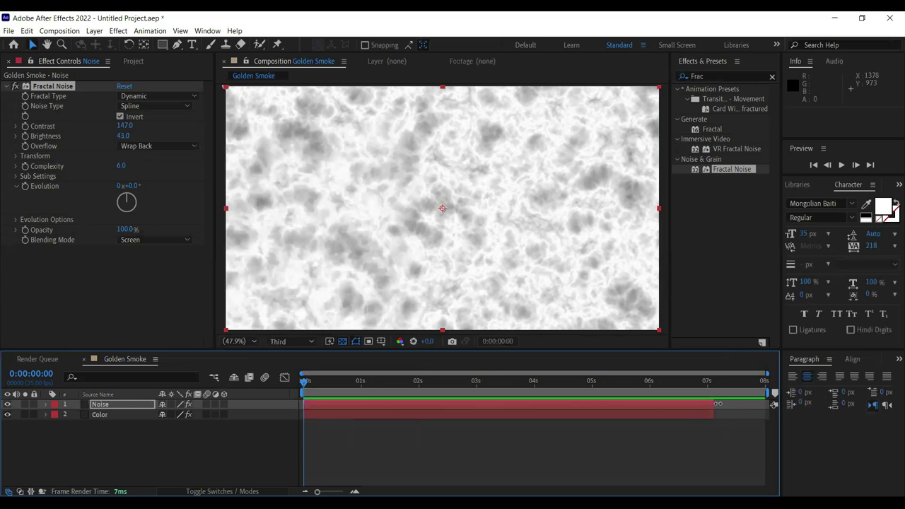
{"action": "left_click_drag", "start_coordinate": [718, 403], "coordinate": [770, 404]}
{"action": "left_click_drag", "start_coordinate": [714, 415], "coordinate": [769, 415]}
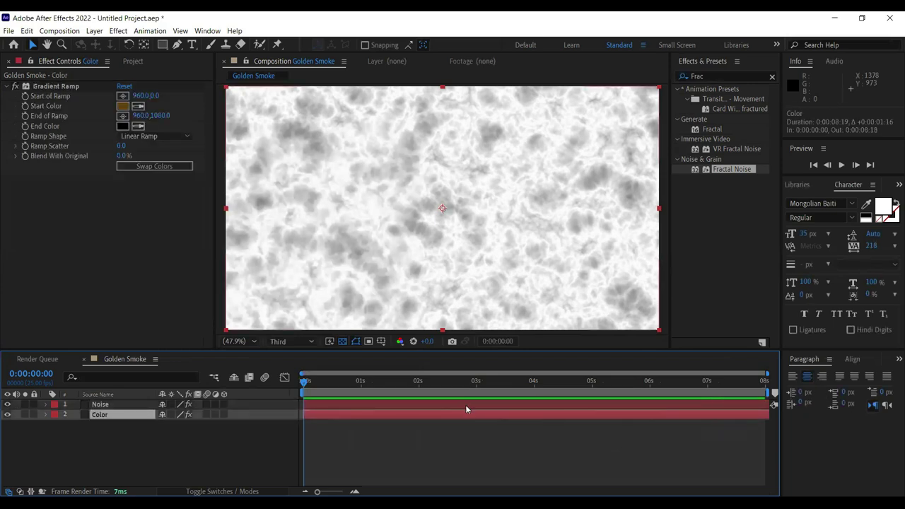
Try shifting the Noise layer's Fractal Noise evolution to 58°.
{"action": "left_click", "coordinate": [188, 427]}
{"action": "left_click_drag", "start_coordinate": [111, 412], "coordinate": [121, 363]}
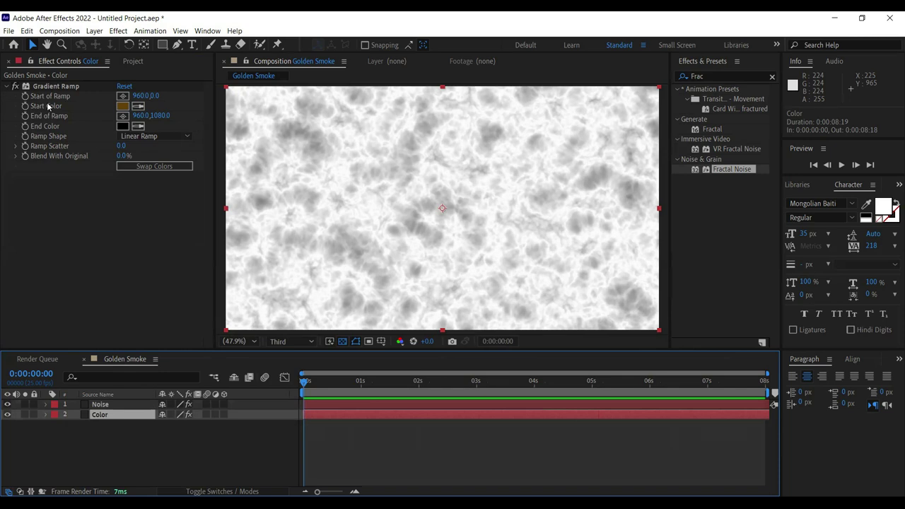
{"action": "left_click", "coordinate": [102, 406]}
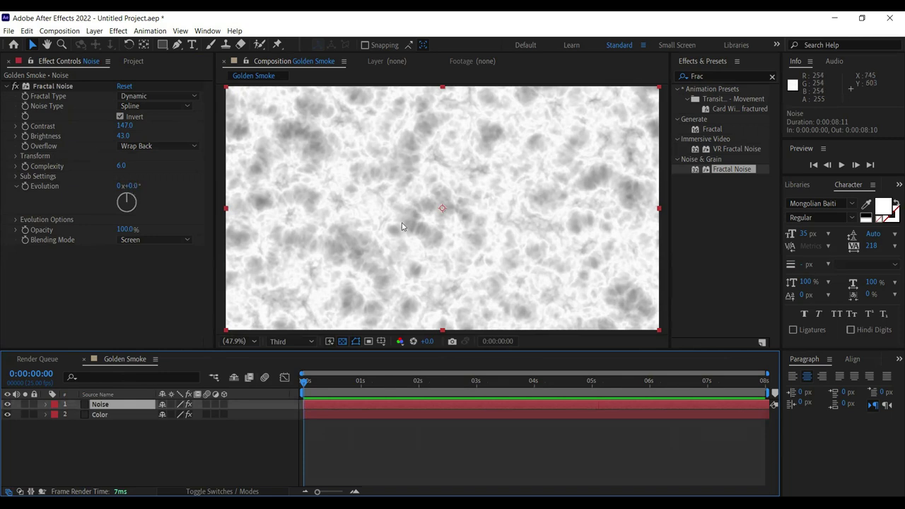
{"action": "left_click_drag", "start_coordinate": [129, 186], "coordinate": [232, 330]}
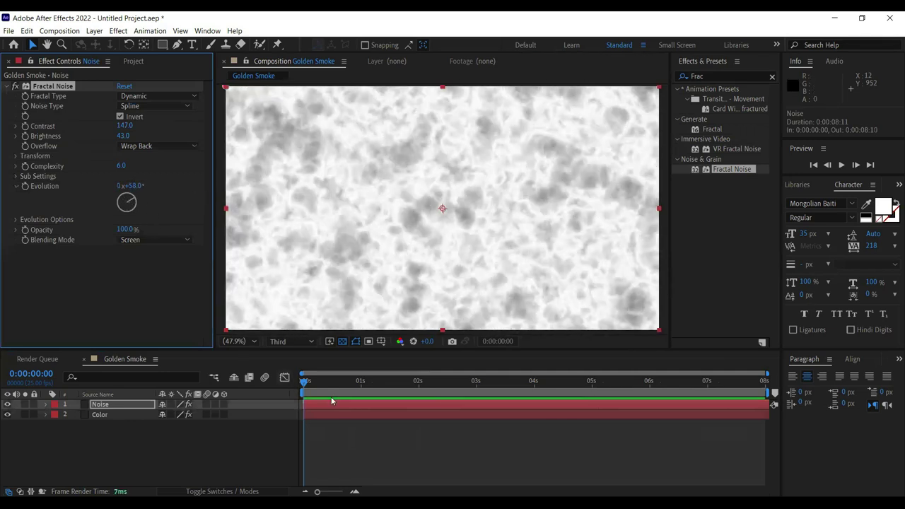
Keyframe the Noise layer's Evolution from 0x+0° at the composition's start to 2x+0° at 0:00:07:24.
{"action": "left_click", "coordinate": [294, 393]}
{"action": "left_click", "coordinate": [132, 186]}
{"action": "type", "text": "0"}
{"action": "key", "text": "Return"}
{"action": "left_click", "coordinate": [25, 186]}
{"action": "left_click", "coordinate": [764, 386]}
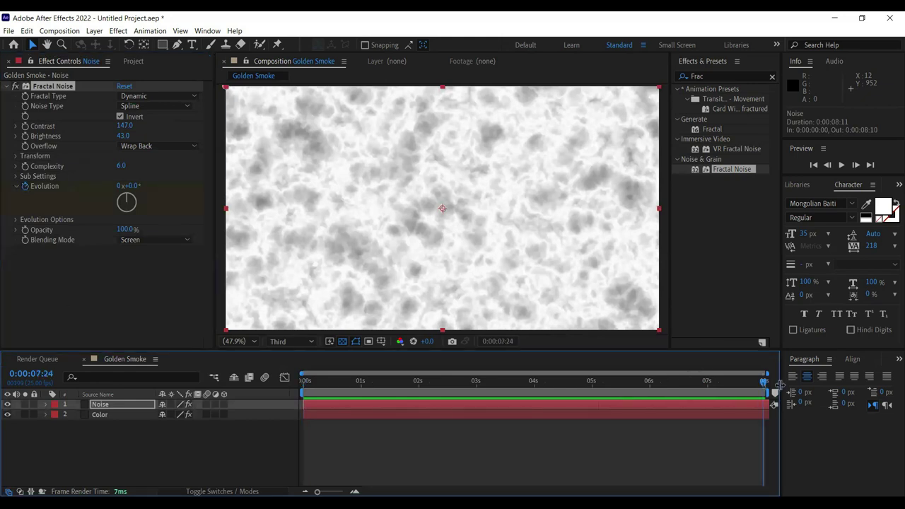
{"action": "left_click", "coordinate": [122, 186]}
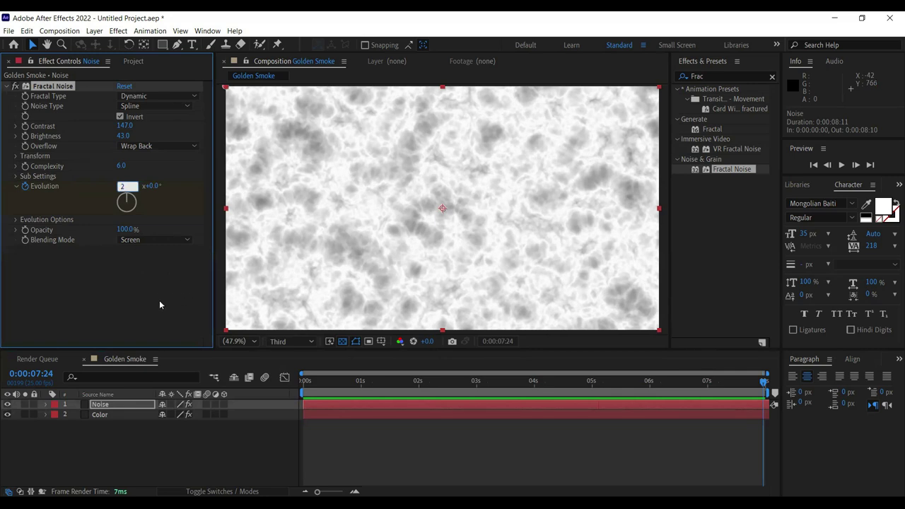
{"action": "key", "text": "Return"}
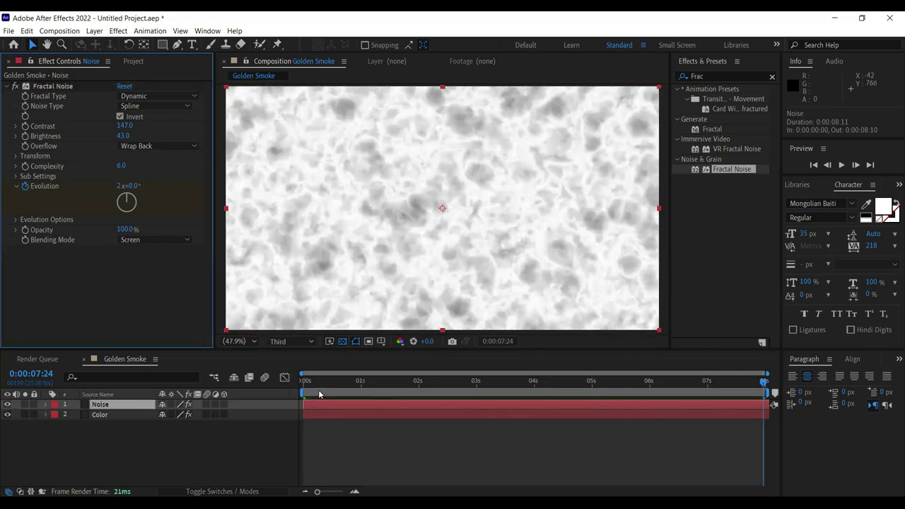
Play the composition from the start to preview the noise evolution.
{"action": "left_click", "coordinate": [306, 391]}
{"action": "key", "text": "space"}
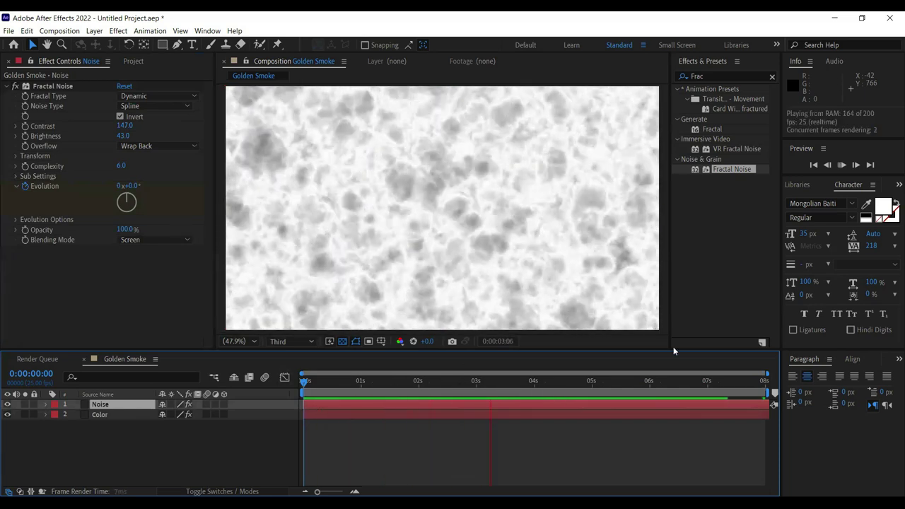
{"action": "left_click", "coordinate": [747, 389]}
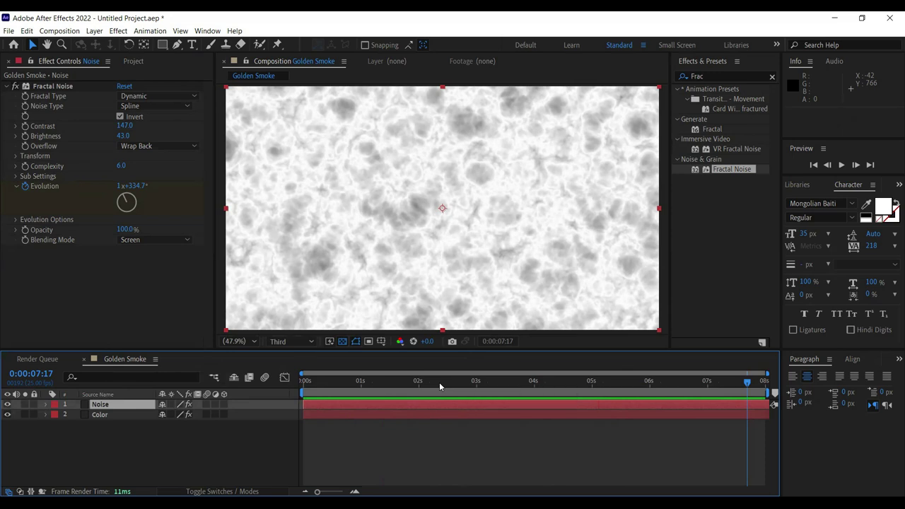
Set the composition's duration to 30 seconds and extend the Noise and Color layers past its end.
{"action": "key", "text": "ctrl+k"}
{"action": "left_click", "coordinate": [166, 337]}
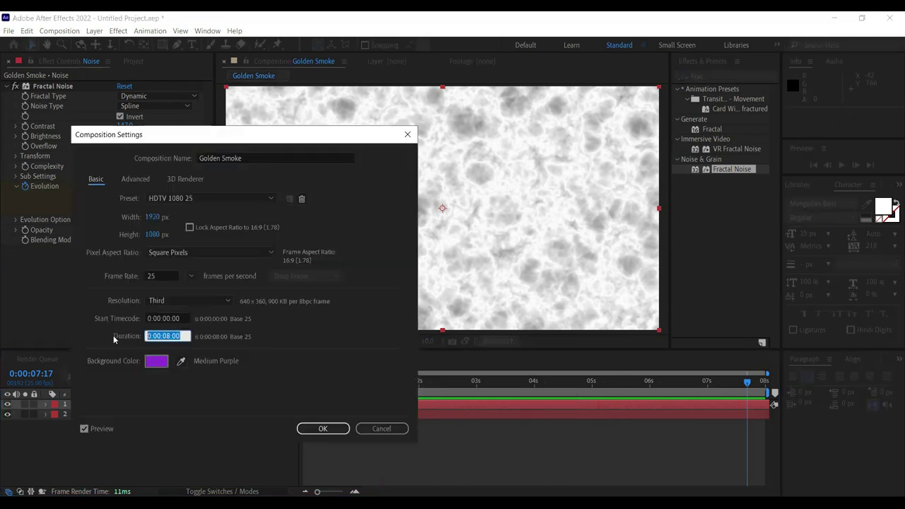
{"action": "type", "text": "30"}
{"action": "key", "text": "Return"}
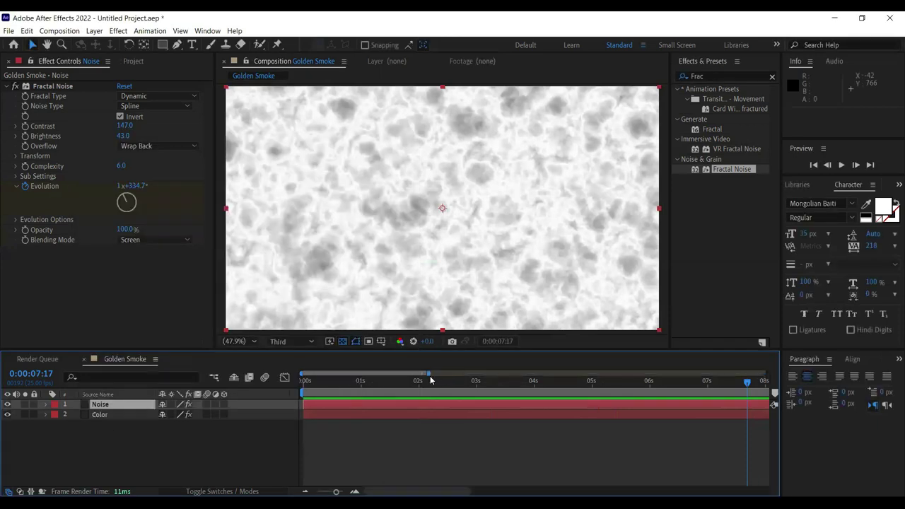
{"action": "key", "text": "semicolon"}
{"action": "left_click_drag", "start_coordinate": [424, 384], "coordinate": [769, 404]}
{"action": "left_click_drag", "start_coordinate": [437, 414], "coordinate": [770, 414]}
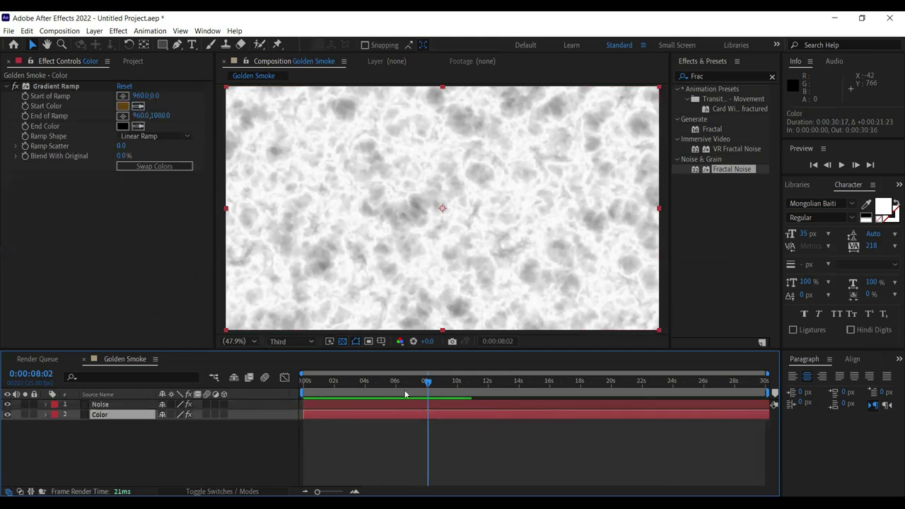
Reveal the Noise layer's Evolution keyframes and scrub through the timeline to examine the motion before and after the second keyframe.
{"action": "left_click", "coordinate": [174, 434]}
{"action": "left_click", "coordinate": [121, 406]}
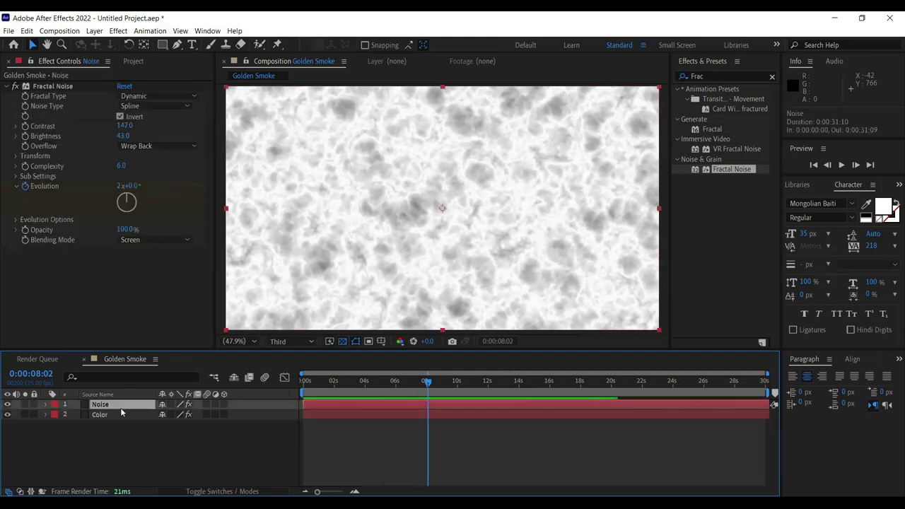
{"action": "key", "text": "u"}
{"action": "left_click_drag", "start_coordinate": [428, 388], "coordinate": [418, 388]}
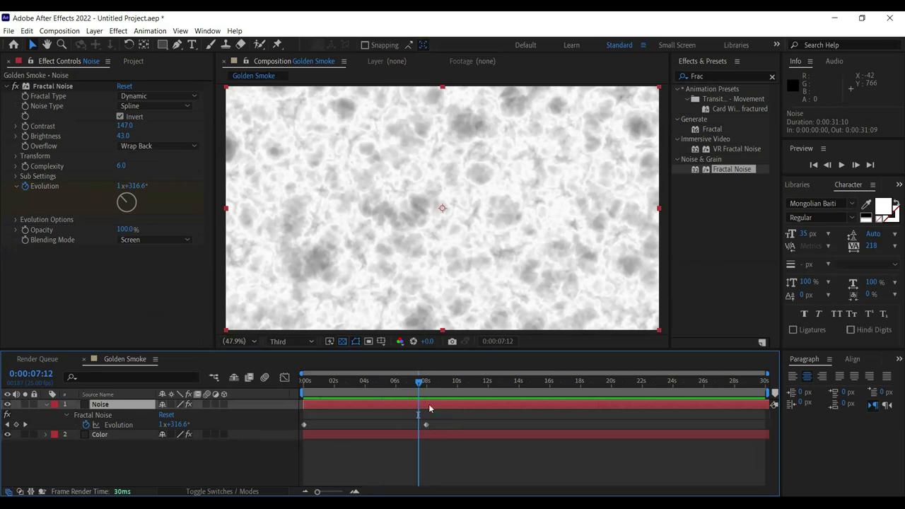
{"action": "left_click", "coordinate": [746, 382]}
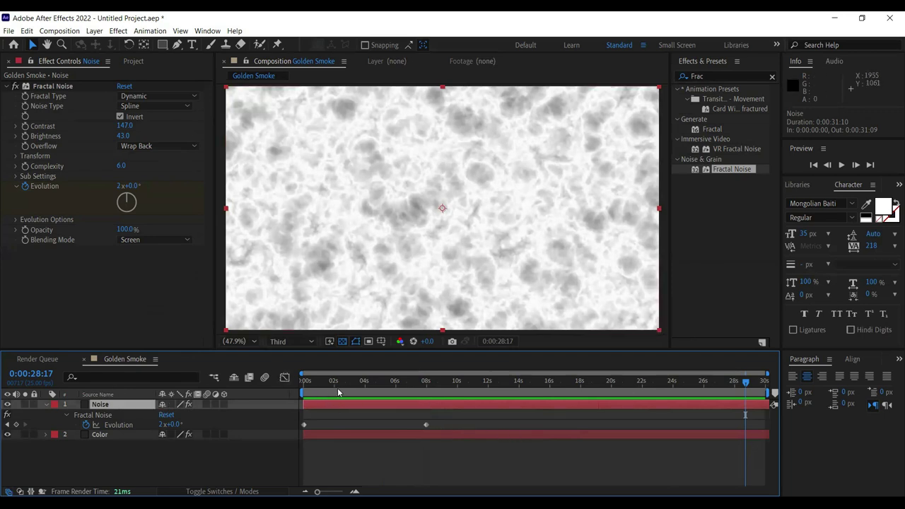
{"action": "key", "text": "Home"}
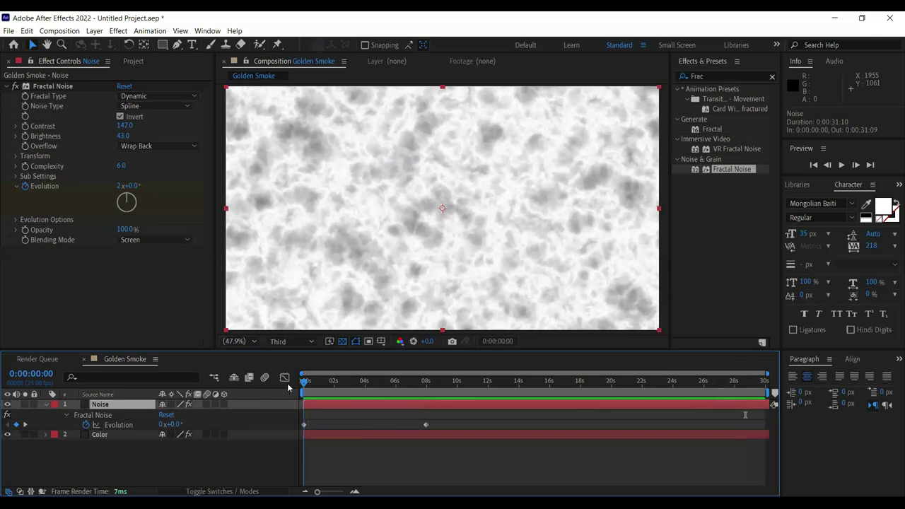
{"action": "mouse_move", "coordinate": [423, 382]}
{"action": "left_mouse_down"}
{"action": "mouse_move", "coordinate": [520, 385]}
{"action": "mouse_move", "coordinate": [417, 384]}
{"action": "mouse_move", "coordinate": [426, 383]}
{"action": "left_mouse_up"}
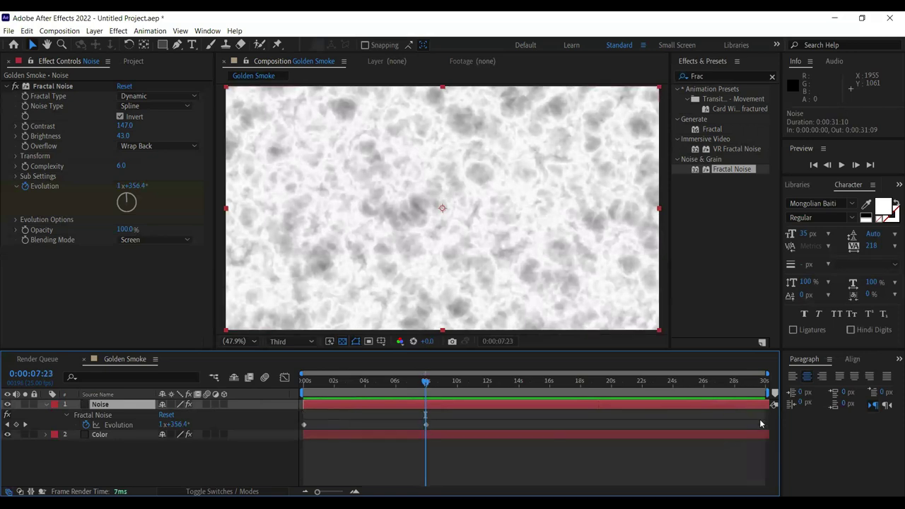
{"action": "left_click_drag", "start_coordinate": [338, 393], "coordinate": [305, 393]}
{"action": "left_click_drag", "start_coordinate": [372, 398], "coordinate": [426, 395]}
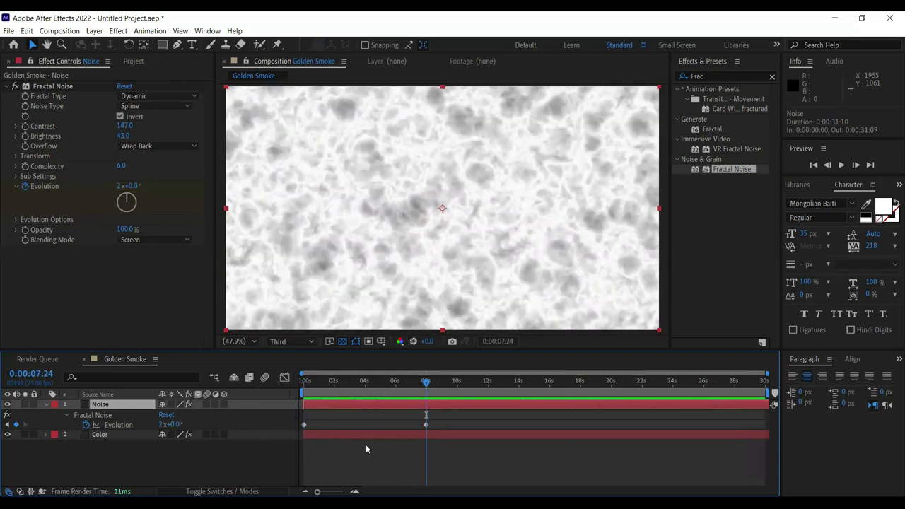
Collapse the Noise layer's properties and briefly hide that layer to view the Color gradient beneath it.
{"action": "left_click", "coordinate": [99, 453]}
{"action": "left_click", "coordinate": [46, 404]}
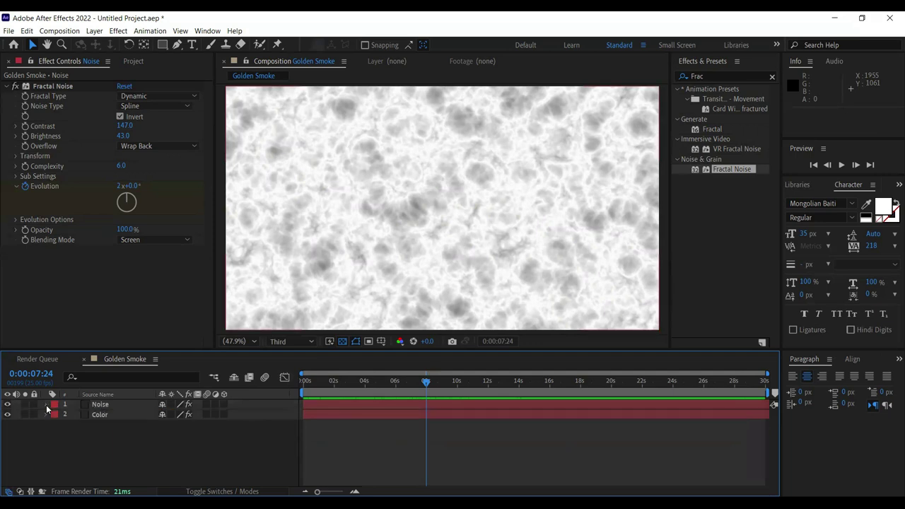
{"action": "left_click", "coordinate": [111, 408]}
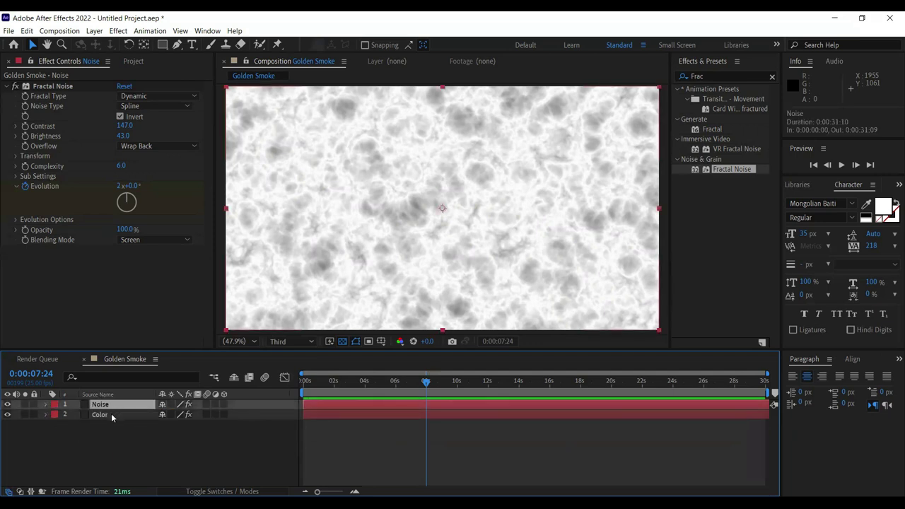
{"action": "left_click", "coordinate": [111, 415]}
{"action": "left_click_drag", "start_coordinate": [177, 440], "coordinate": [122, 403]}
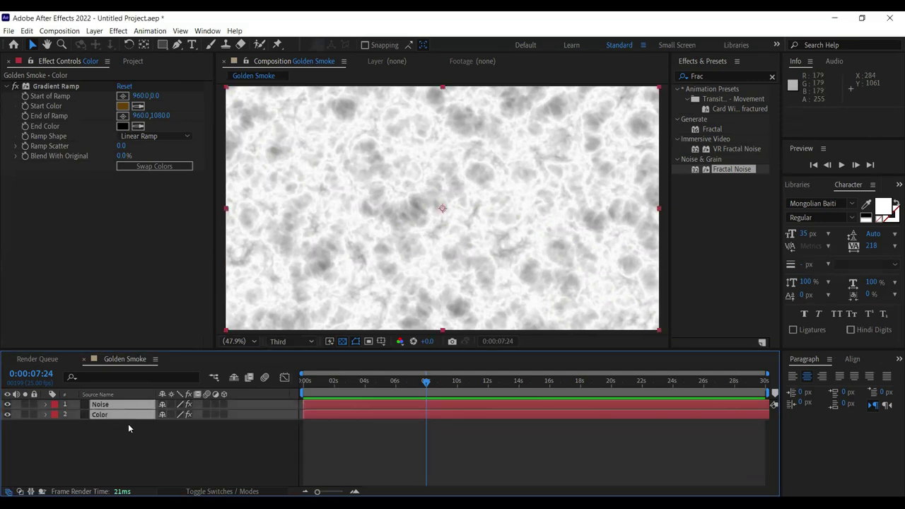
{"action": "left_click", "coordinate": [129, 427]}
{"action": "left_click", "coordinate": [8, 405]}
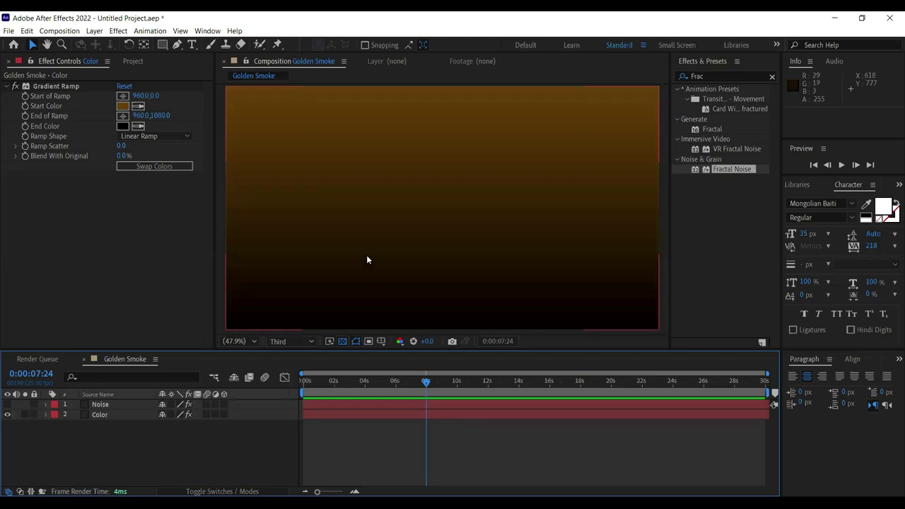
{"action": "left_click", "coordinate": [7, 405]}
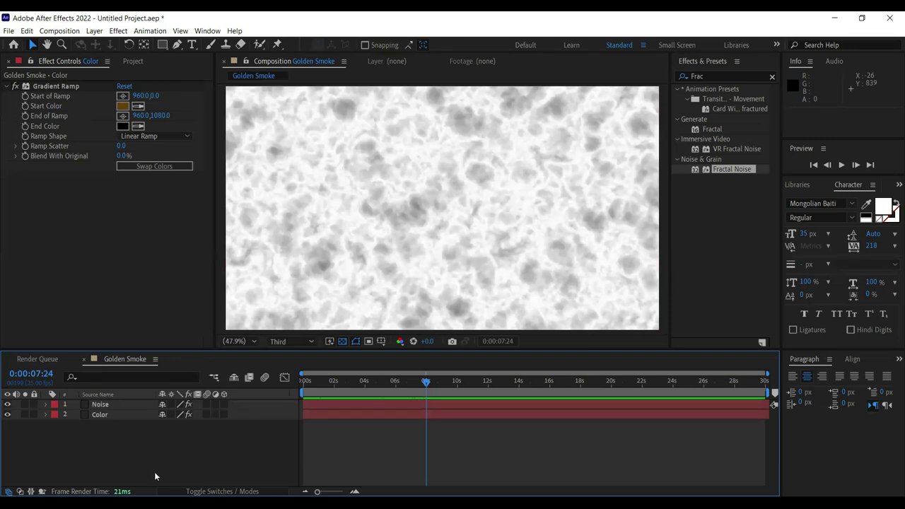
Set the Color layer's track matte to Luma Matte "Noise" and play back the resulting smoke.
{"action": "key", "text": "alt+Tab"}
{"action": "left_click", "coordinate": [233, 448]}
{"action": "key", "text": "F4"}
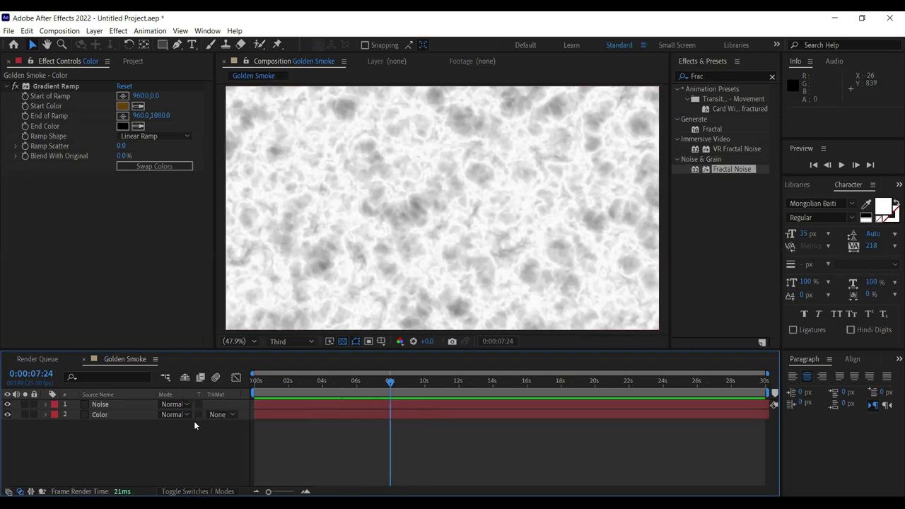
{"action": "left_click", "coordinate": [92, 416]}
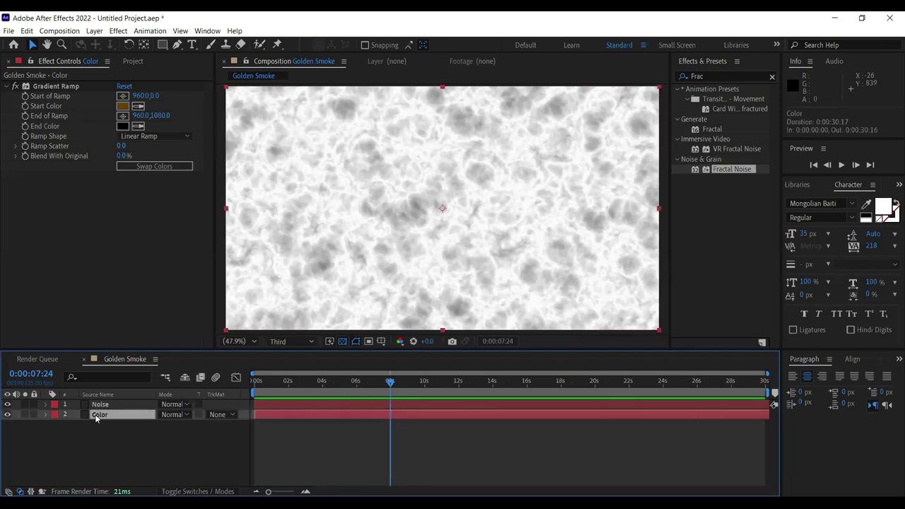
{"action": "left_click", "coordinate": [230, 415]}
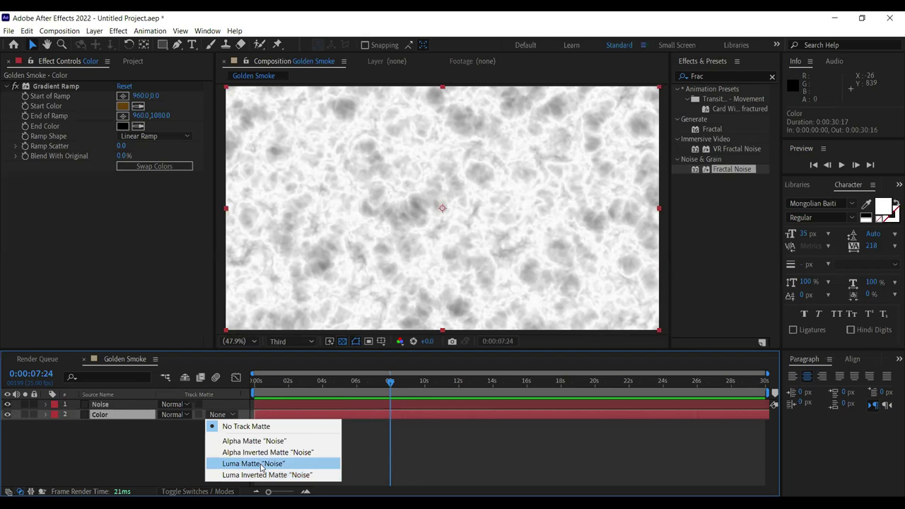
{"action": "left_click", "coordinate": [260, 464]}
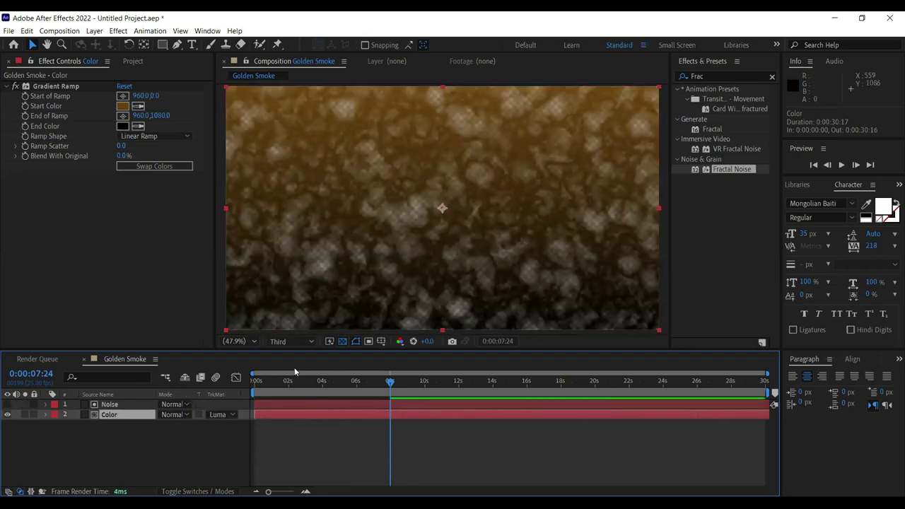
{"action": "key", "text": "space"}
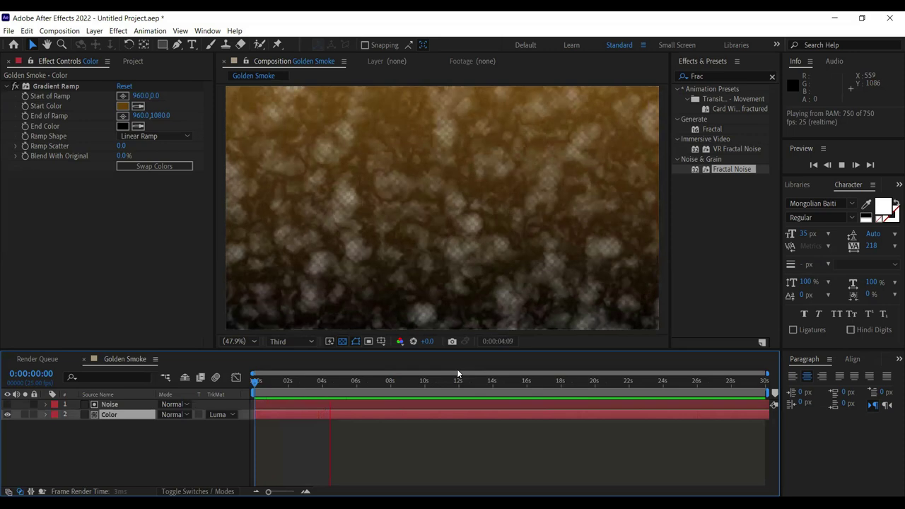
{"action": "left_click", "coordinate": [276, 380]}
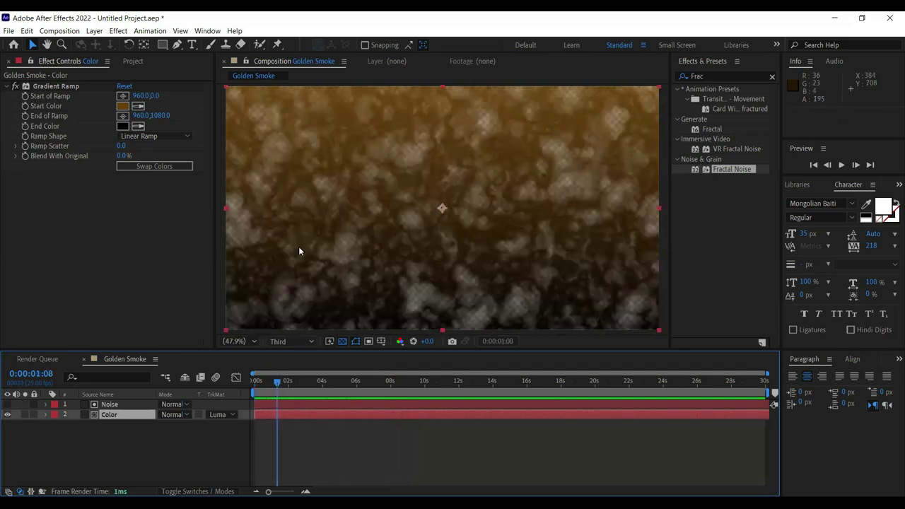
Draw a closed four-point Pen mask on the Noise layer as a narrow vertical strip left of centre, extending past the frame's upper and lower edges.
{"action": "left_click", "coordinate": [177, 46]}
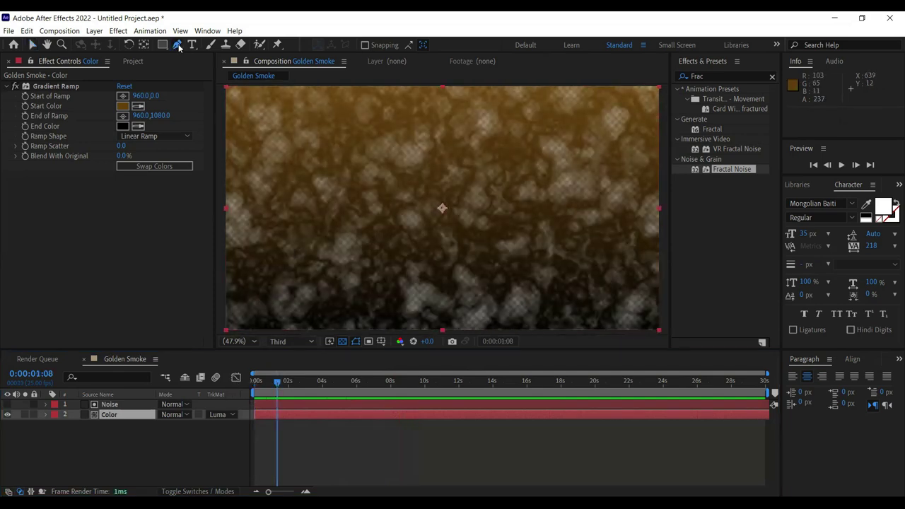
{"action": "left_click", "coordinate": [113, 405]}
{"action": "left_click", "coordinate": [119, 416]}
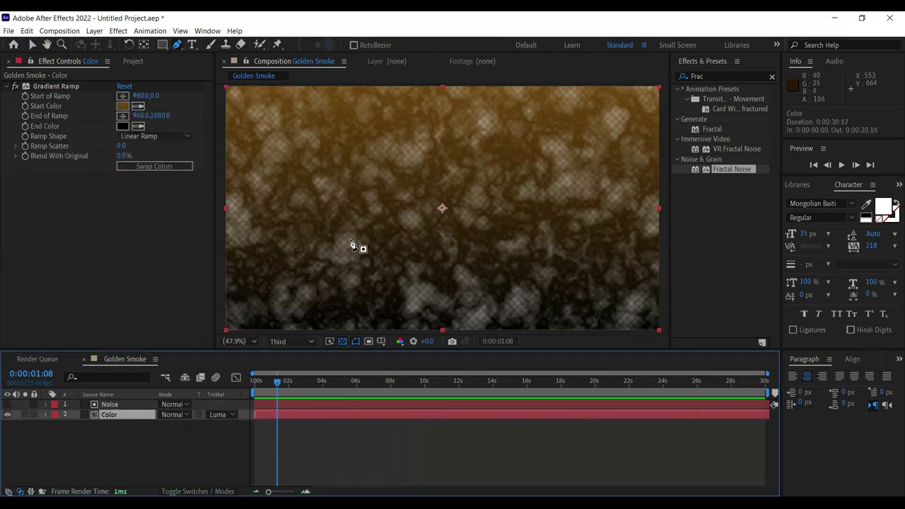
{"action": "left_click", "coordinate": [113, 404]}
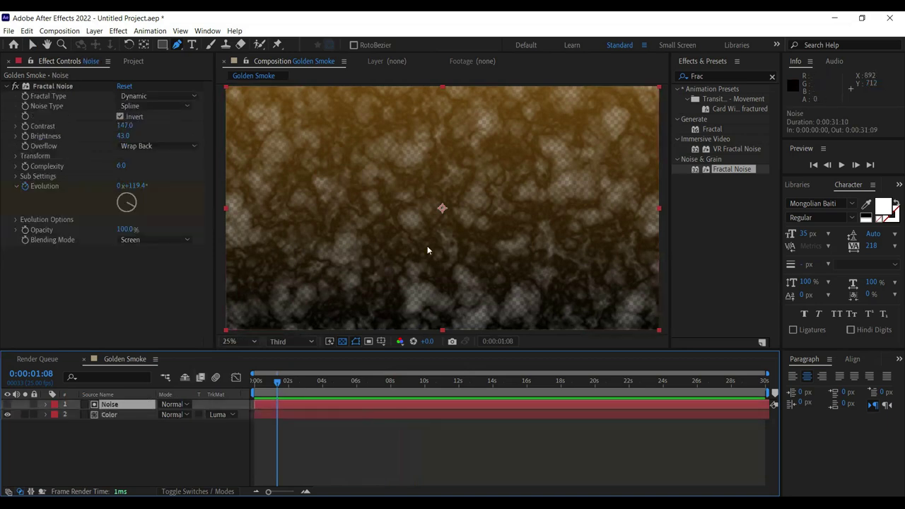
{"action": "scroll", "coordinate": [427, 246], "scroll_direction": "down", "scroll_amount": 2}
{"action": "left_click", "coordinate": [368, 157]}
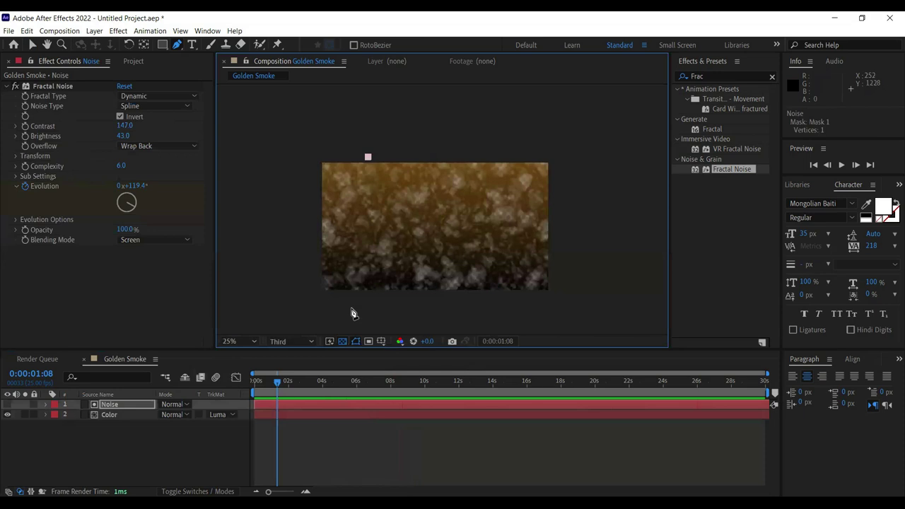
{"action": "left_click", "coordinate": [355, 306]}
{"action": "key", "text": "v"}
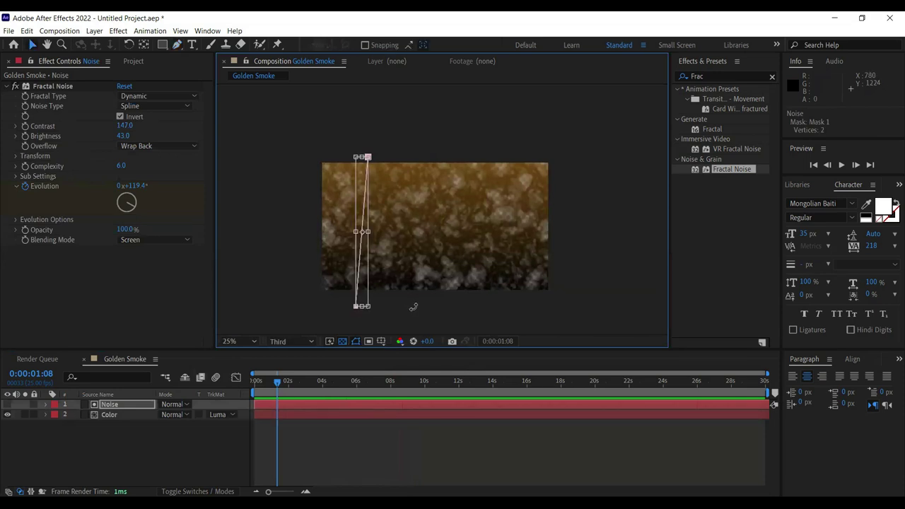
{"action": "key", "text": "ctrl+z"}
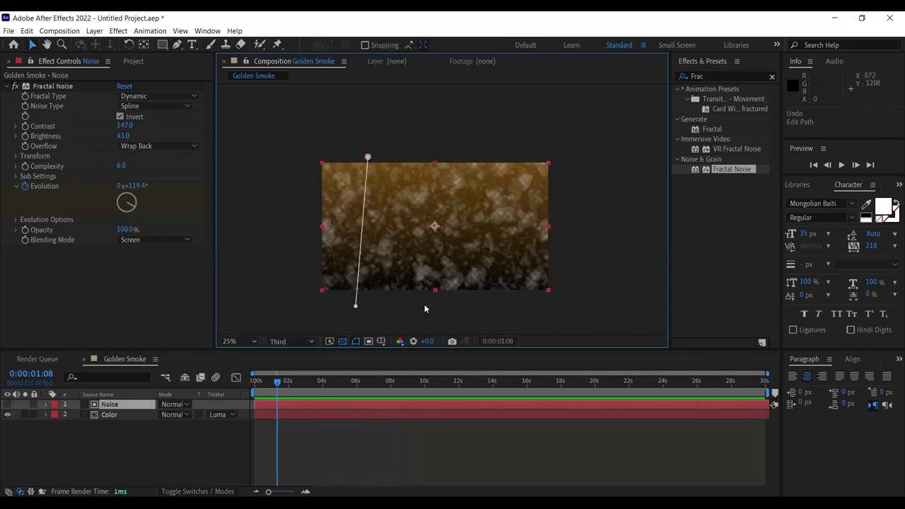
{"action": "left_click", "coordinate": [356, 305]}
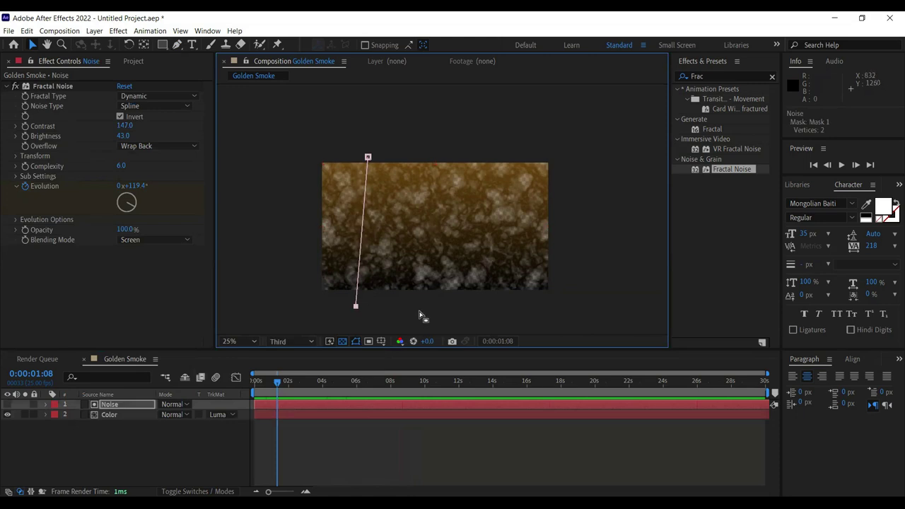
{"action": "key", "text": "g"}
{"action": "left_click", "coordinate": [420, 310]}
{"action": "left_click", "coordinate": [415, 150]}
{"action": "left_click", "coordinate": [367, 158]}
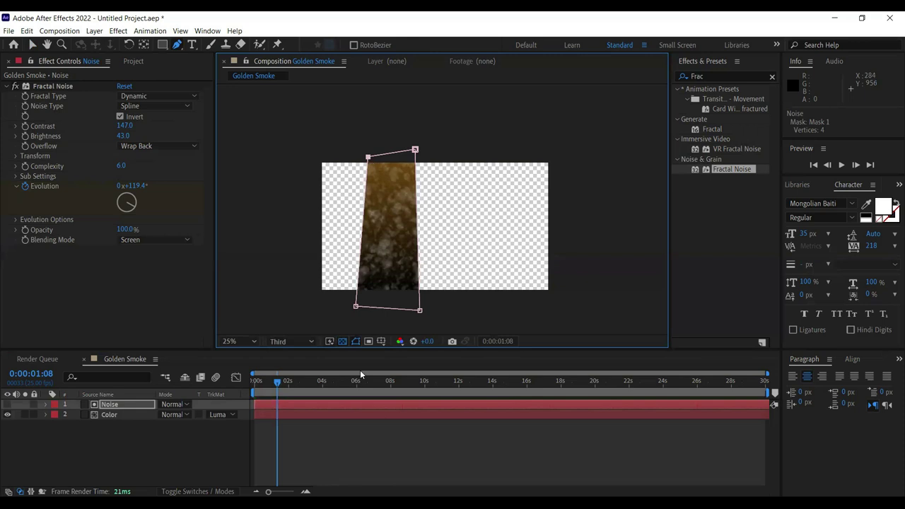
Reveal the Noise layer's mask feather and set it to 205 pixels.
{"action": "left_click", "coordinate": [184, 441]}
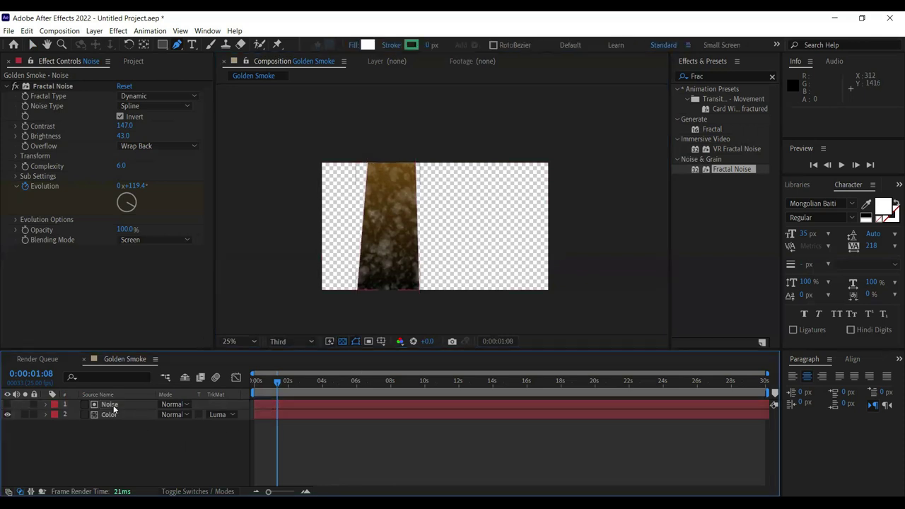
{"action": "left_click", "coordinate": [131, 407]}
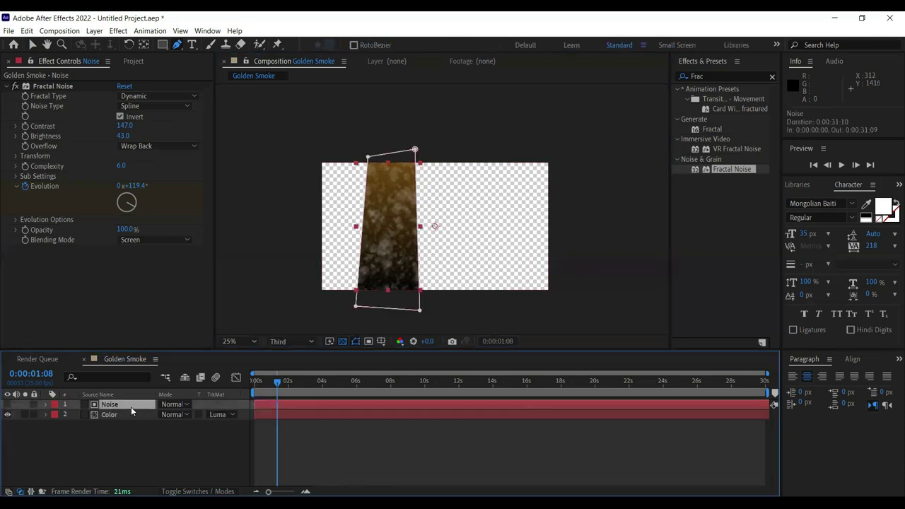
{"action": "key", "text": "f"}
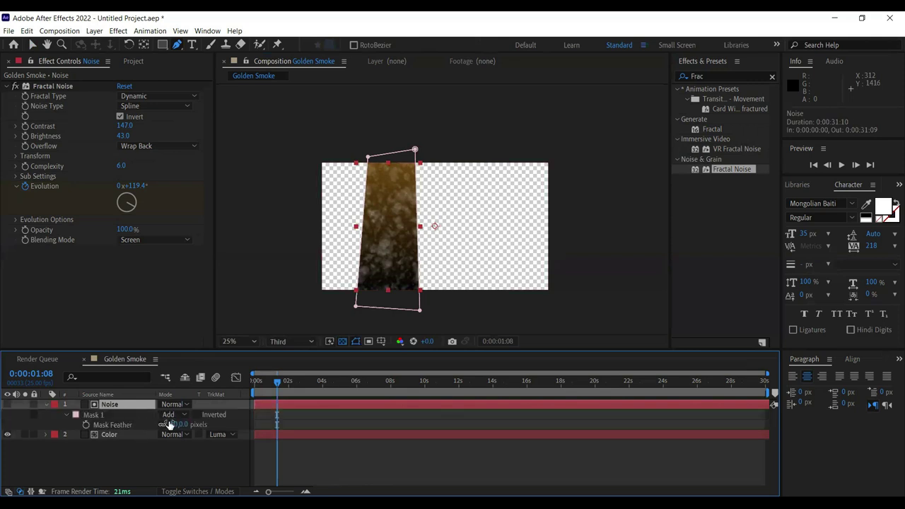
{"action": "left_click_drag", "start_coordinate": [172, 424], "coordinate": [296, 430]}
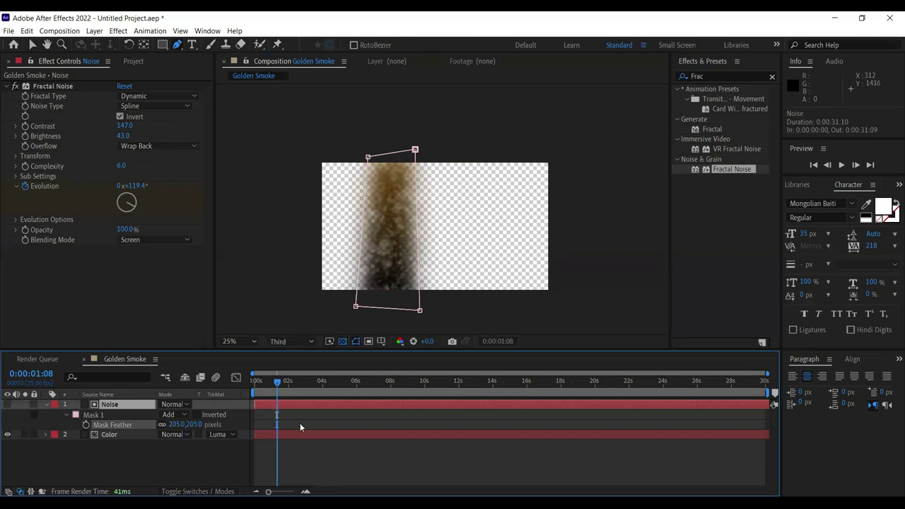
Reposition the mask's corner points to widen its base and level its upper edge, forming a column that flares toward the bottom.
{"action": "left_click", "coordinate": [424, 311]}
{"action": "left_click_drag", "start_coordinate": [425, 311], "coordinate": [443, 307]}
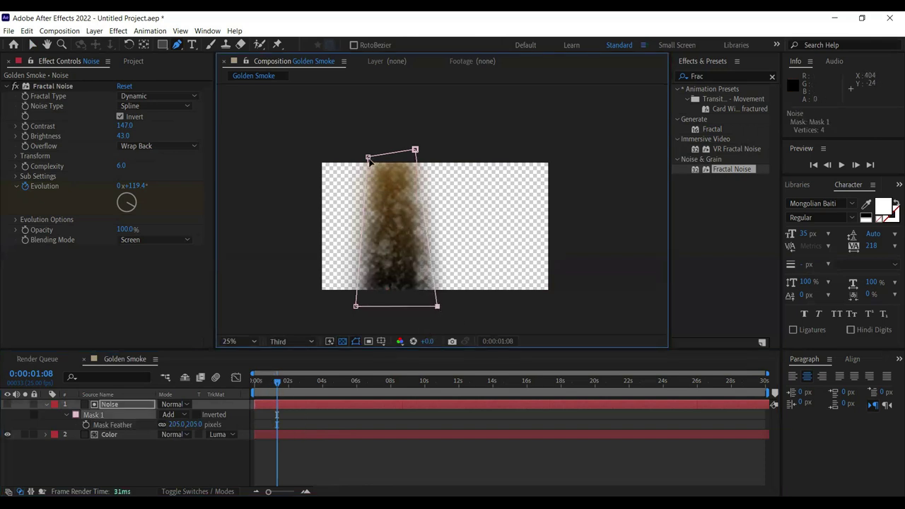
{"action": "left_click_drag", "start_coordinate": [368, 157], "coordinate": [417, 149]}
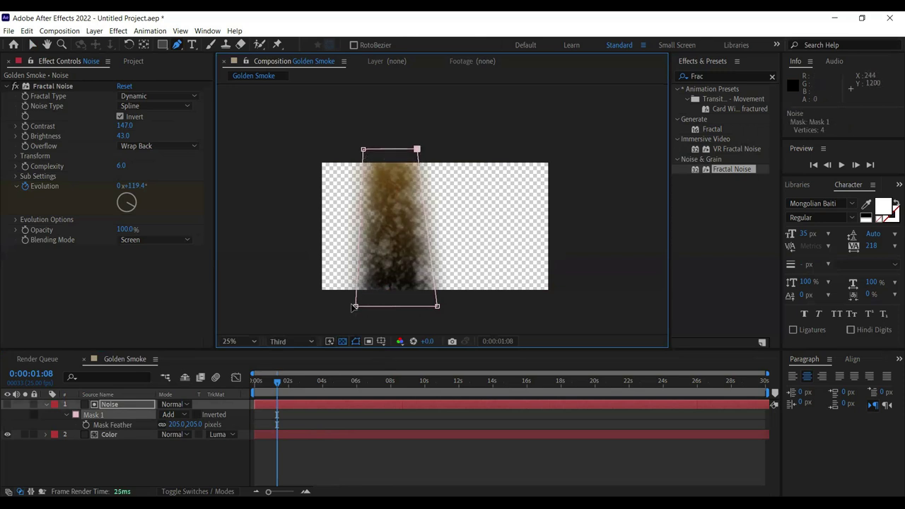
{"action": "left_click_drag", "start_coordinate": [356, 308], "coordinate": [350, 308]}
{"action": "left_click", "coordinate": [211, 449]}
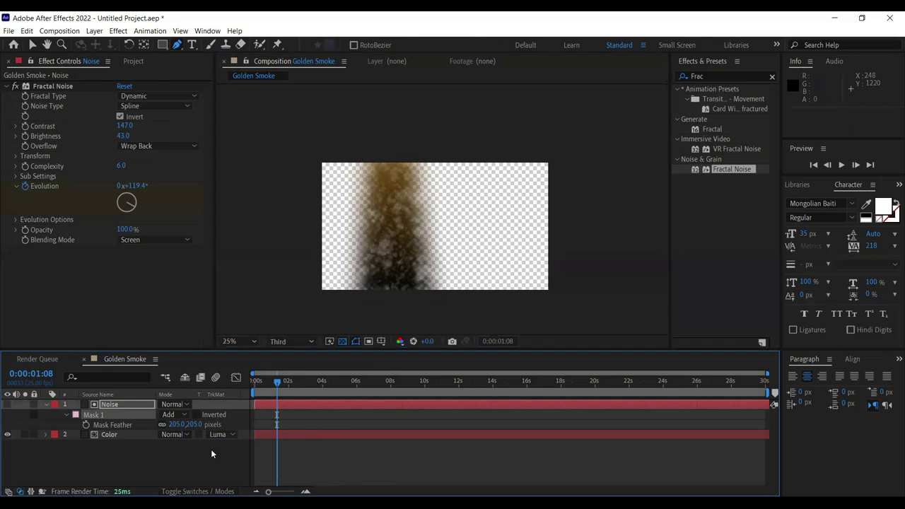
Play the masked smoke column from the start, then collapse the Noise layer's properties.
{"action": "key", "text": "shift+slash"}
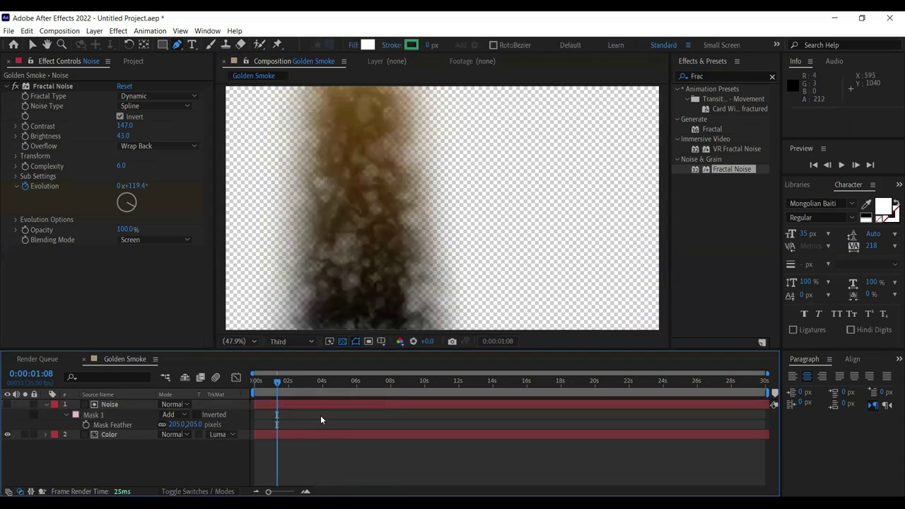
{"action": "key", "text": "Home"}
{"action": "key", "text": "space"}
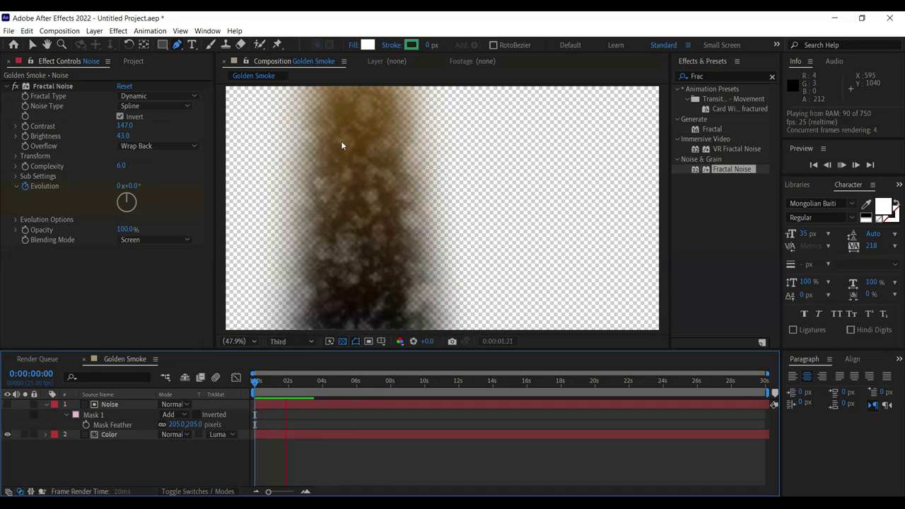
{"action": "left_click", "coordinate": [261, 382]}
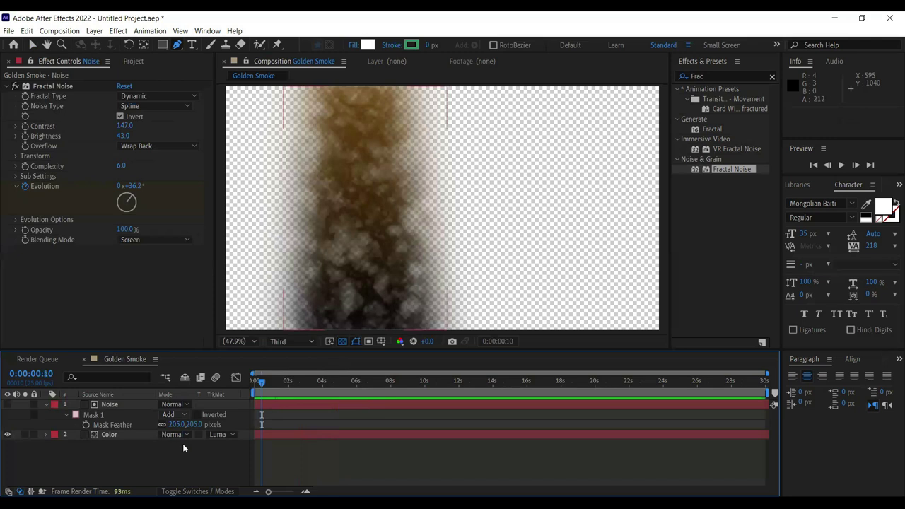
{"action": "left_click", "coordinate": [46, 404]}
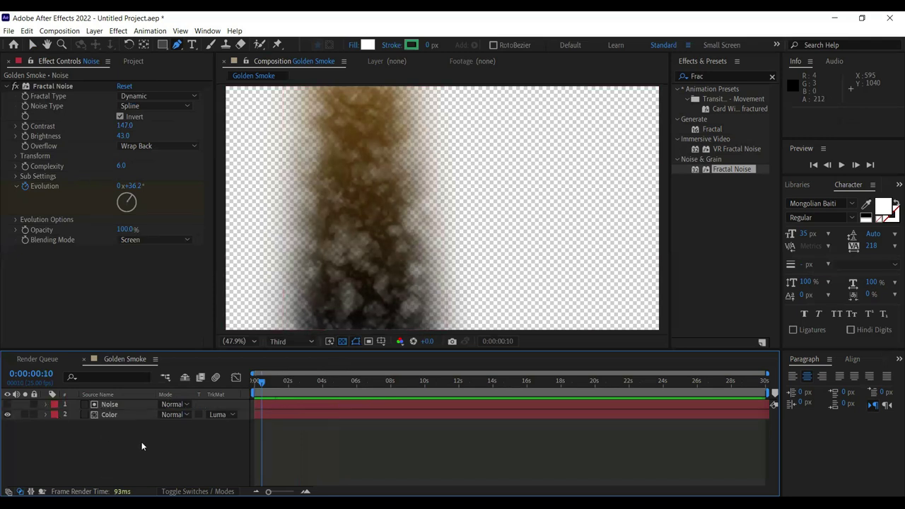
Create a new 1920 × 1080, 25 fps, 30-second composition named Main.
{"action": "left_click", "coordinate": [130, 62]}
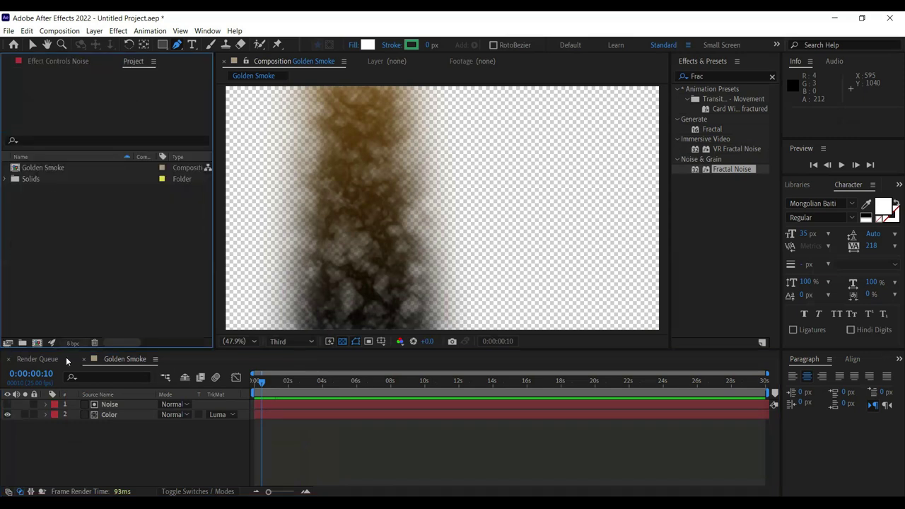
{"action": "left_click", "coordinate": [36, 343]}
{"action": "type", "text": "Main"}
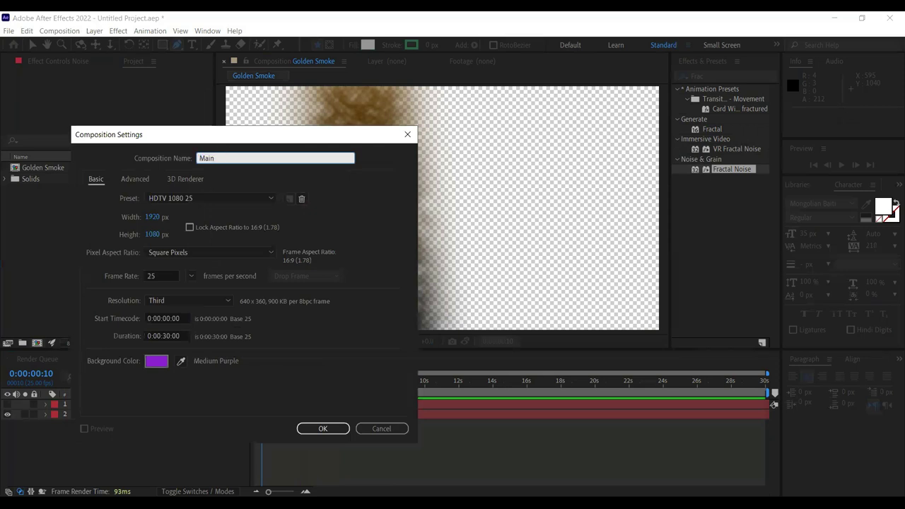
{"action": "key", "text": "Return"}
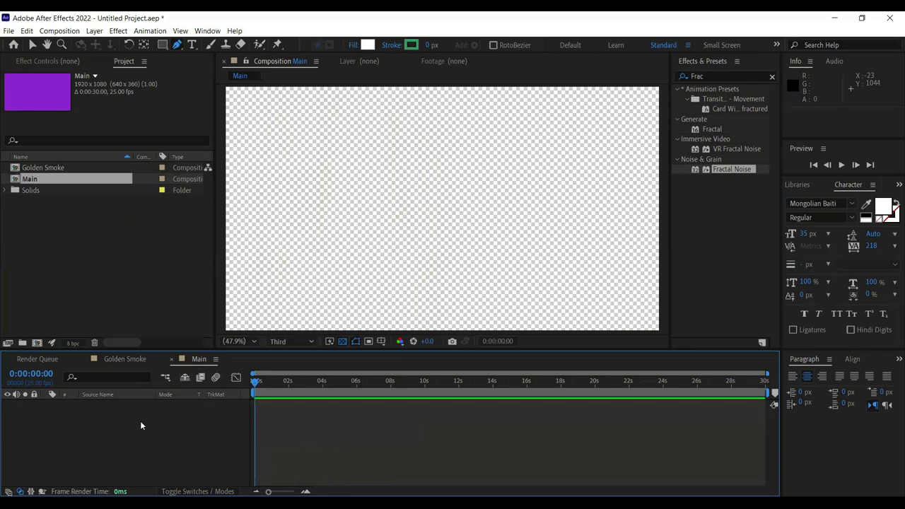
Add a black (000000) full-frame solid named Background to the Main composition.
{"action": "key", "text": "ctrl+y"}
{"action": "type", "text": "Background"}
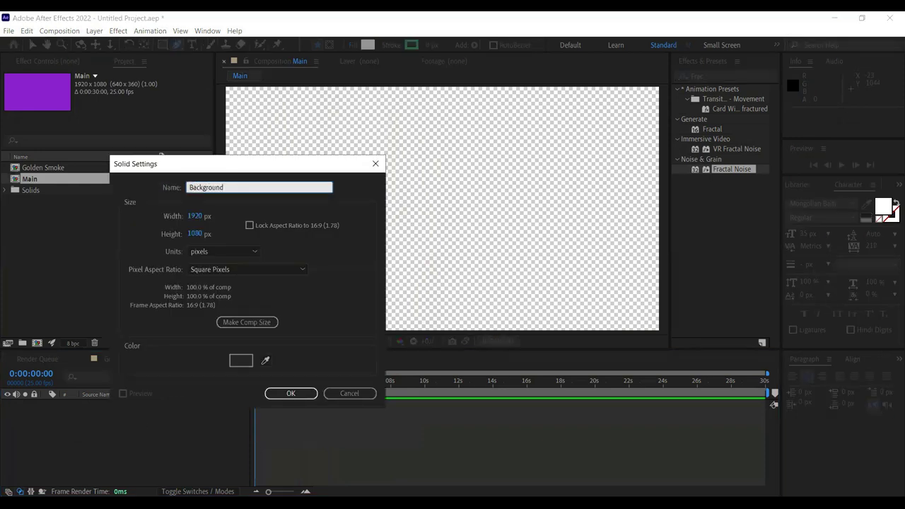
{"action": "left_click", "coordinate": [240, 361]}
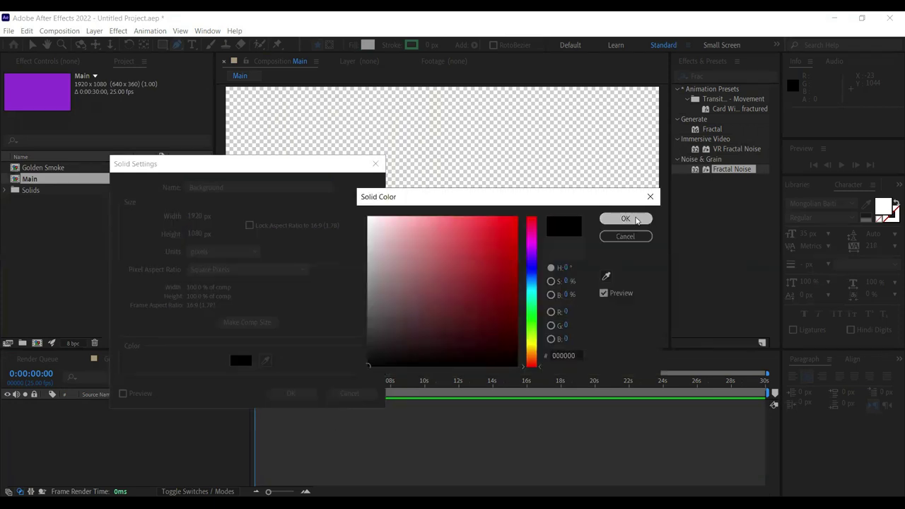
{"action": "left_click", "coordinate": [625, 218]}
{"action": "left_click", "coordinate": [304, 394]}
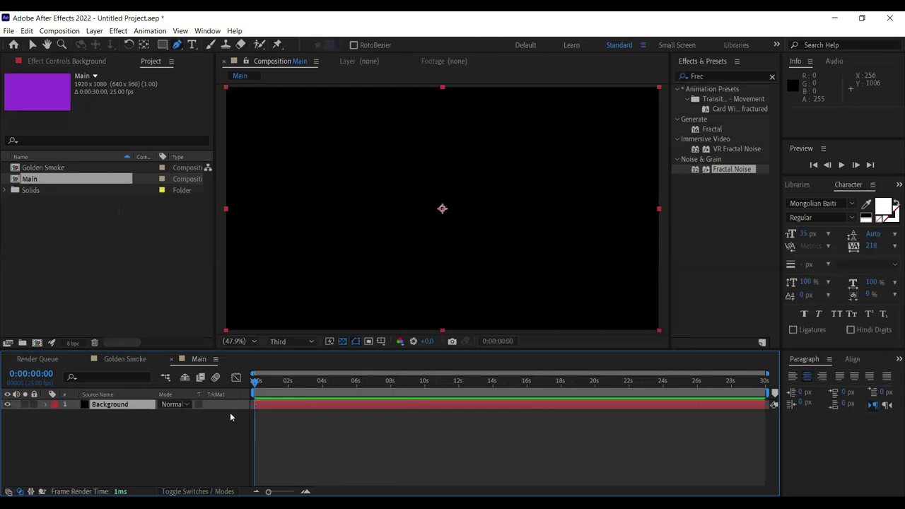
{"action": "left_click", "coordinate": [153, 438]}
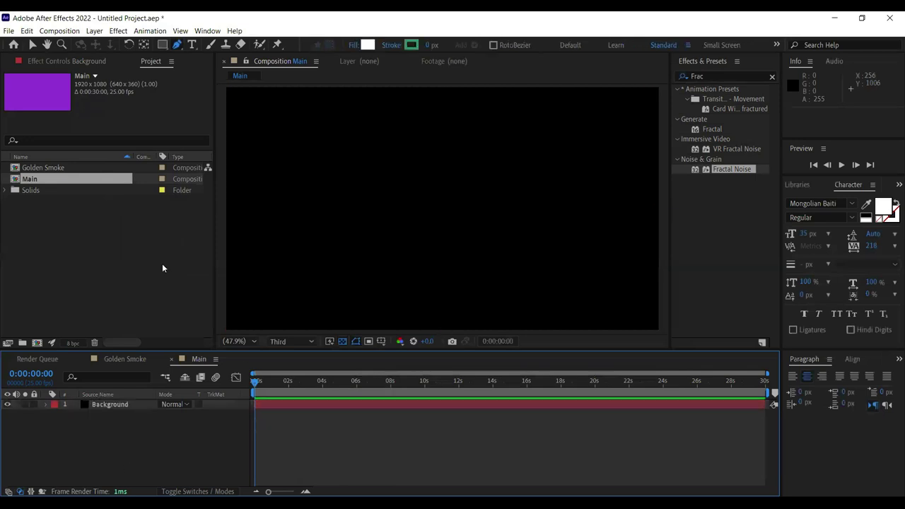
Place the Golden Smoke composition above the Background layer in Main and preview the smoke over black.
{"action": "left_click", "coordinate": [43, 168]}
{"action": "left_click_drag", "start_coordinate": [83, 402], "coordinate": [85, 404]}
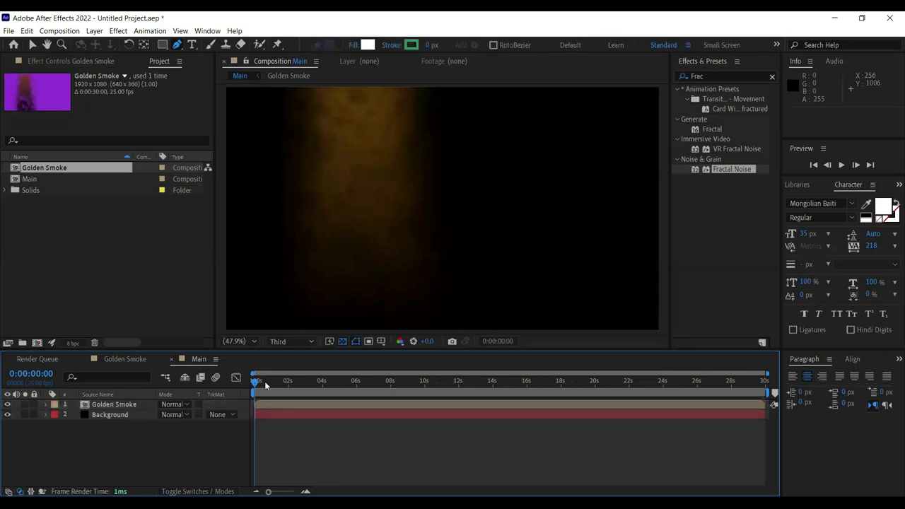
{"action": "key", "text": "space"}
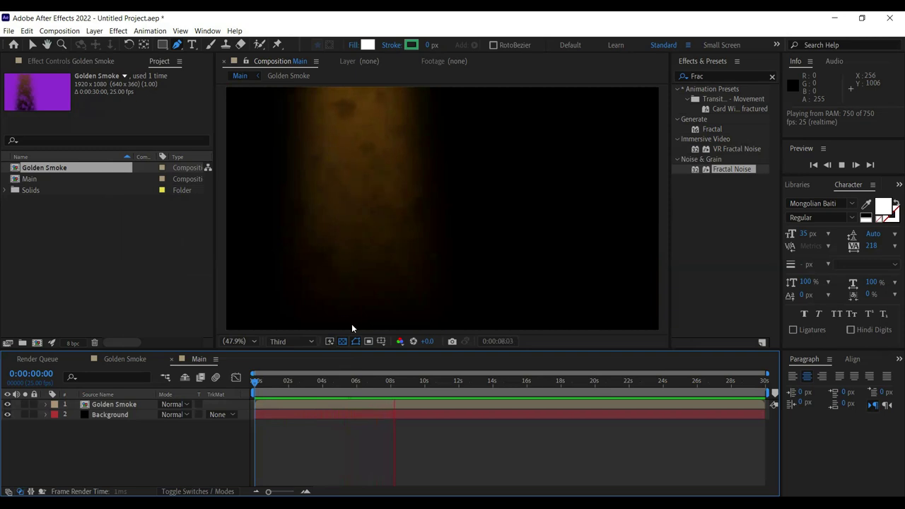
{"action": "left_click_drag", "start_coordinate": [368, 385], "coordinate": [391, 386]}
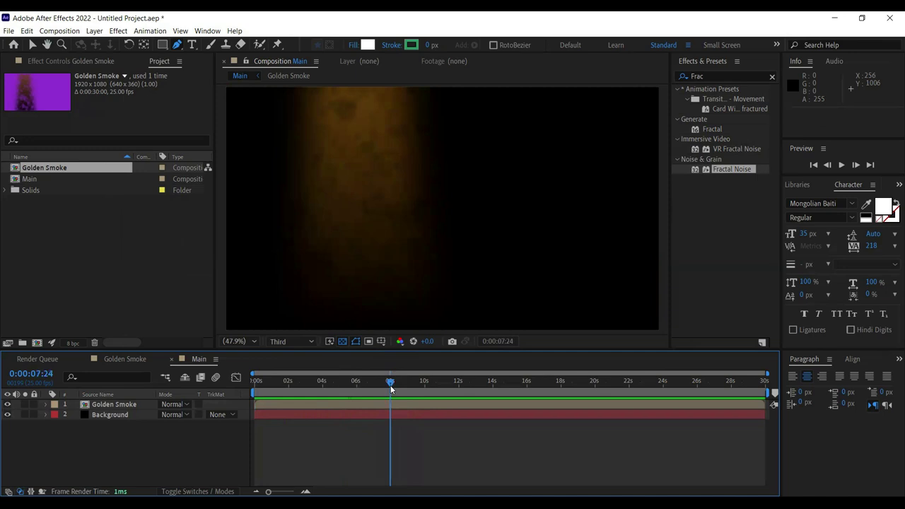
Scrub through the Main composition to preview the smoke column at different times.
{"action": "left_click", "coordinate": [767, 388]}
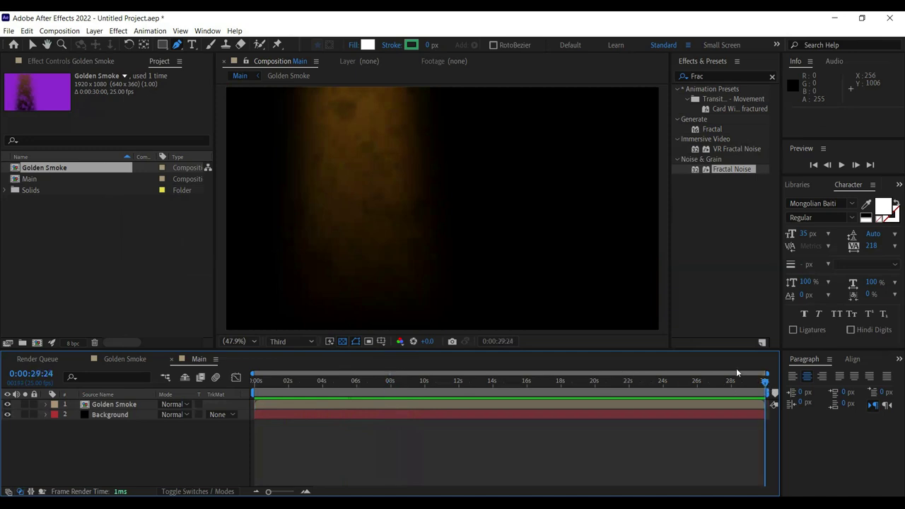
{"action": "left_click", "coordinate": [391, 384]}
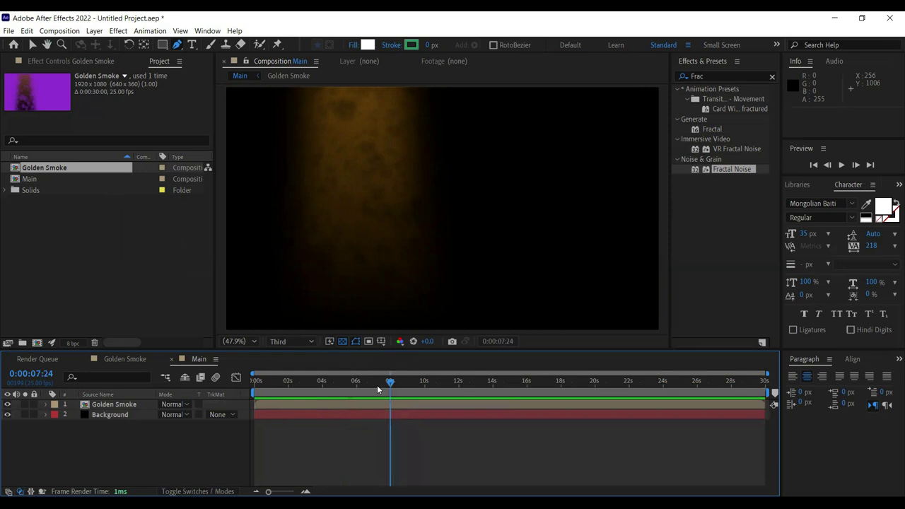
{"action": "left_click", "coordinate": [127, 404]}
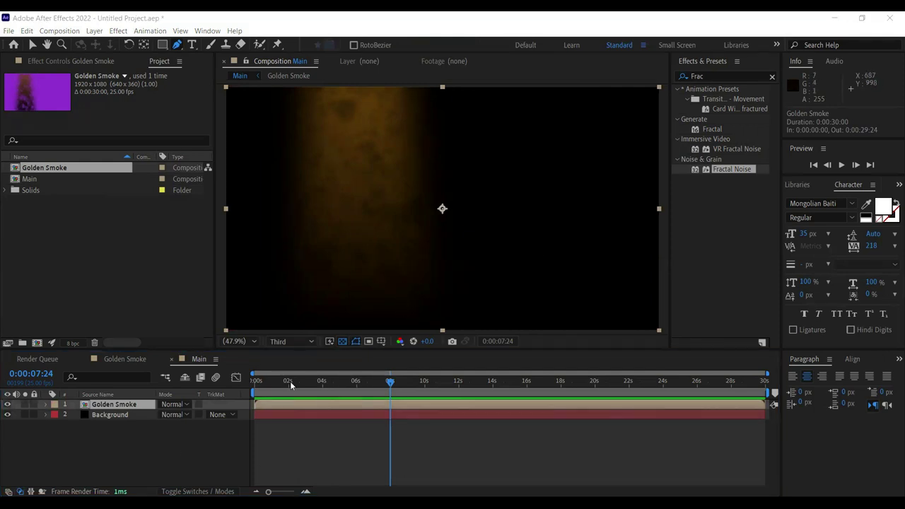
{"action": "left_click", "coordinate": [219, 434]}
{"action": "mouse_move", "coordinate": [388, 384]}
{"action": "left_mouse_down"}
{"action": "mouse_move", "coordinate": [419, 382]}
{"action": "mouse_move", "coordinate": [377, 386]}
{"action": "left_mouse_up"}
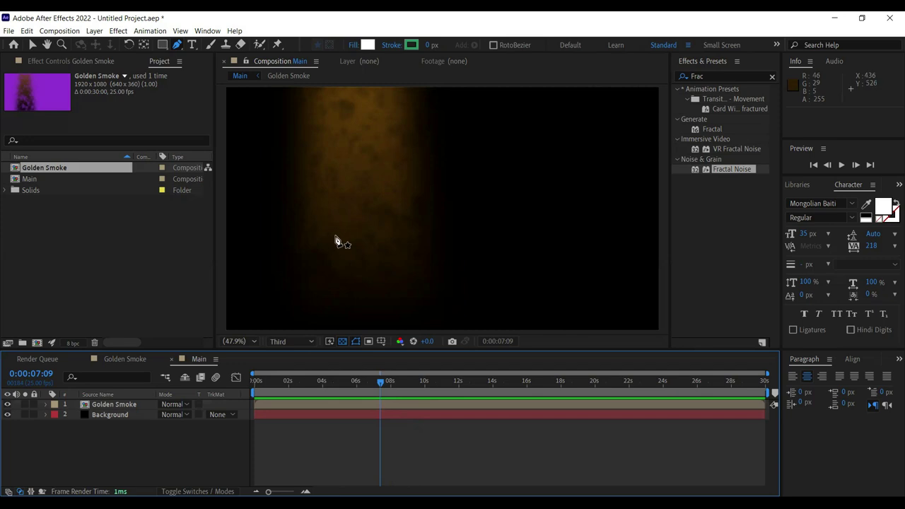
In the Golden Smoke composition, move the top vertices of the Noise layer's mask right toward the frame's center.
{"action": "left_click", "coordinate": [119, 359]}
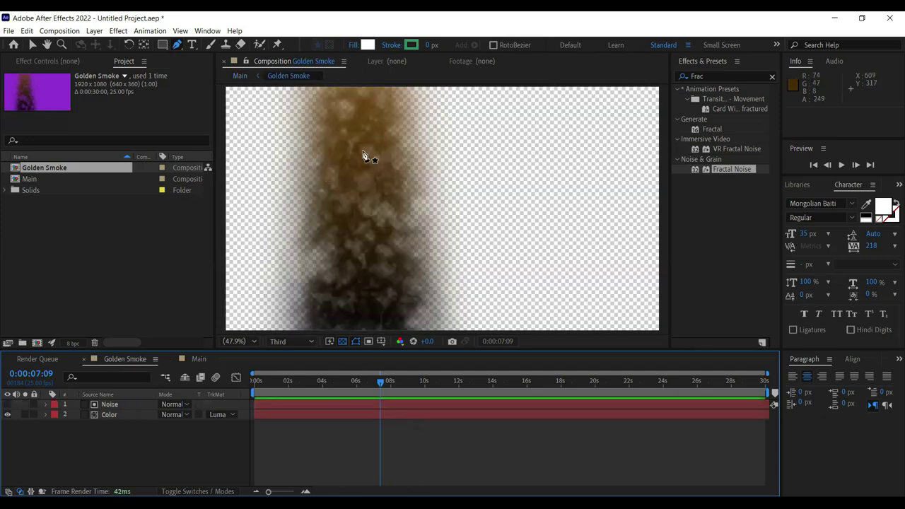
{"action": "left_click", "coordinate": [113, 405]}
{"action": "key", "text": "v"}
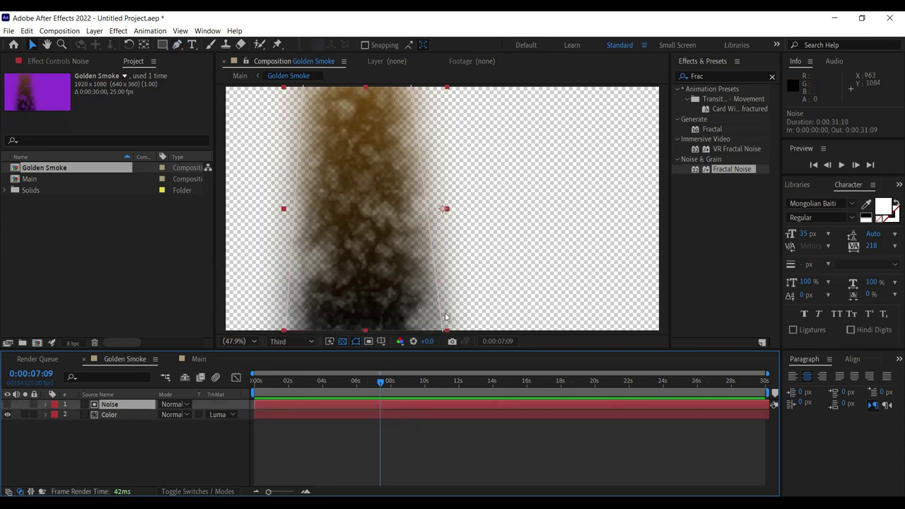
{"action": "scroll", "coordinate": [444, 312], "scroll_direction": "down", "scroll_amount": 2}
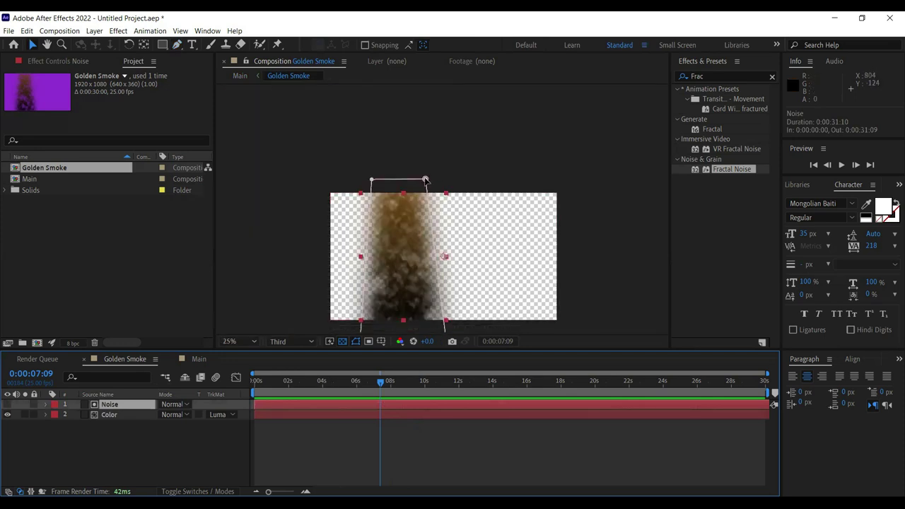
{"action": "left_click", "coordinate": [427, 179]}
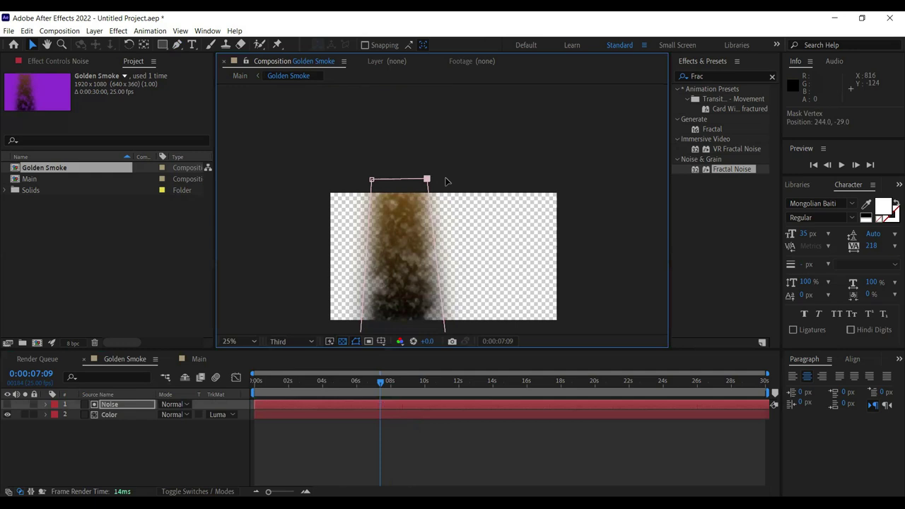
{"action": "left_click_drag", "start_coordinate": [432, 181], "coordinate": [453, 182]}
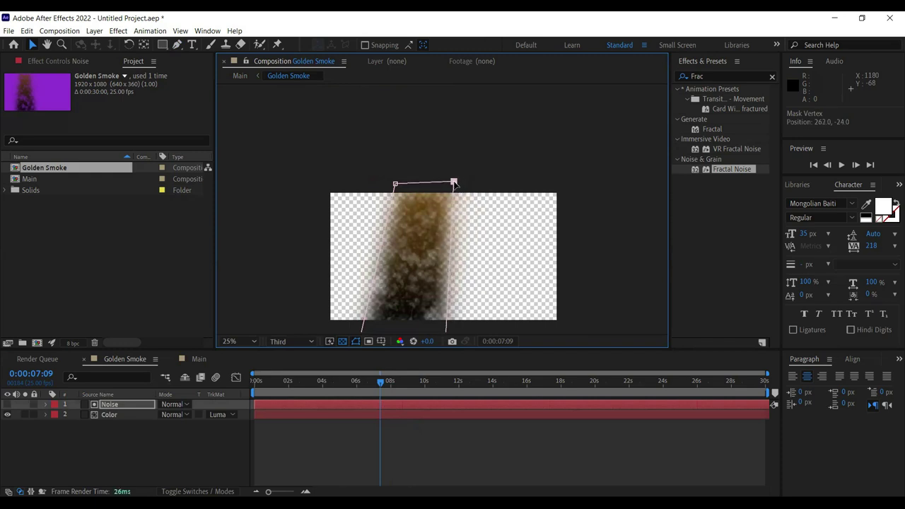
Shift the mask's bottom vertices right and realign its top edge to center the smoke column, then check it in Main.
{"action": "scroll", "coordinate": [417, 311], "scroll_direction": "down", "scroll_amount": 2}
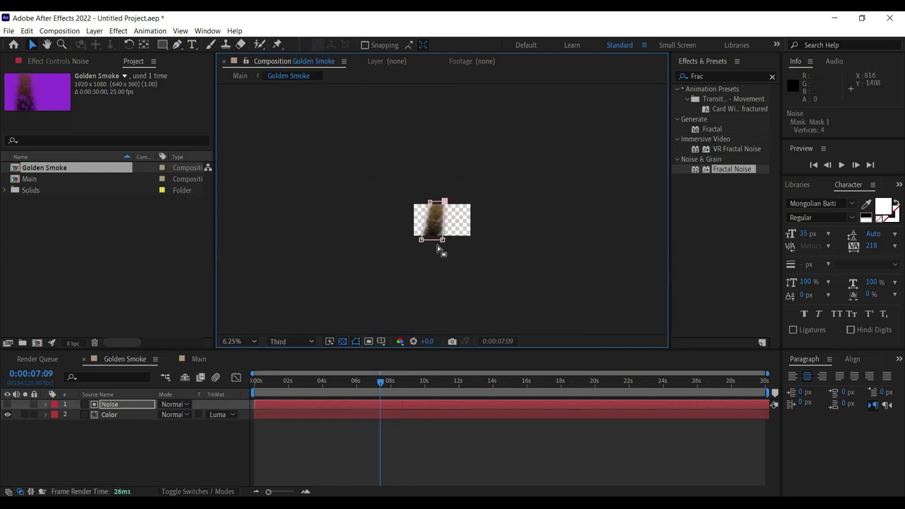
{"action": "scroll", "coordinate": [438, 248], "scroll_direction": "up", "scroll_amount": 1}
{"action": "scroll", "coordinate": [436, 273], "scroll_direction": "up", "scroll_amount": 1}
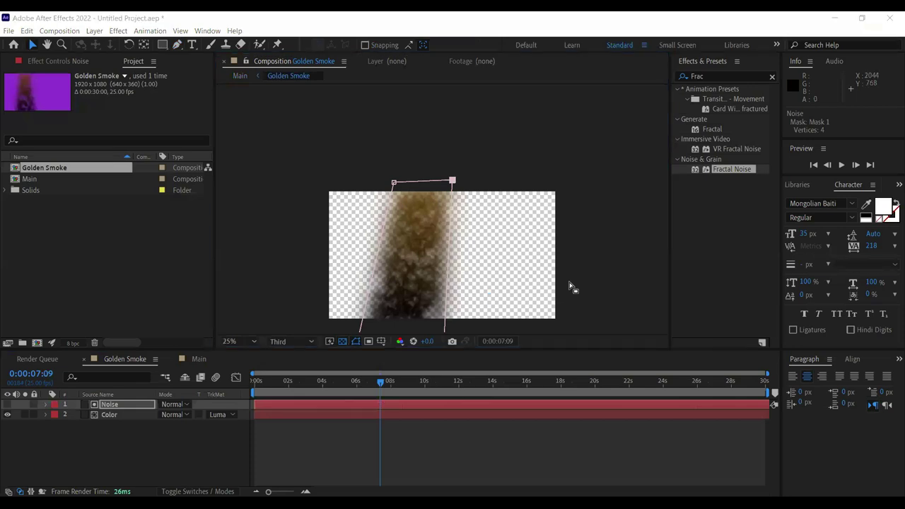
{"action": "key", "text": "h"}
{"action": "left_click_drag", "start_coordinate": [500, 280], "coordinate": [501, 202]}
{"action": "key", "text": "v"}
{"action": "left_click_drag", "start_coordinate": [444, 259], "coordinate": [472, 252]}
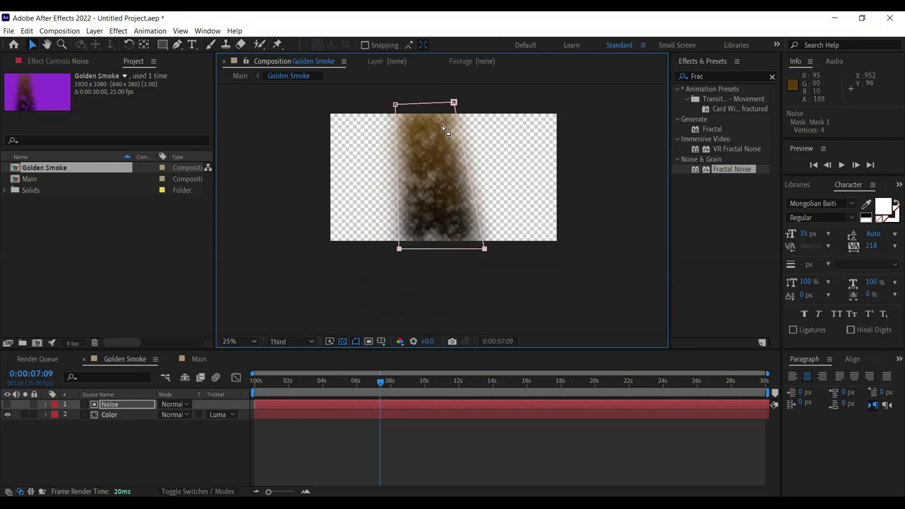
{"action": "left_click_drag", "start_coordinate": [436, 107], "coordinate": [467, 107]}
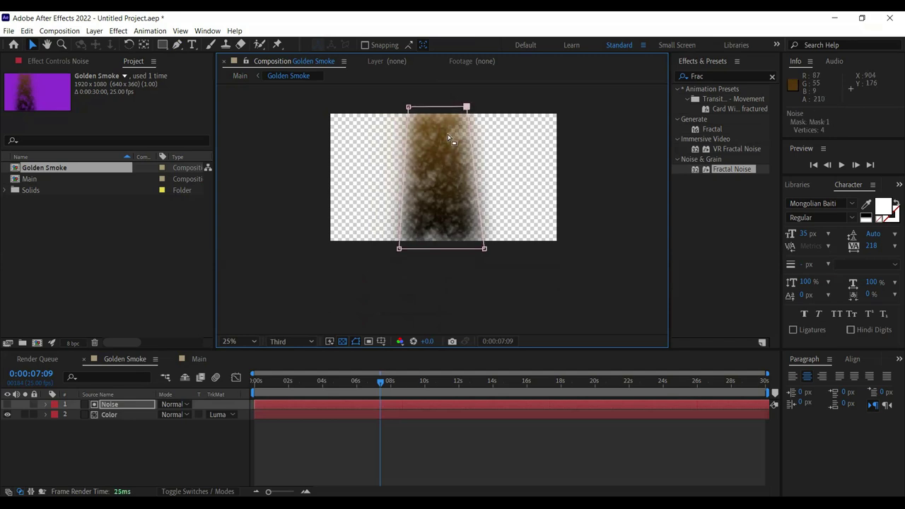
{"action": "left_click", "coordinate": [206, 441]}
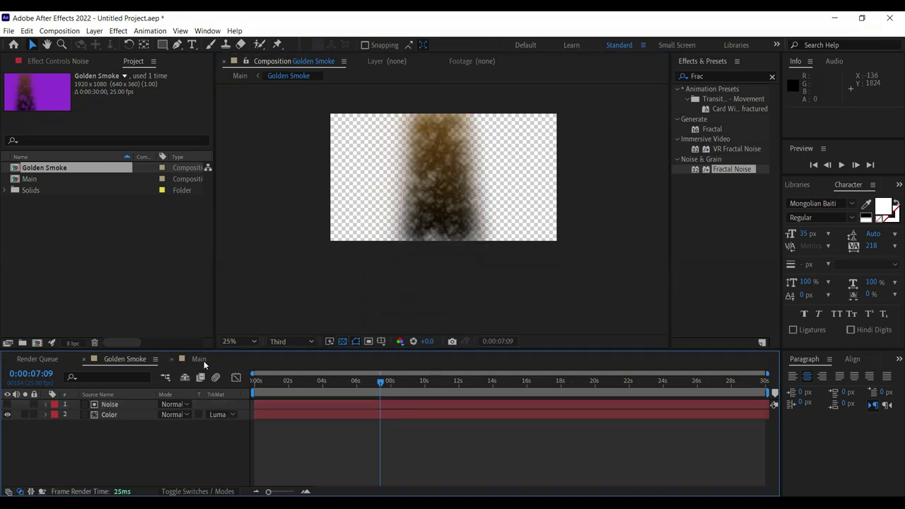
{"action": "key", "text": "shift+/"}
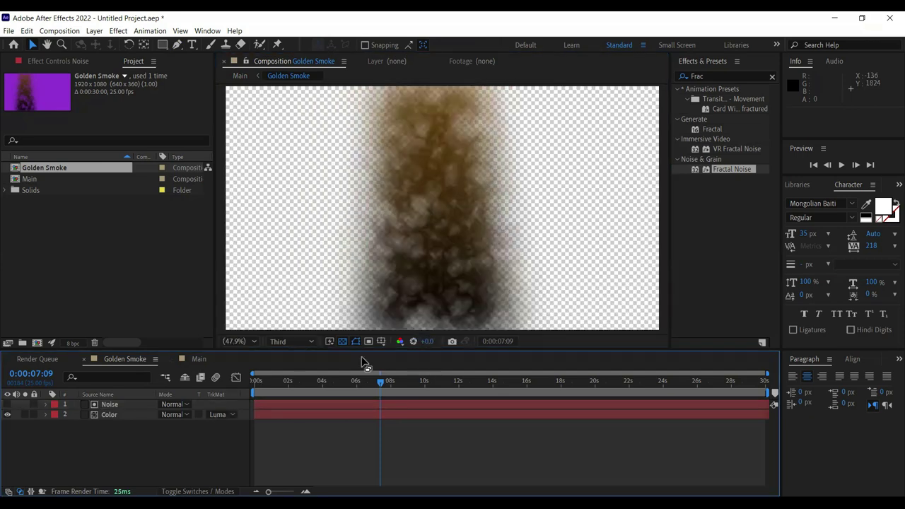
{"action": "left_click", "coordinate": [199, 358]}
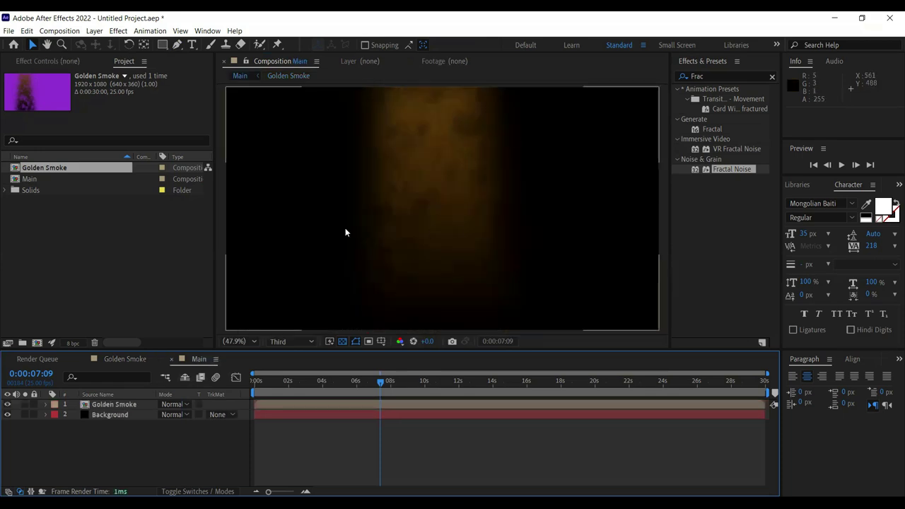
{"action": "left_click", "coordinate": [236, 473]}
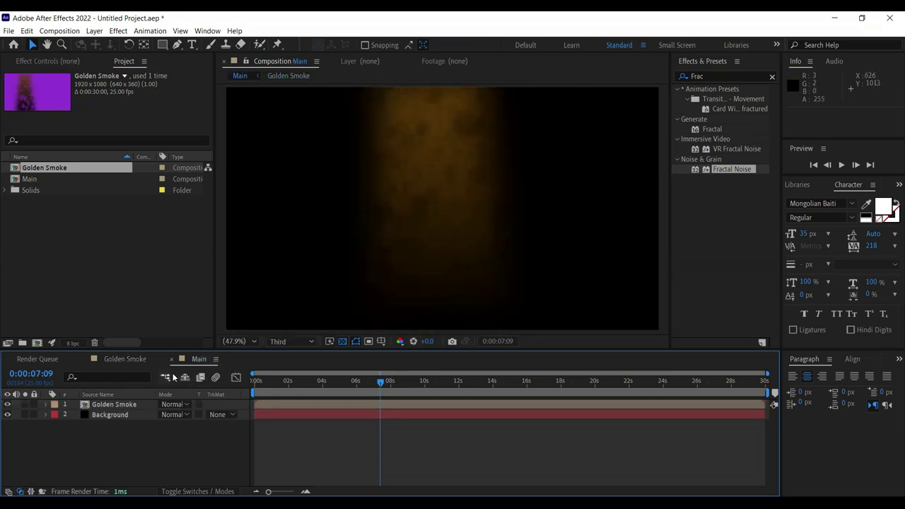
Narrow the top edge of the Noise mask in Golden Smoke so the column tapers upward, and return to Main.
{"action": "left_click", "coordinate": [135, 359]}
{"action": "left_click", "coordinate": [441, 143]}
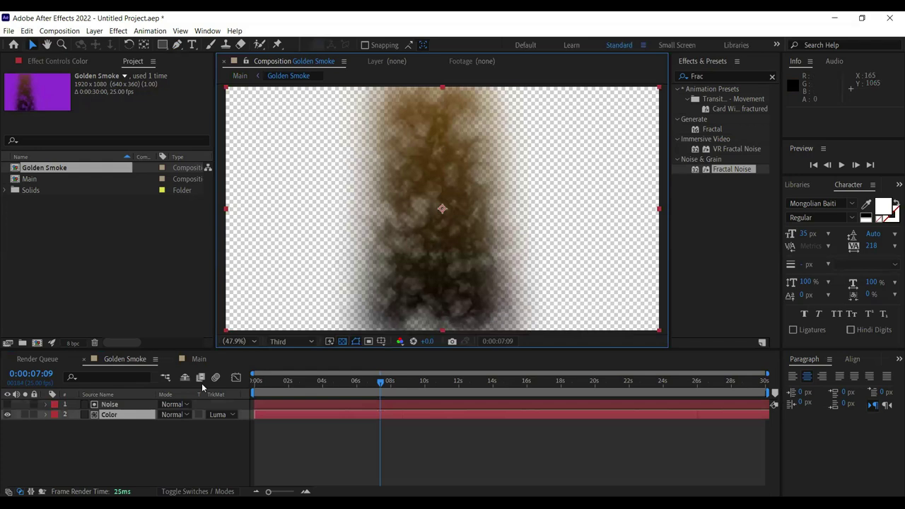
{"action": "left_click", "coordinate": [138, 407]}
{"action": "key", "text": "comma"}
{"action": "key", "text": "comma"}
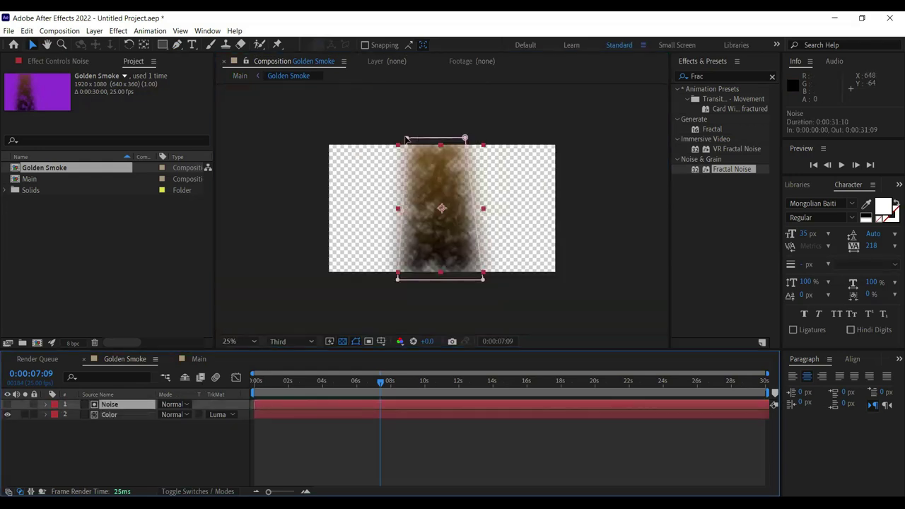
{"action": "left_click_drag", "start_coordinate": [406, 139], "coordinate": [453, 137]}
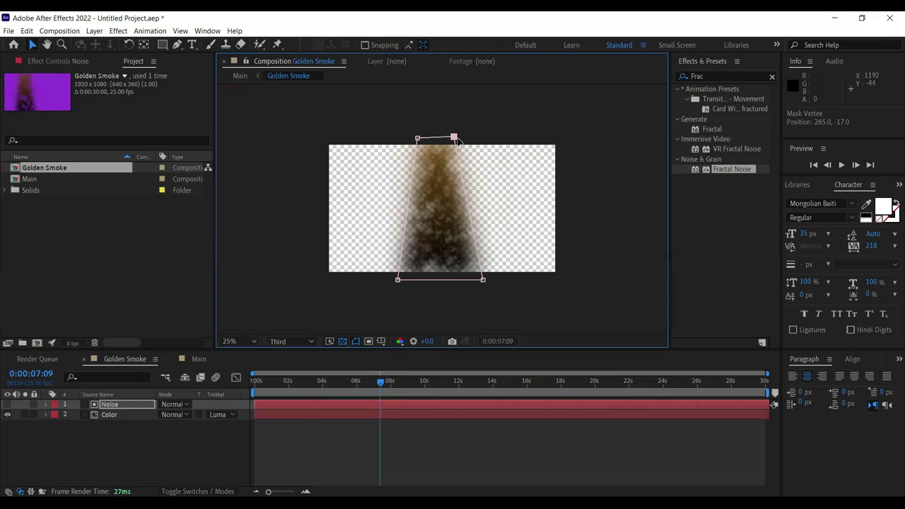
{"action": "left_click", "coordinate": [198, 359]}
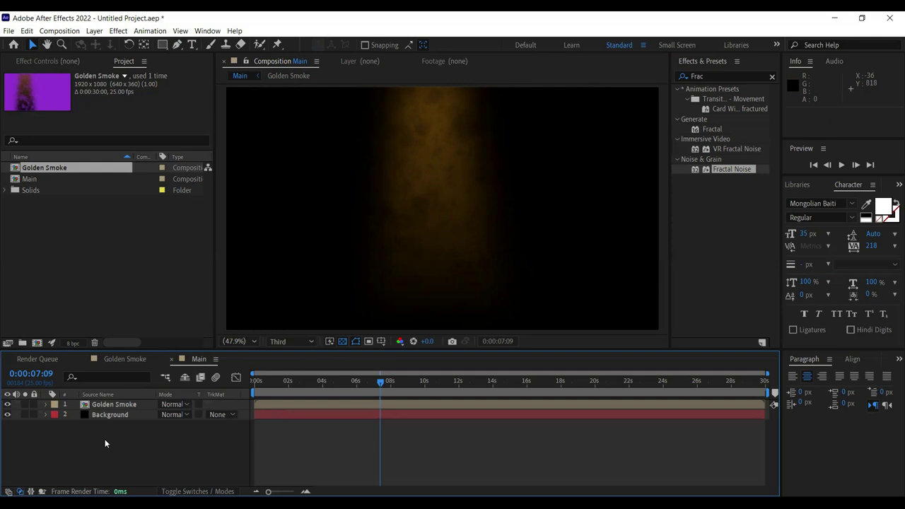
Add a black 1920 × 1080 solid named Particles as the uppermost layer of Main.
{"action": "key", "text": "ctrl+y"}
{"action": "type", "text": "Particles"}
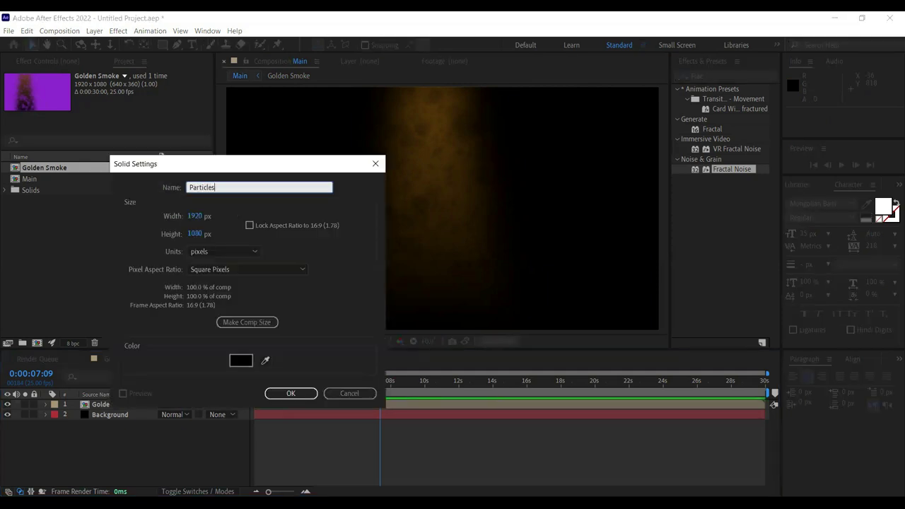
{"action": "key", "text": "Return"}
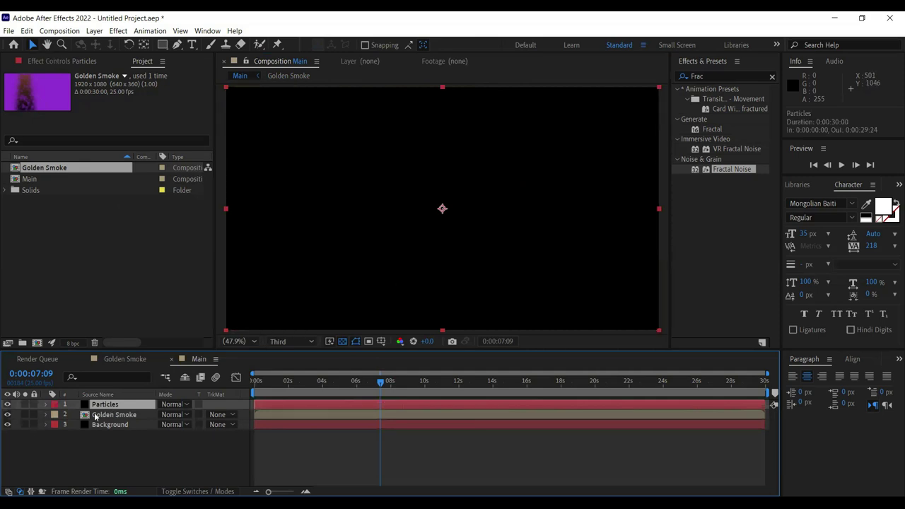
Find the CC Particle World effect by searching for "part" and apply it to the Particles layer.
{"action": "left_click", "coordinate": [116, 415]}
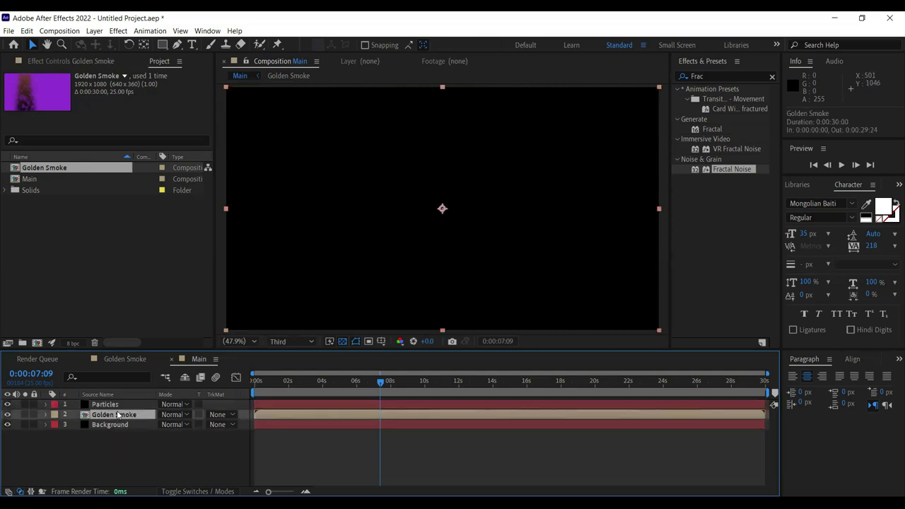
{"action": "left_click", "coordinate": [117, 407]}
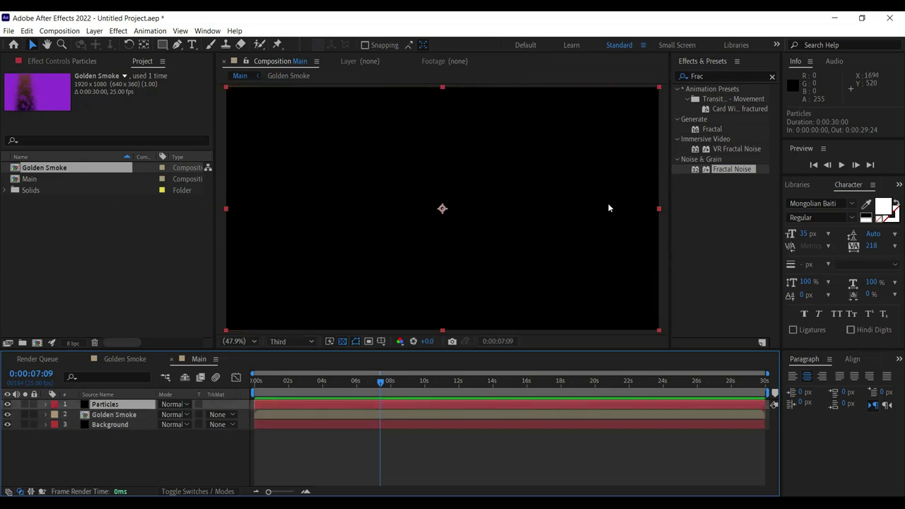
{"action": "left_click", "coordinate": [704, 78]}
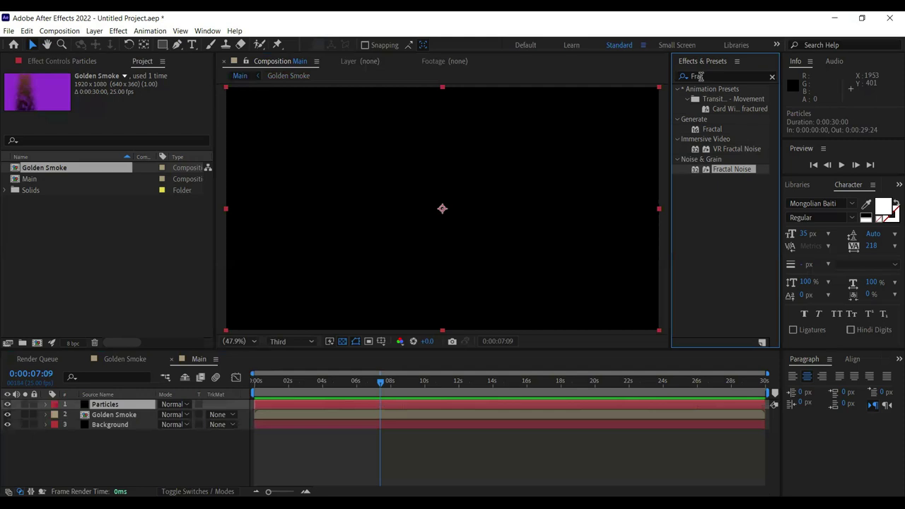
{"action": "double_click", "coordinate": [705, 77]}
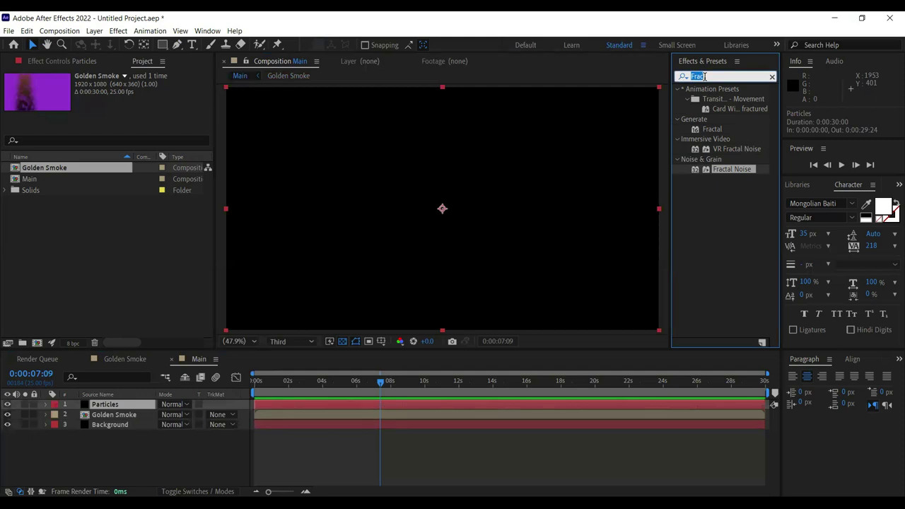
{"action": "type", "text": "part"}
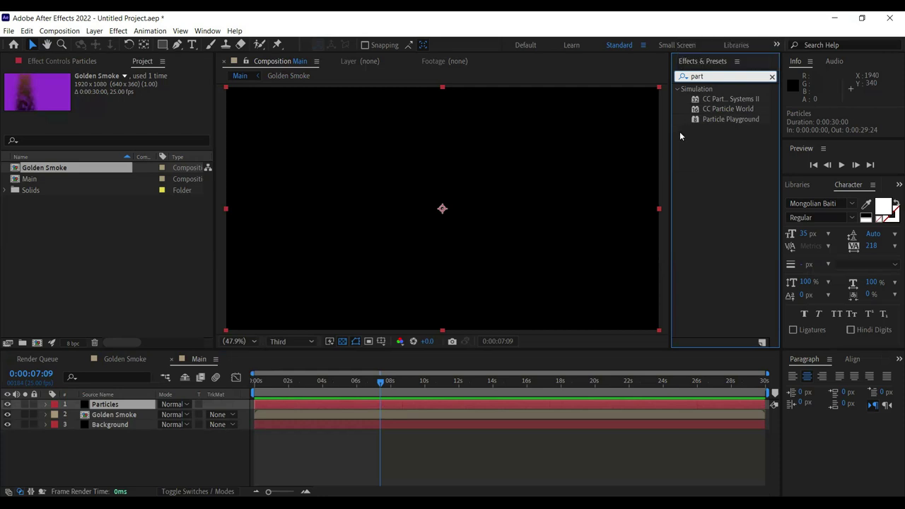
{"action": "left_click", "coordinate": [734, 100]}
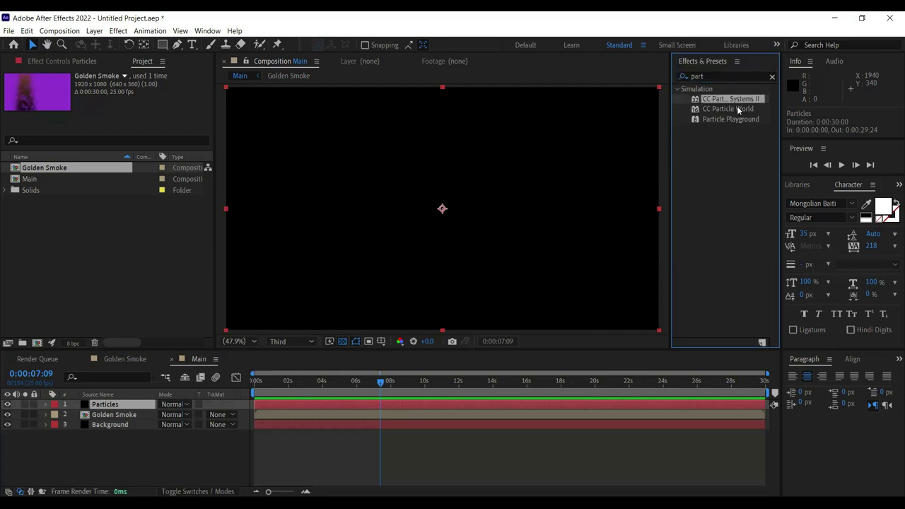
{"action": "left_click", "coordinate": [733, 110]}
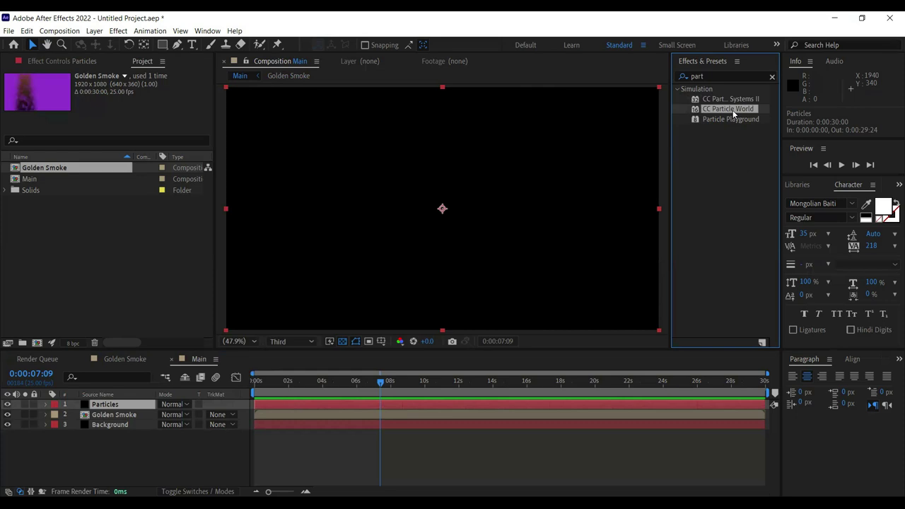
{"action": "left_click_drag", "start_coordinate": [732, 110], "coordinate": [119, 407]}
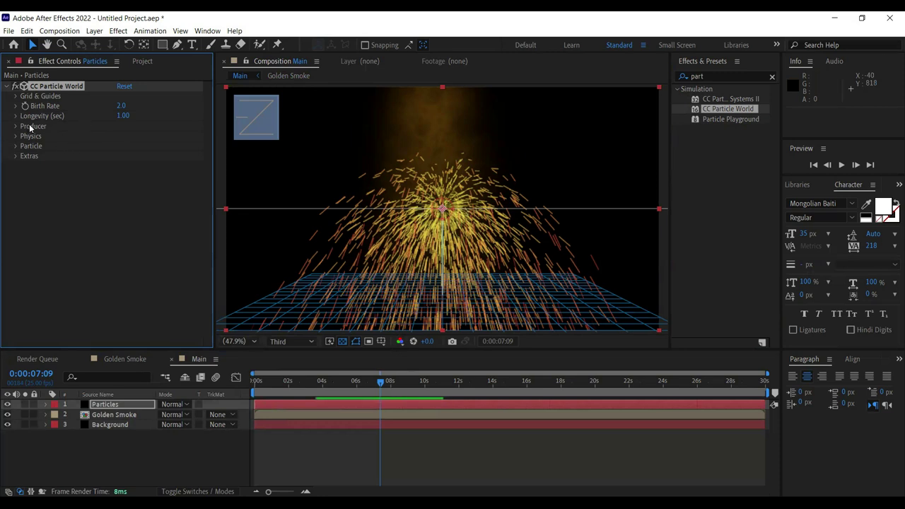
Set CC Particle World's Birth Rate to 1.7 and its Longevity to 1.82 seconds.
{"action": "left_click", "coordinate": [120, 106]}
{"action": "type", "text": "1.7"}
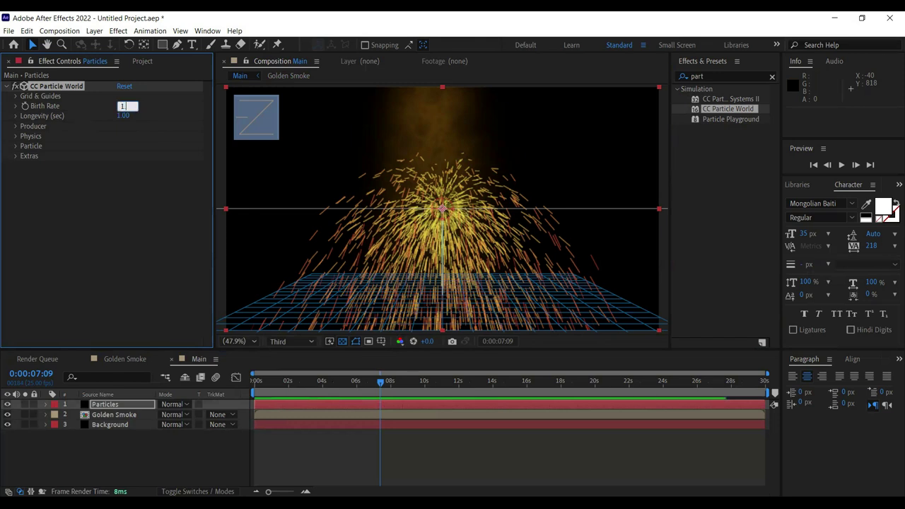
{"action": "left_click", "coordinate": [137, 228]}
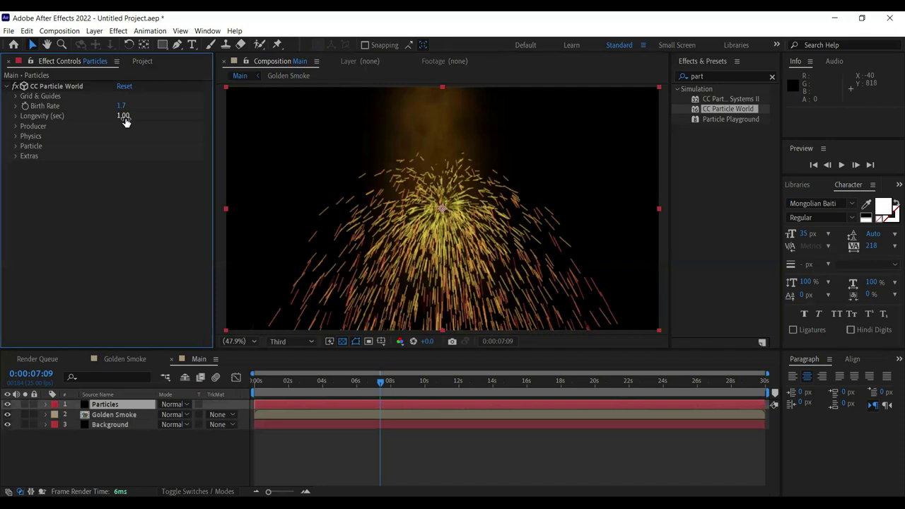
{"action": "left_click", "coordinate": [125, 117]}
{"action": "type", "text": "1"}
{"action": "key", "text": "Return"}
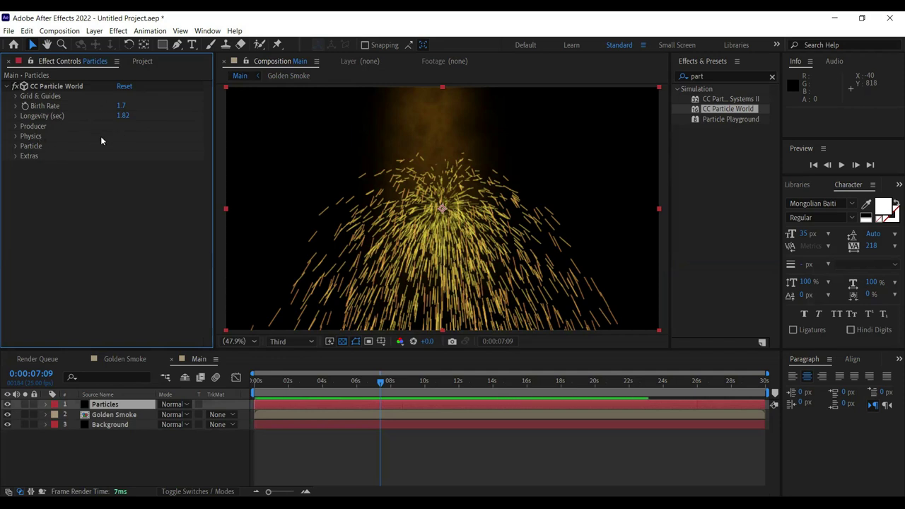
Set the Producer's Position X in CC Particle World to 0.15.
{"action": "left_click", "coordinate": [15, 125]}
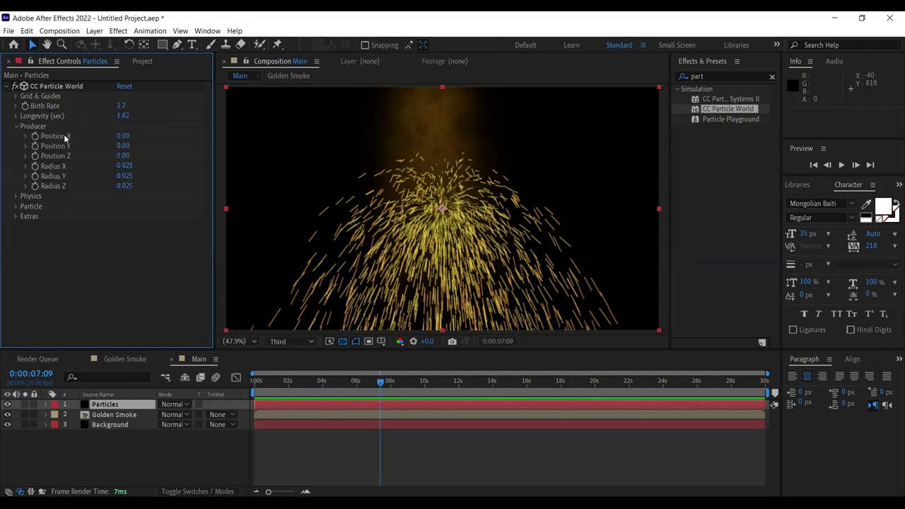
{"action": "left_click", "coordinate": [123, 135]}
{"action": "type", "text": "0"}
{"action": "key", "text": "Return"}
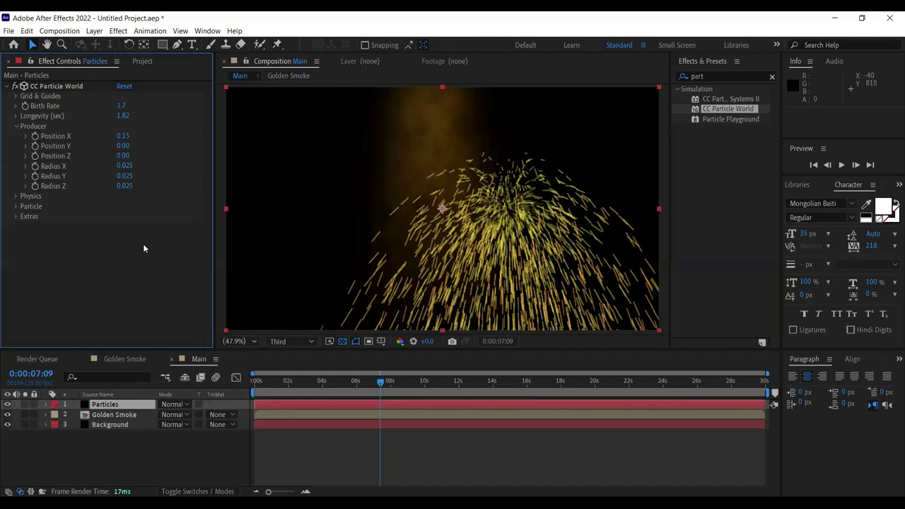
Set the Producer's Radius X to 0.130 and its Radius Y to 0.315.
{"action": "left_click", "coordinate": [124, 165]}
{"action": "type", "text": "0.13"}
{"action": "key", "text": "Return"}
{"action": "left_click", "coordinate": [128, 178]}
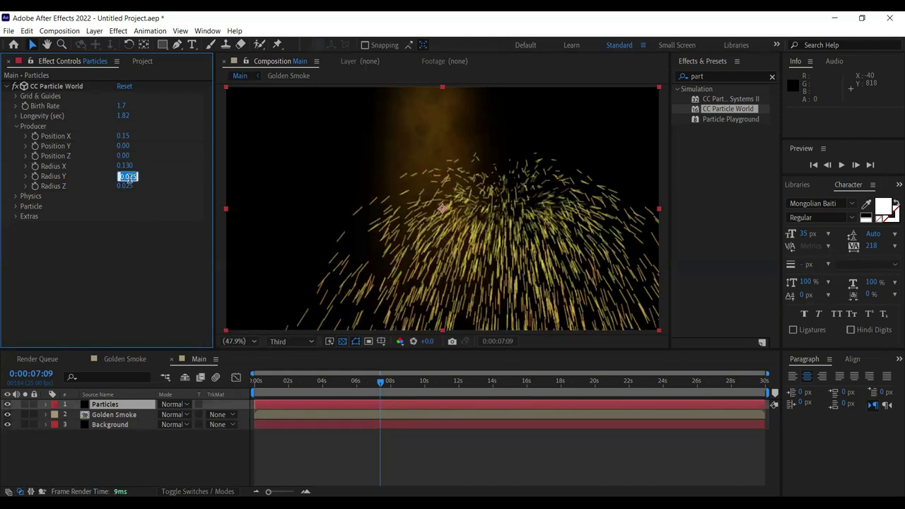
{"action": "type", "text": "0.315"}
{"action": "key", "text": "Return"}
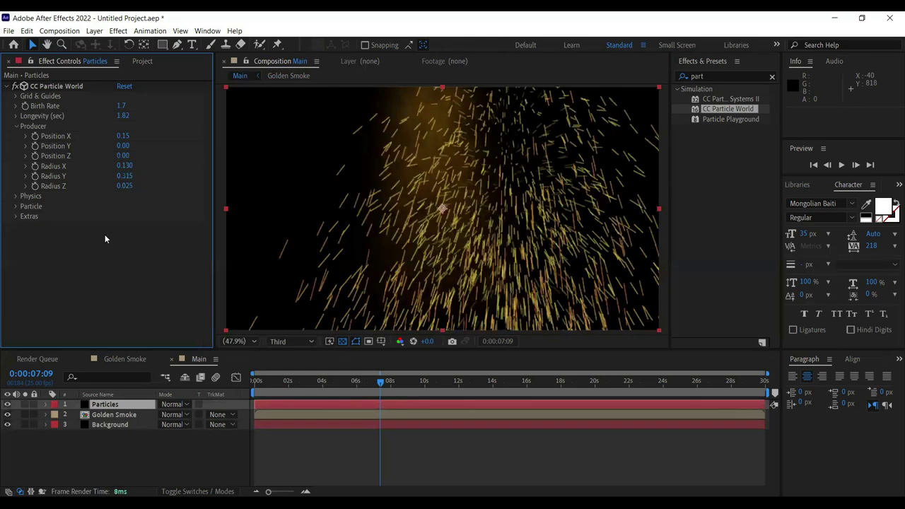
{"action": "left_click", "coordinate": [17, 127]}
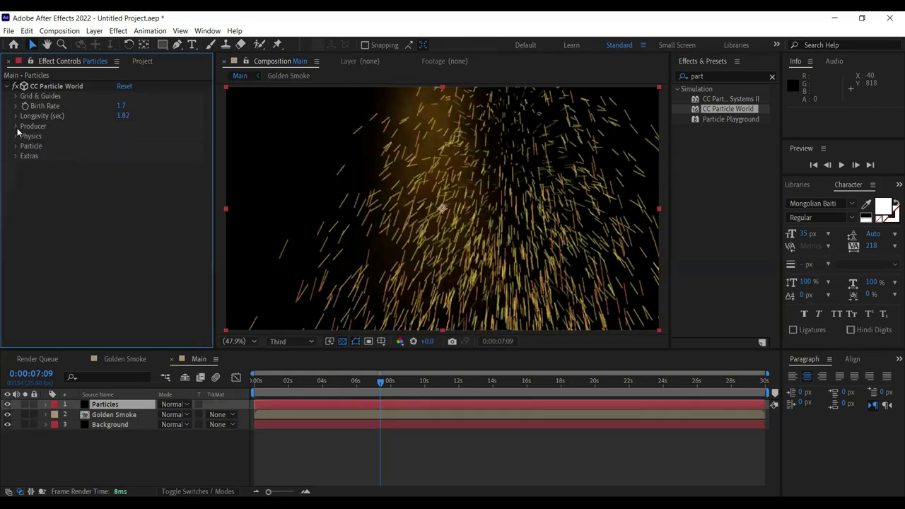
Set the particles' Velocity to 0.86 in the Physics settings of CC Particle World.
{"action": "left_click", "coordinate": [16, 137]}
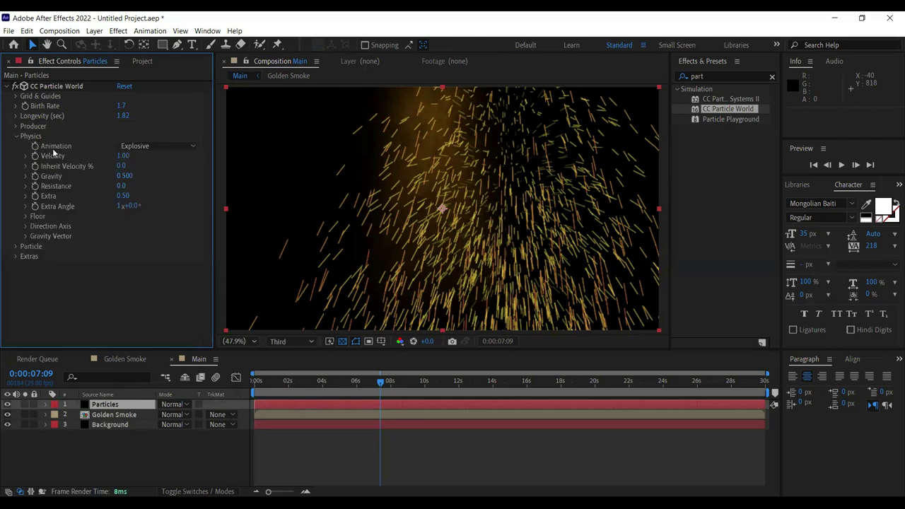
{"action": "left_click", "coordinate": [124, 155]}
{"action": "type", "text": "0.86"}
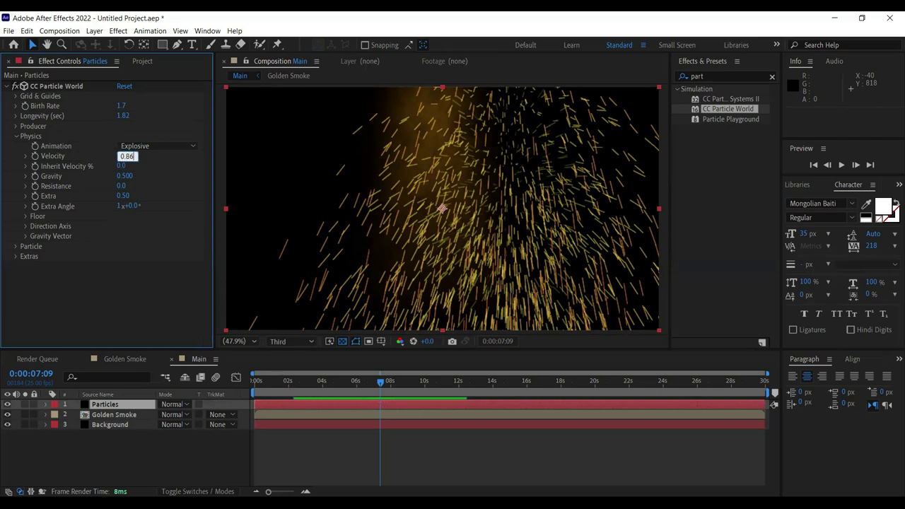
{"action": "key", "text": "Return"}
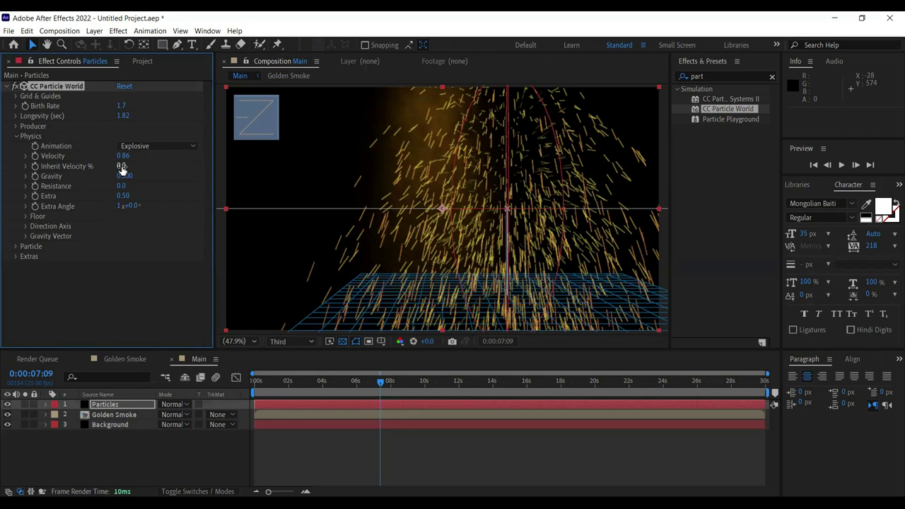
Set the Physics Gravity to 0.130 and Extra to 4.02.
{"action": "left_click", "coordinate": [121, 177]}
{"action": "type", "text": "0.13"}
{"action": "key", "text": "Tab"}
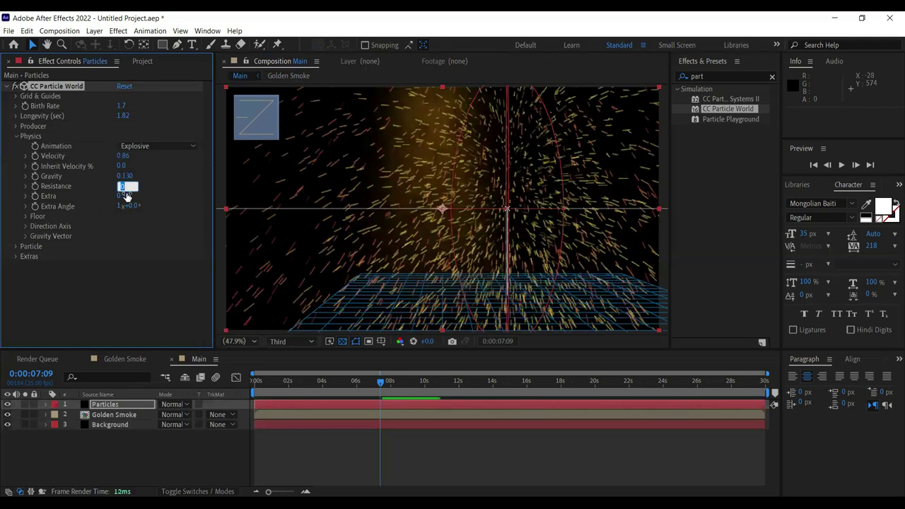
{"action": "key", "text": "Tab"}
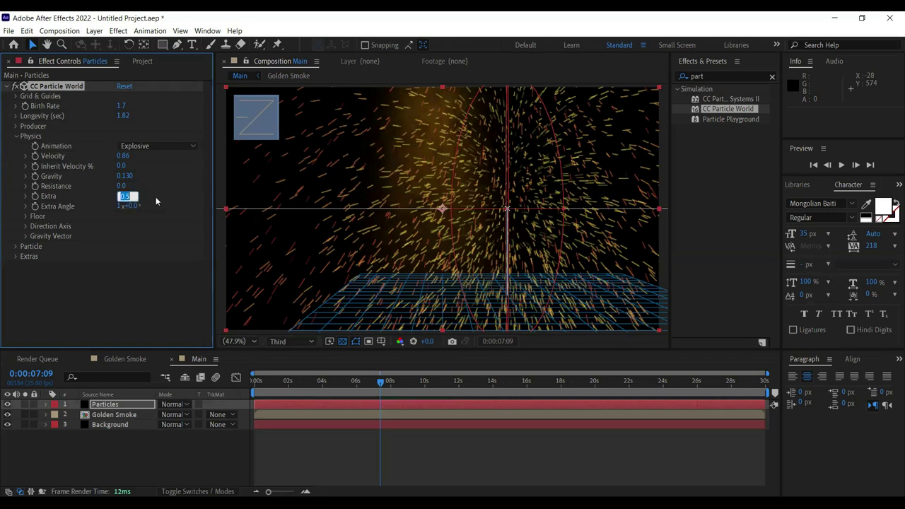
{"action": "type", "text": "4.02"}
{"action": "key", "text": "Return"}
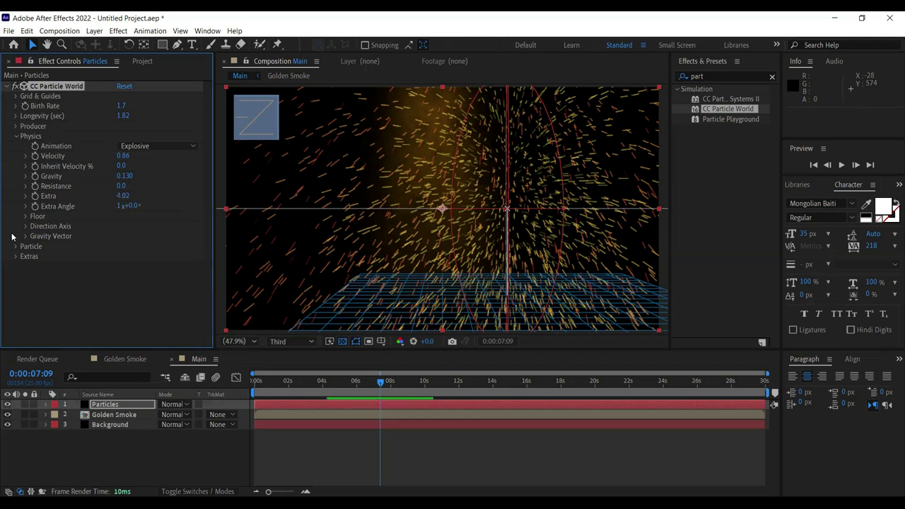
Set the Floor Action in the Physics settings of CC Particle World to Ice.
{"action": "left_click", "coordinate": [26, 217]}
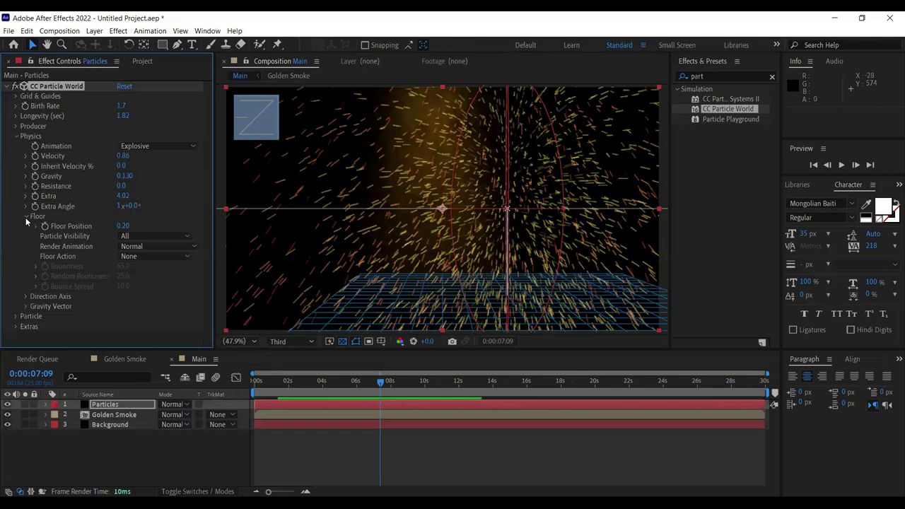
{"action": "left_click", "coordinate": [150, 258]}
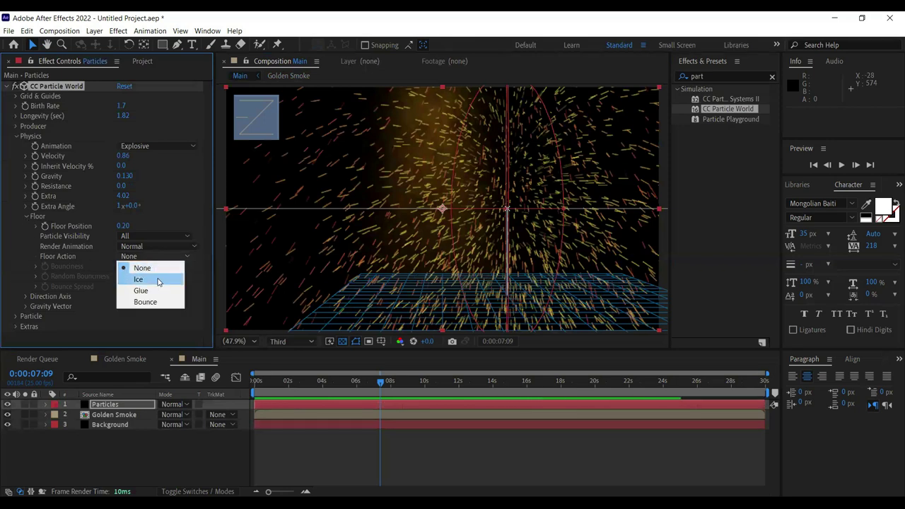
{"action": "left_click", "coordinate": [157, 279]}
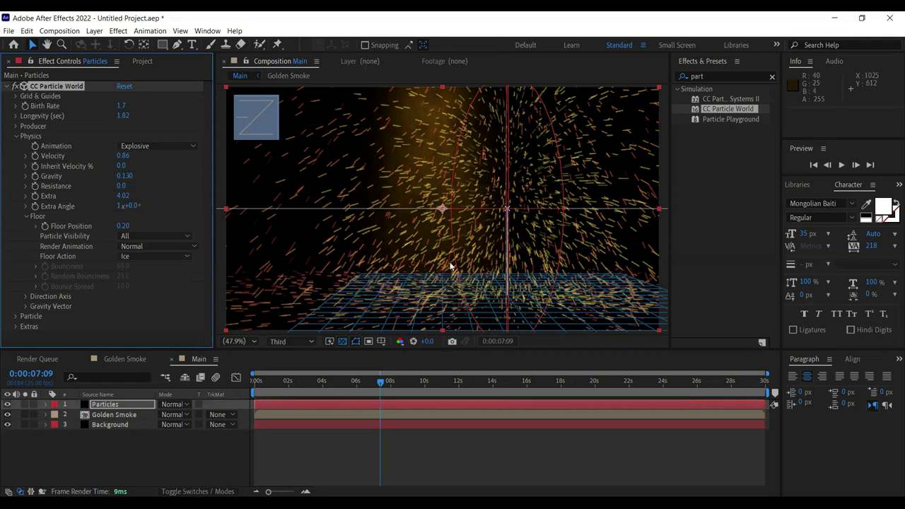
Switch the Floor Action to None and back to Ice to compare how the particles behave at the floor.
{"action": "key", "text": "comma"}
{"action": "key", "text": "comma"}
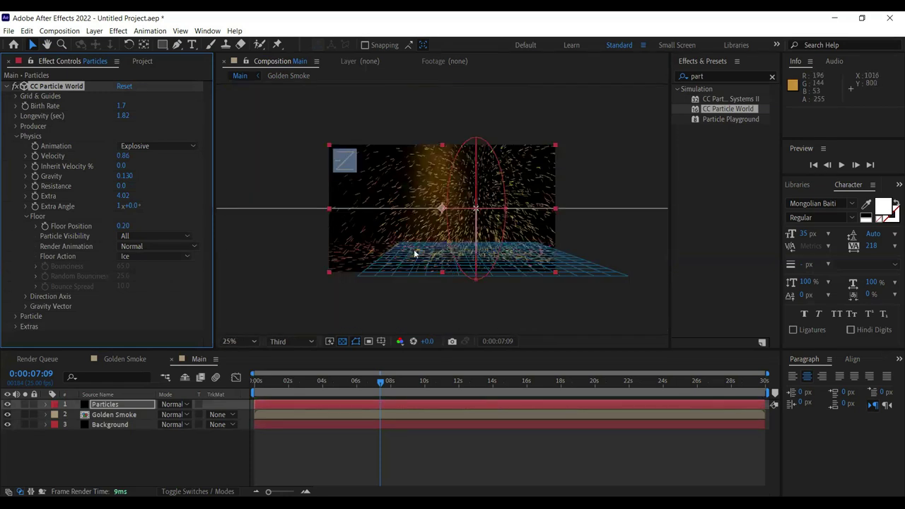
{"action": "left_click", "coordinate": [144, 257]}
{"action": "left_click", "coordinate": [144, 268]}
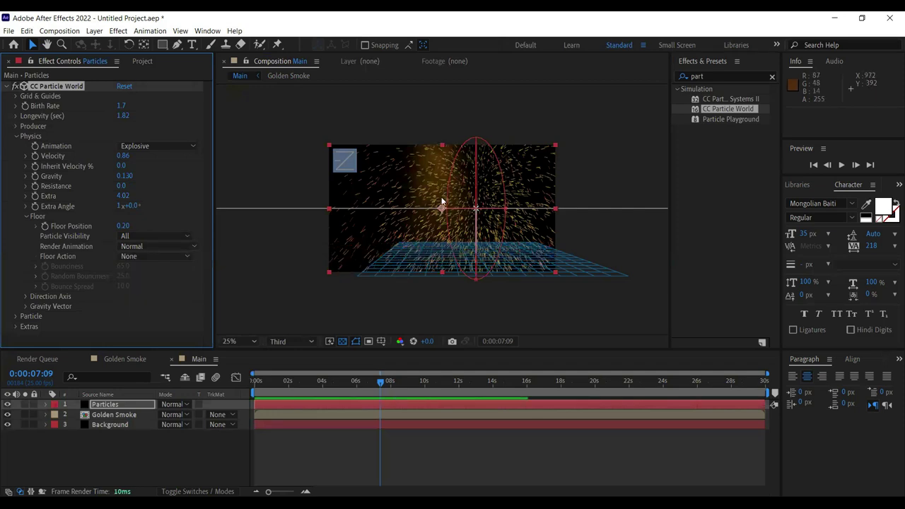
{"action": "left_click", "coordinate": [141, 256]}
{"action": "left_click", "coordinate": [147, 281]}
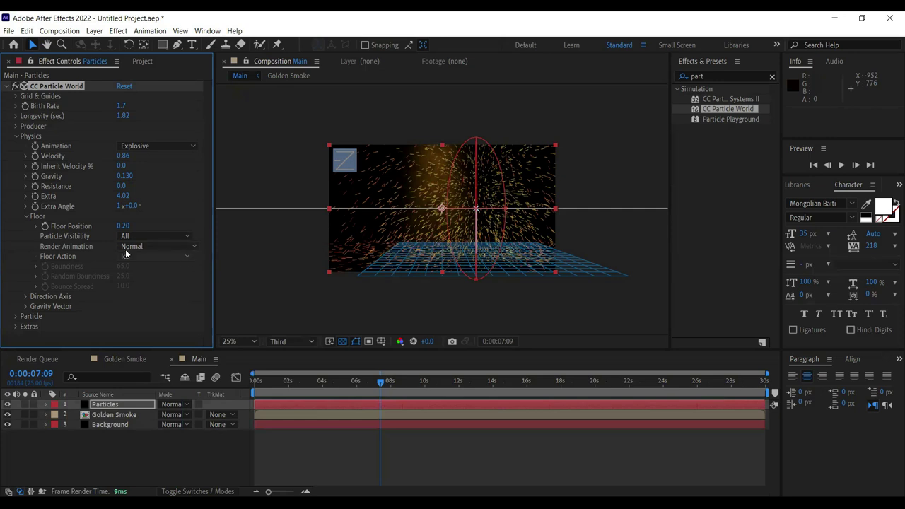
{"action": "left_click", "coordinate": [26, 217]}
Set Gravity Y of the Physics Gravity Vector to 0.410 and collapse the Physics settings.
{"action": "left_click", "coordinate": [25, 236]}
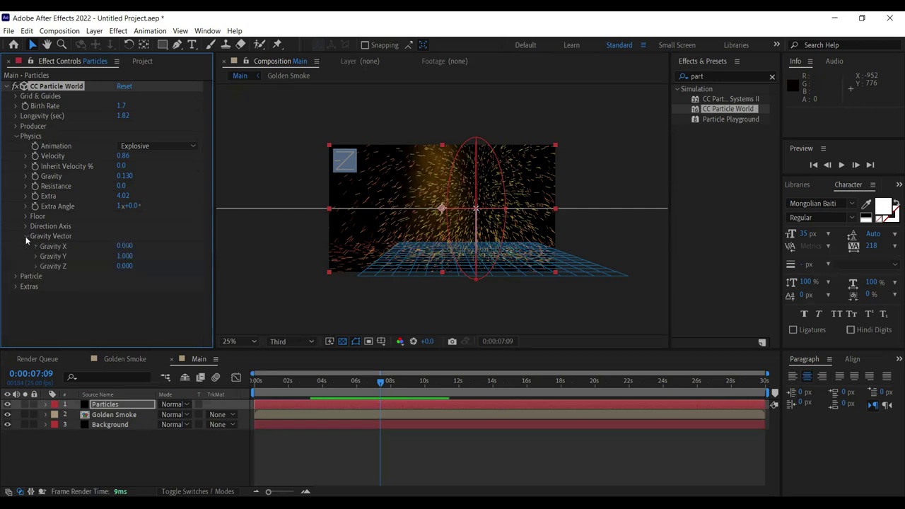
{"action": "left_click", "coordinate": [124, 256]}
{"action": "type", "text": "0.4"}
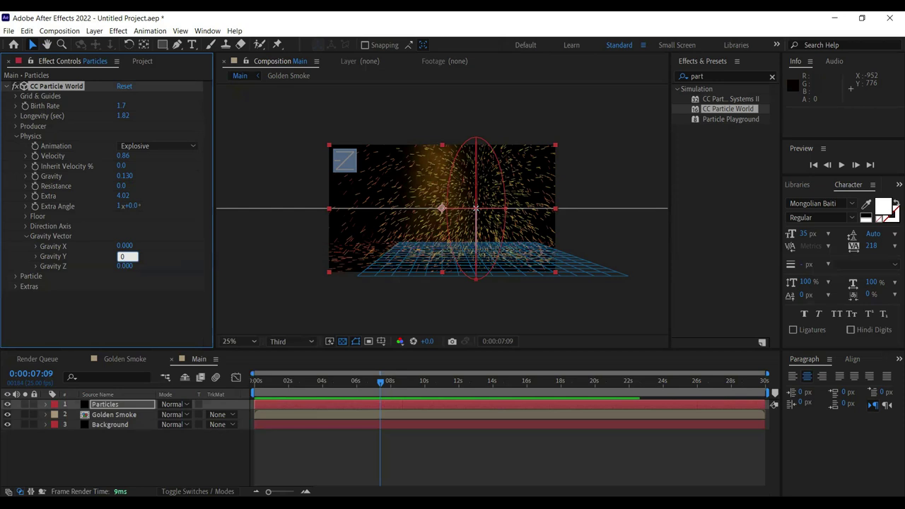
{"action": "type", "text": "10"}
{"action": "key", "text": "Return"}
{"action": "left_click", "coordinate": [26, 237]}
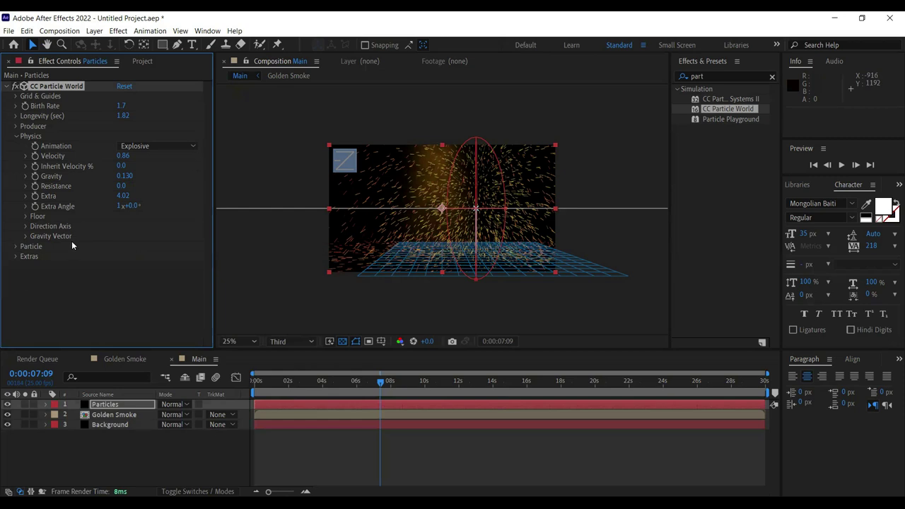
{"action": "left_click", "coordinate": [15, 137]}
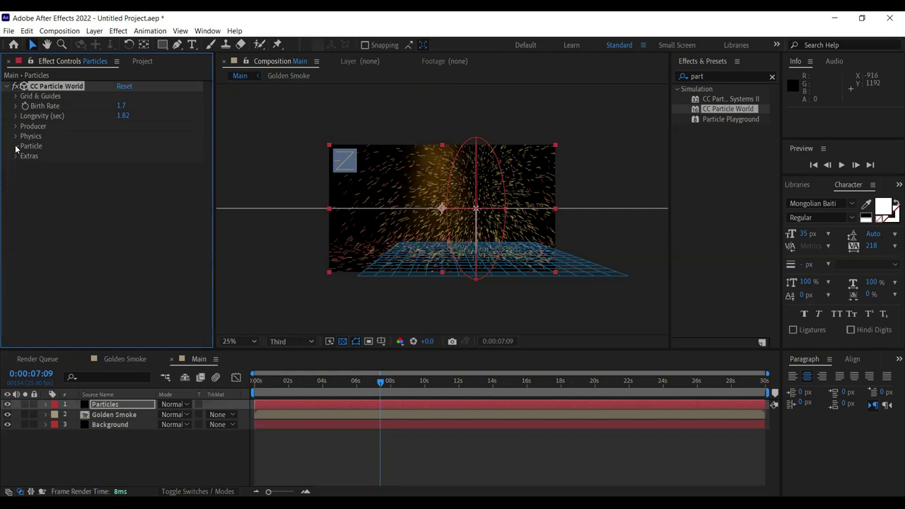
Change CC Particle World's Particle Type to Shaded Sphere and fit the composition back into view.
{"action": "left_click", "coordinate": [15, 146]}
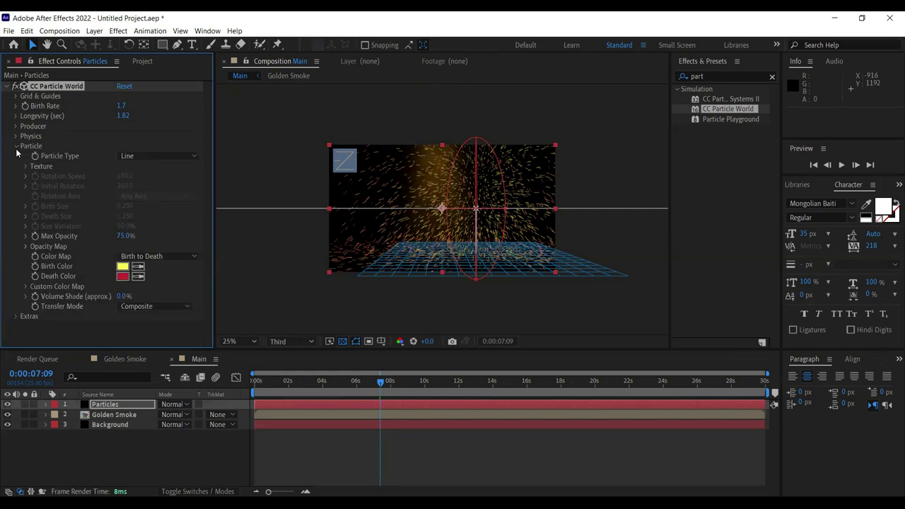
{"action": "left_click", "coordinate": [155, 160]}
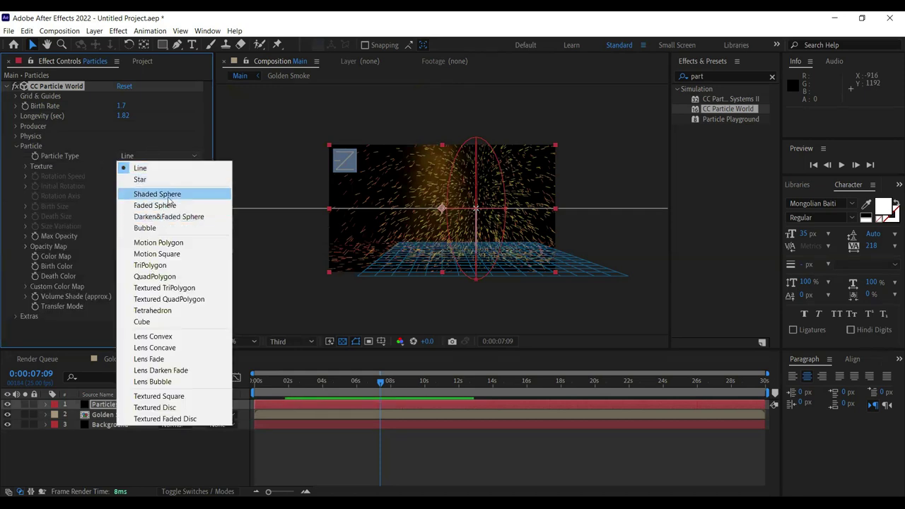
{"action": "left_click", "coordinate": [157, 194]}
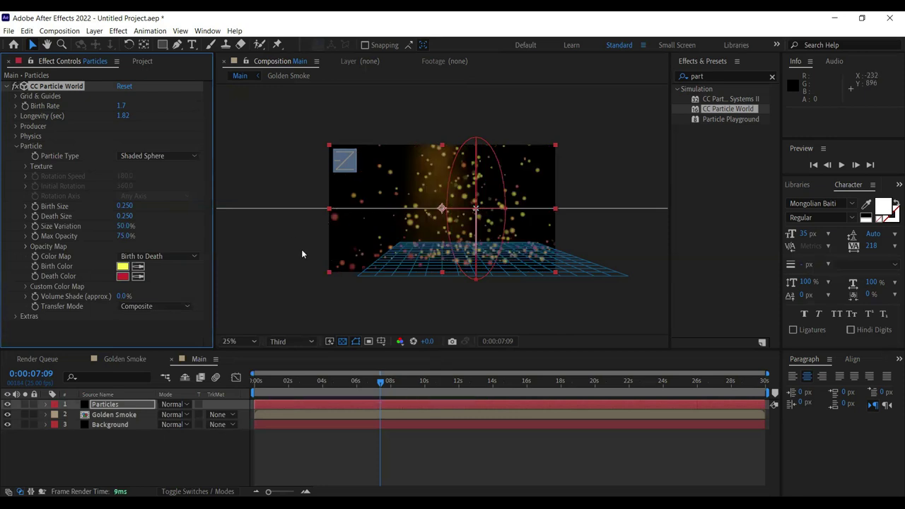
{"action": "left_click", "coordinate": [292, 304]}
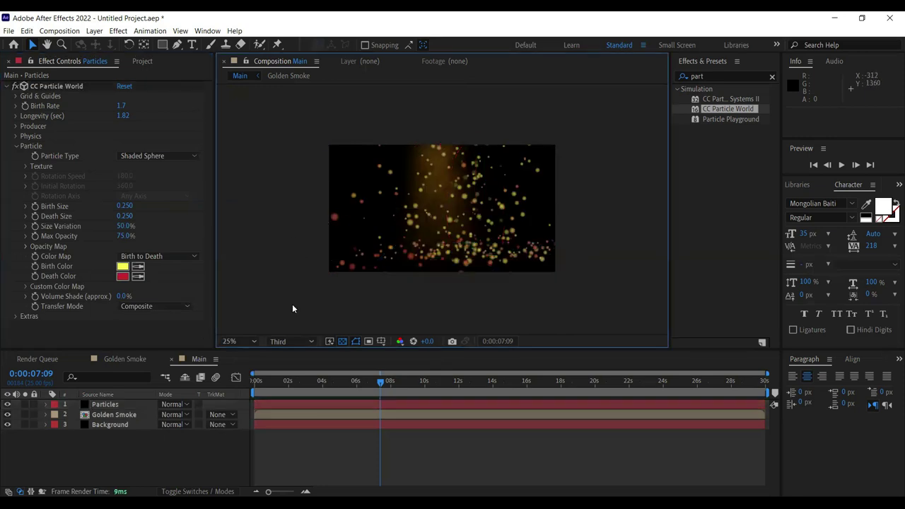
{"action": "key", "text": "shift+slash"}
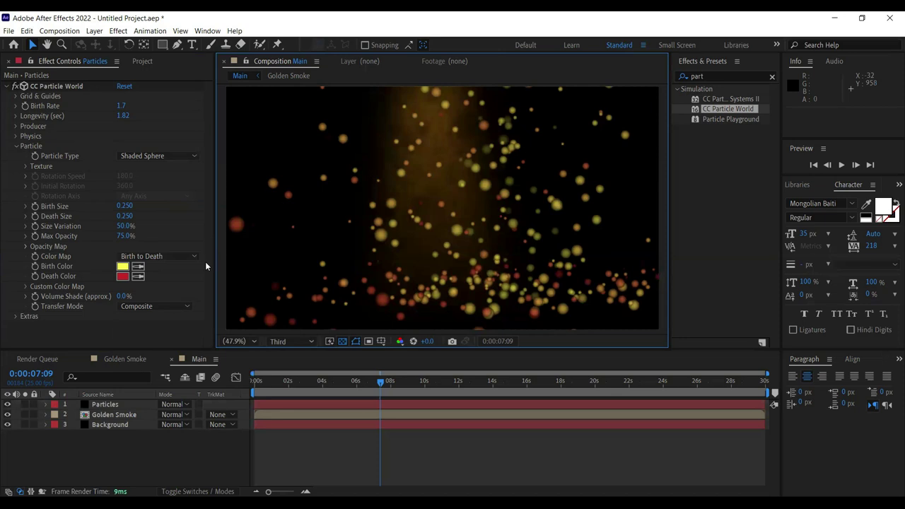
Set the particles' Birth Size to 0 and their Death Size to 0.070.
{"action": "left_click", "coordinate": [127, 207]}
{"action": "type", "text": "0"}
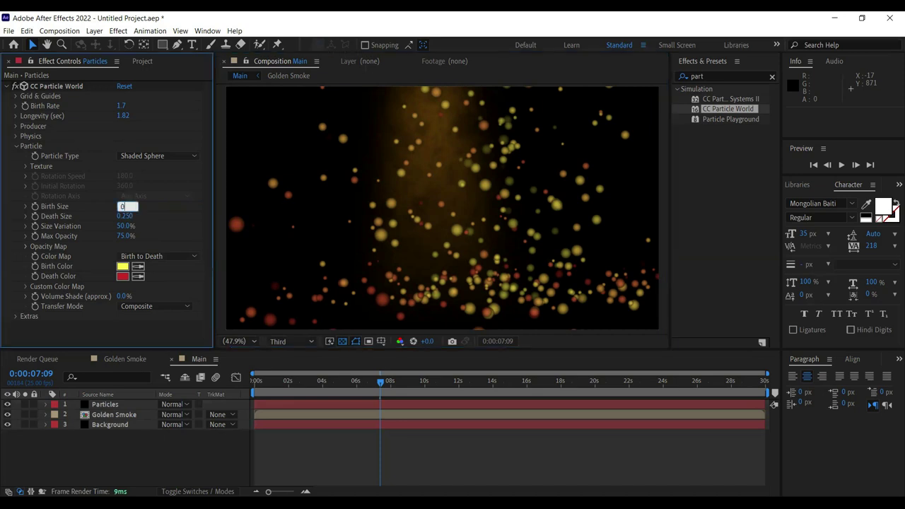
{"action": "key", "text": "Return"}
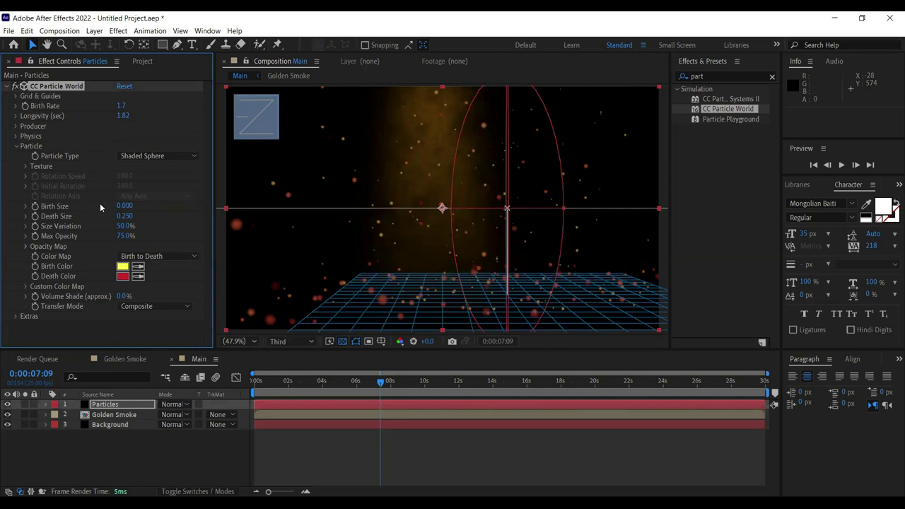
{"action": "left_click", "coordinate": [125, 216]}
{"action": "type", "text": "0"}
{"action": "key", "text": "Return"}
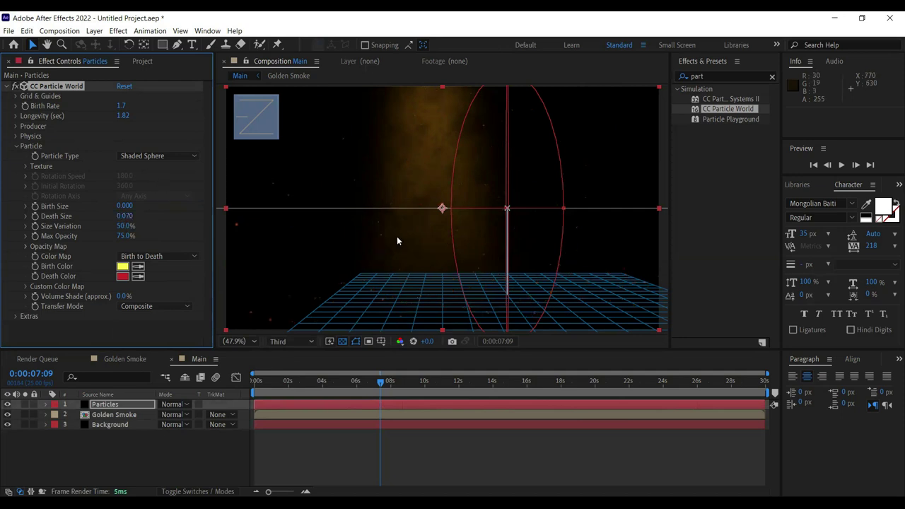
Set the particles' Size Variation to 100% and their Max Opacity to 99%.
{"action": "left_click", "coordinate": [126, 226]}
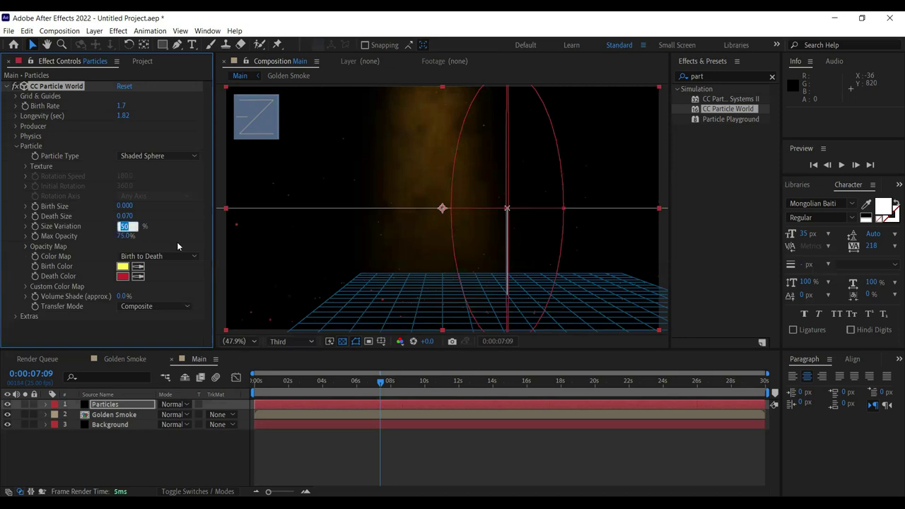
{"action": "type", "text": "100"}
{"action": "key", "text": "Return"}
{"action": "left_click", "coordinate": [122, 236]}
{"action": "type", "text": "70"}
{"action": "left_click", "coordinate": [126, 237]}
{"action": "type", "text": "99"}
{"action": "key", "text": "Return"}
Change the particles' Birth Color to the golden orange FFA800.
{"action": "left_click", "coordinate": [124, 269]}
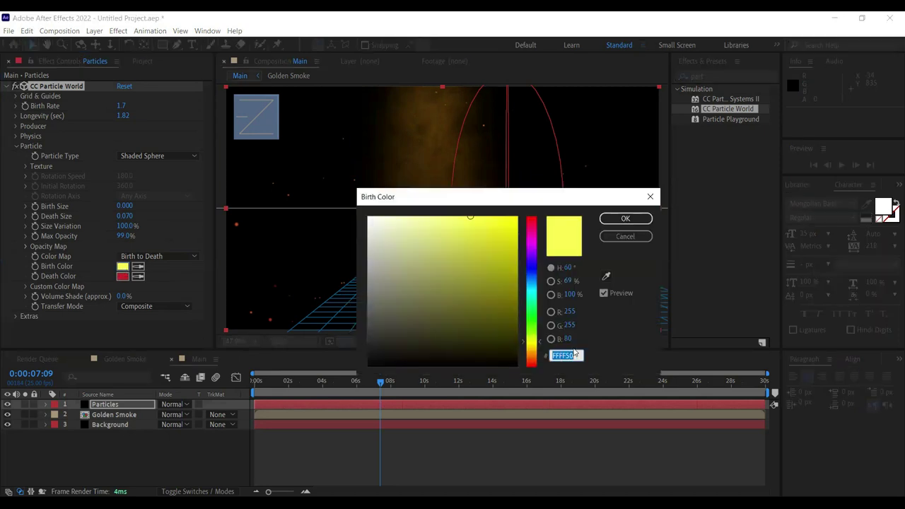
{"action": "type", "text": "FFA"}
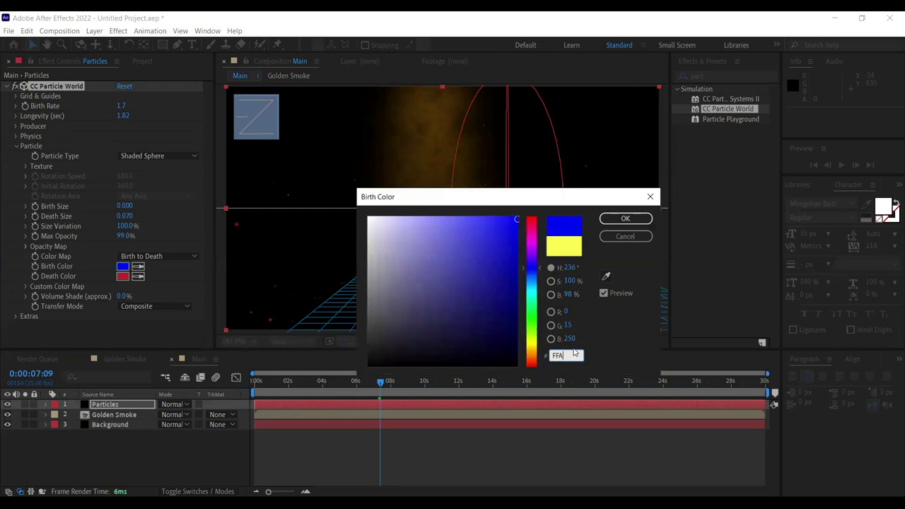
{"action": "type", "text": "800"}
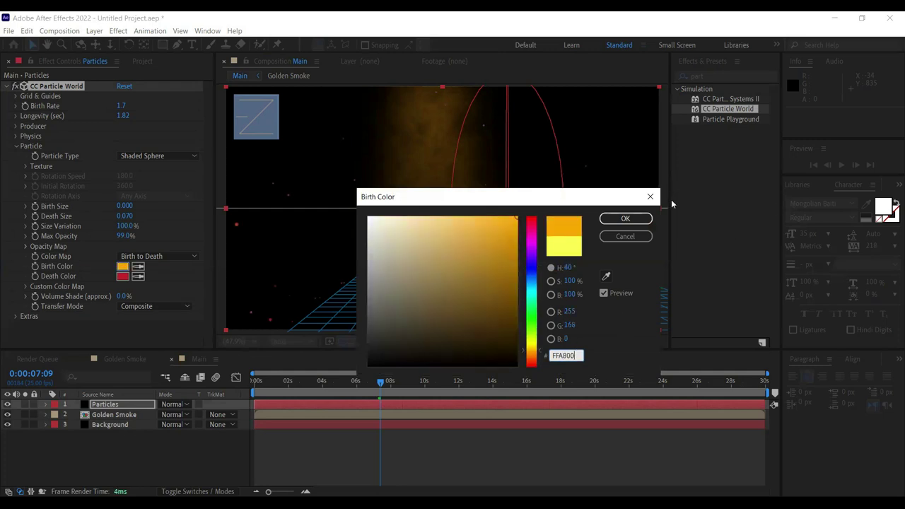
{"action": "left_click", "coordinate": [636, 219]}
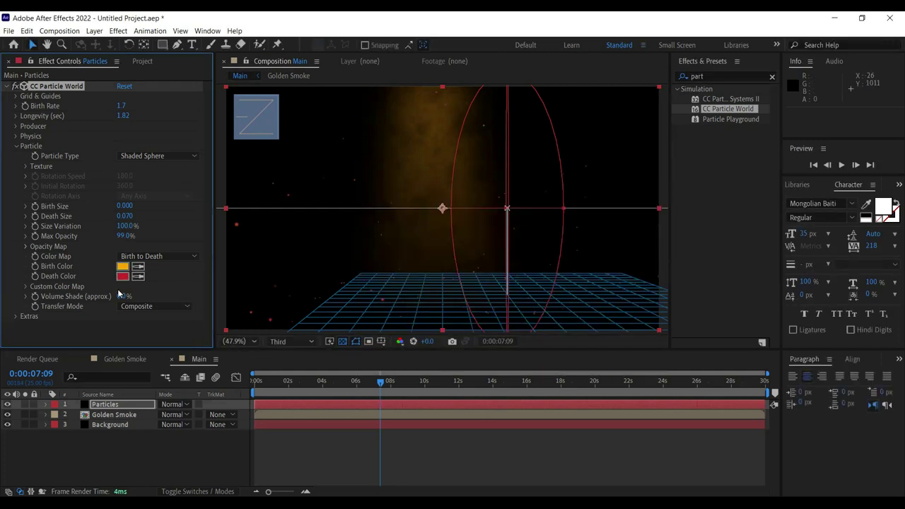
Change the particles' Death Color to white, FFFFFF, and collapse the Particle settings.
{"action": "left_click", "coordinate": [122, 276]}
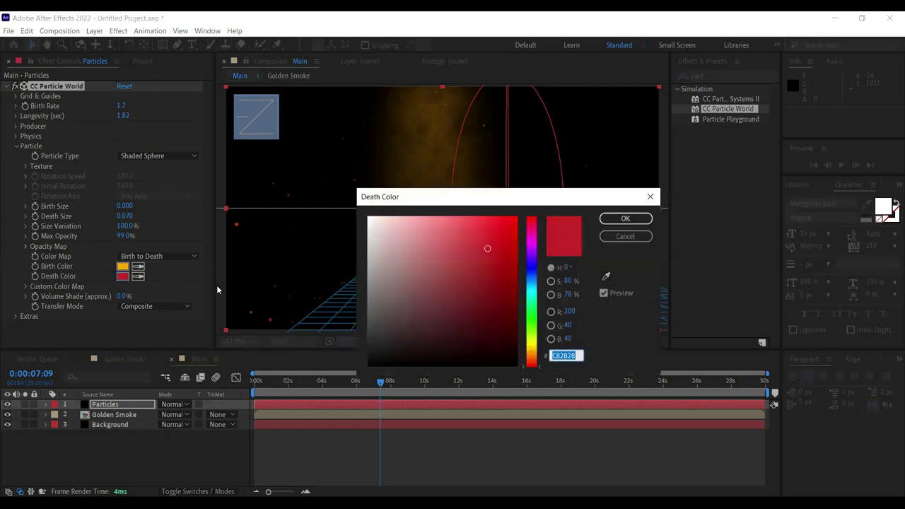
{"action": "type", "text": "FFFFFF"}
{"action": "left_click", "coordinate": [627, 220]}
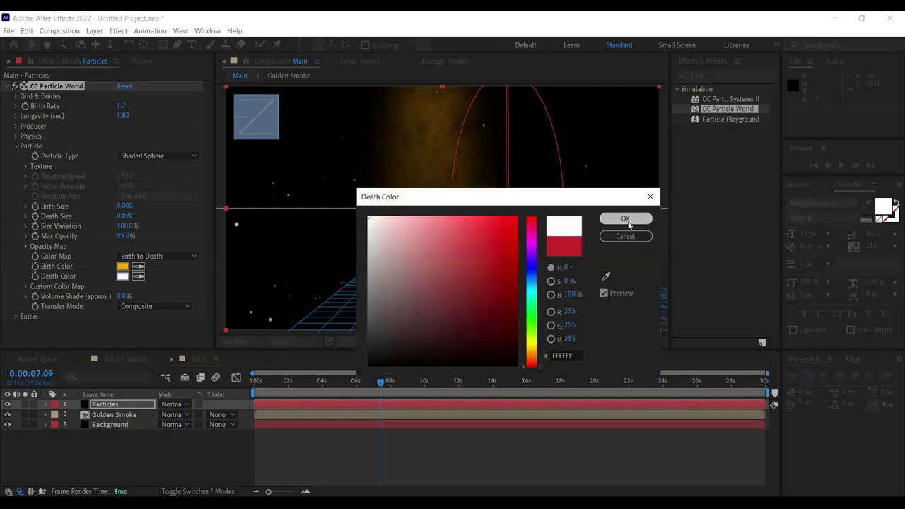
{"action": "mouse_move", "coordinate": [122, 299]}
{"action": "left_mouse_down"}
{"action": "mouse_move", "coordinate": [128, 313]}
{"action": "mouse_move", "coordinate": [120, 301]}
{"action": "mouse_move", "coordinate": [131, 289]}
{"action": "left_mouse_up"}
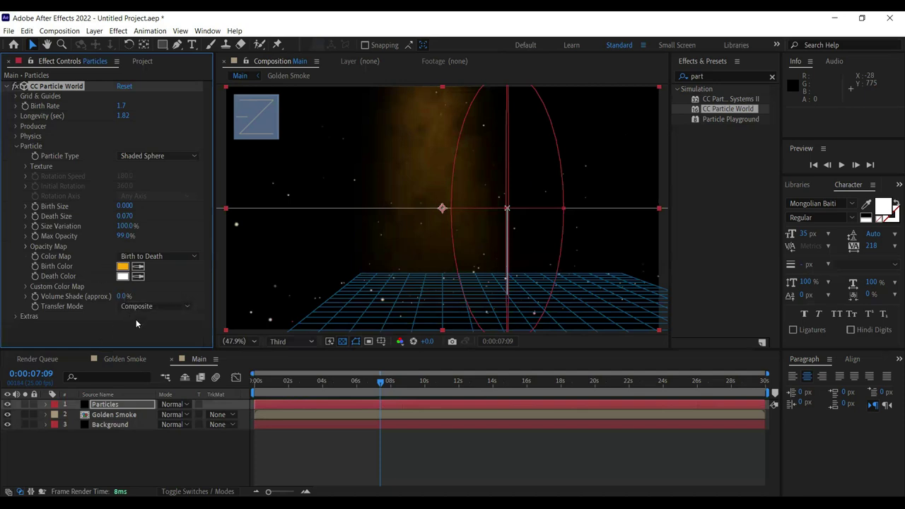
{"action": "left_click", "coordinate": [16, 145]}
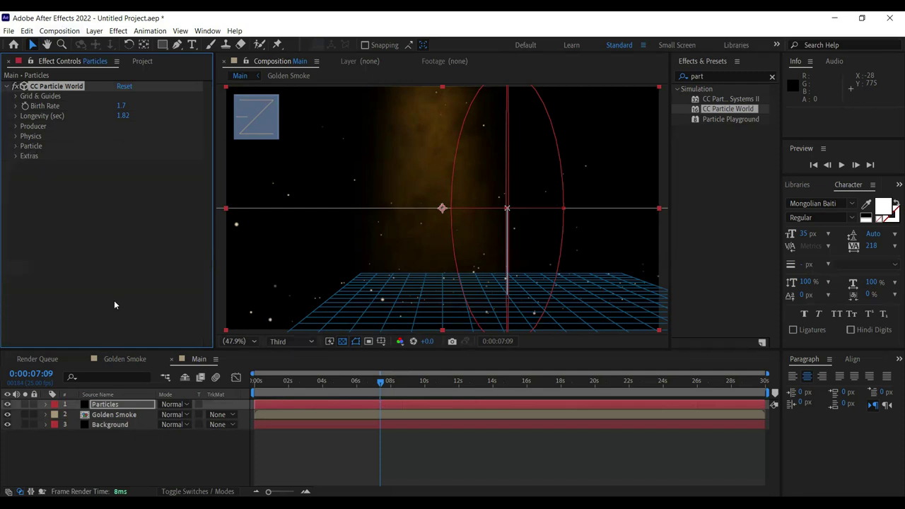
Preview the recolored particles by playing Main from the beginning, stopping around 7 seconds.
{"action": "left_click", "coordinate": [114, 299]}
{"action": "left_click", "coordinate": [267, 388]}
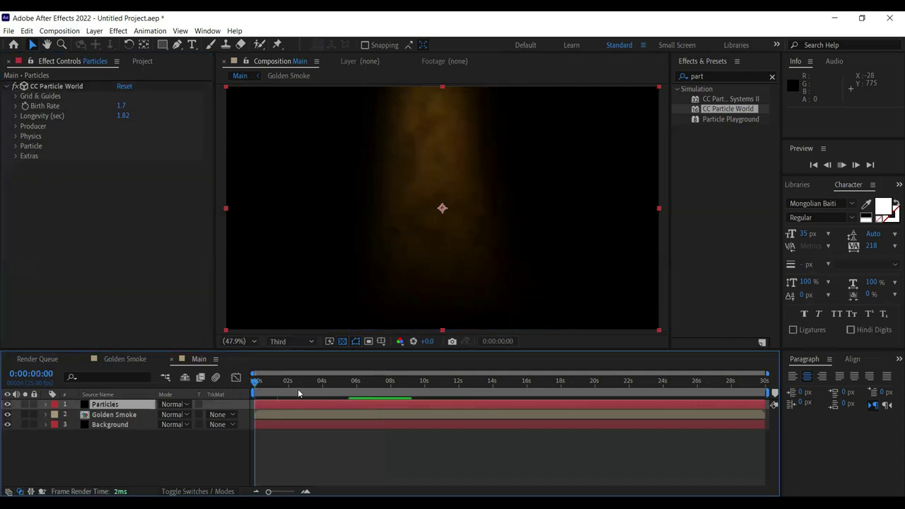
{"action": "key", "text": "space"}
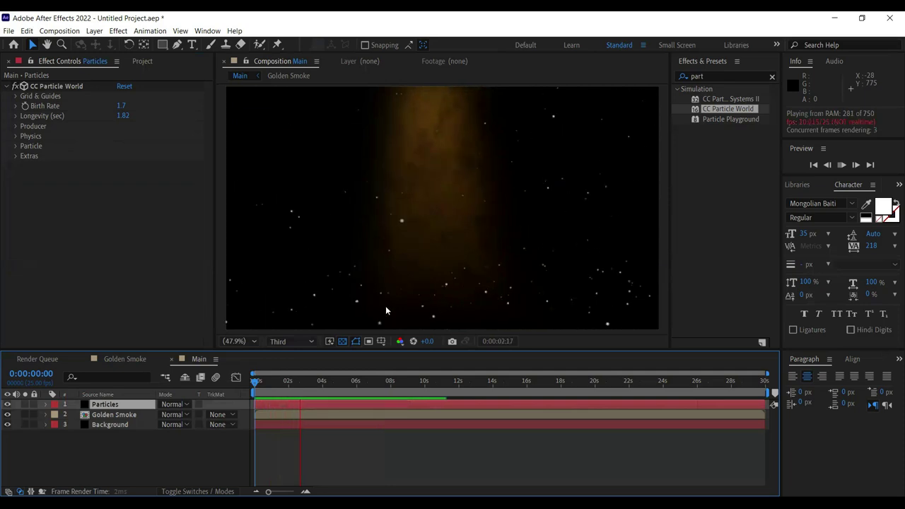
{"action": "left_click", "coordinate": [383, 384]}
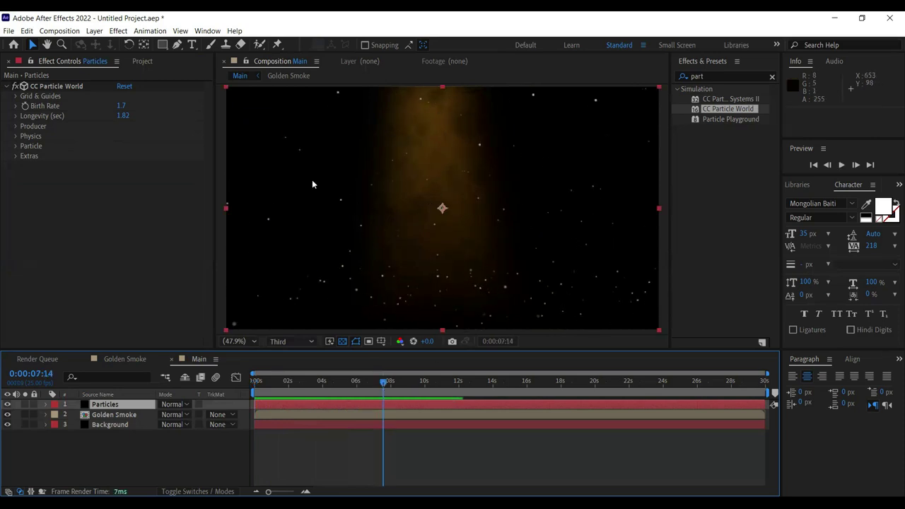
Unlink the Particles layer's scale and set its horizontal scale to 50%, keeping the vertical scale at 100%.
{"action": "double_click", "coordinate": [106, 404]}
{"action": "key", "text": "s"}
{"action": "left_click", "coordinate": [329, 384]}
{"action": "left_click_drag", "start_coordinate": [329, 384], "coordinate": [323, 382]}
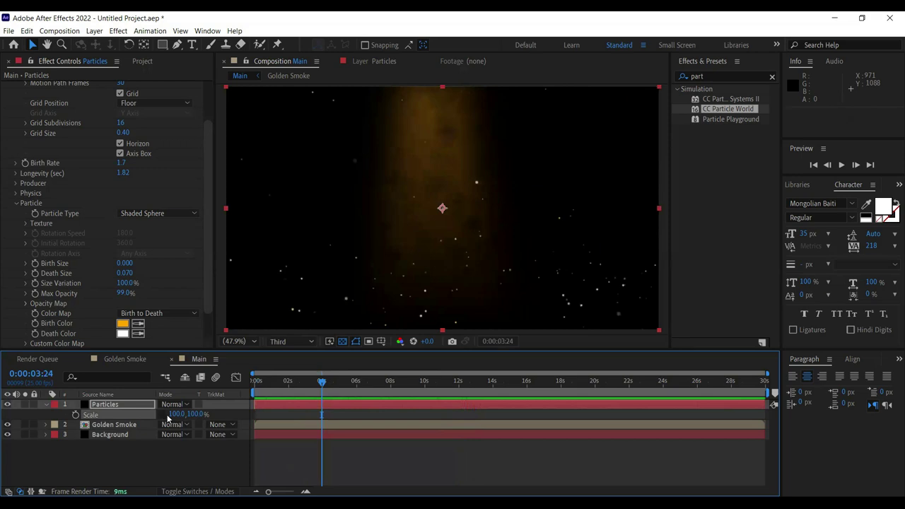
{"action": "left_click", "coordinate": [140, 404]}
{"action": "key", "text": "s"}
{"action": "key", "text": "s"}
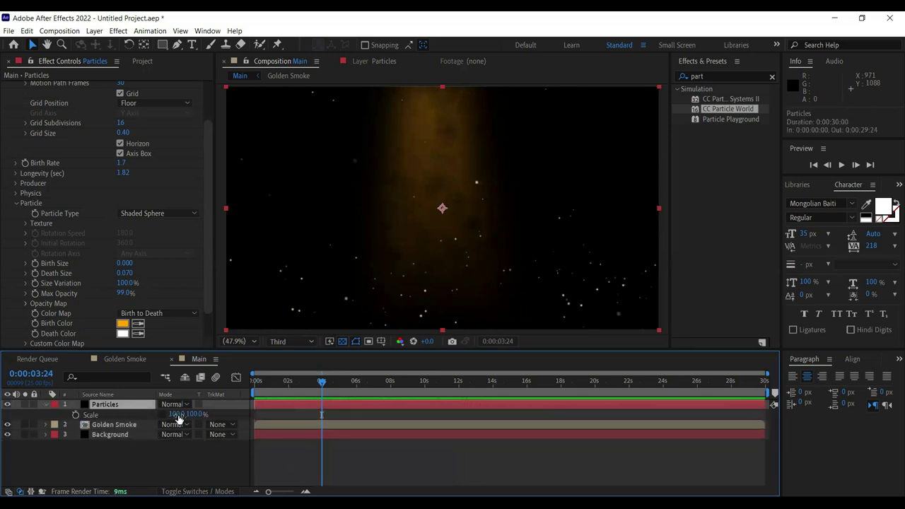
{"action": "left_click_drag", "start_coordinate": [174, 415], "coordinate": [158, 425]}
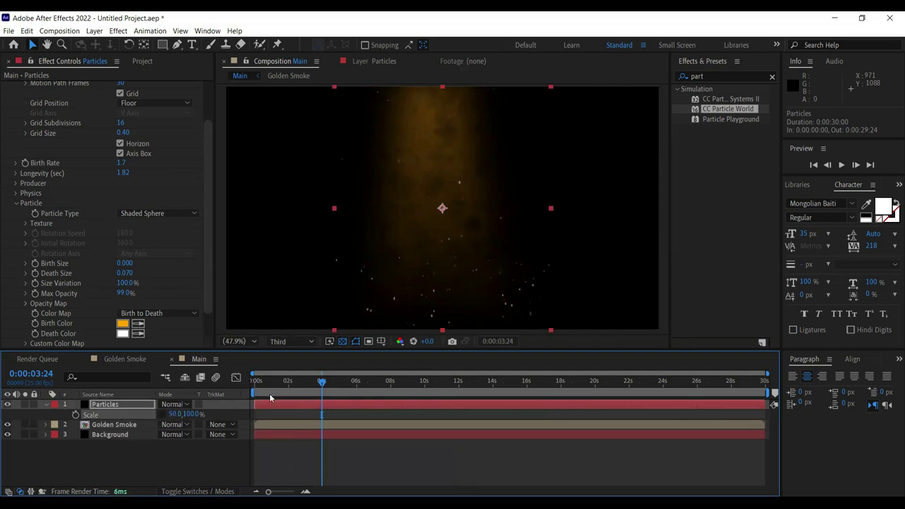
Play Main from the beginning to review the narrowed particle spread, and collapse the Particles layer's properties.
{"action": "left_click_drag", "start_coordinate": [263, 386], "coordinate": [253, 386]}
{"action": "key", "text": "space"}
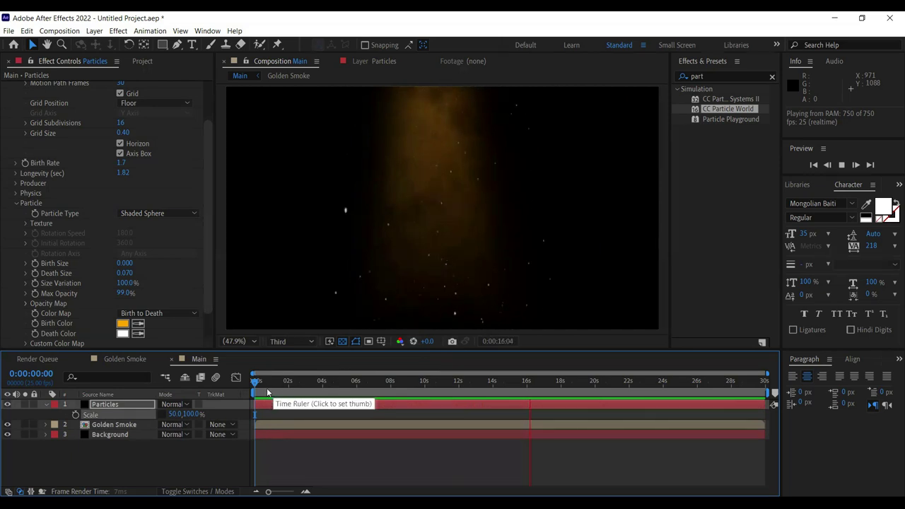
{"action": "left_click_drag", "start_coordinate": [272, 385], "coordinate": [373, 393]}
{"action": "left_click", "coordinate": [47, 405]}
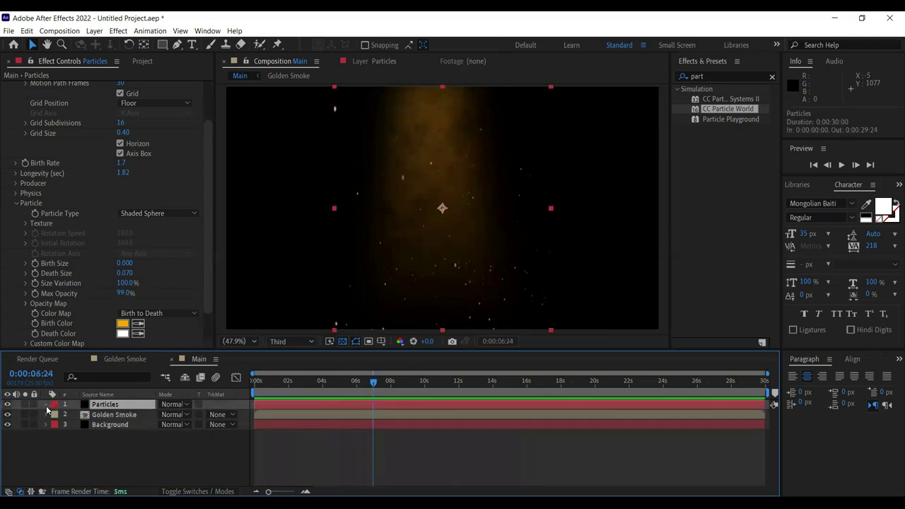
{"action": "left_click", "coordinate": [125, 458]}
{"action": "left_click", "coordinate": [328, 385]}
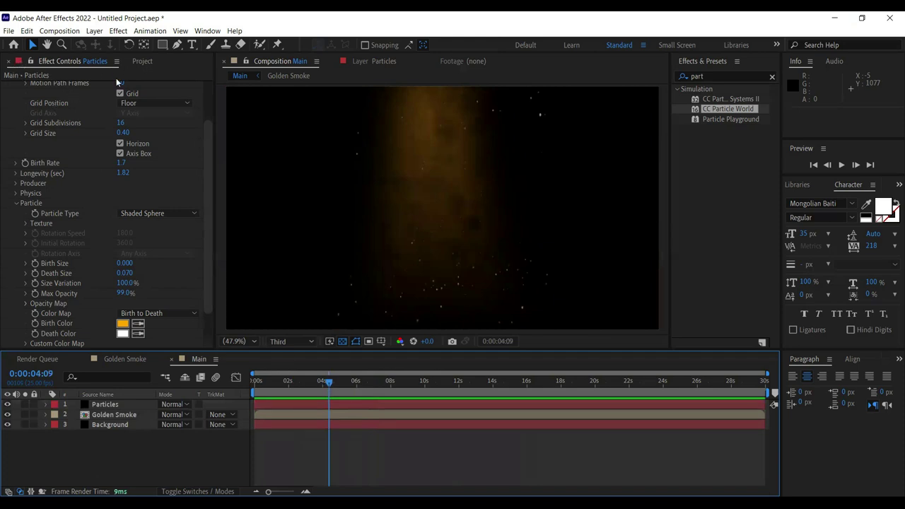
Collapse the CC Particle World settings and apply the Glow effect to the Particles layer.
{"action": "scroll", "coordinate": [116, 163], "scroll_direction": "up", "scroll_amount": 3}
{"action": "left_click", "coordinate": [7, 86]}
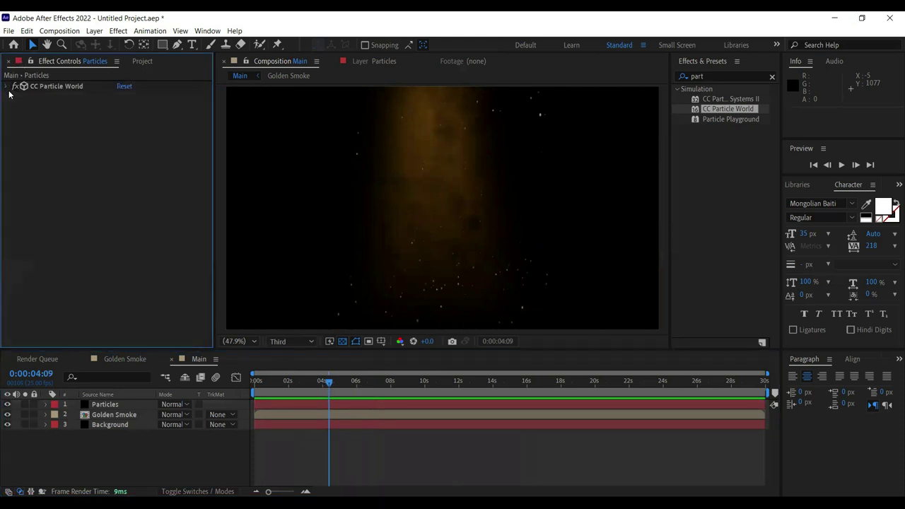
{"action": "left_click", "coordinate": [106, 404]}
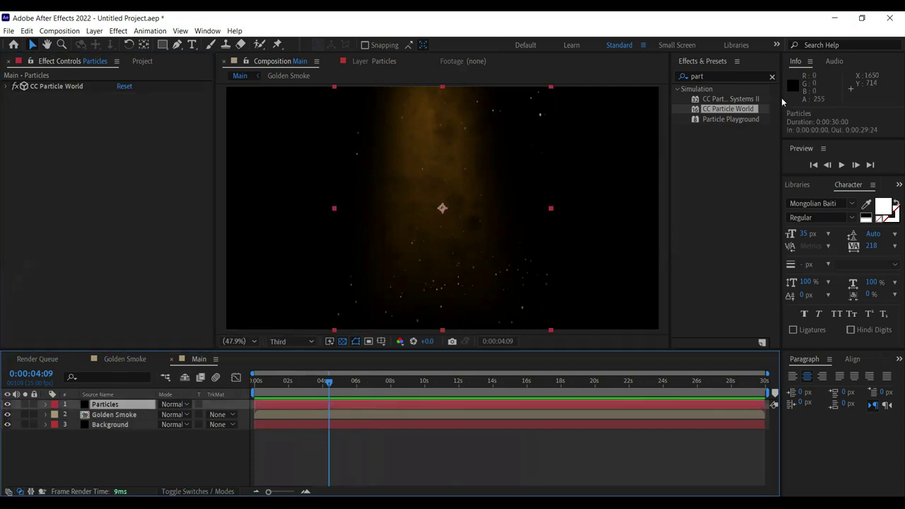
{"action": "left_click", "coordinate": [724, 77]}
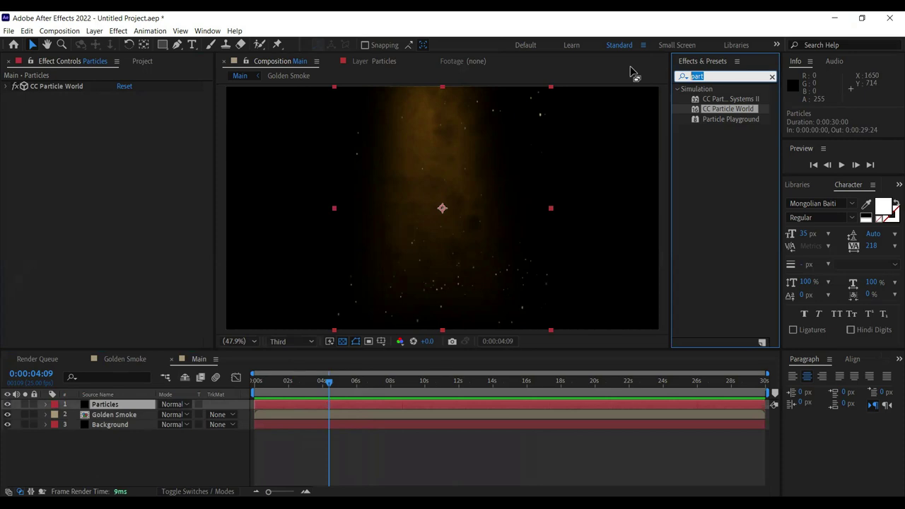
{"action": "type", "text": "glow"}
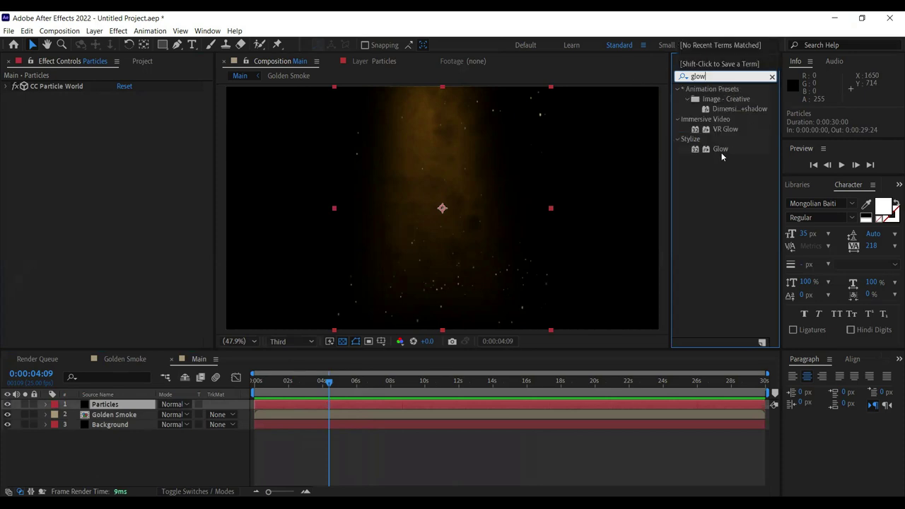
{"action": "left_click_drag", "start_coordinate": [139, 162], "coordinate": [139, 163]}
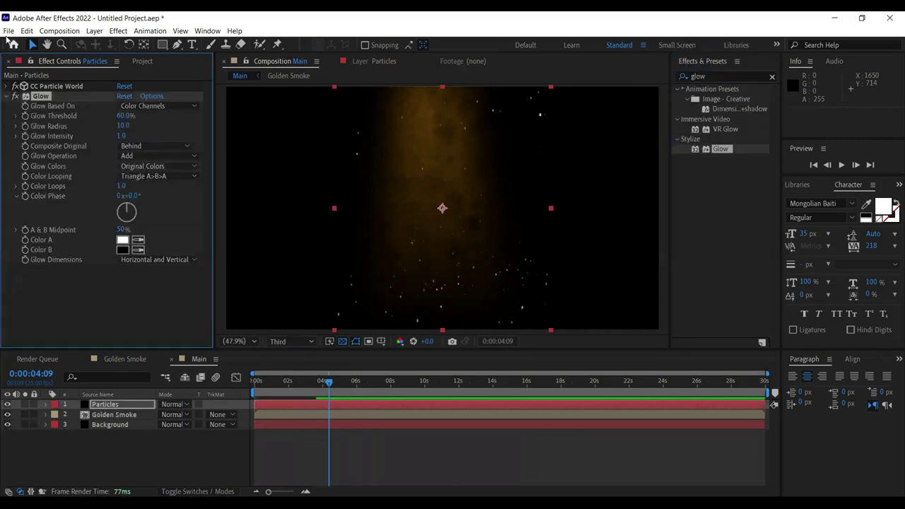
Check the glowing particles near 2 seconds and play Main from the beginning.
{"action": "left_click_drag", "start_coordinate": [323, 384], "coordinate": [300, 383]}
{"action": "left_click", "coordinate": [19, 101]}
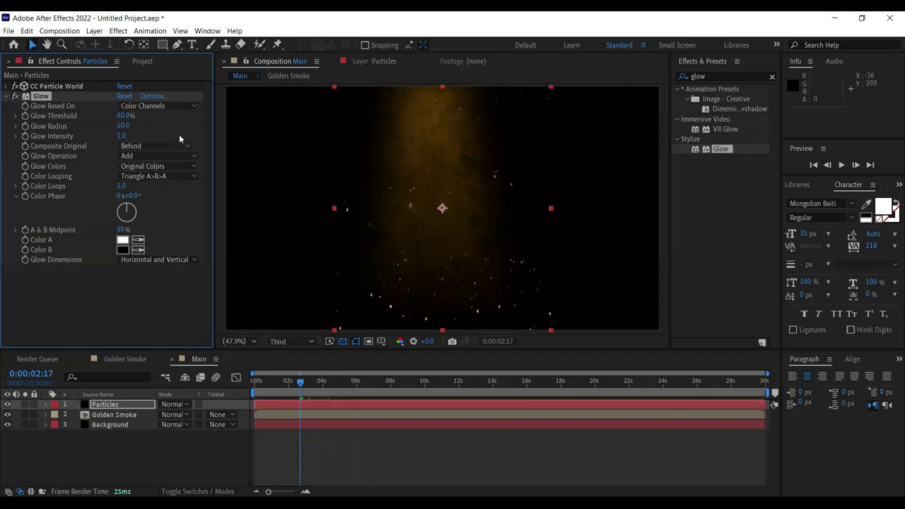
{"action": "left_click", "coordinate": [346, 407]}
{"action": "key", "text": "space"}
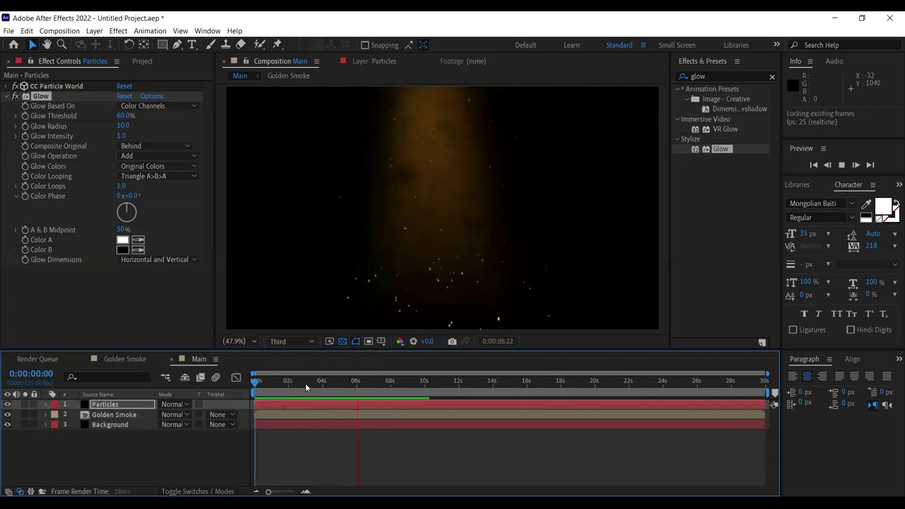
Stop the preview and create a new 1920 x 1080, 25 fps, 30-second composition named Logo.
{"action": "left_click", "coordinate": [148, 61]}
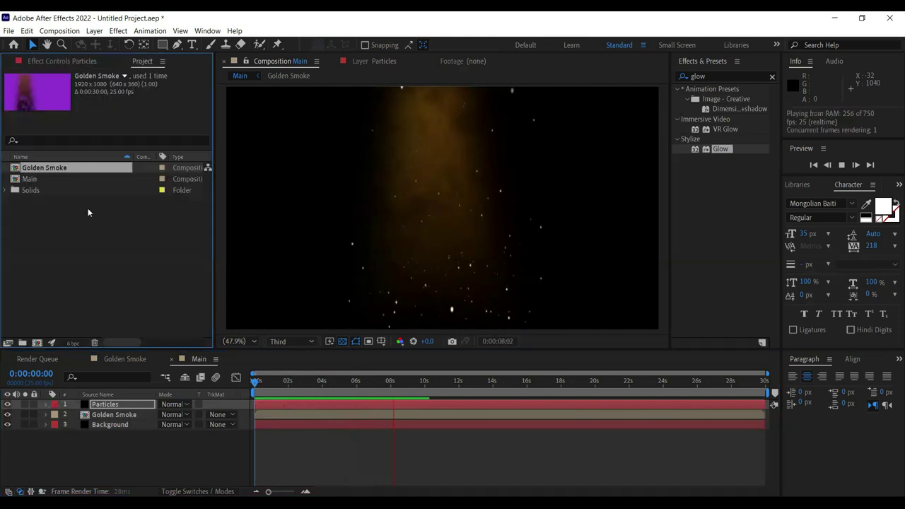
{"action": "left_click", "coordinate": [358, 386]}
{"action": "left_click", "coordinate": [38, 344]}
{"action": "type", "text": "Logo"}
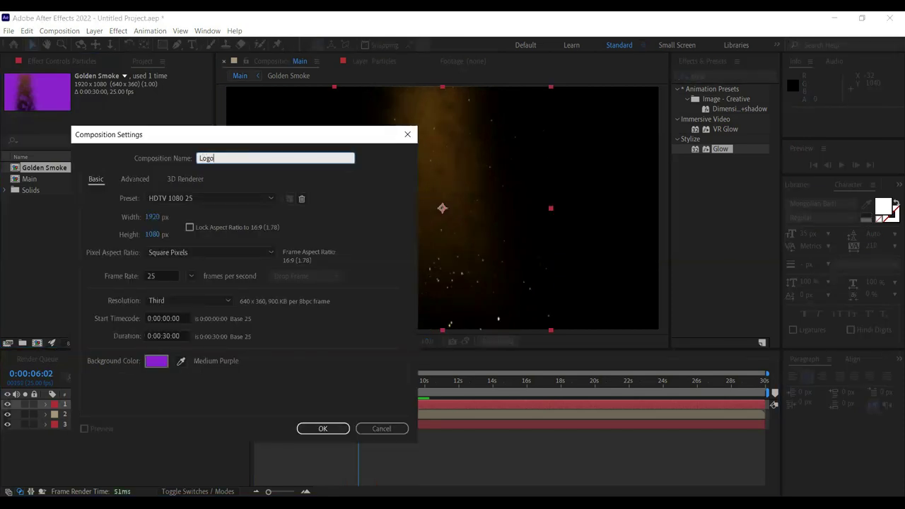
{"action": "left_click", "coordinate": [323, 428]}
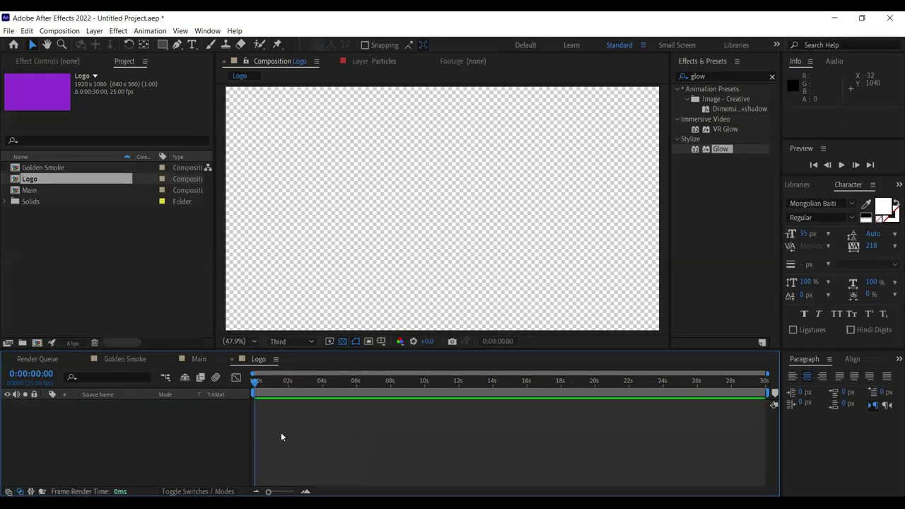
Turn off the transparency grid and set the Logo composition's background color to black, 000000.
{"action": "left_click", "coordinate": [343, 342]}
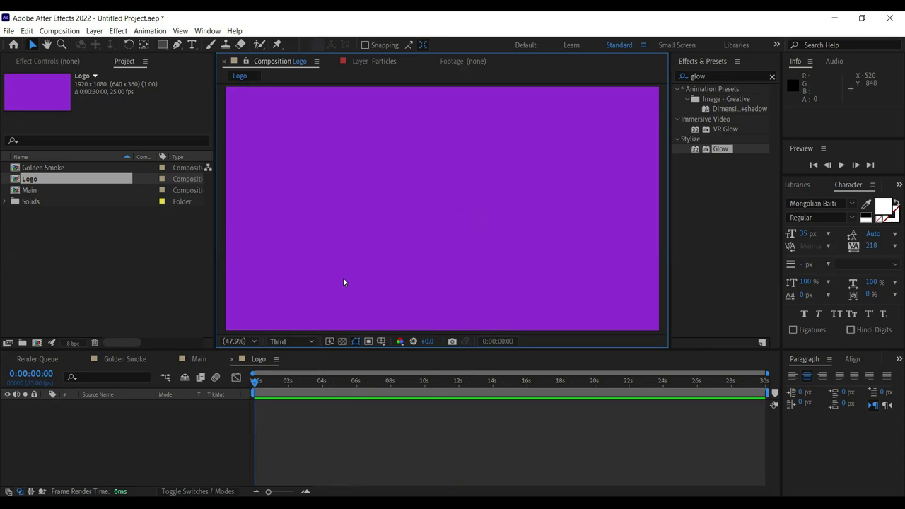
{"action": "key", "text": "ctrl+k"}
{"action": "left_click", "coordinate": [157, 362]}
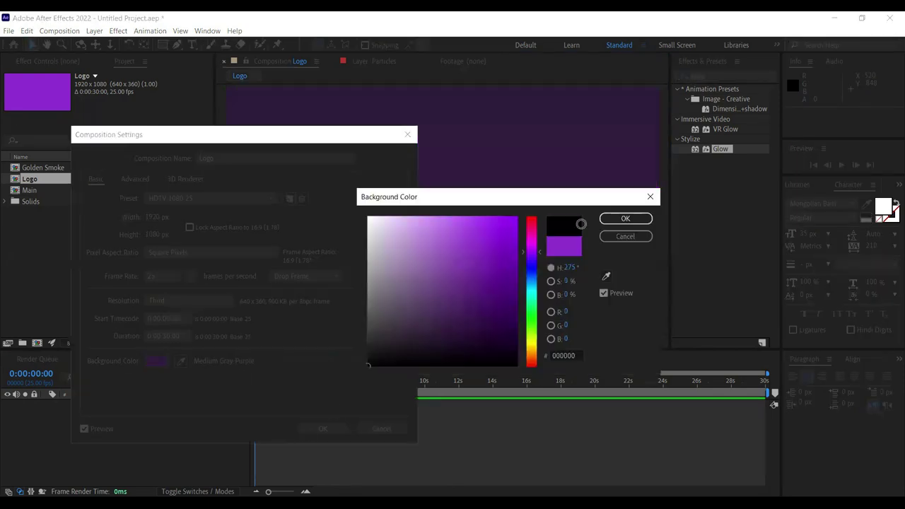
{"action": "left_click", "coordinate": [374, 354]}
{"action": "left_click", "coordinate": [627, 219]}
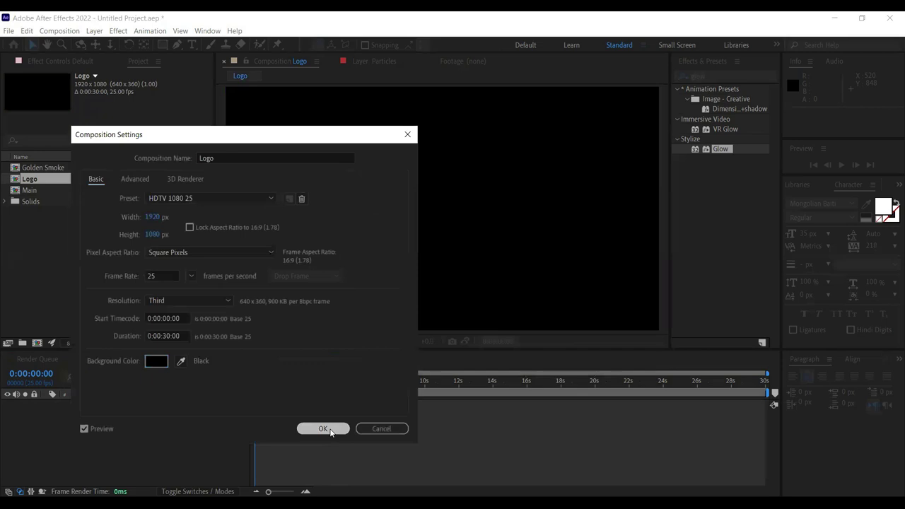
{"action": "left_click", "coordinate": [323, 429]}
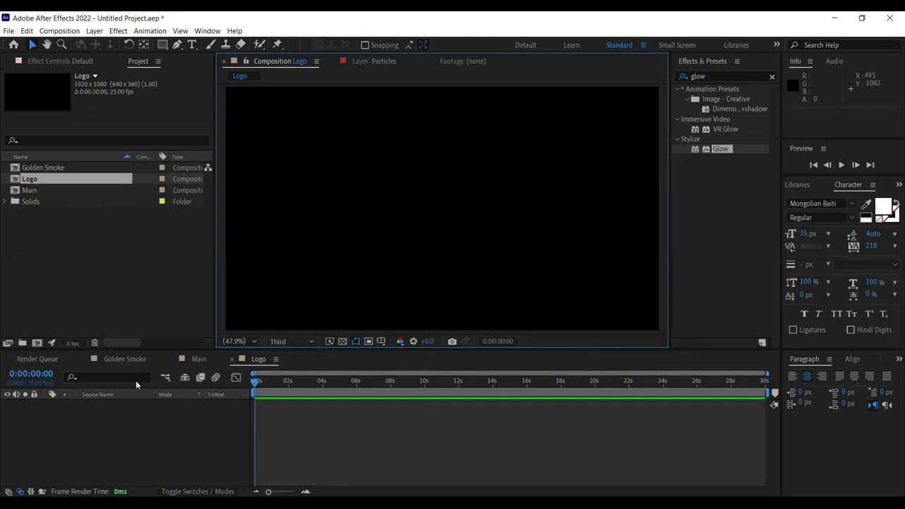
Add a new text layer to the Logo composition and select the Jewellery & Watches text layer.
{"action": "left_click", "coordinate": [134, 424]}
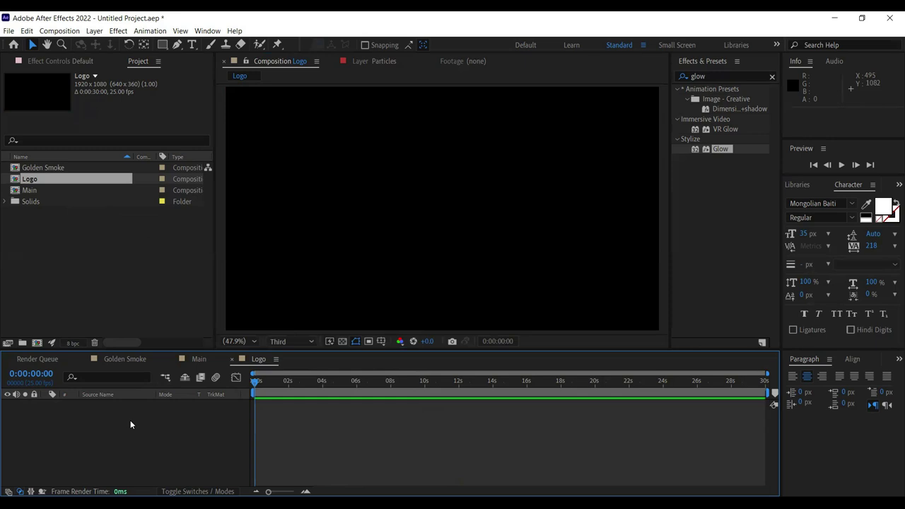
{"action": "key", "text": "ctrl+alt+shift+t"}
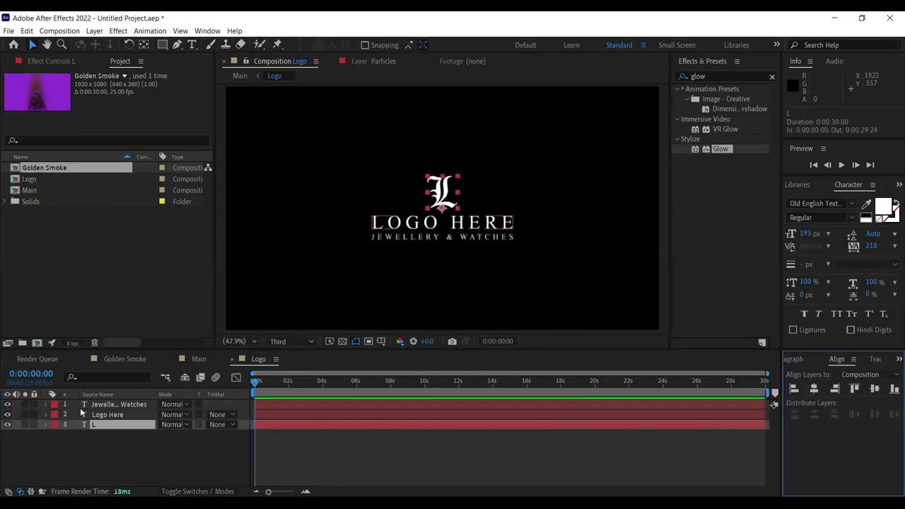
{"action": "left_click", "coordinate": [97, 404]}
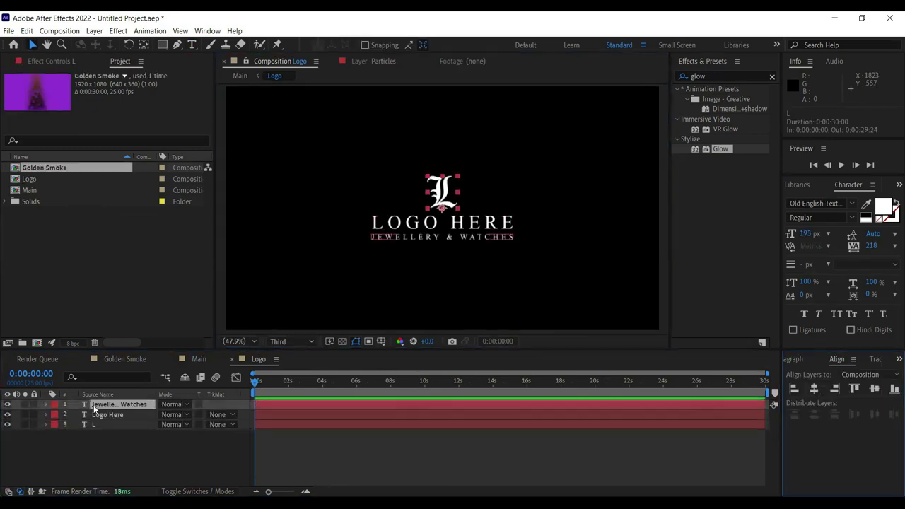
Close the Golden Smoke composition's timeline and return to Main.
{"action": "left_click", "coordinate": [184, 361]}
{"action": "left_click", "coordinate": [113, 359]}
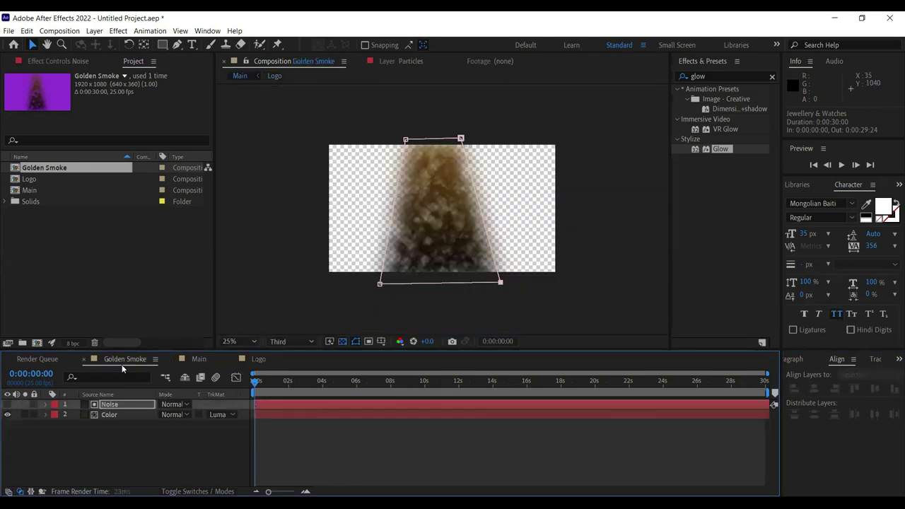
{"action": "left_click", "coordinate": [85, 361]}
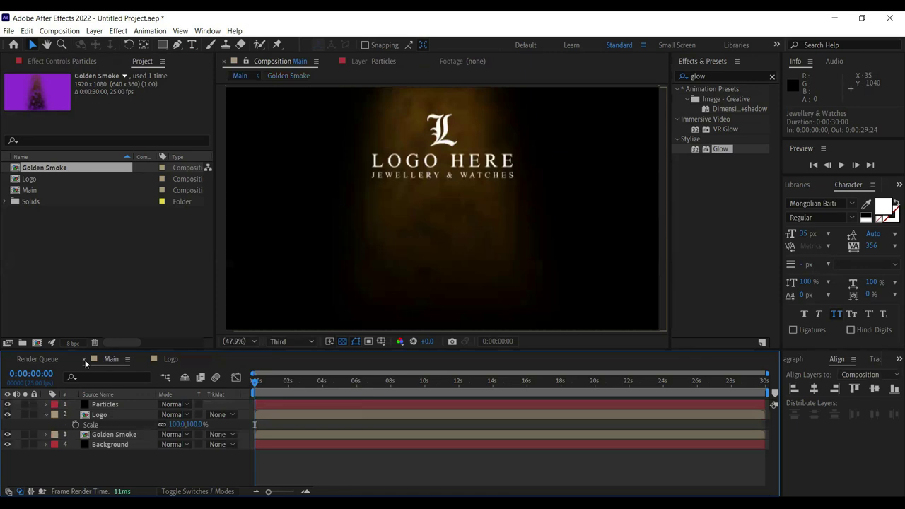
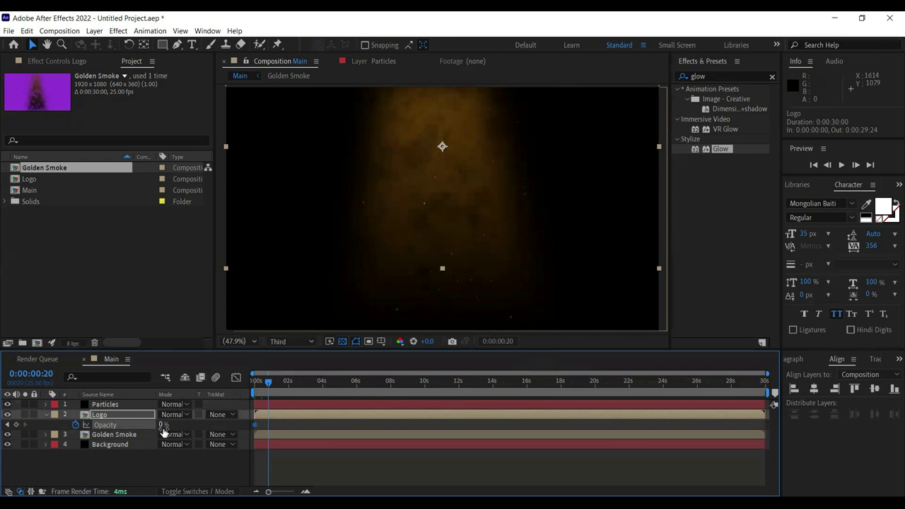
Set the Logo layer's opacity keyframe at 0:00:00:20 to 100% and preview the fade-in.
{"action": "left_click_drag", "start_coordinate": [163, 425], "coordinate": [348, 428]}
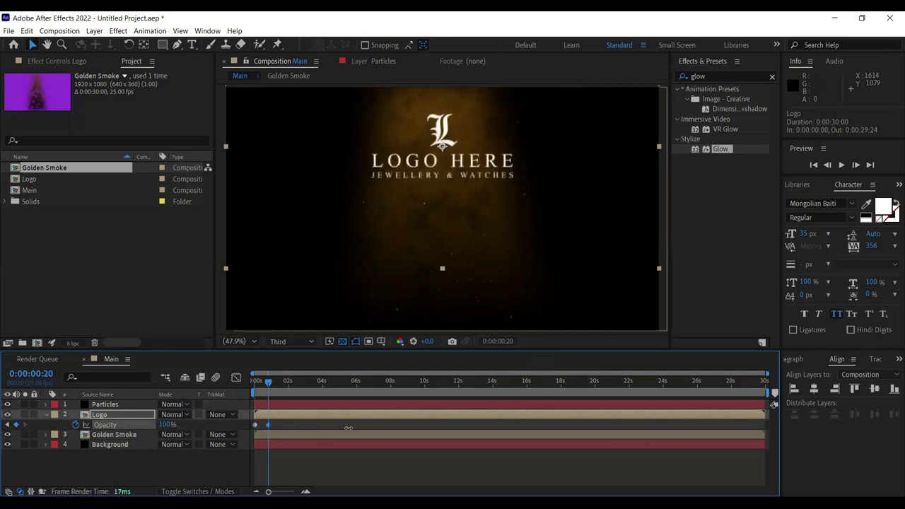
{"action": "key", "text": "space"}
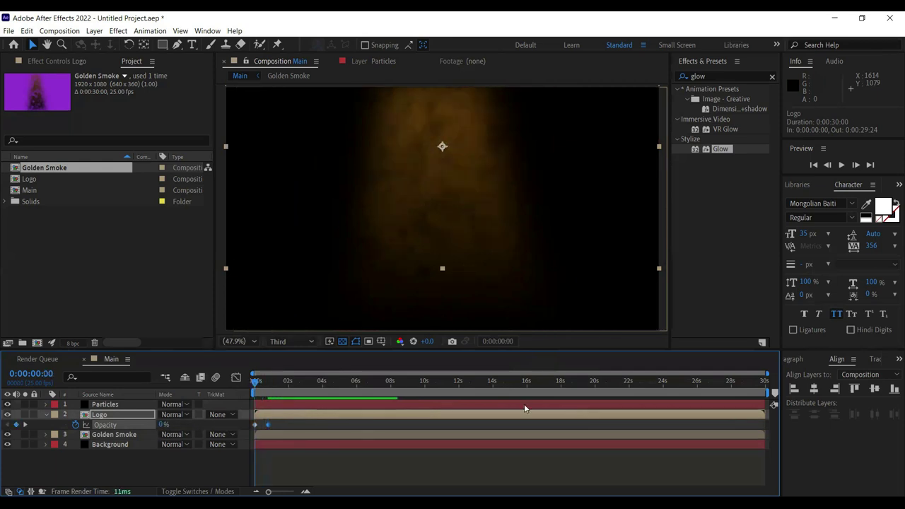
Preview the logo's fade-in over the opening seconds of Main and return to 0:00:00:00.
{"action": "left_click_drag", "start_coordinate": [768, 375], "coordinate": [357, 371]}
{"action": "key", "text": "space"}
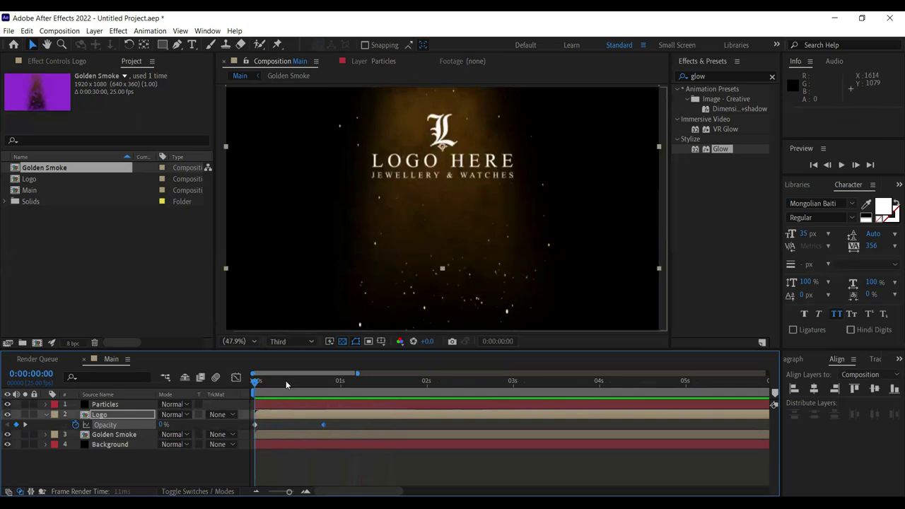
{"action": "left_click", "coordinate": [296, 386]}
{"action": "left_click_drag", "start_coordinate": [299, 388], "coordinate": [254, 386]}
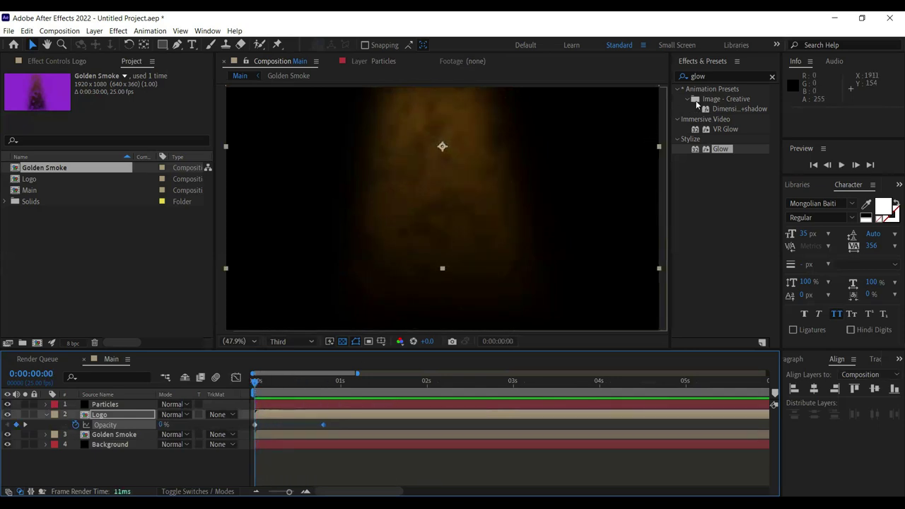
Find the Gaussian Blur effect and apply it to the Logo layer in Main.
{"action": "left_click", "coordinate": [703, 76]}
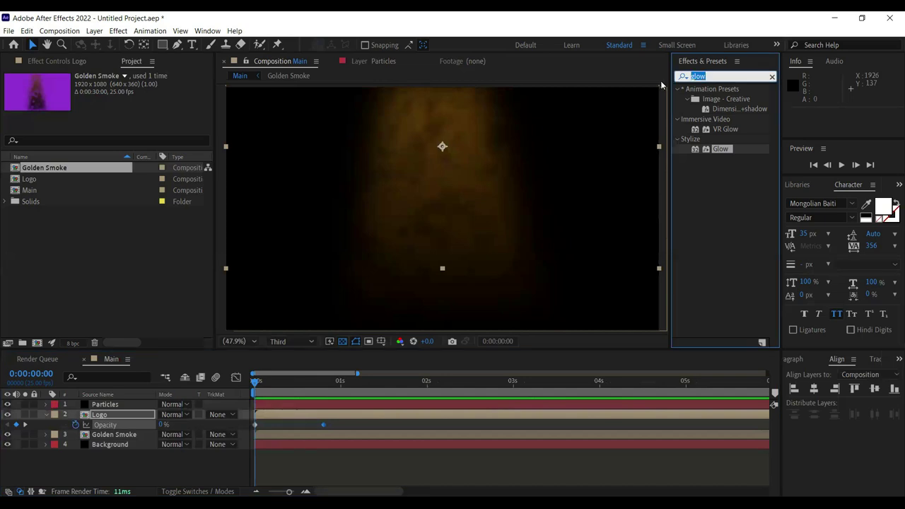
{"action": "type", "text": "gaus"}
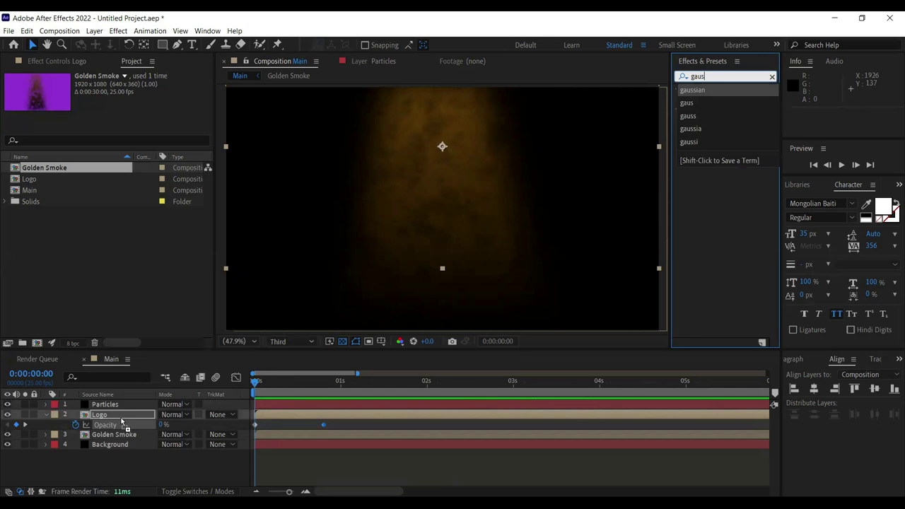
{"action": "type", "text": "sian"}
{"action": "key", "text": "Return"}
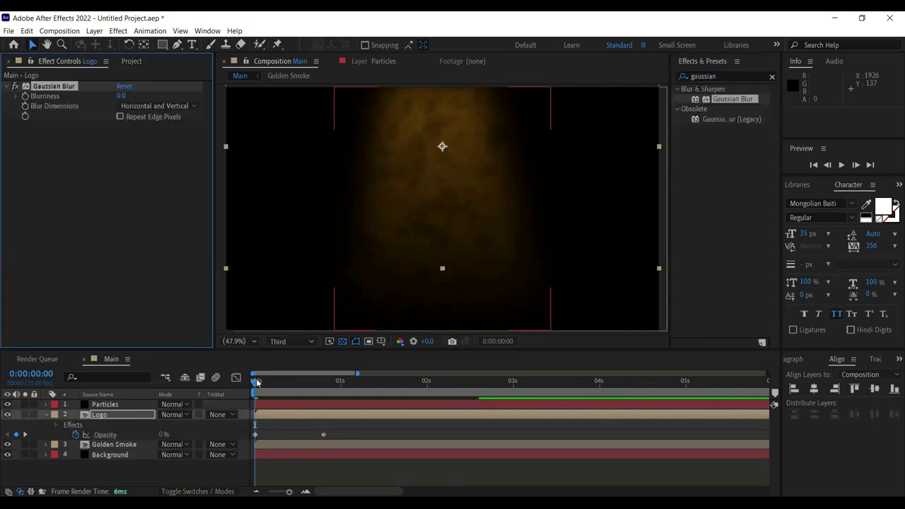
Set the Logo layer's Gaussian Blur blurriness to 97.6 and keyframe it at 0:00:00:00.
{"action": "left_click_drag", "start_coordinate": [315, 382], "coordinate": [322, 385]}
{"action": "left_click_drag", "start_coordinate": [121, 96], "coordinate": [505, 94]}
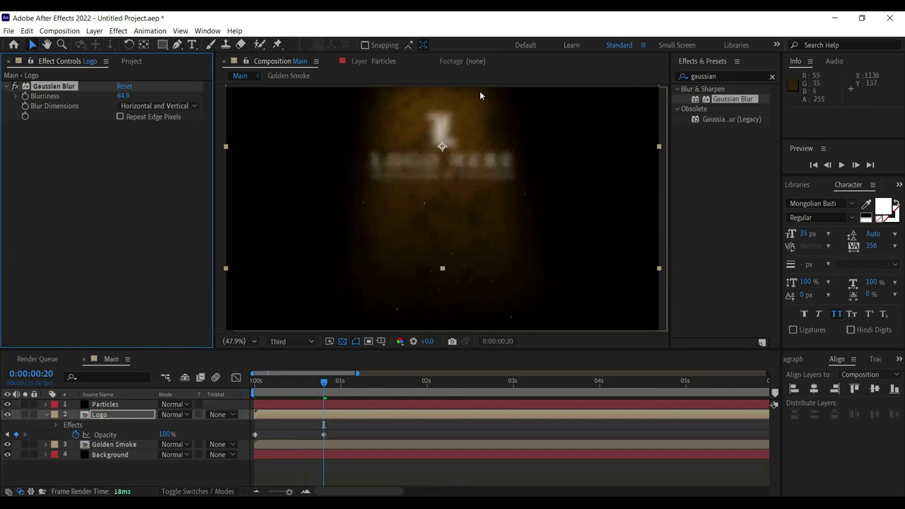
{"action": "left_click_drag", "start_coordinate": [123, 95], "coordinate": [309, 91]}
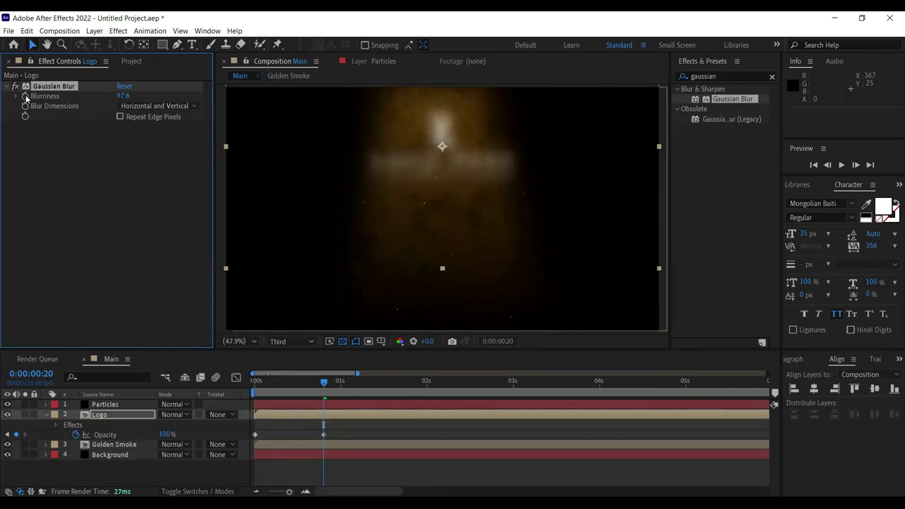
{"action": "left_click_drag", "start_coordinate": [282, 379], "coordinate": [177, 324]}
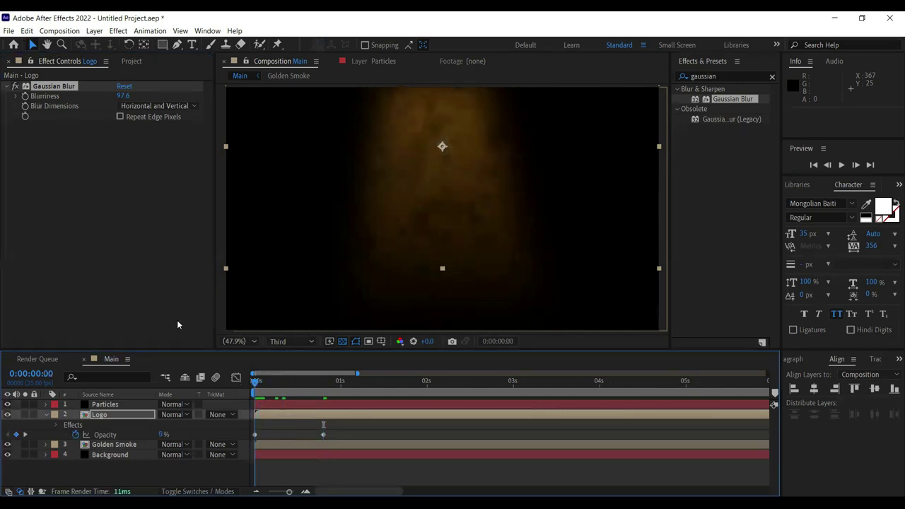
{"action": "left_click", "coordinate": [26, 101]}
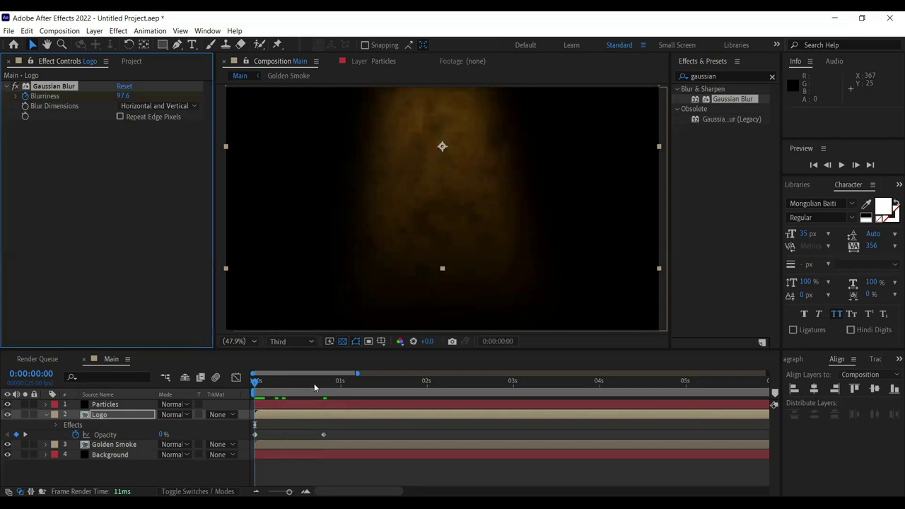
Add a Blurriness keyframe of 0 to the Logo layer at 0:00:00:20.
{"action": "left_click", "coordinate": [323, 383]}
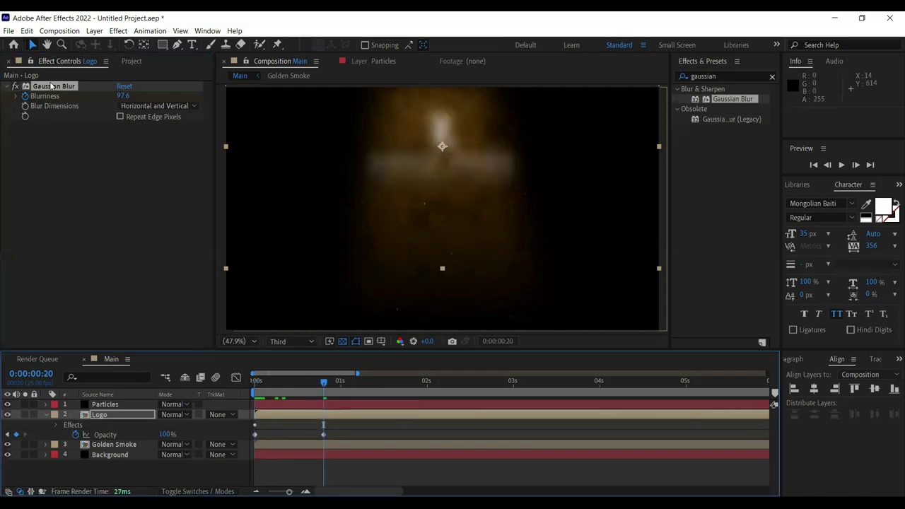
{"action": "left_click", "coordinate": [122, 96]}
{"action": "type", "text": "0"}
{"action": "key", "text": "Return"}
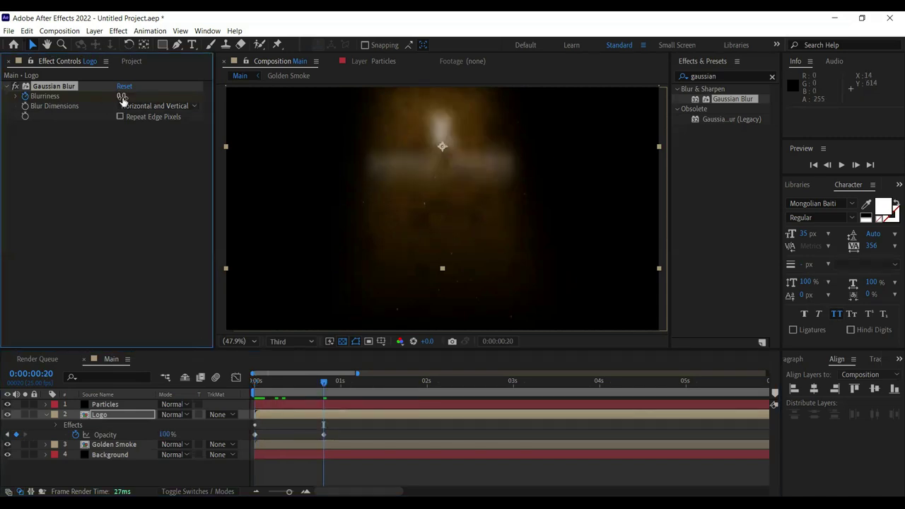
Preview the logo's blur-in animation from the start and move to 0:00:00:13.
{"action": "left_click_drag", "start_coordinate": [281, 382], "coordinate": [219, 379]}
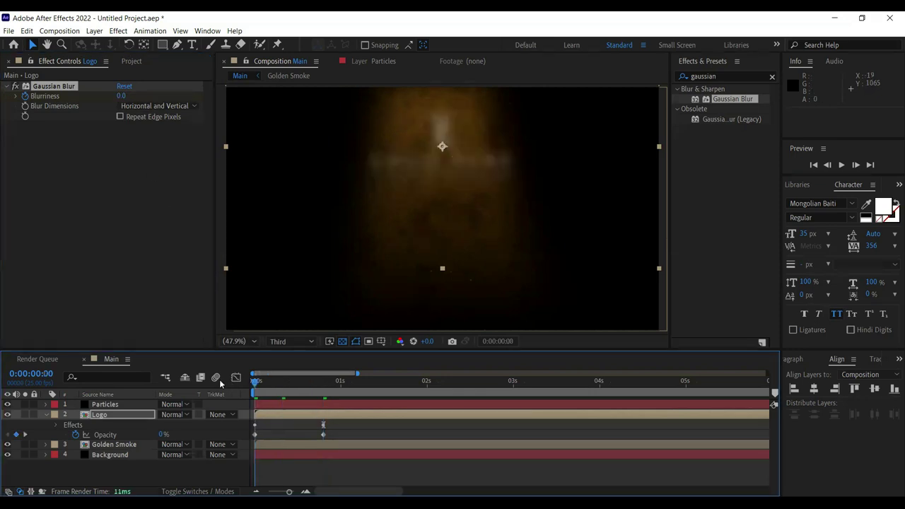
{"action": "key", "text": "space"}
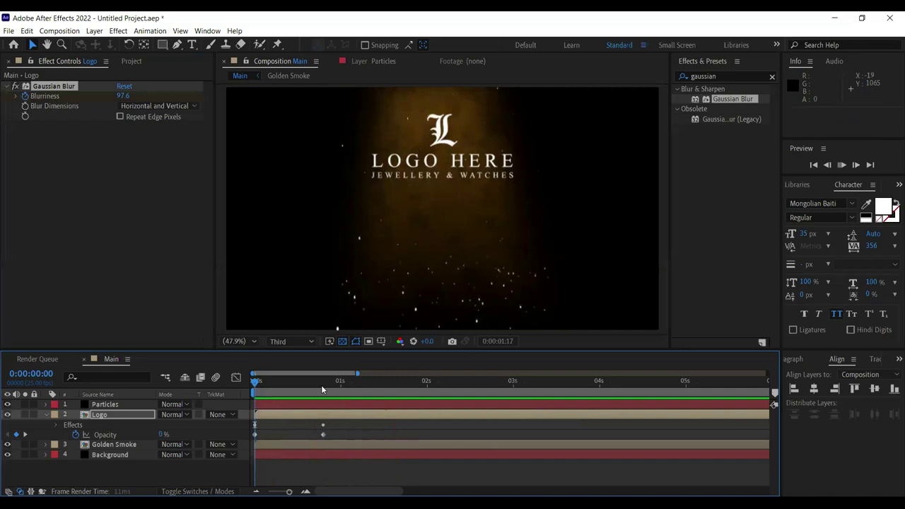
{"action": "left_click", "coordinate": [292, 389]}
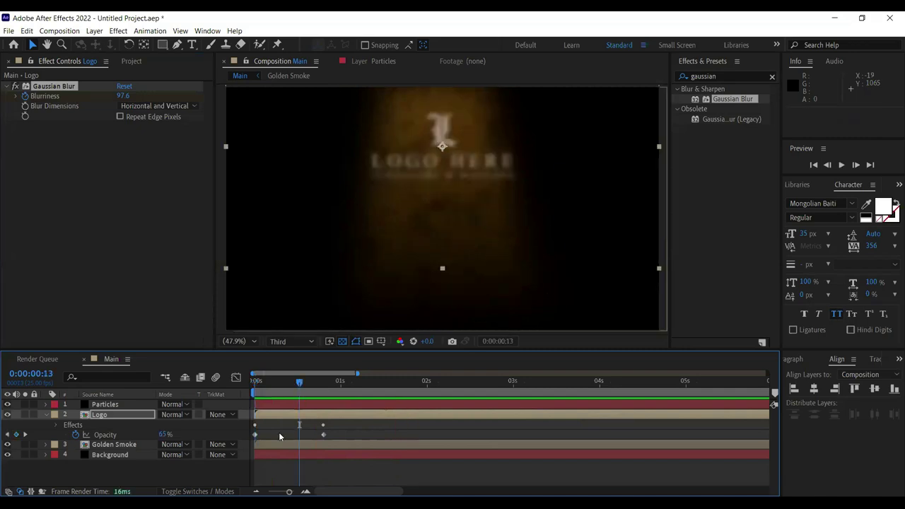
Reveal the Logo layer's keyframed properties and select both Blurriness keyframes.
{"action": "left_click", "coordinate": [268, 417]}
{"action": "key", "text": "u"}
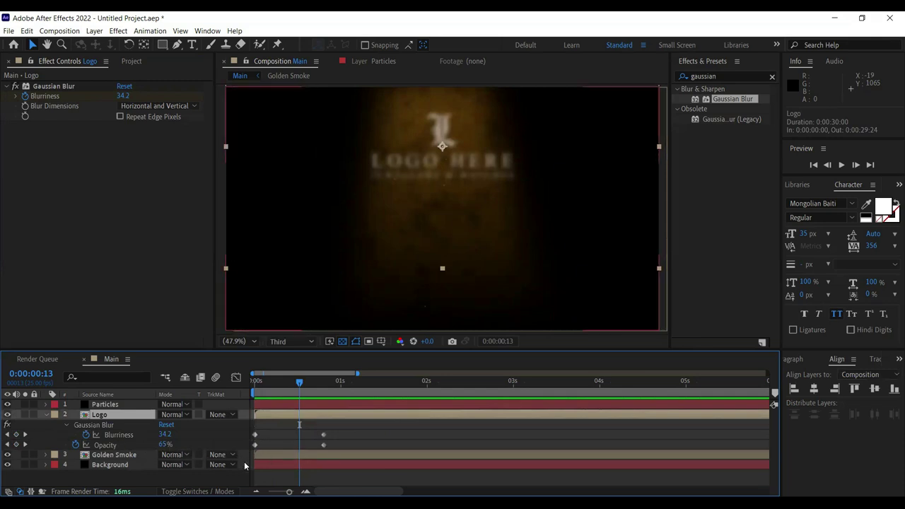
{"action": "left_click_drag", "start_coordinate": [242, 432], "coordinate": [338, 433]}
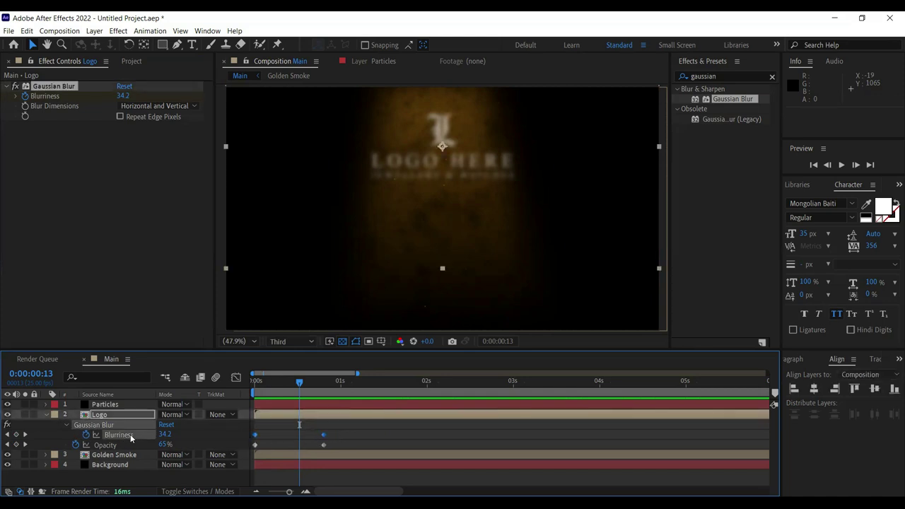
Easy-ease the Logo layer's Blurriness keyframes and reshape their speed graph so the change peaks just before the second keyframe.
{"action": "key", "text": "F9"}
{"action": "left_click", "coordinate": [237, 378]}
{"action": "left_click_drag", "start_coordinate": [340, 430], "coordinate": [293, 389]}
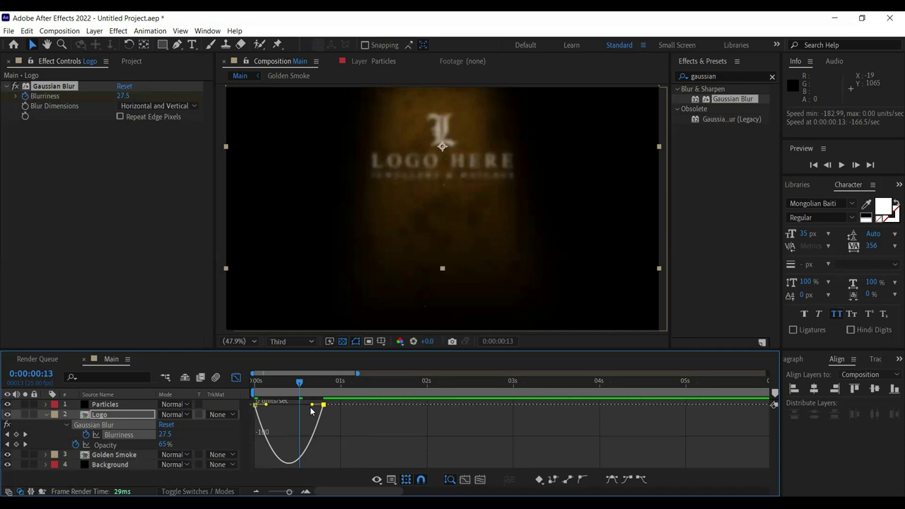
{"action": "left_click_drag", "start_coordinate": [267, 406], "coordinate": [321, 406]}
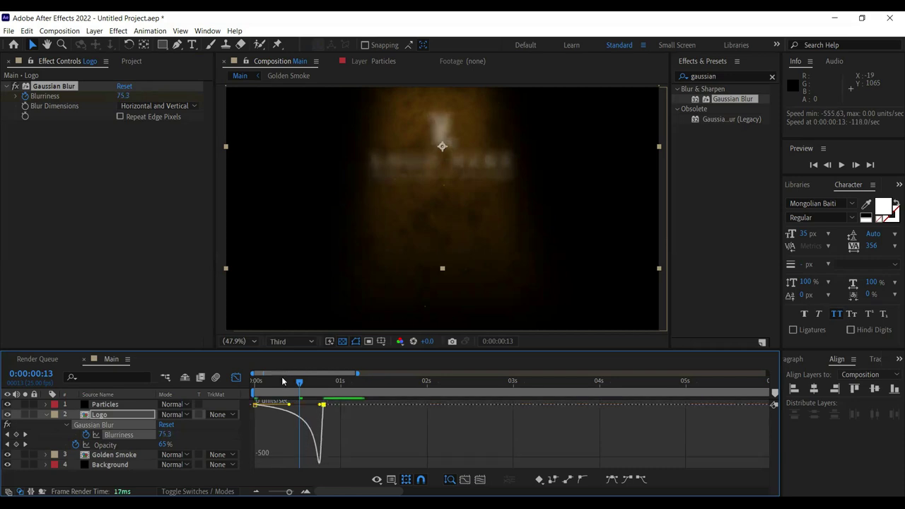
{"action": "left_click", "coordinate": [236, 378]}
Preview the logo reveal in the Main composition and collapse the Logo layer's properties.
{"action": "key", "text": "space"}
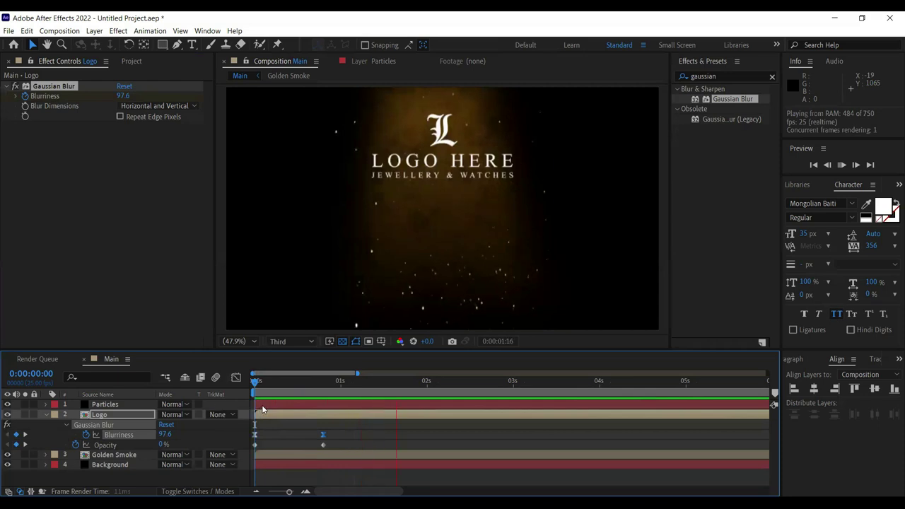
{"action": "left_click_drag", "start_coordinate": [272, 381], "coordinate": [341, 387]}
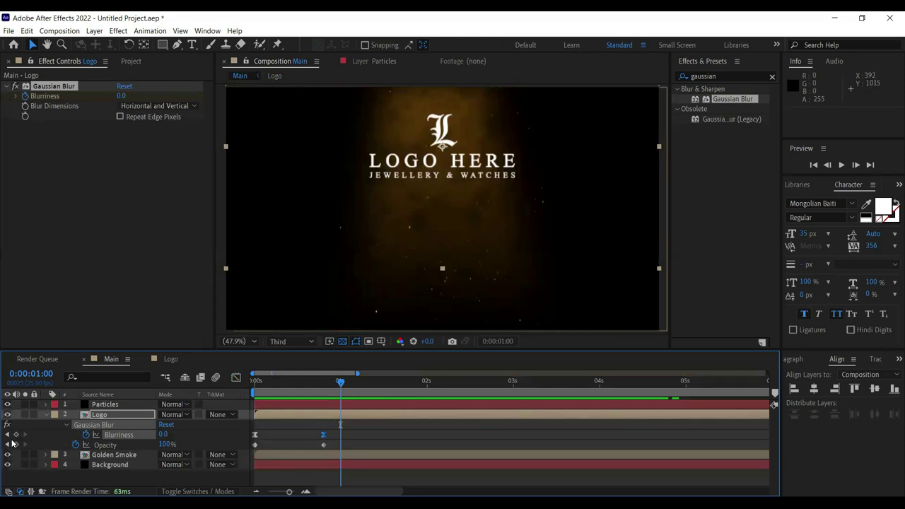
{"action": "left_click", "coordinate": [44, 425]}
{"action": "left_click", "coordinate": [45, 414]}
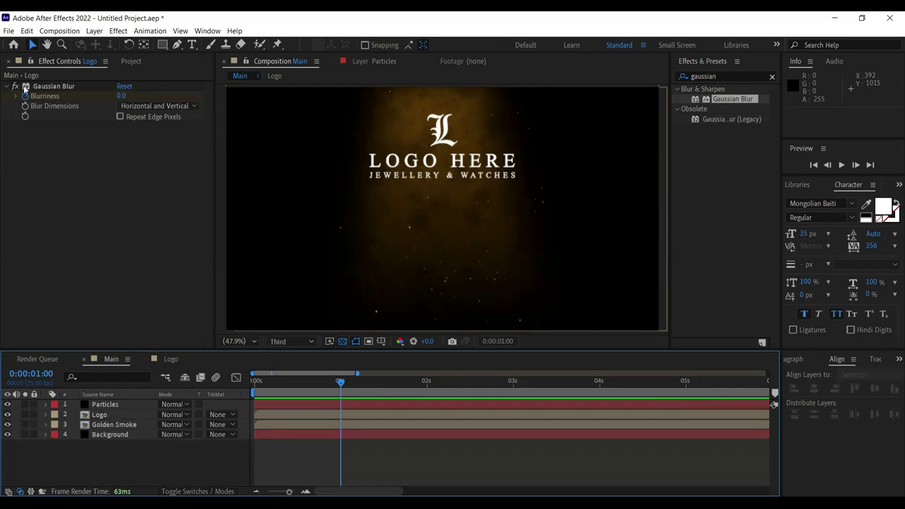
Create a new composition named New Arrivals and turn off its transparency grid.
{"action": "left_click", "coordinate": [130, 62]}
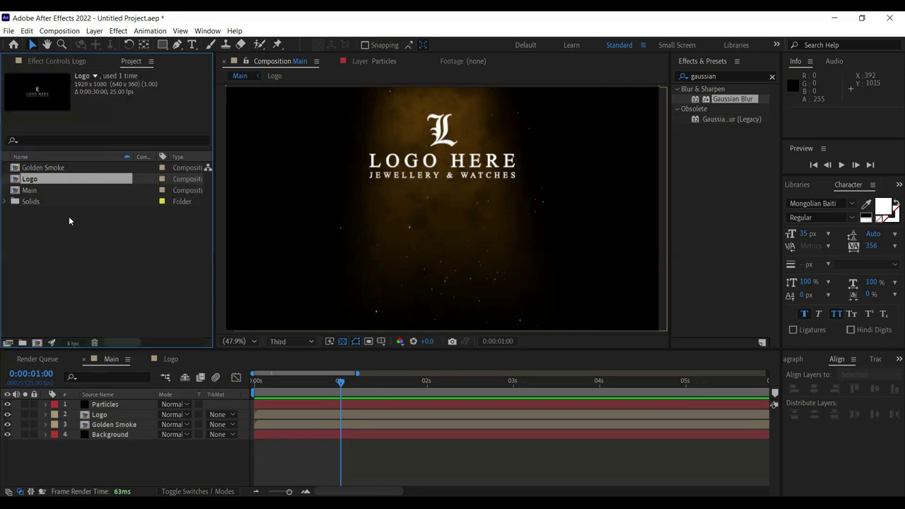
{"action": "left_click", "coordinate": [38, 343]}
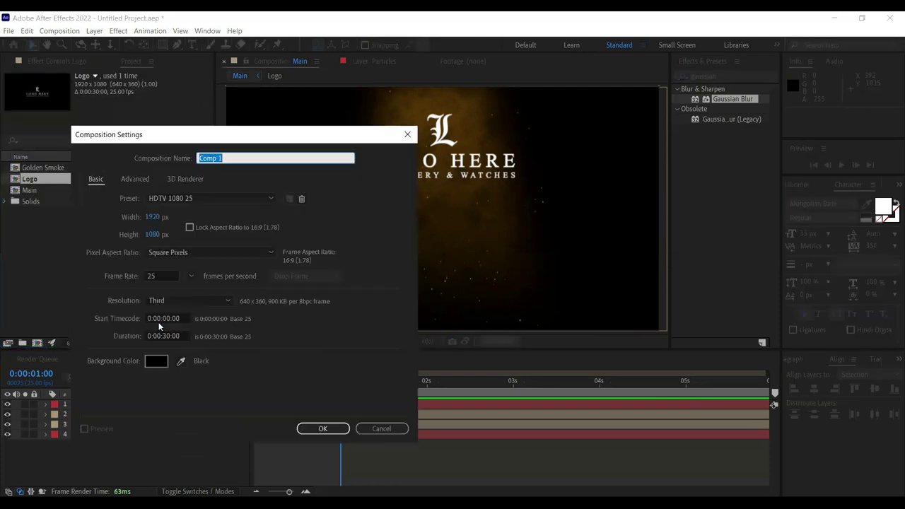
{"action": "type", "text": "New Arrivals"}
{"action": "key", "text": "Return"}
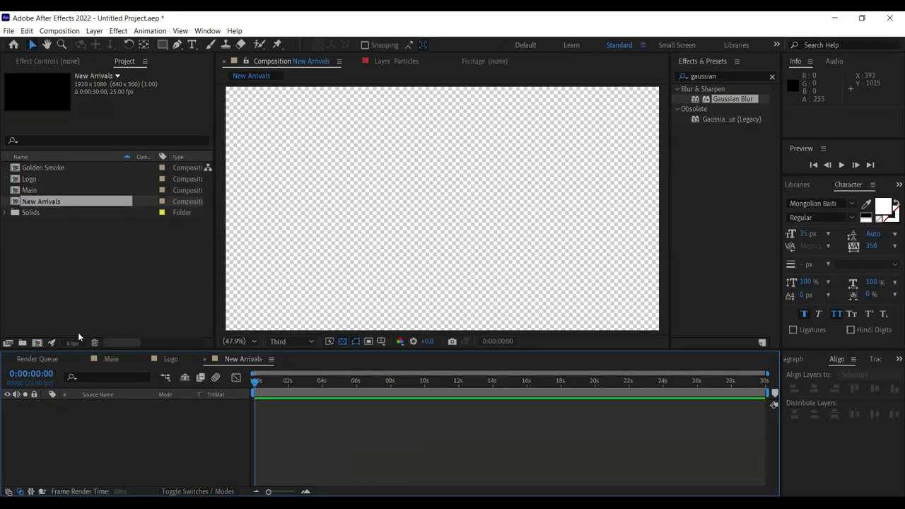
{"action": "left_click", "coordinate": [343, 341]}
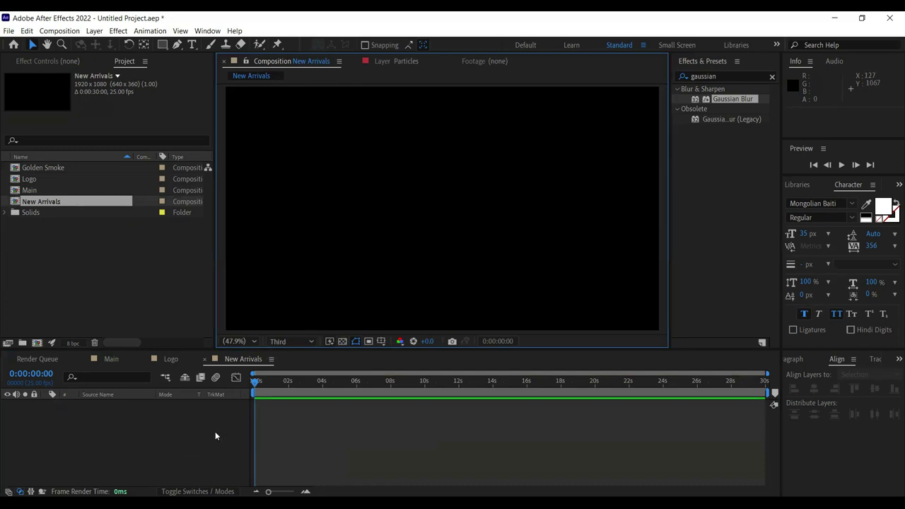
Add two separate text layers reading "New" and "Arrival 2025".
{"action": "key", "text": "ctrl+alt+shift+t"}
{"action": "type", "text": "New"}
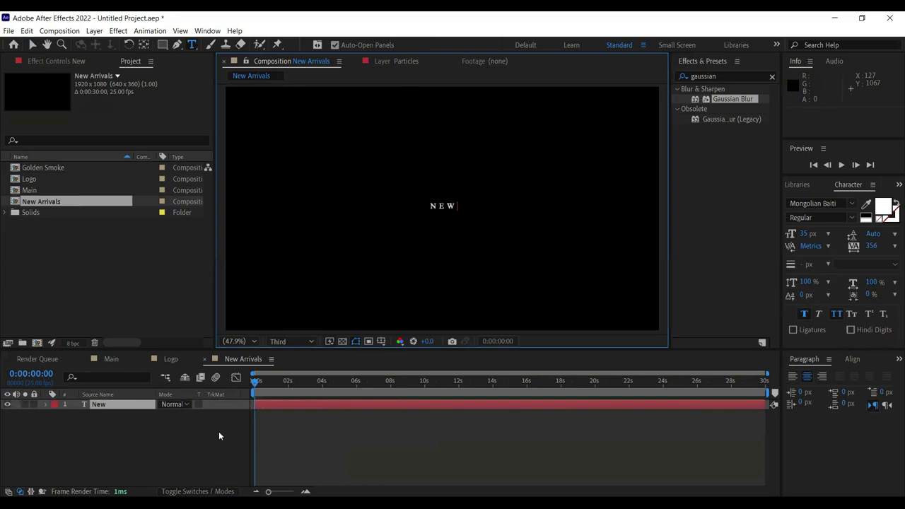
{"action": "left_click", "coordinate": [177, 441]}
{"action": "key", "text": "ctrl+alt+shift+t"}
{"action": "type", "text": "Arrival"}
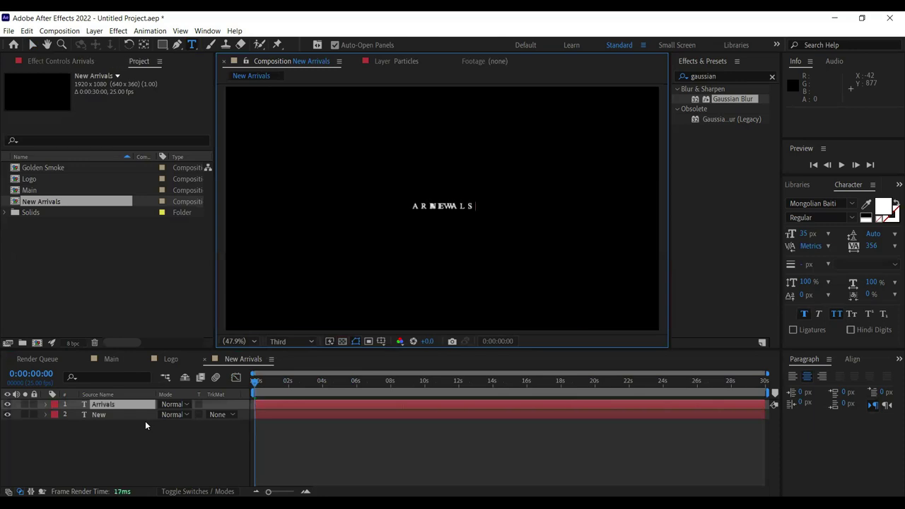
{"action": "type", "text": " 2025"}
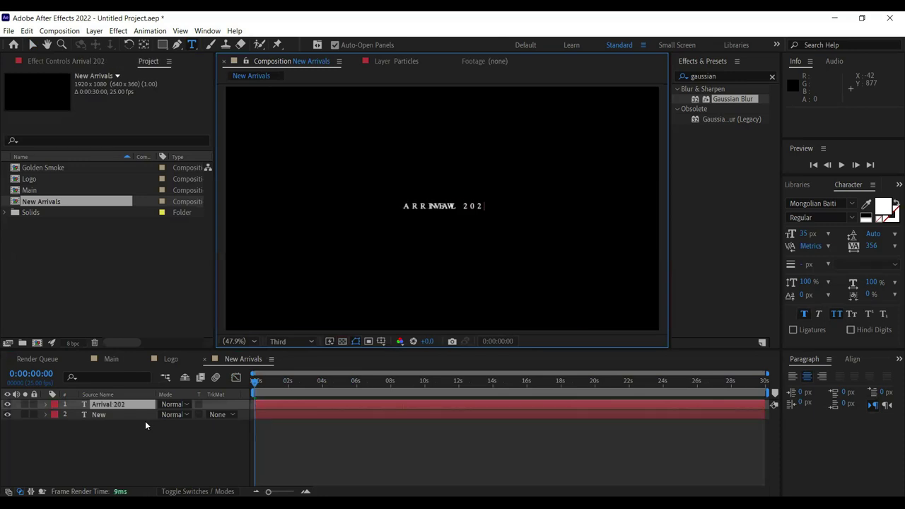
Move the Arrival 2025 text straight down about 71 px so it sits below the New text.
{"action": "left_click", "coordinate": [133, 409]}
{"action": "key", "text": "v"}
{"action": "left_click_drag", "start_coordinate": [467, 218], "coordinate": [467, 233]}
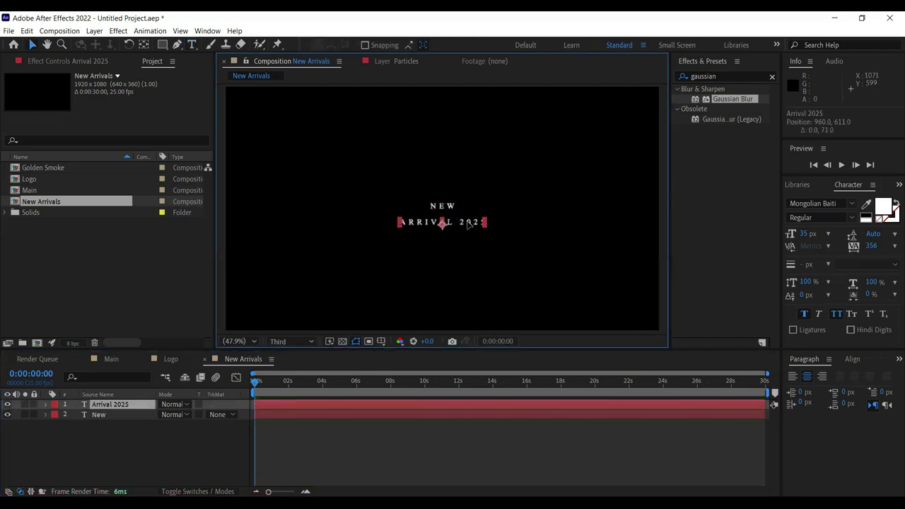
Set the font size of the New text layer to 108 px.
{"action": "left_click", "coordinate": [119, 416]}
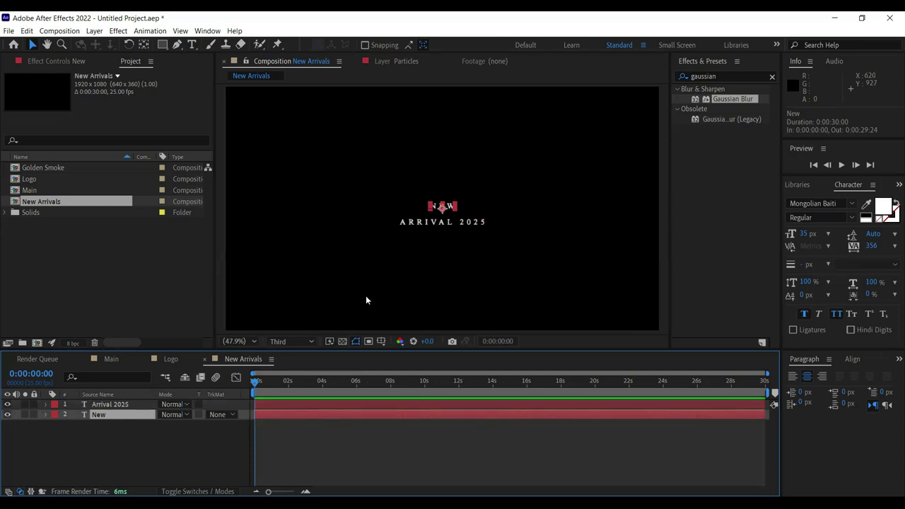
{"action": "left_click", "coordinate": [807, 234]}
{"action": "left_click", "coordinate": [806, 234]}
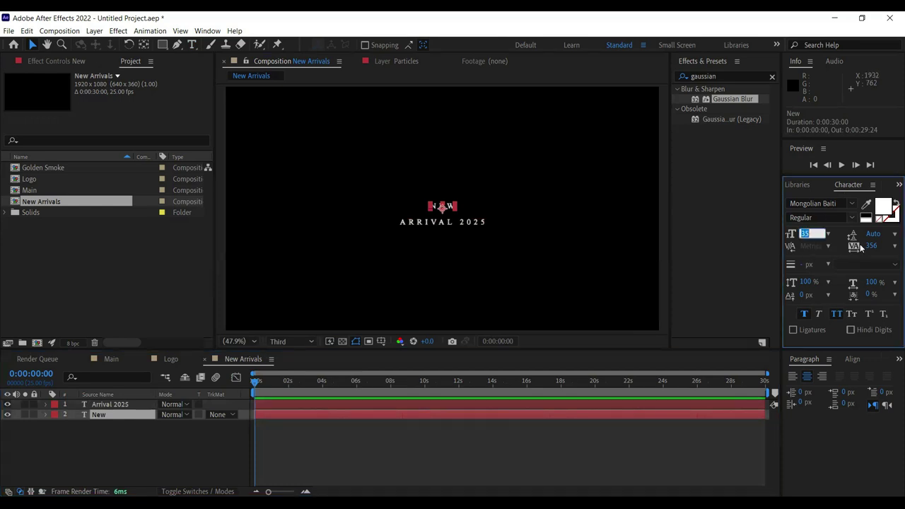
{"action": "type", "text": "108"}
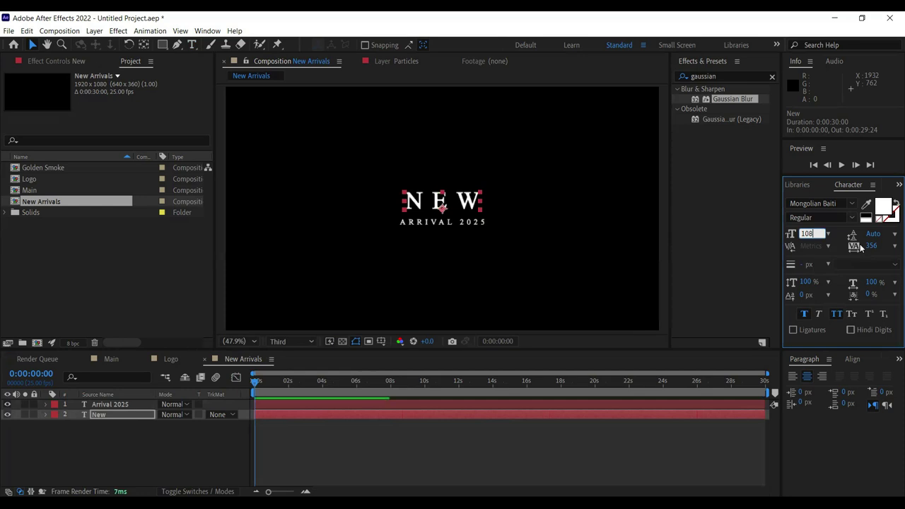
{"action": "key", "text": "Return"}
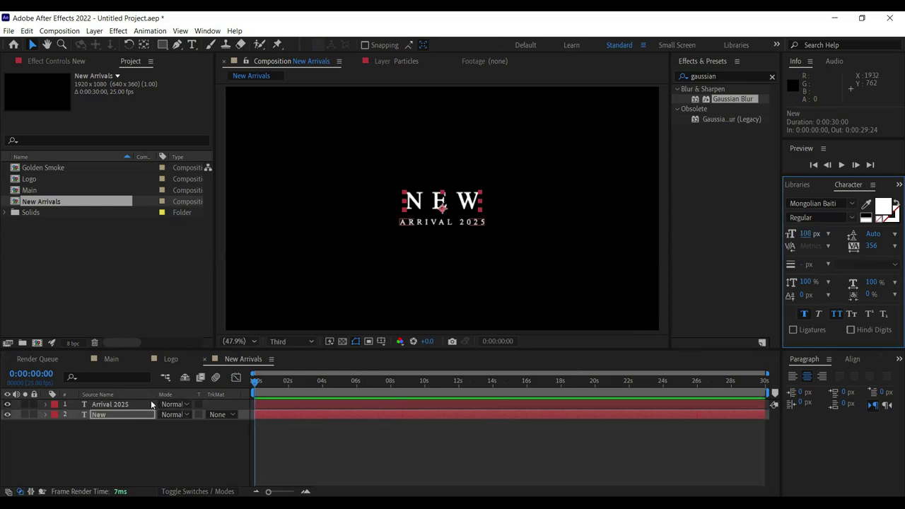
Set the Arrival 2025 text to a font size of 133 px with 0 tracking.
{"action": "left_click", "coordinate": [144, 406]}
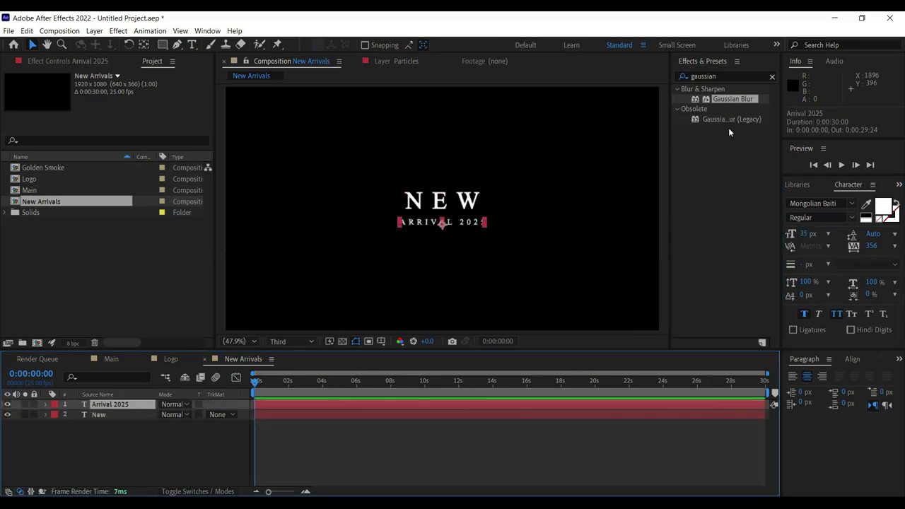
{"action": "left_click", "coordinate": [809, 233]}
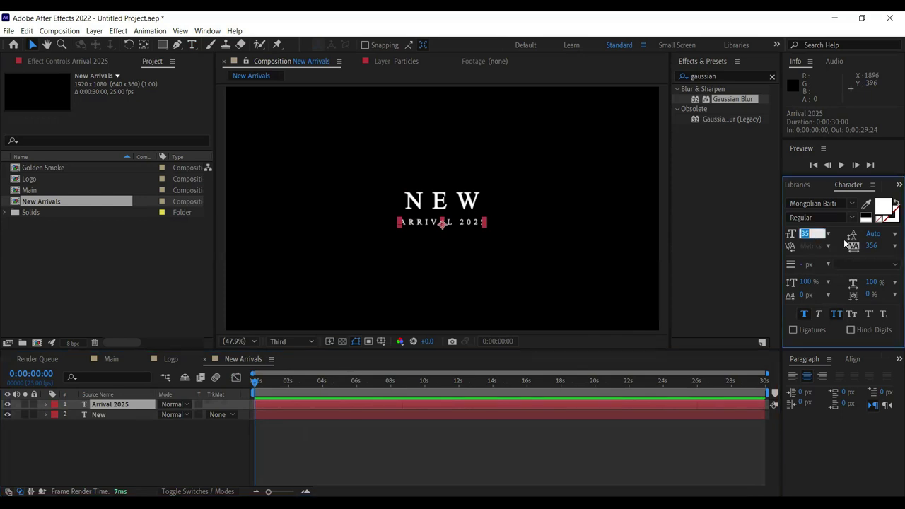
{"action": "type", "text": "133"}
{"action": "key", "text": "Return"}
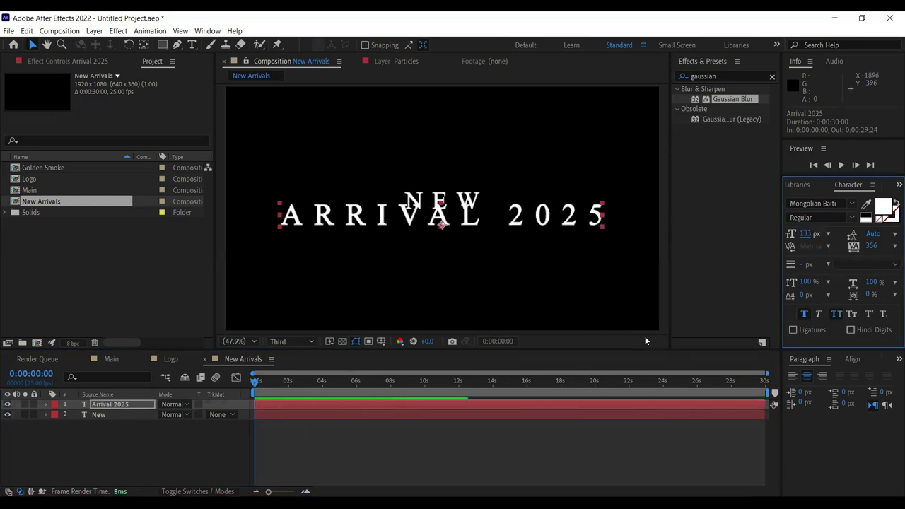
{"action": "left_click", "coordinate": [874, 246]}
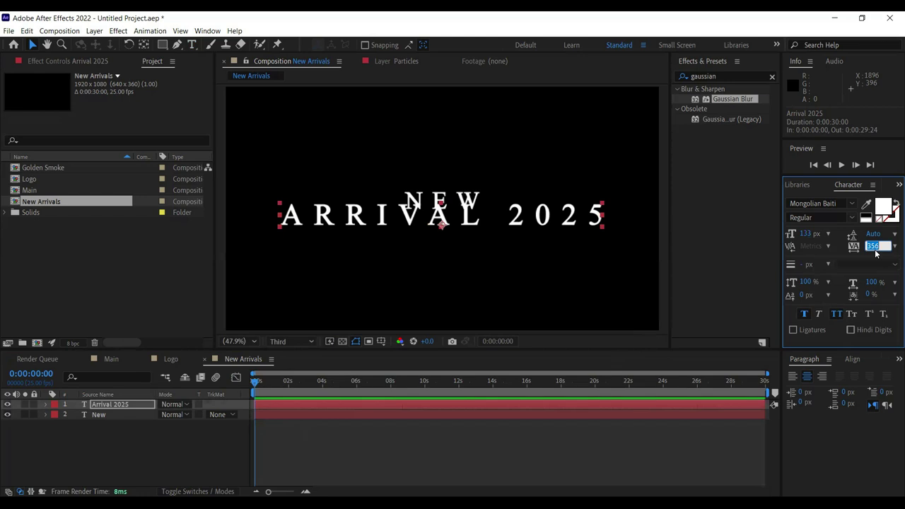
{"action": "type", "text": "0"}
{"action": "key", "text": "Return"}
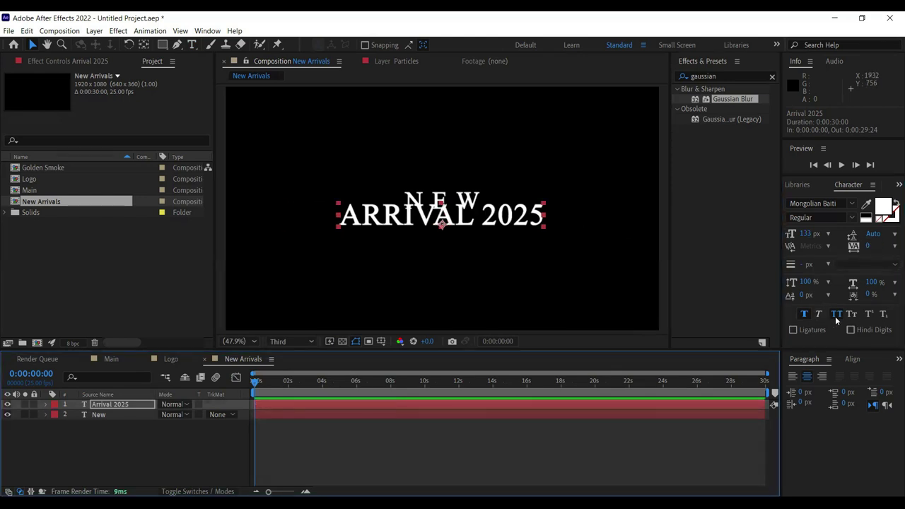
Turn off faux bold on the Arrival 2025 text and move it straight down about 77 px, clear of the New text.
{"action": "left_click", "coordinate": [807, 315]}
{"action": "left_click_drag", "start_coordinate": [498, 228], "coordinate": [501, 246]}
{"action": "left_click", "coordinate": [411, 202]}
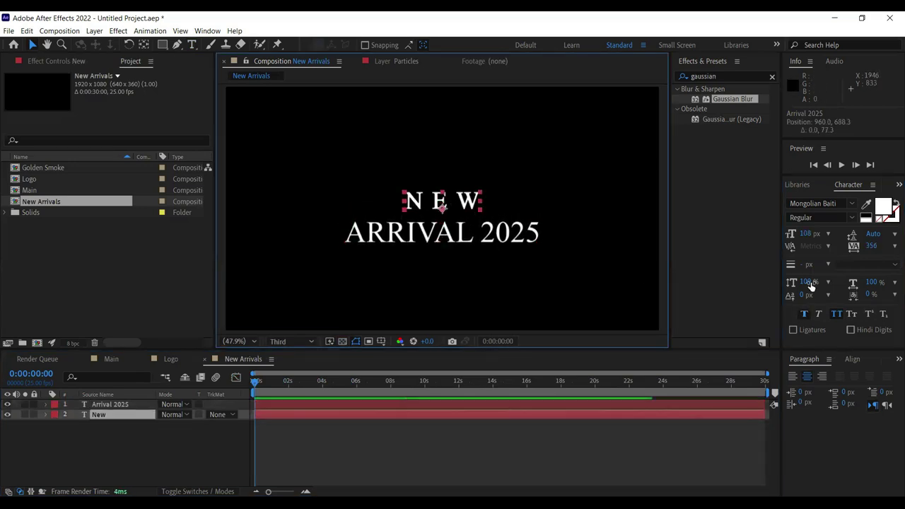
{"action": "left_click", "coordinate": [183, 434]}
{"action": "left_click", "coordinate": [118, 359]}
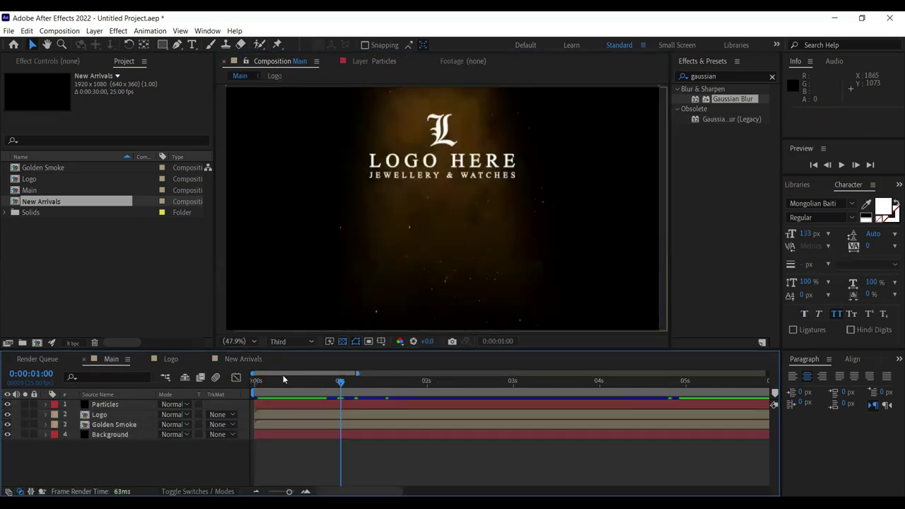
{"action": "left_click", "coordinate": [244, 359]}
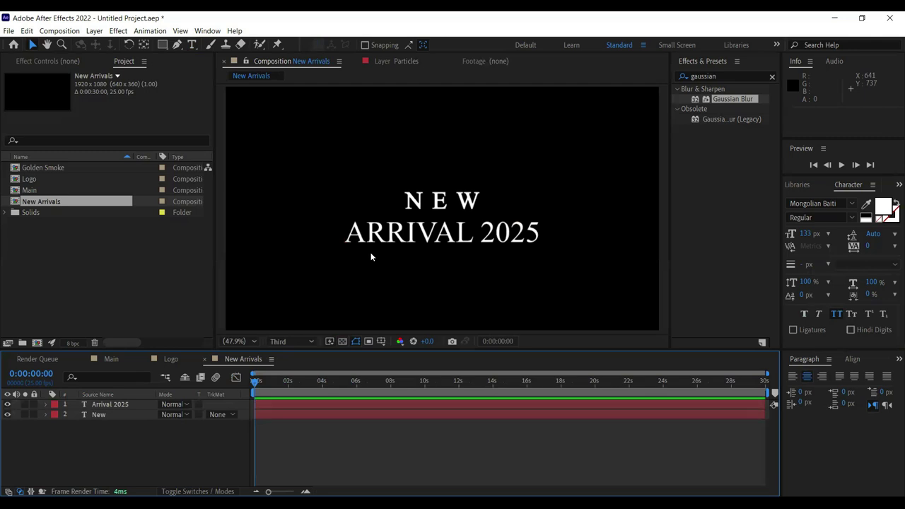
{"action": "left_click", "coordinate": [104, 416]}
{"action": "left_click", "coordinate": [123, 420]}
{"action": "left_click", "coordinate": [106, 415]}
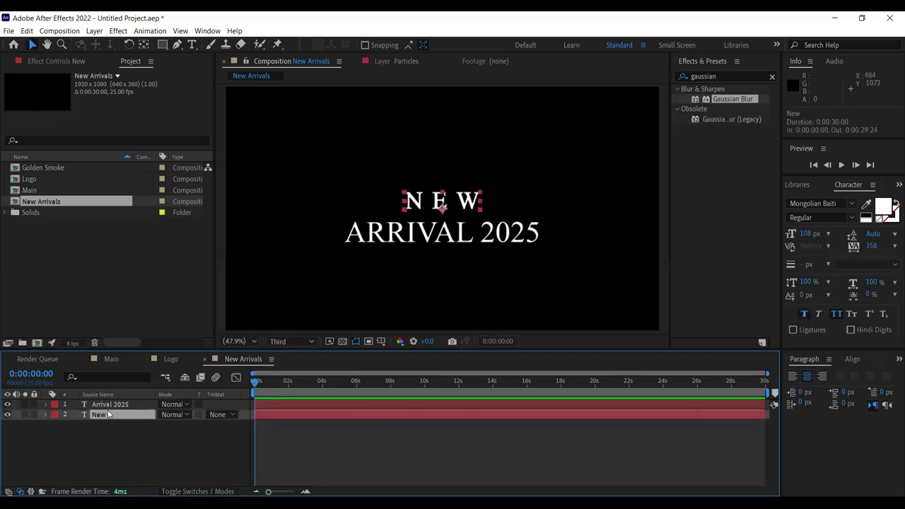
Change the fill colour of the Arrival 2025 text to golden yellow (FFC600).
{"action": "left_click", "coordinate": [113, 403]}
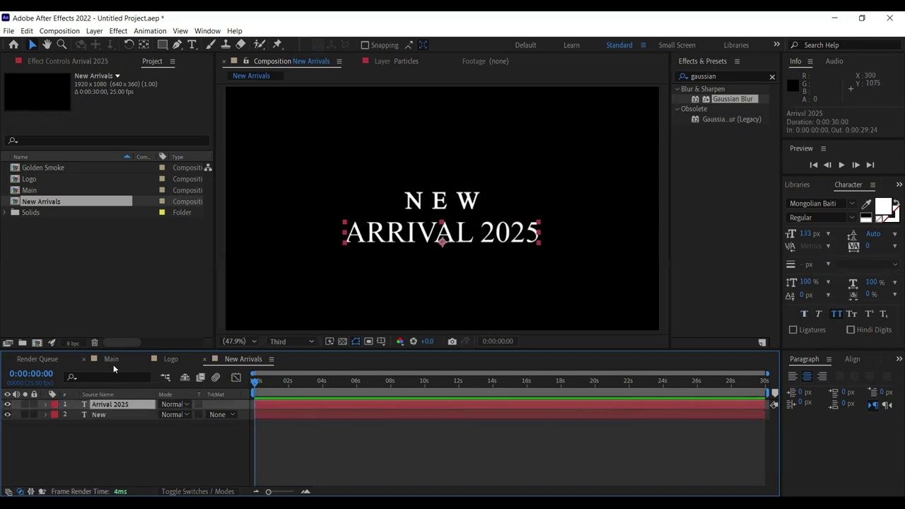
{"action": "left_click", "coordinate": [889, 214]}
{"action": "type", "text": "FFC600"}
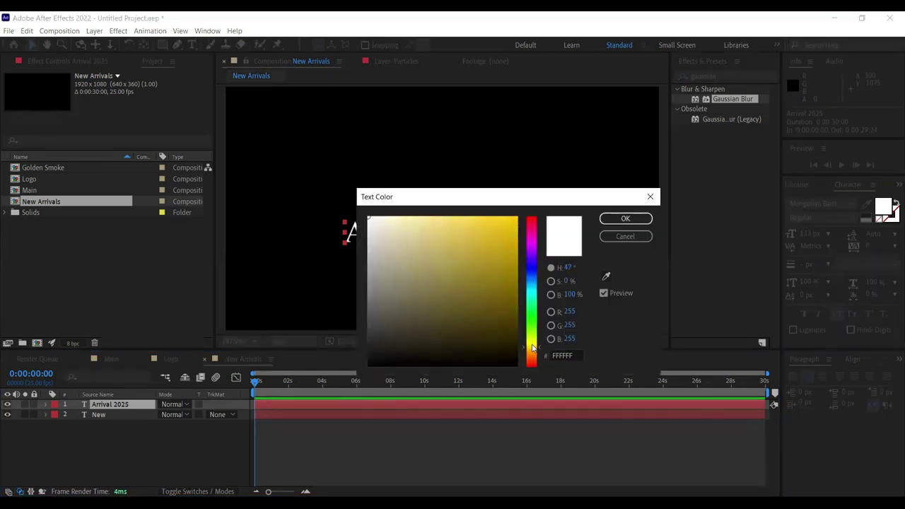
{"action": "left_click", "coordinate": [626, 219]}
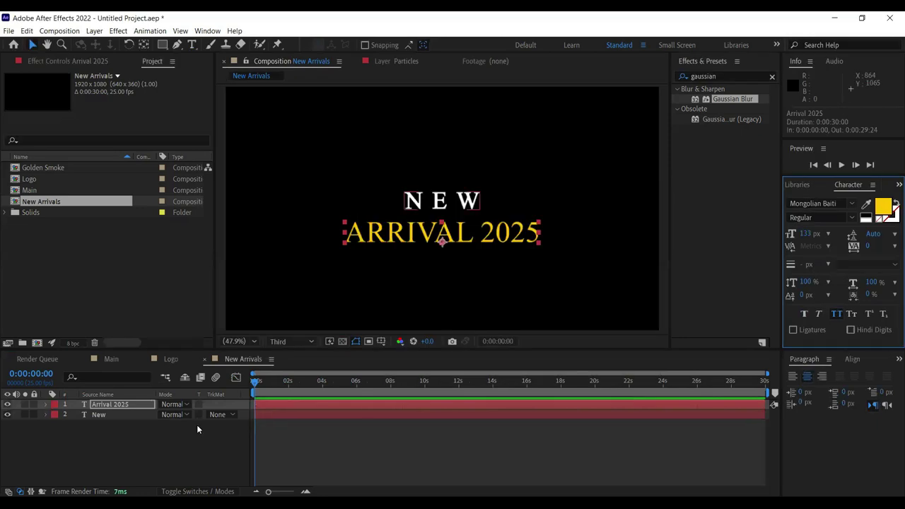
{"action": "left_click", "coordinate": [205, 451]}
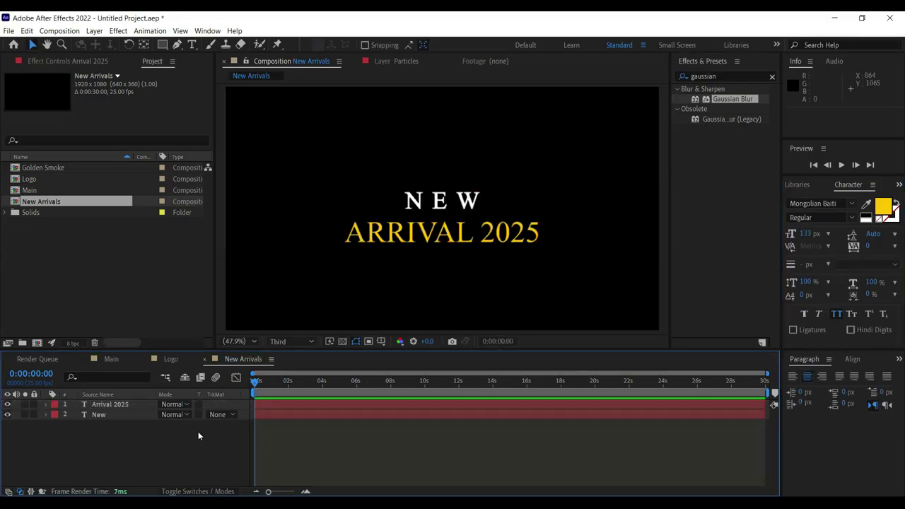
Keyframe the Arrival 2025 layer's opacity from 0% at 0:00:00:00 to 100% at 0:00:00:20.
{"action": "key", "text": "space"}
{"action": "left_click_drag", "start_coordinate": [314, 386], "coordinate": [253, 386]}
{"action": "left_click", "coordinate": [105, 406]}
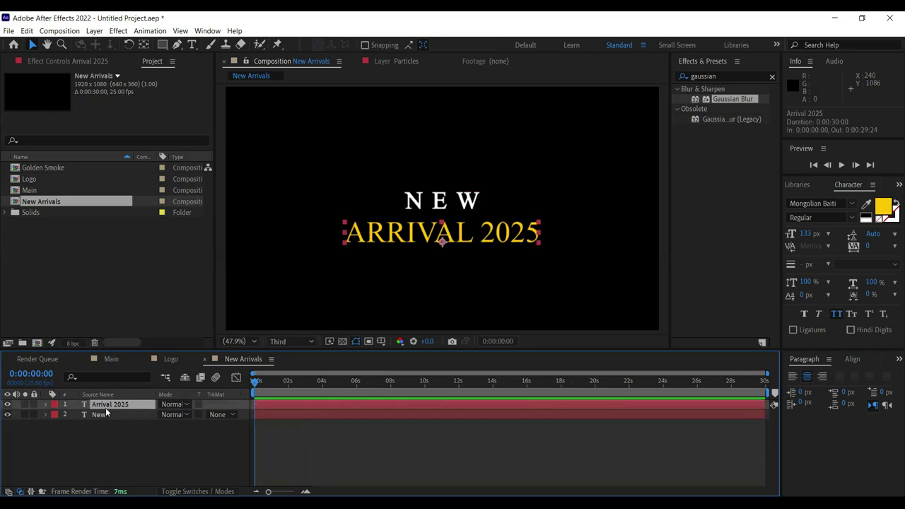
{"action": "key", "text": "t"}
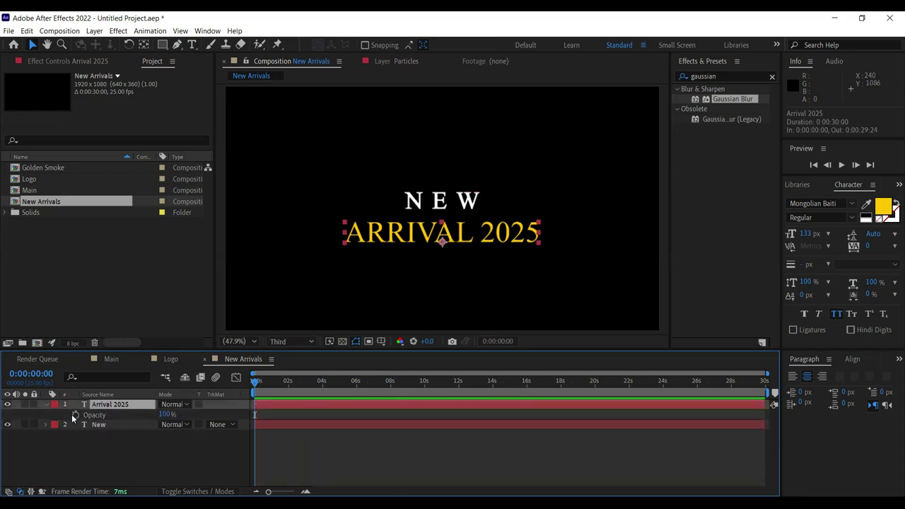
{"action": "left_click_drag", "start_coordinate": [164, 415], "coordinate": [87, 415]}
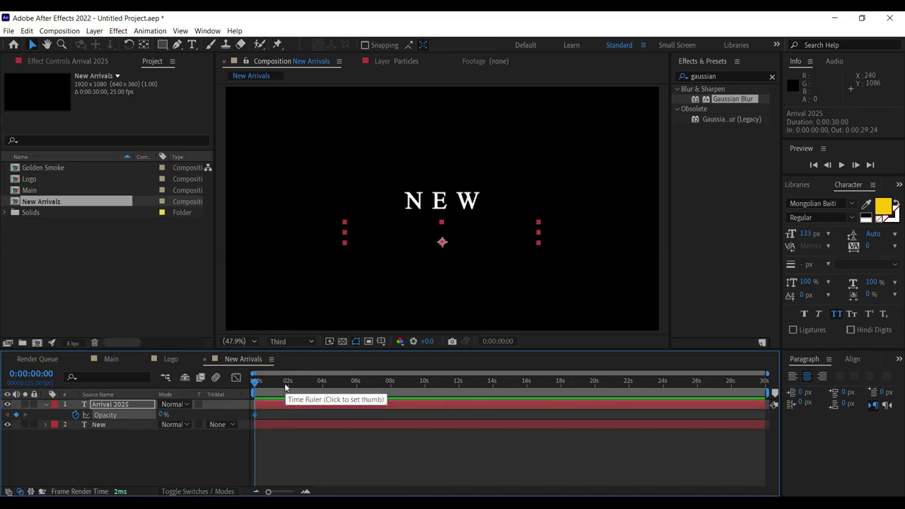
{"action": "key", "text": "space"}
{"action": "left_click_drag", "start_coordinate": [162, 415], "coordinate": [233, 415]}
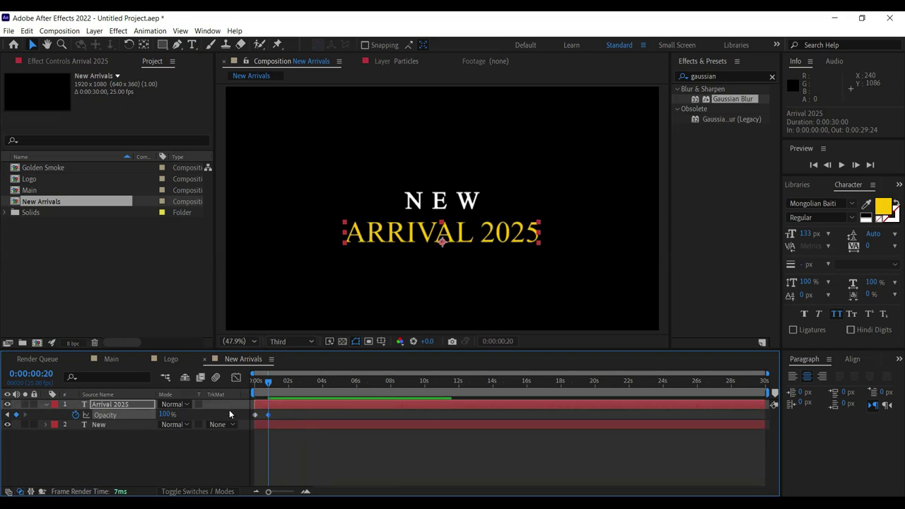
{"action": "left_click_drag", "start_coordinate": [259, 383], "coordinate": [254, 383]}
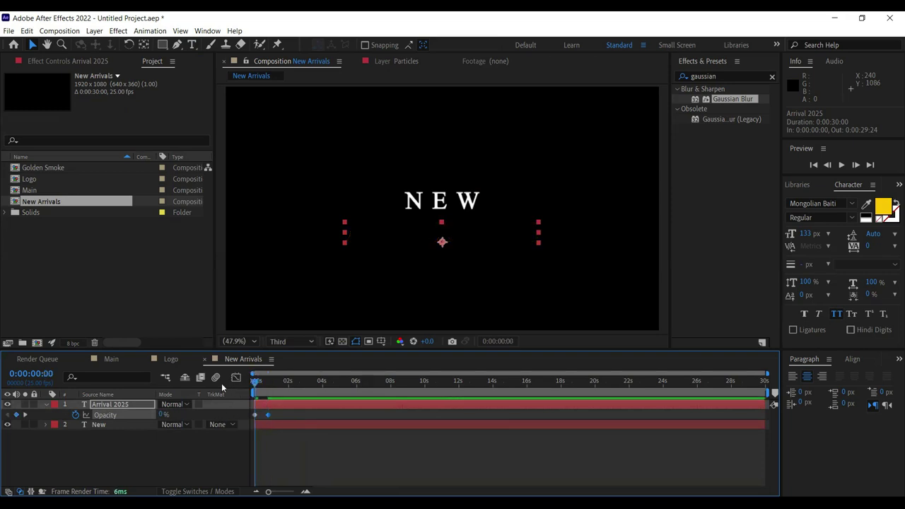
Copy the two opacity keyframes from the Arrival 2025 layer and paste them onto the New layer at 0:00:00:00.
{"action": "left_click", "coordinate": [125, 427]}
{"action": "left_click", "coordinate": [117, 404]}
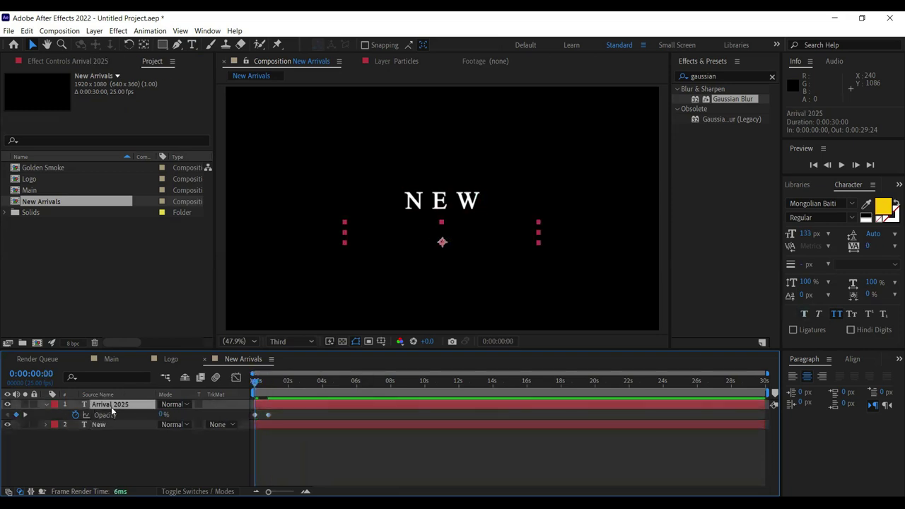
{"action": "key", "text": "ctrl+c"}
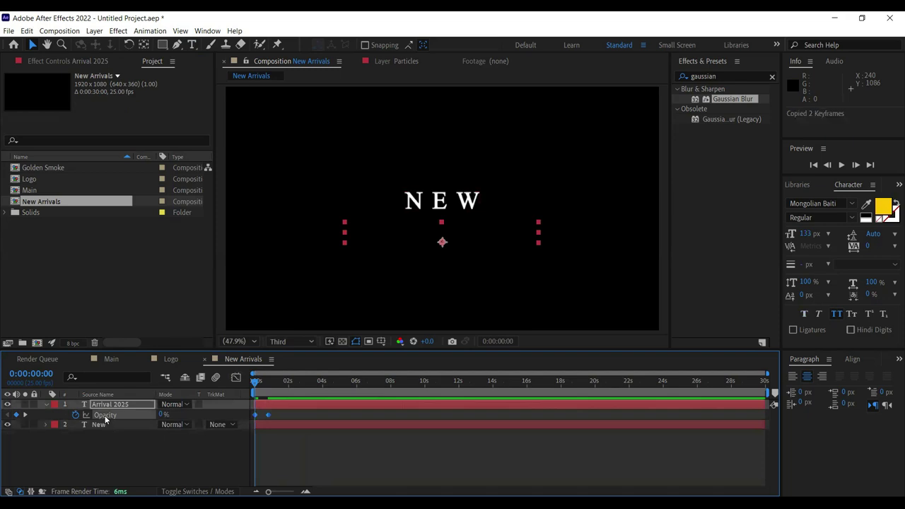
{"action": "left_click", "coordinate": [111, 426]}
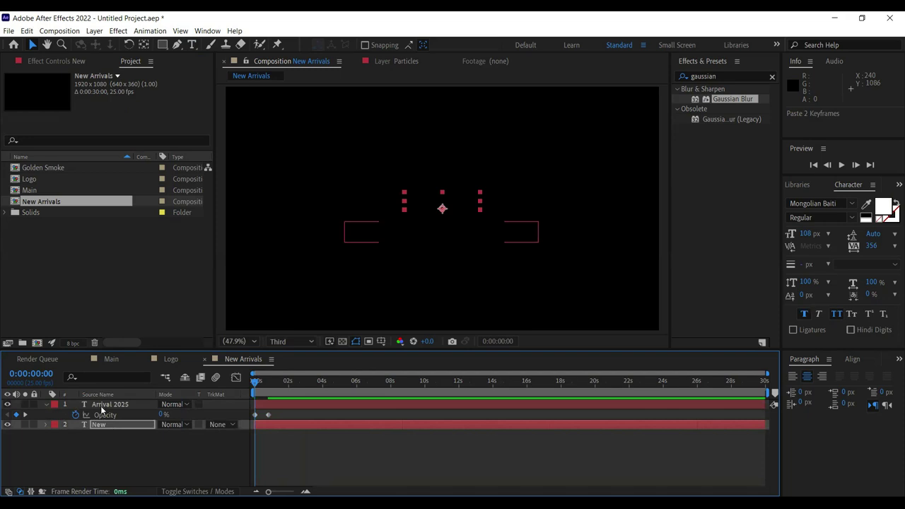
Remove the opacity animation from the Arrival 2025 layer at a point where its opacity is 100%.
{"action": "left_click", "coordinate": [103, 405]}
{"action": "left_click", "coordinate": [279, 383]}
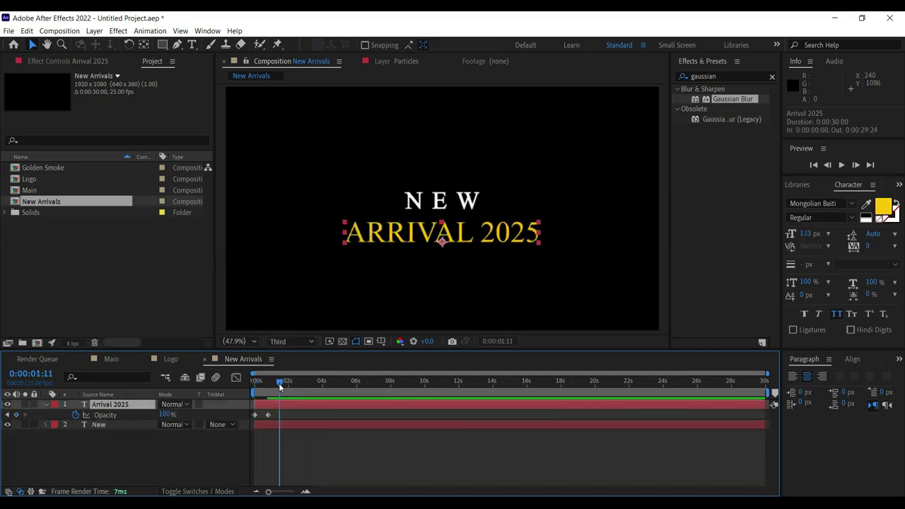
{"action": "left_click", "coordinate": [75, 415]}
Find the 3D Basic cascade text preset by searching for "y casc" and apply it to the Arrival 2025 layer at 0:00:00:00.
{"action": "left_click_drag", "start_coordinate": [273, 390], "coordinate": [248, 389]}
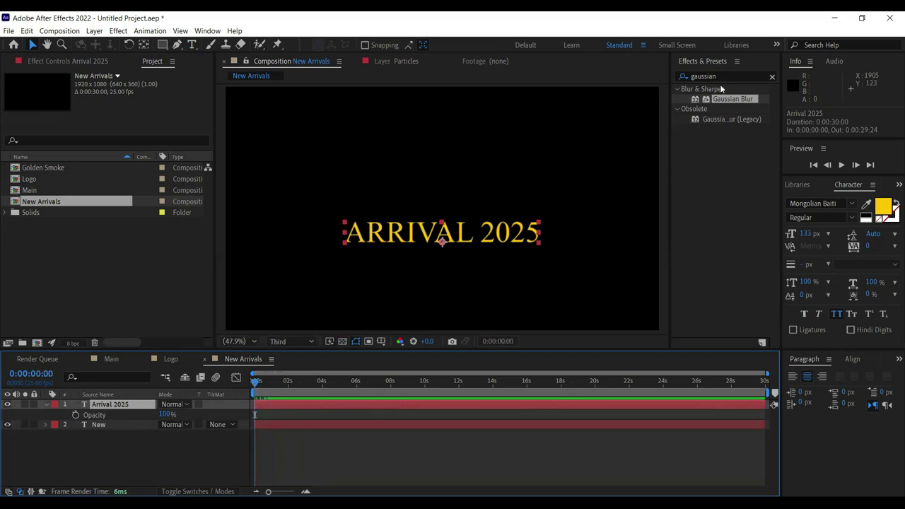
{"action": "key", "text": "ctrl+5"}
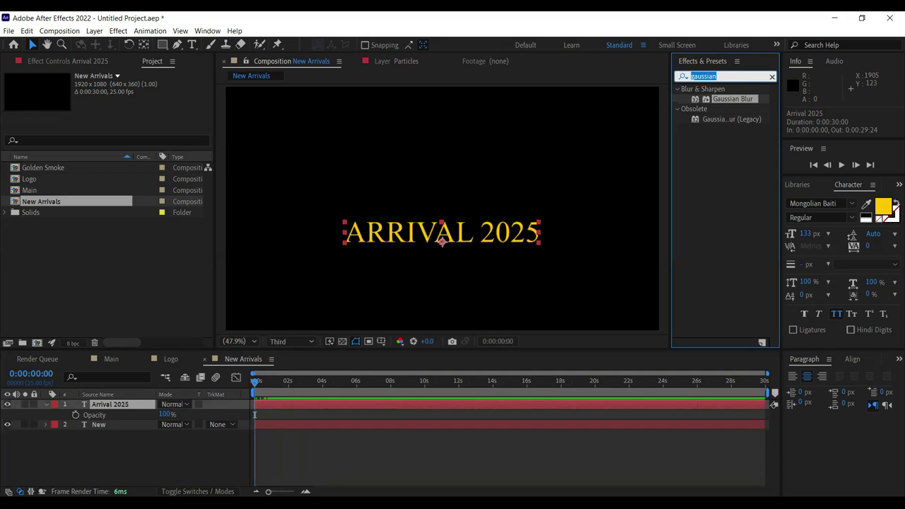
{"action": "type", "text": "y casc"}
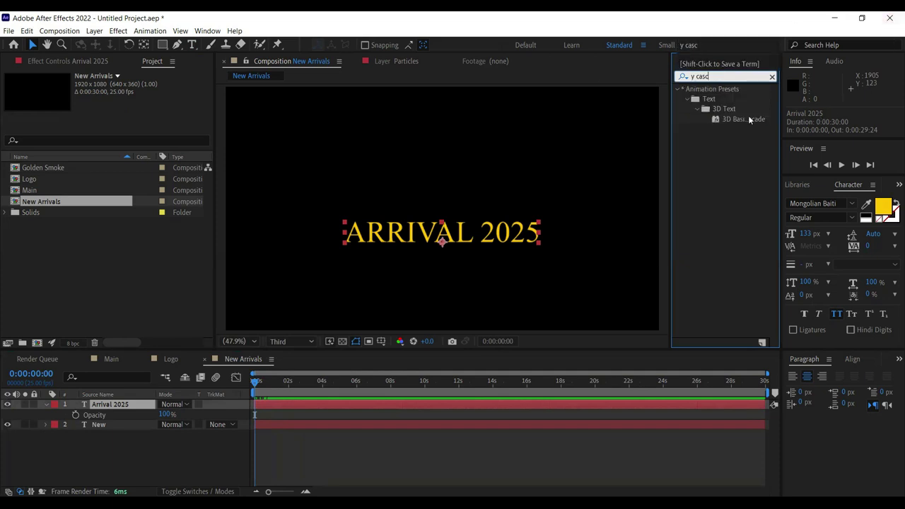
{"action": "key", "text": "Return"}
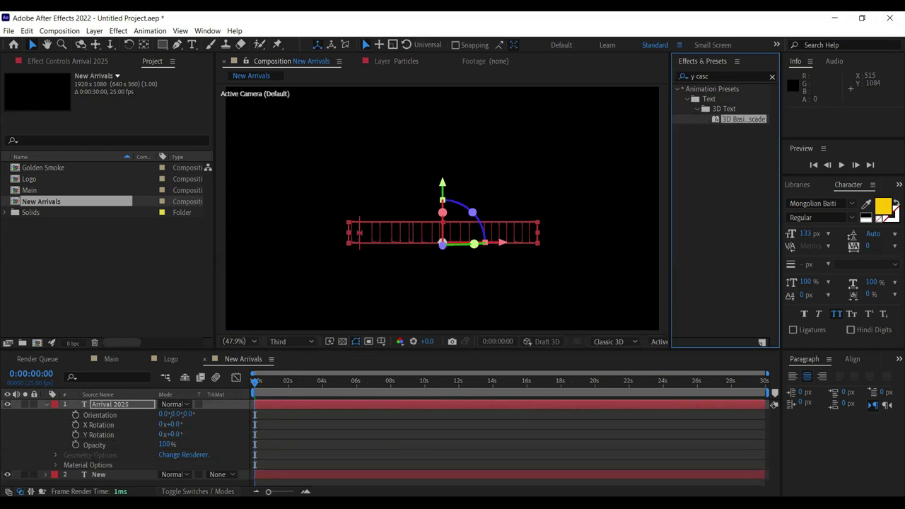
Switch off 3D for the Arrival 2025 layer and preview its letter-by-letter reveal.
{"action": "left_click", "coordinate": [198, 492]}
{"action": "left_click", "coordinate": [222, 405]}
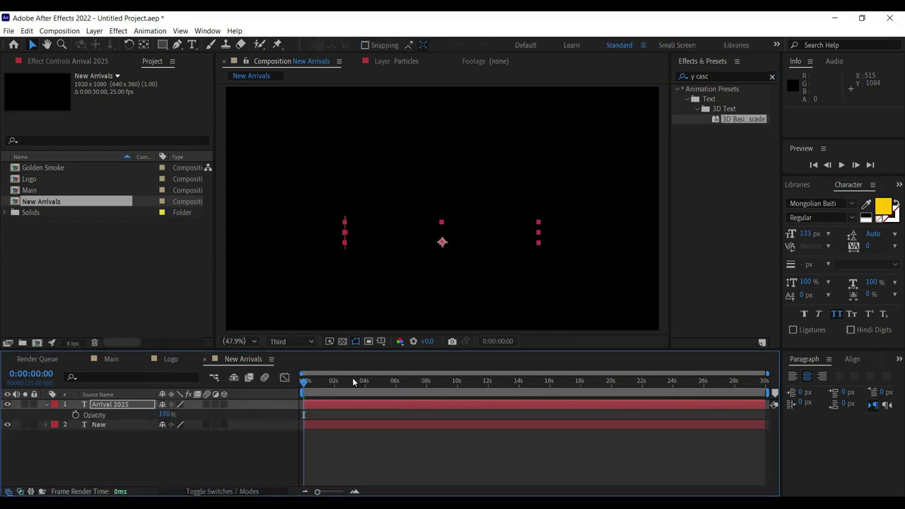
{"action": "key", "text": "space"}
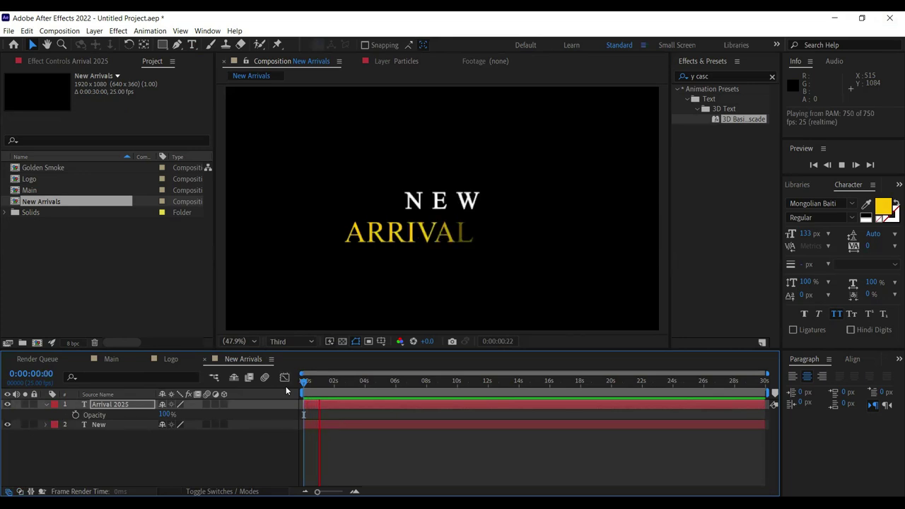
{"action": "left_click_drag", "start_coordinate": [331, 380], "coordinate": [388, 382]}
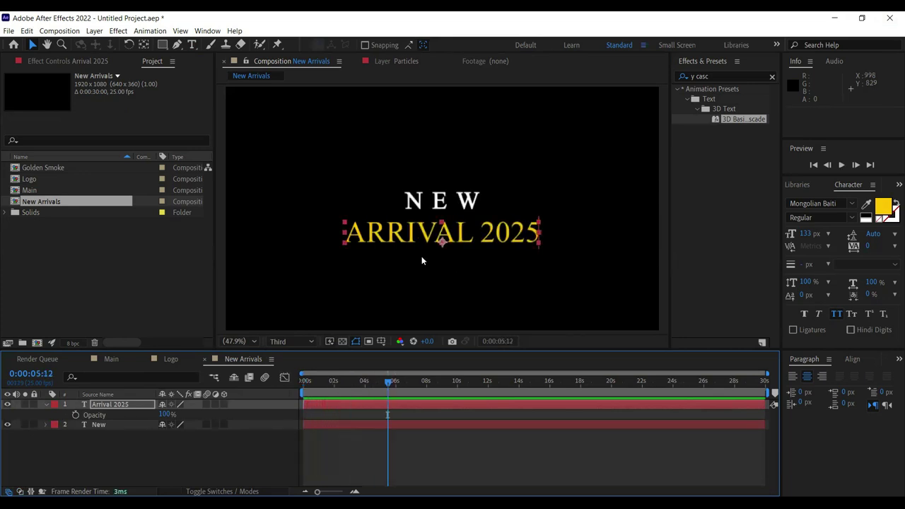
Change the fill colour of the Arrival 2025 text to orange (FF9600).
{"action": "left_click", "coordinate": [886, 205]}
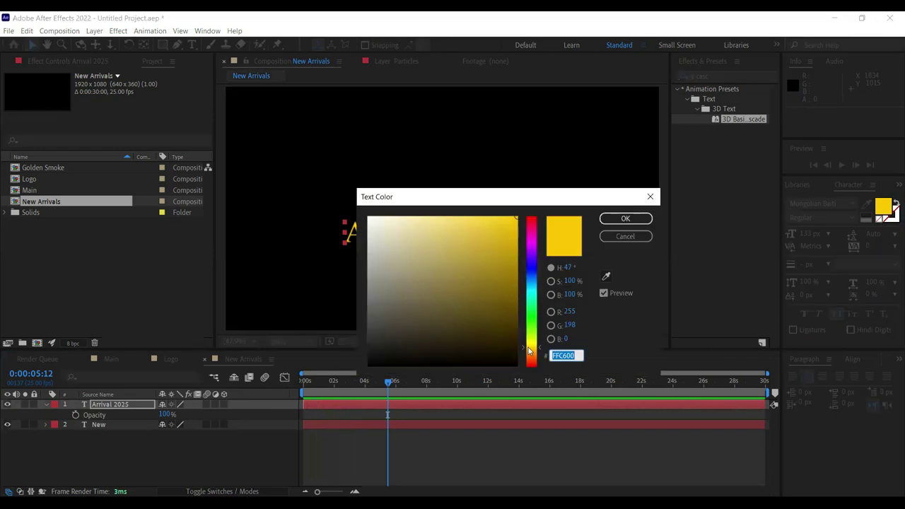
{"action": "left_click_drag", "start_coordinate": [529, 349], "coordinate": [532, 352]}
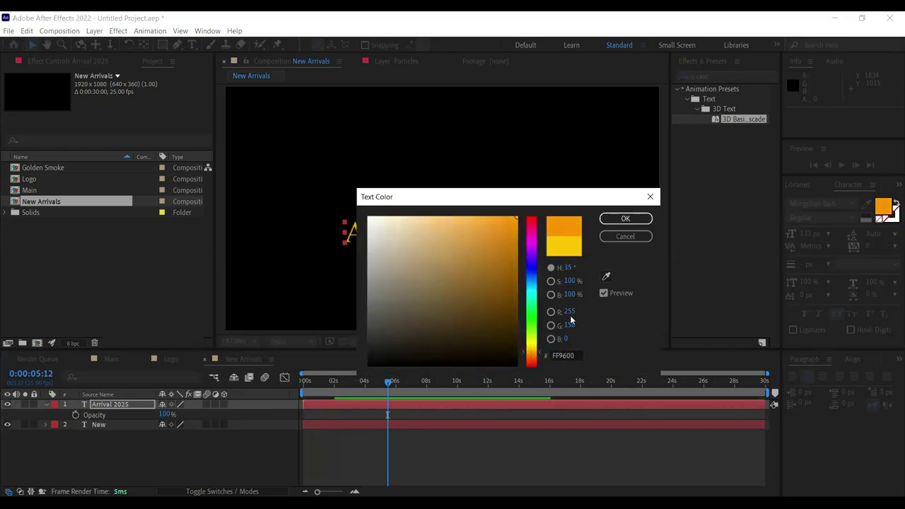
{"action": "key", "text": "Return"}
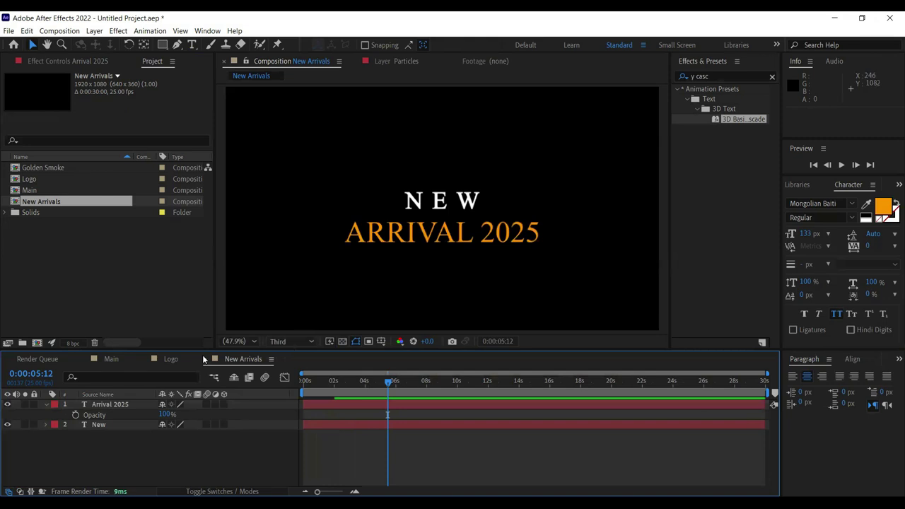
Add the New Arrivals composition to Main between Logo and Golden Smoke, move it straight down about 102 px and preview the result.
{"action": "left_click", "coordinate": [111, 359]}
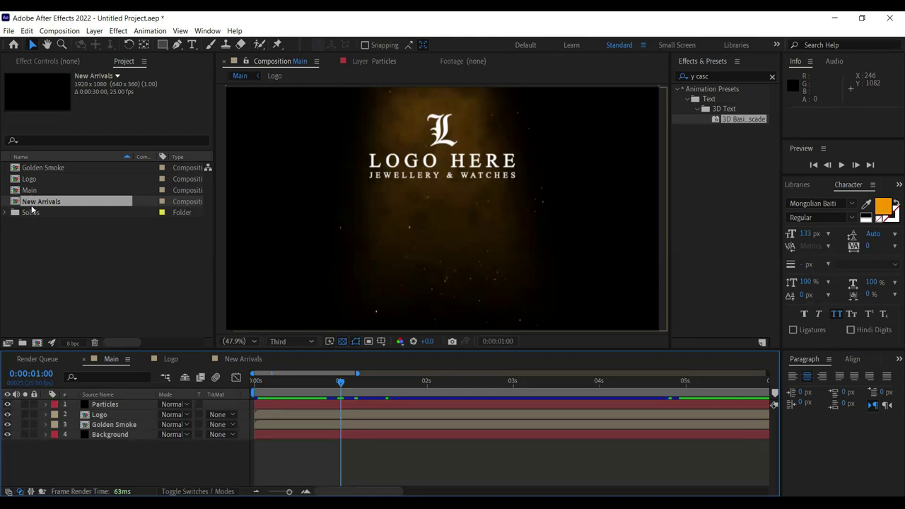
{"action": "left_click_drag", "start_coordinate": [98, 427], "coordinate": [111, 428]}
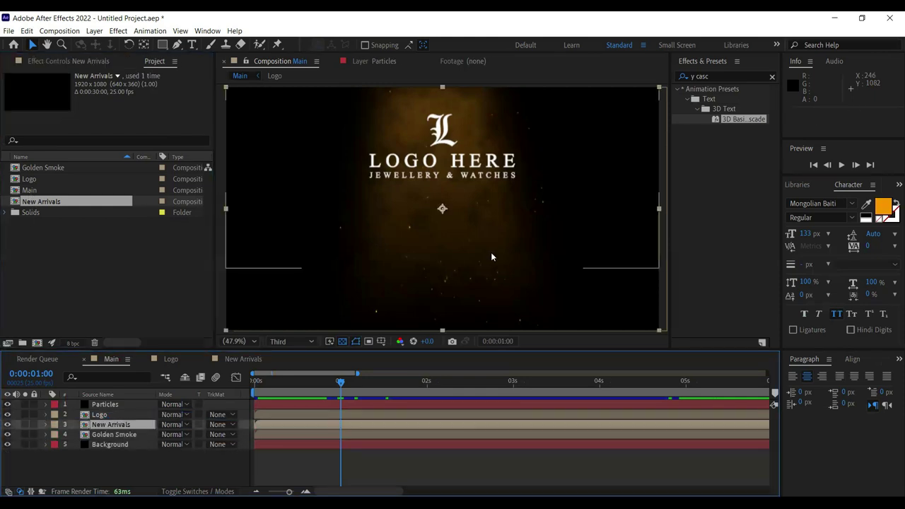
{"action": "left_click_drag", "start_coordinate": [445, 231], "coordinate": [444, 254]}
{"action": "left_click", "coordinate": [224, 384]}
{"action": "key", "text": "Home"}
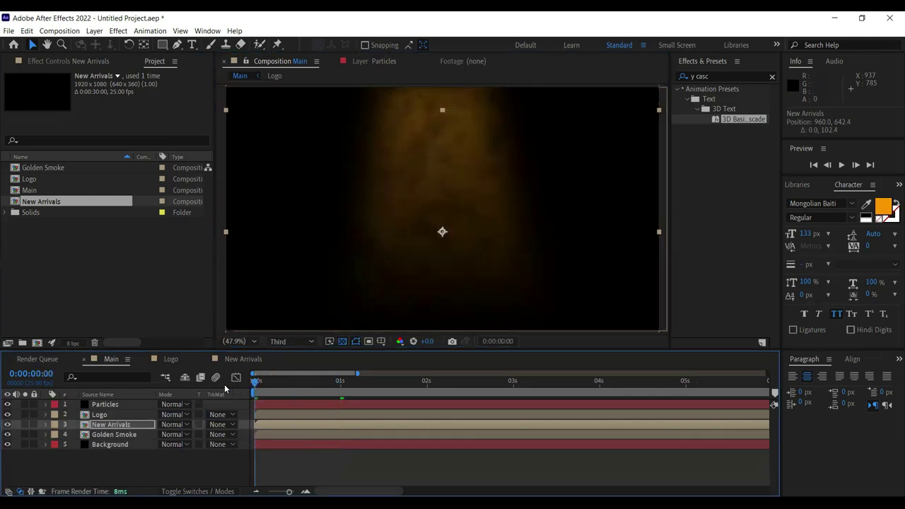
{"action": "key", "text": "space"}
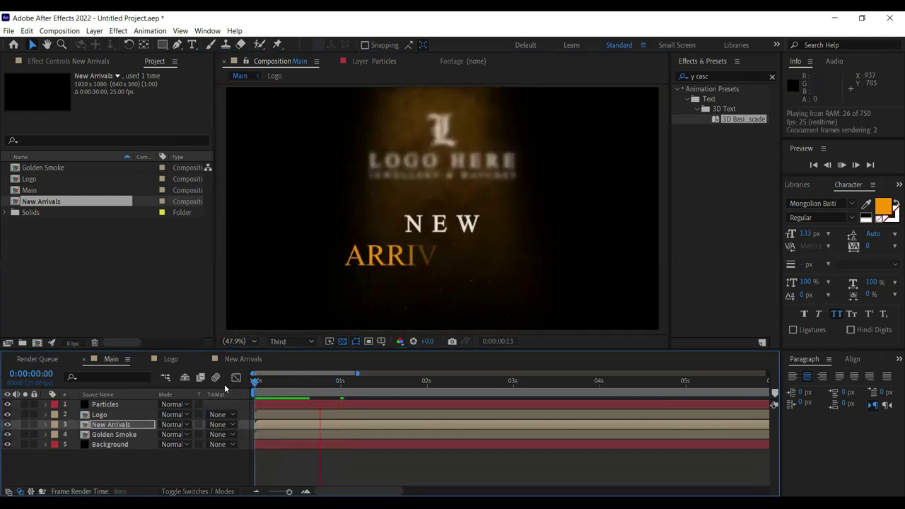
{"action": "left_click", "coordinate": [339, 381]}
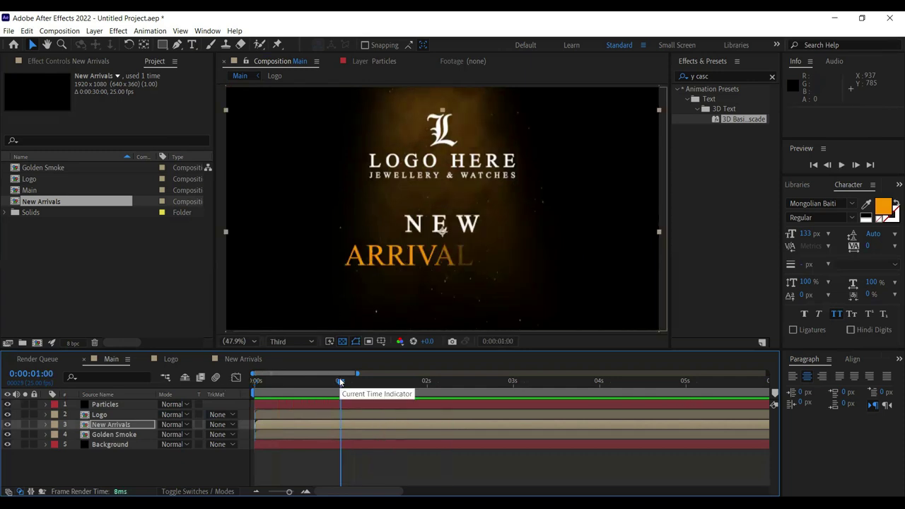
Make the New Arrivals layer start at 0:00:02:00 in Main and preview the timing from the beginning.
{"action": "left_click", "coordinate": [427, 386]}
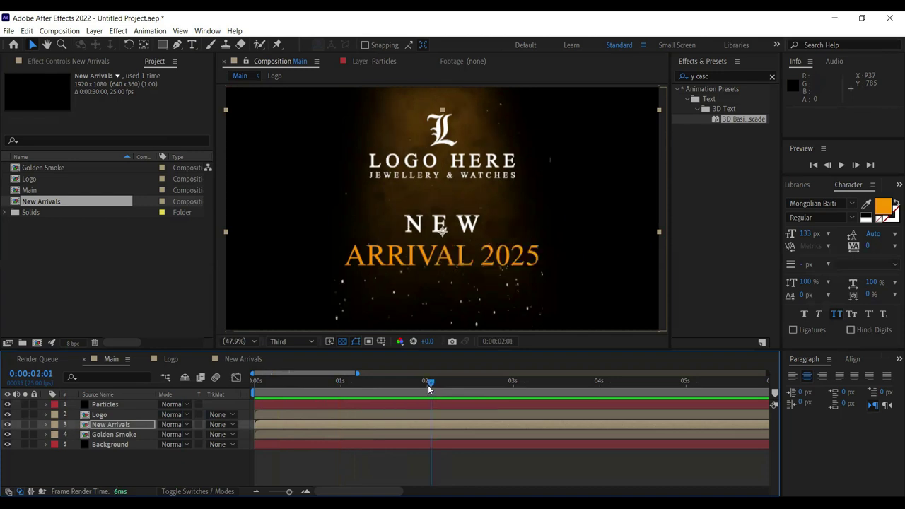
{"action": "left_click", "coordinate": [111, 424]}
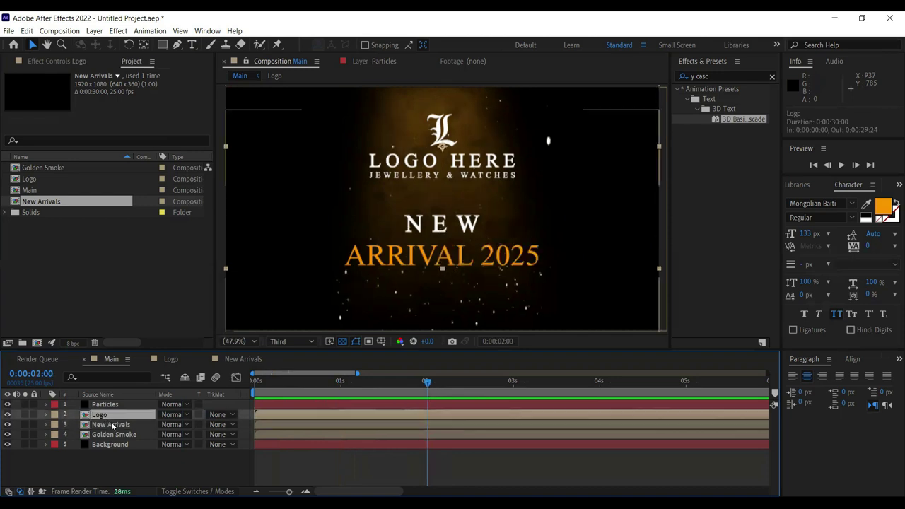
{"action": "key", "text": "["}
{"action": "left_click_drag", "start_coordinate": [433, 383], "coordinate": [241, 382]}
{"action": "key", "text": "space"}
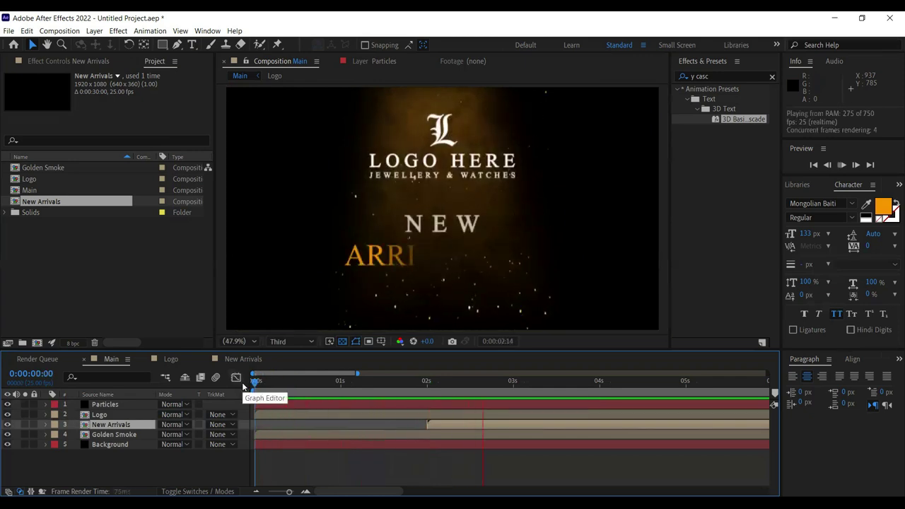
{"action": "left_click", "coordinate": [449, 382]}
In the New Arrivals composition, shift the Arrival 2025 layer 18 frames later and preview the change in Main.
{"action": "left_click", "coordinate": [248, 359]}
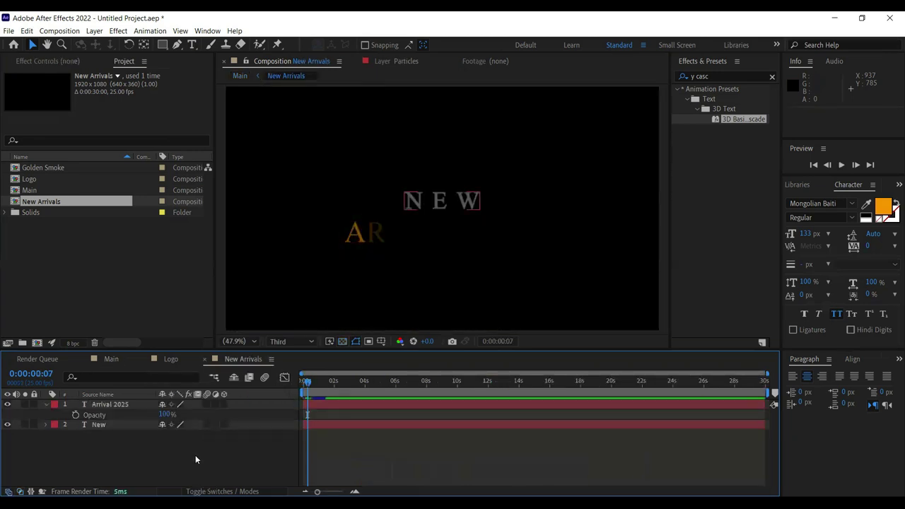
{"action": "left_click", "coordinate": [127, 403]}
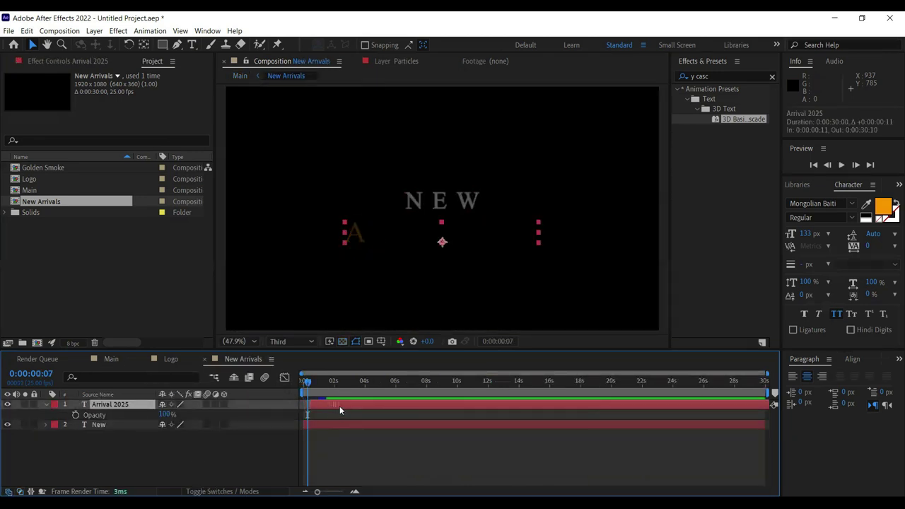
{"action": "left_click", "coordinate": [111, 359]}
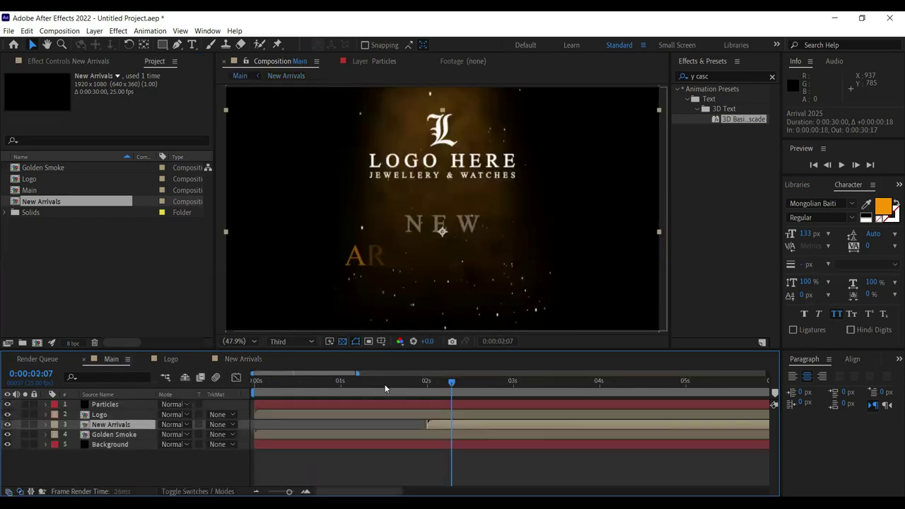
{"action": "left_click", "coordinate": [424, 383]}
{"action": "key", "text": "space"}
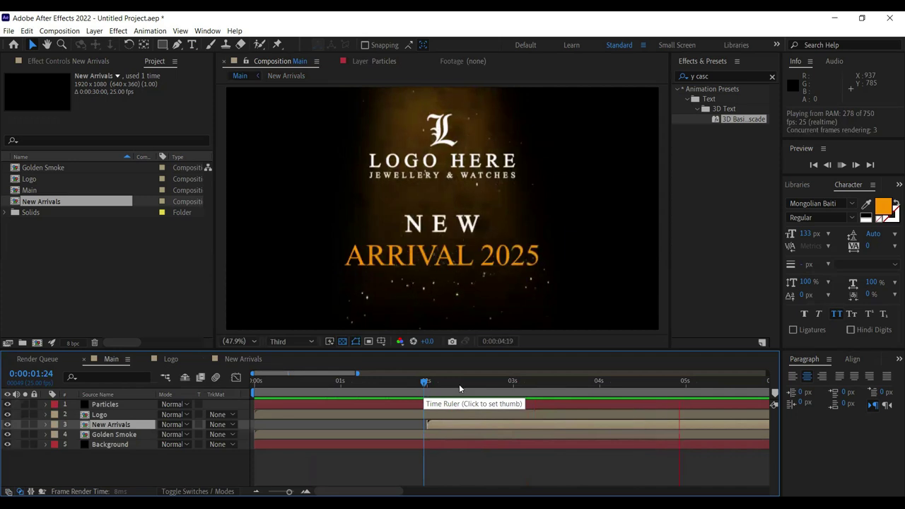
{"action": "key", "text": "space"}
Tighten the New text's letter spacing, make the Arrival 2025 text smaller and closer beneath it, and preview Main from the start.
{"action": "key", "text": "ctrl+t"}
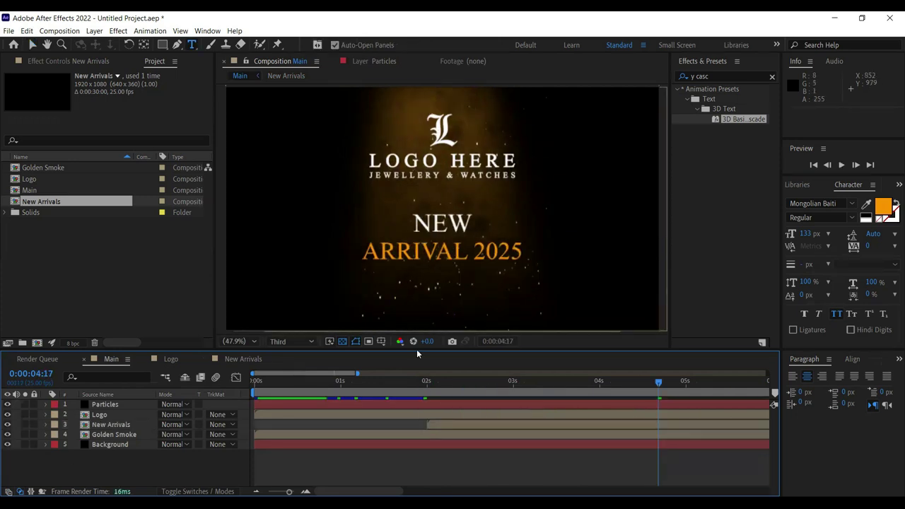
{"action": "key", "text": "space"}
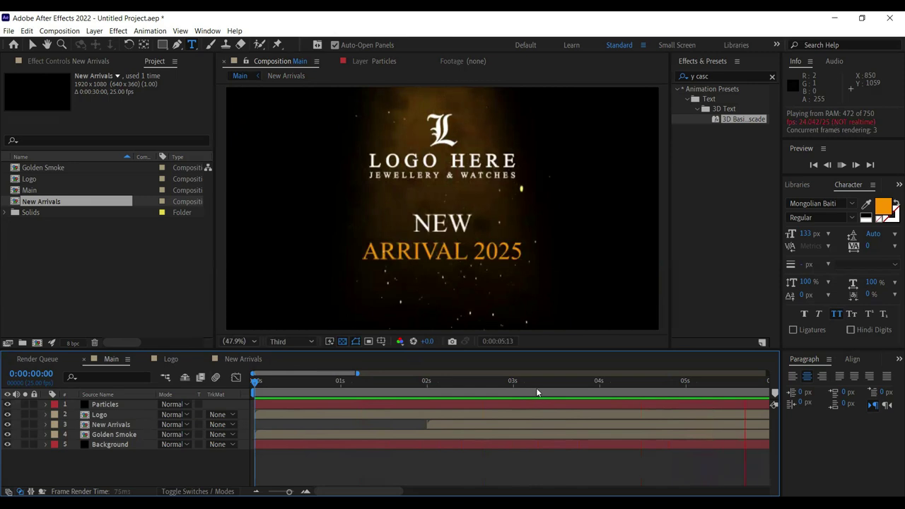
Keyframe the Logo layer's position at 0:00:07:24 and move it horizontally to 402.0, 264.3 at 0:00:10:00.
{"action": "left_click_drag", "start_coordinate": [357, 369], "coordinate": [458, 383]}
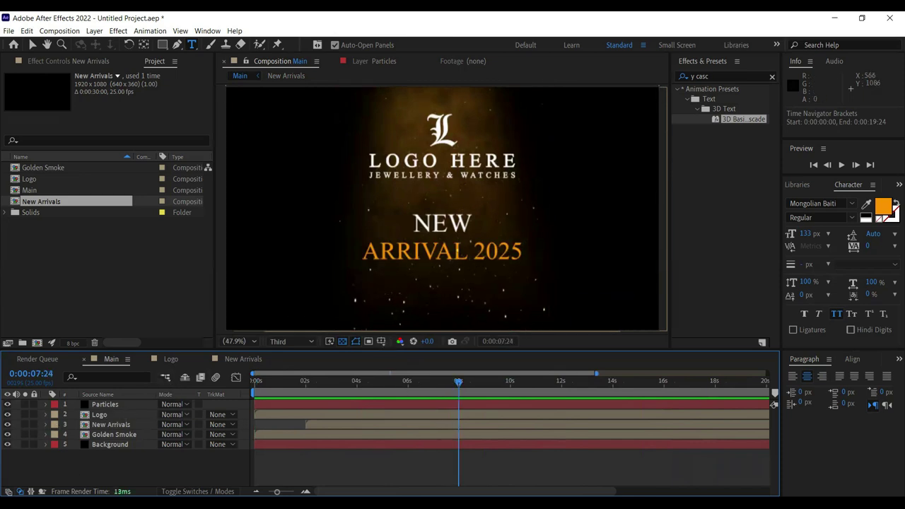
{"action": "left_click", "coordinate": [110, 444]}
{"action": "left_click", "coordinate": [109, 460]}
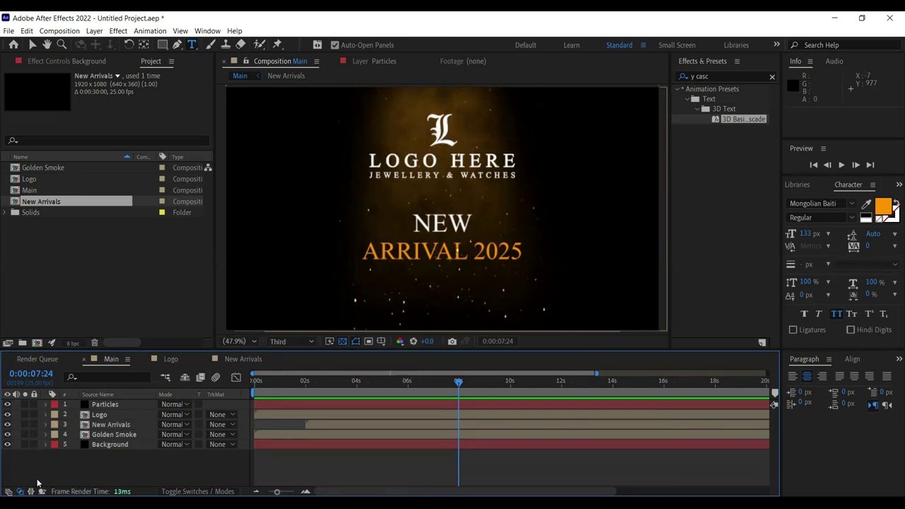
{"action": "left_click", "coordinate": [100, 415]}
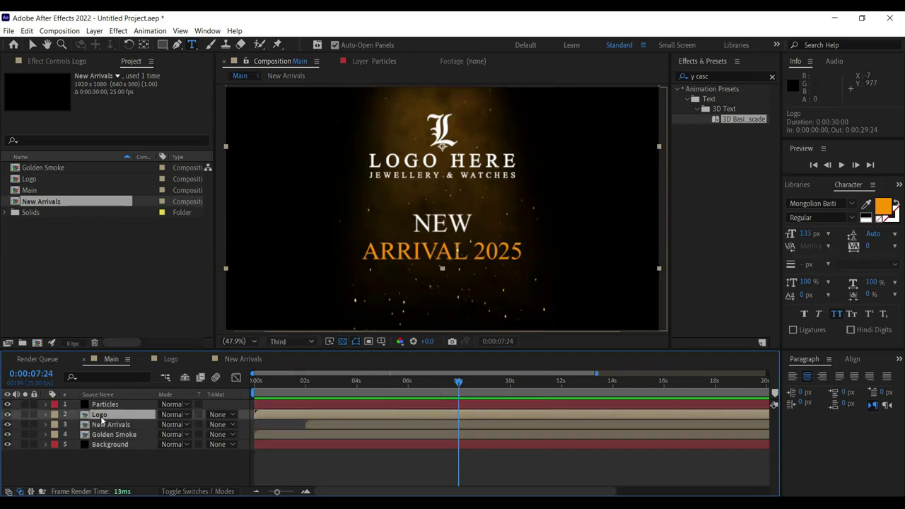
{"action": "key", "text": "p"}
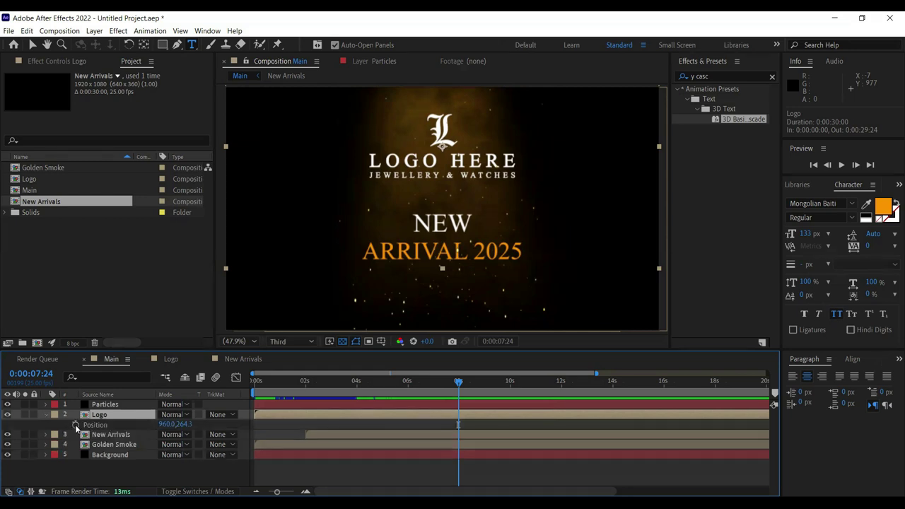
{"action": "left_click", "coordinate": [75, 427]}
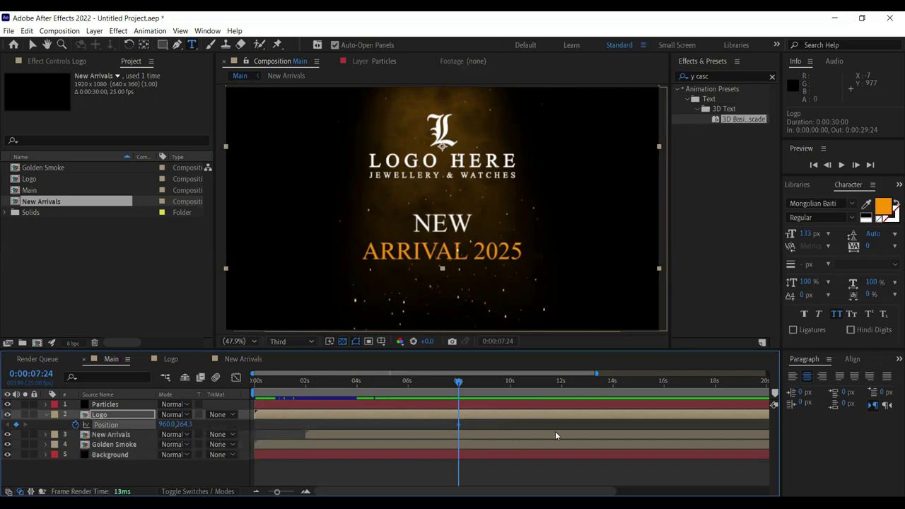
{"action": "left_click", "coordinate": [511, 385]}
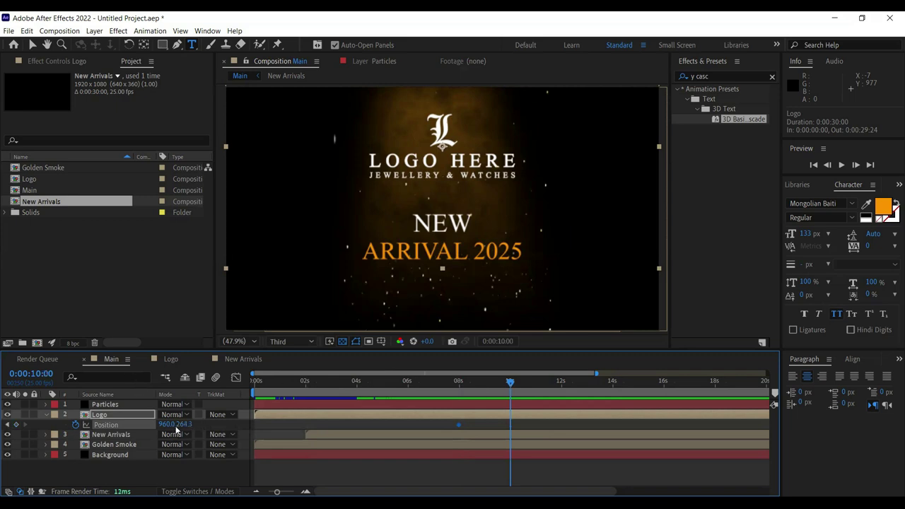
{"action": "left_click_drag", "start_coordinate": [176, 425], "coordinate": [127, 434]}
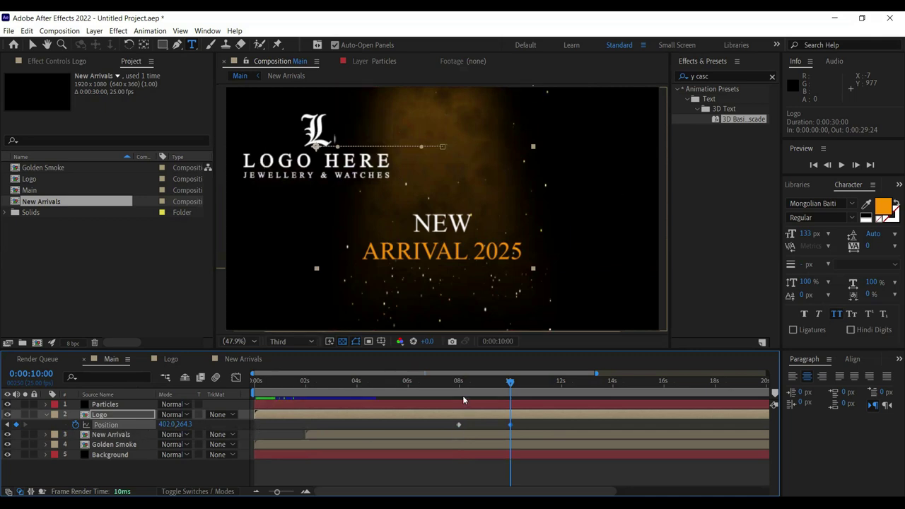
Ease the Logo layer's position keyframes, reshape the speed graph to peak early and slow towards the end, and preview the move.
{"action": "left_click_drag", "start_coordinate": [519, 425], "coordinate": [446, 419]}
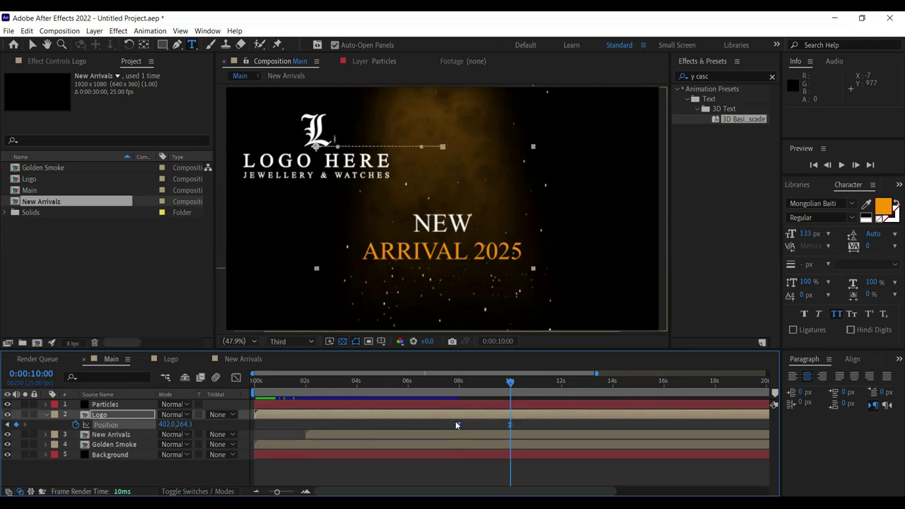
{"action": "left_click", "coordinate": [237, 379]}
{"action": "left_click_drag", "start_coordinate": [453, 400], "coordinate": [462, 464]}
{"action": "left_click", "coordinate": [447, 382]}
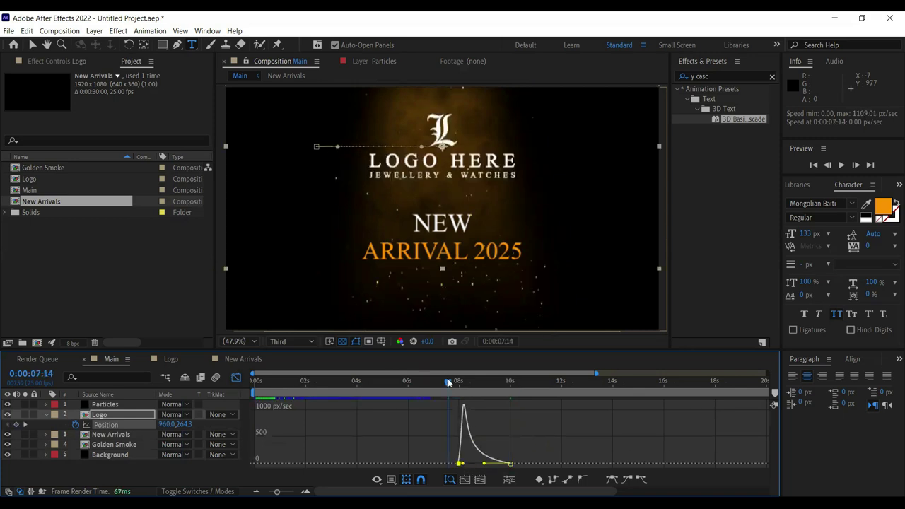
{"action": "key", "text": "space"}
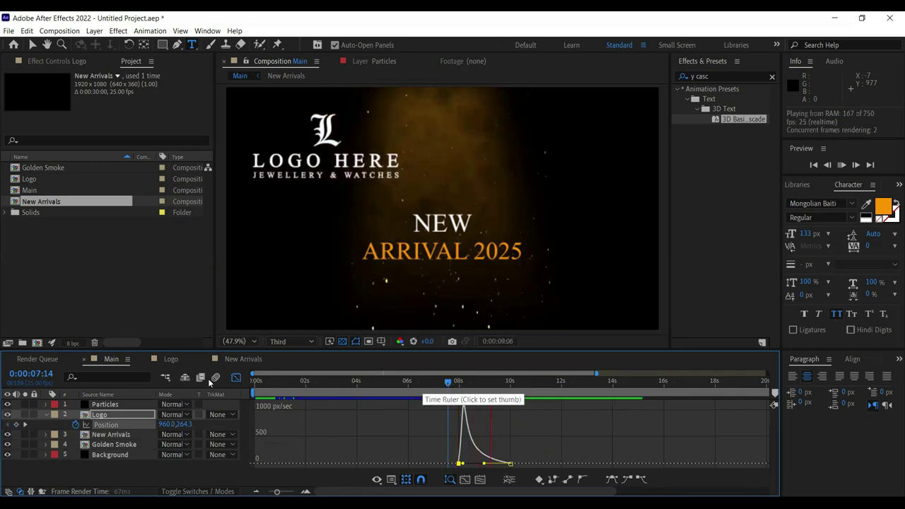
{"action": "key", "text": "Home"}
{"action": "left_click", "coordinate": [235, 378]}
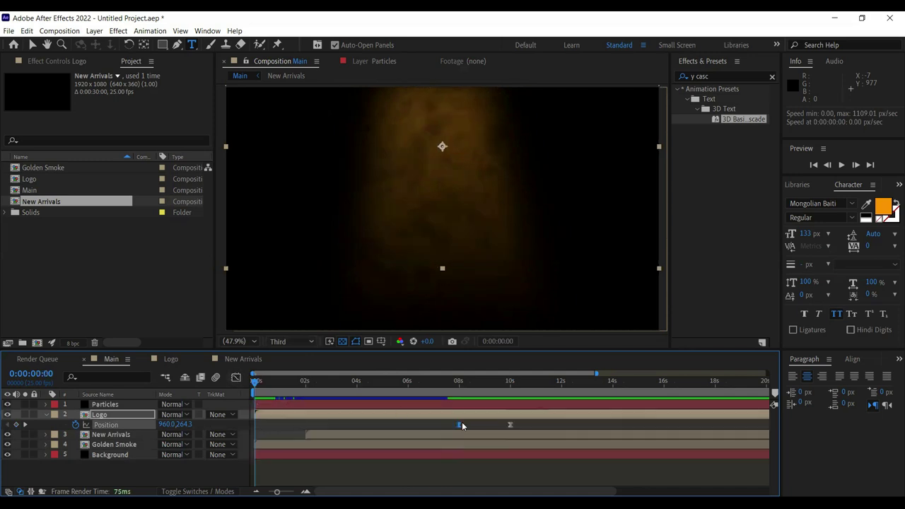
Go to 0:00:07:24 and show the layer switches and the Parent & Link column in the Main timeline.
{"action": "left_click", "coordinate": [459, 385]}
{"action": "left_click_drag", "start_coordinate": [461, 387], "coordinate": [457, 390]}
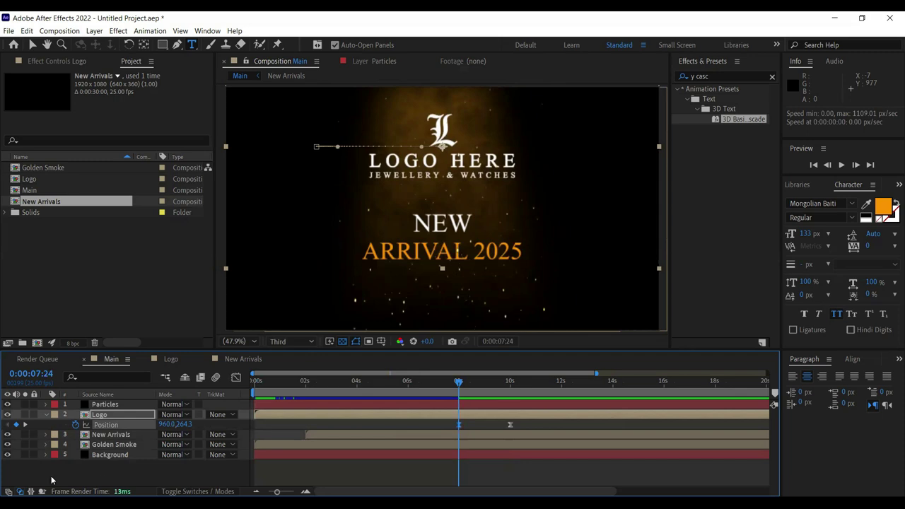
{"action": "left_click", "coordinate": [191, 491]}
{"action": "left_click", "coordinate": [212, 491]}
{"action": "left_click", "coordinate": [191, 490]}
{"action": "left_click", "coordinate": [212, 491]}
{"action": "left_click", "coordinate": [212, 491]}
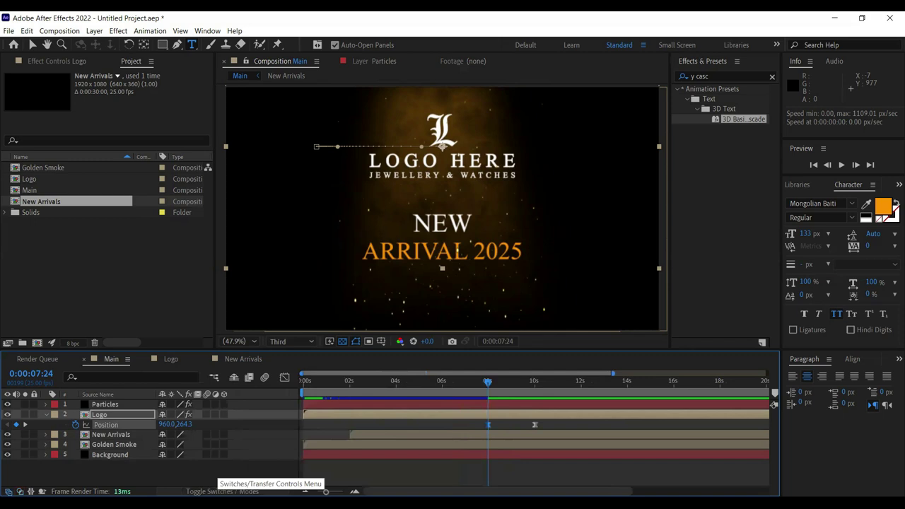
{"action": "right_click", "coordinate": [244, 391]}
{"action": "mouse_move", "coordinate": [299, 427]}
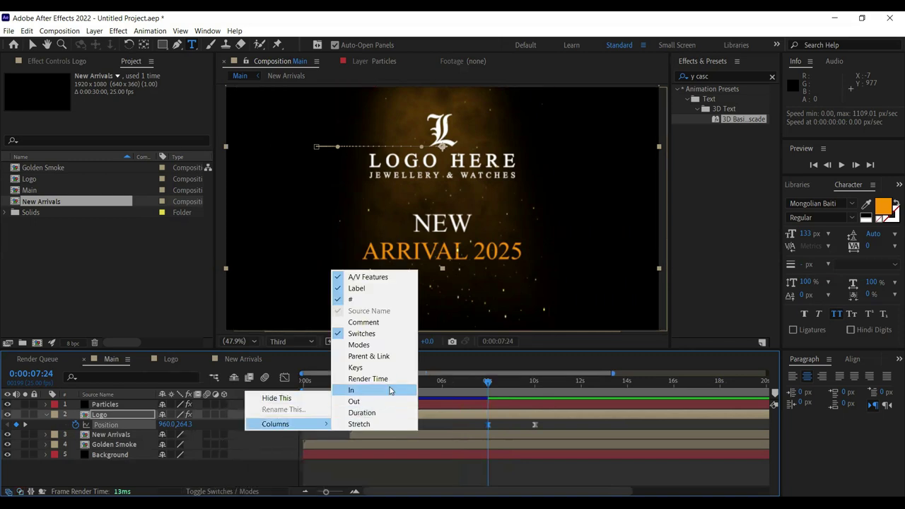
{"action": "left_click", "coordinate": [368, 356]}
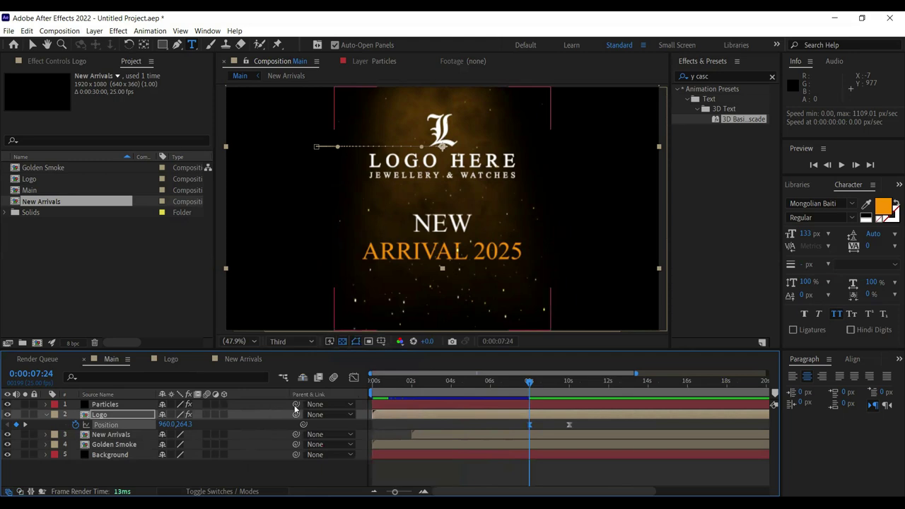
Parent the Particles, New Arrivals and Golden Smoke layers to the Logo layer.
{"action": "left_click", "coordinate": [276, 404]}
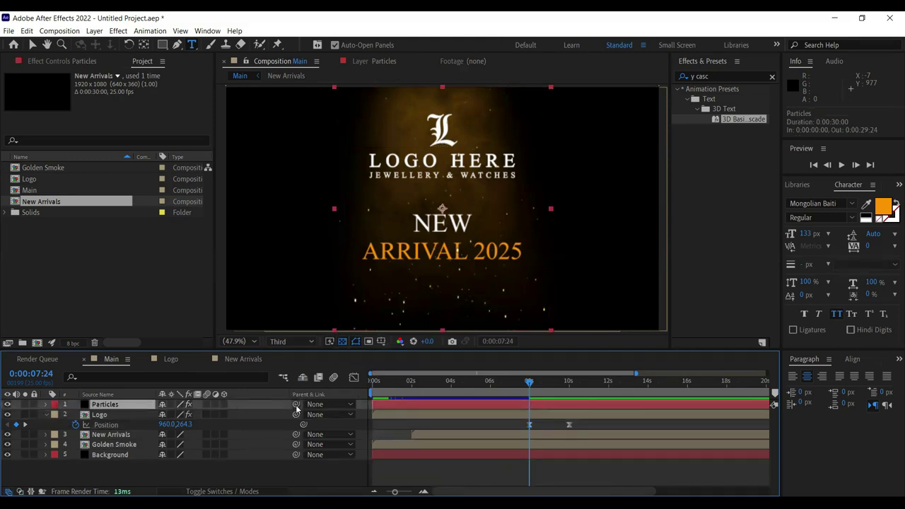
{"action": "left_click_drag", "start_coordinate": [296, 404], "coordinate": [120, 418]}
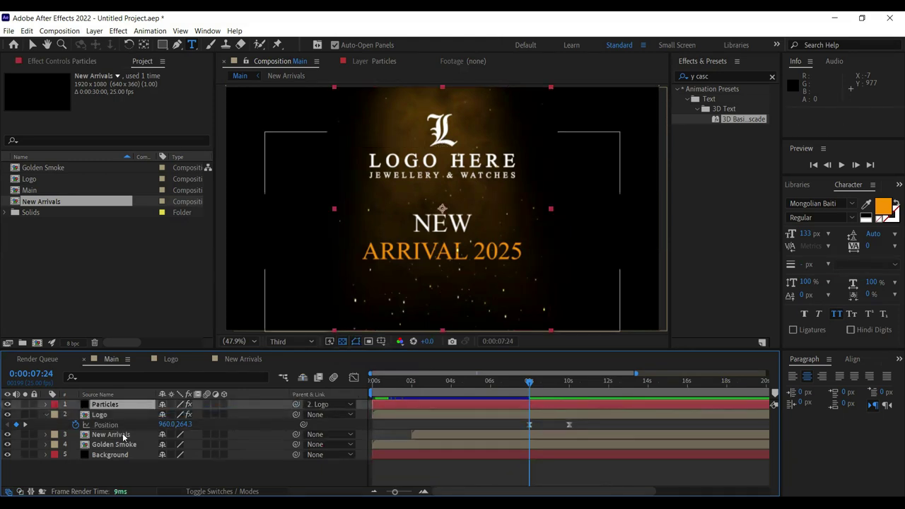
{"action": "left_click", "coordinate": [117, 435]}
{"action": "left_click_drag", "start_coordinate": [296, 434], "coordinate": [124, 417]}
{"action": "left_click", "coordinate": [130, 445]}
{"action": "left_click_drag", "start_coordinate": [295, 446], "coordinate": [104, 418]}
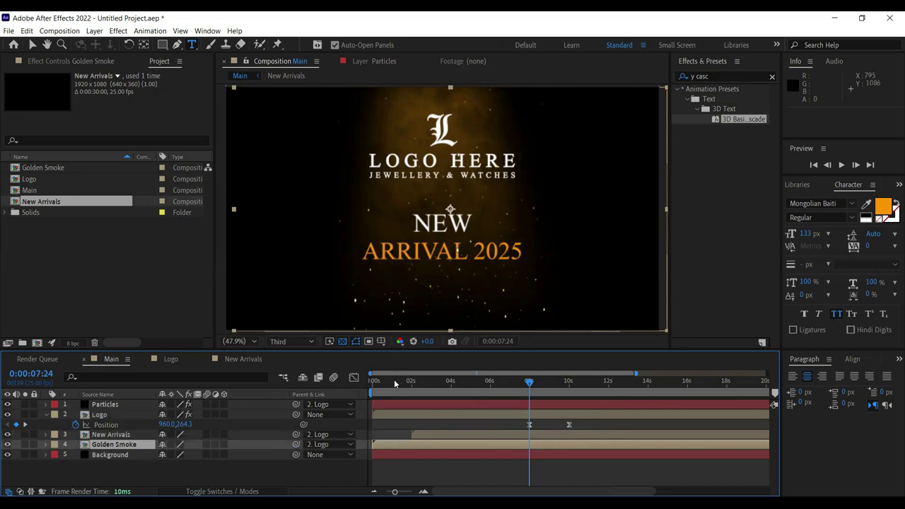
Preview Main from the start and examine how the parented layers follow the logo's move up to 0:00:10:00.
{"action": "left_click_drag", "start_coordinate": [393, 379], "coordinate": [360, 380]}
{"action": "key", "text": "space"}
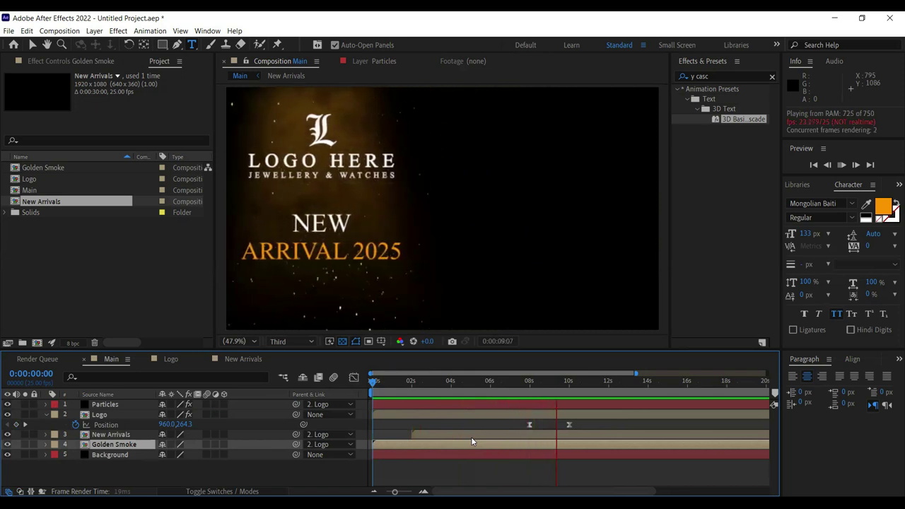
{"action": "left_click_drag", "start_coordinate": [547, 384], "coordinate": [563, 383]}
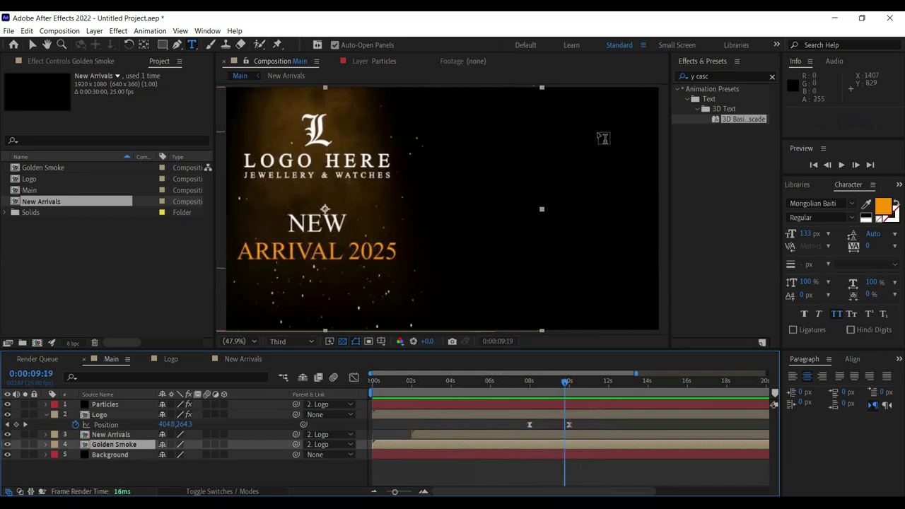
{"action": "left_click", "coordinate": [570, 385]}
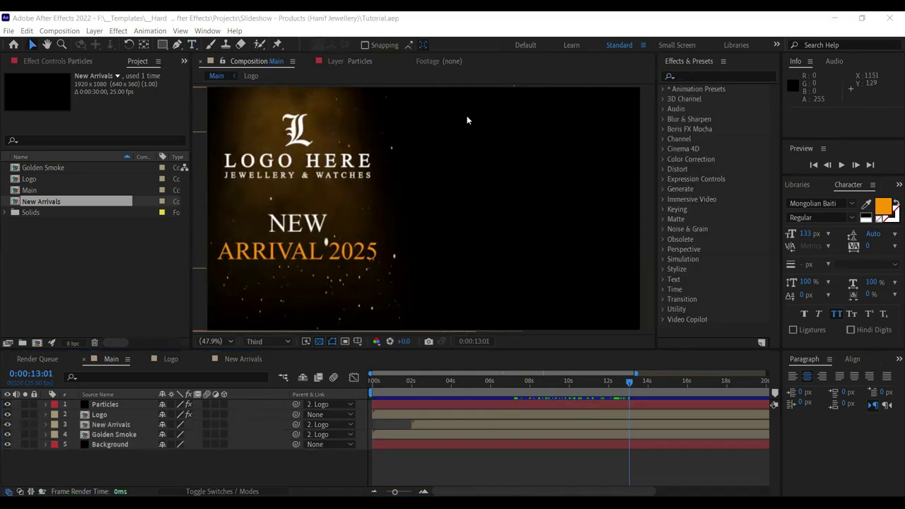
At 0:00:10:10, draw a tall ellipse shape about 760 by 1416 px over the empty area beside the logo and title.
{"action": "left_click", "coordinate": [201, 375]}
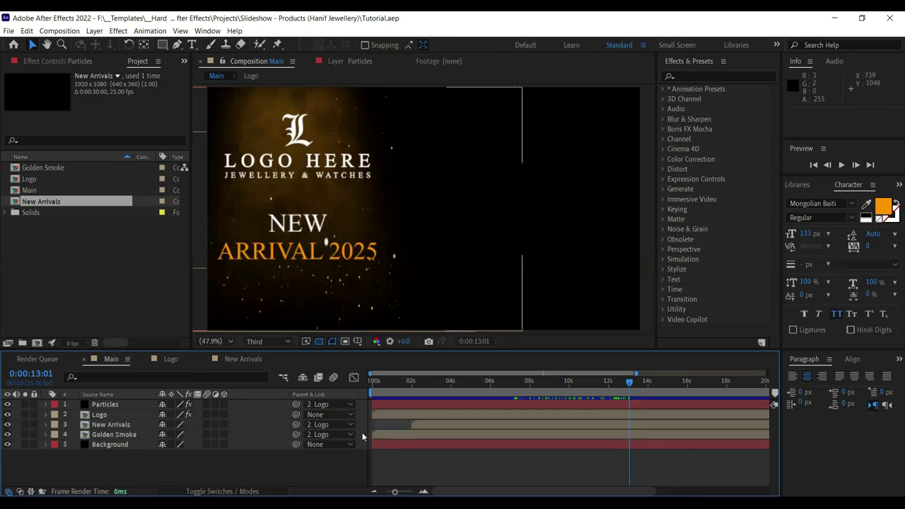
{"action": "left_click_drag", "start_coordinate": [403, 384], "coordinate": [429, 384]}
{"action": "left_click_drag", "start_coordinate": [429, 385], "coordinate": [577, 384]}
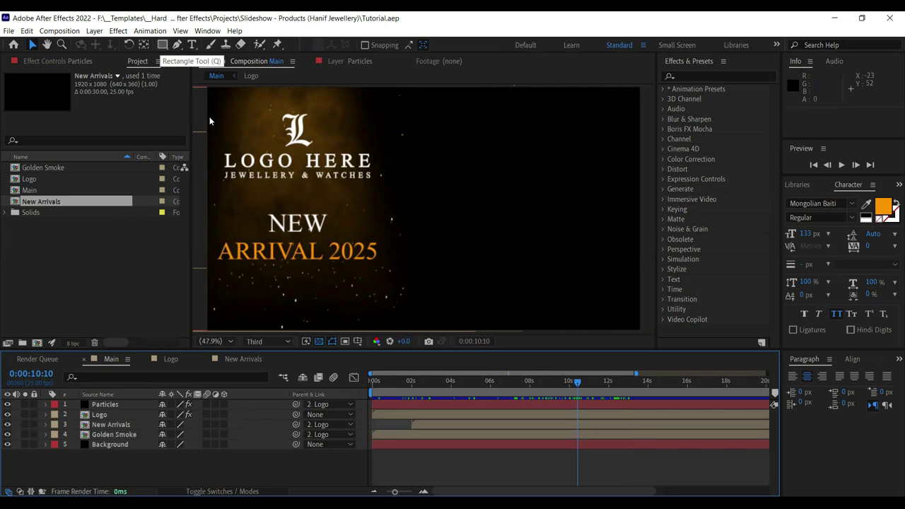
{"action": "key", "text": "q"}
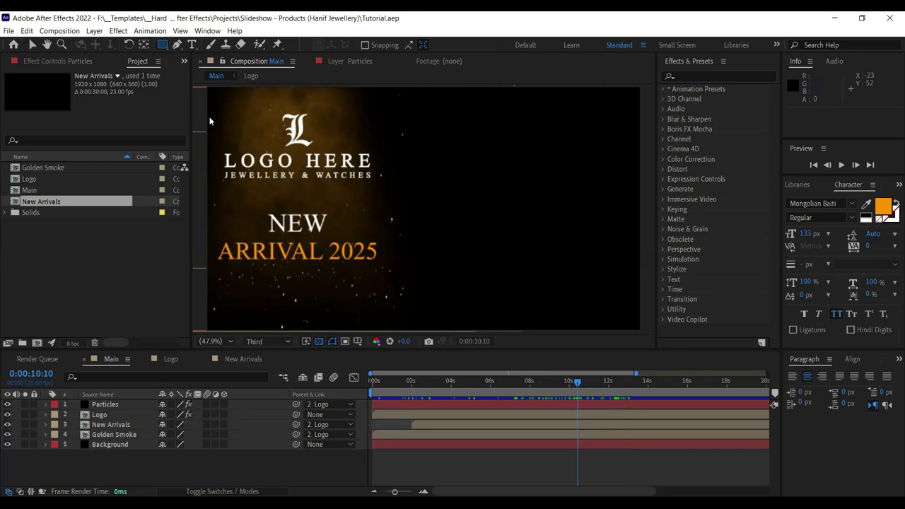
{"action": "key", "text": "q"}
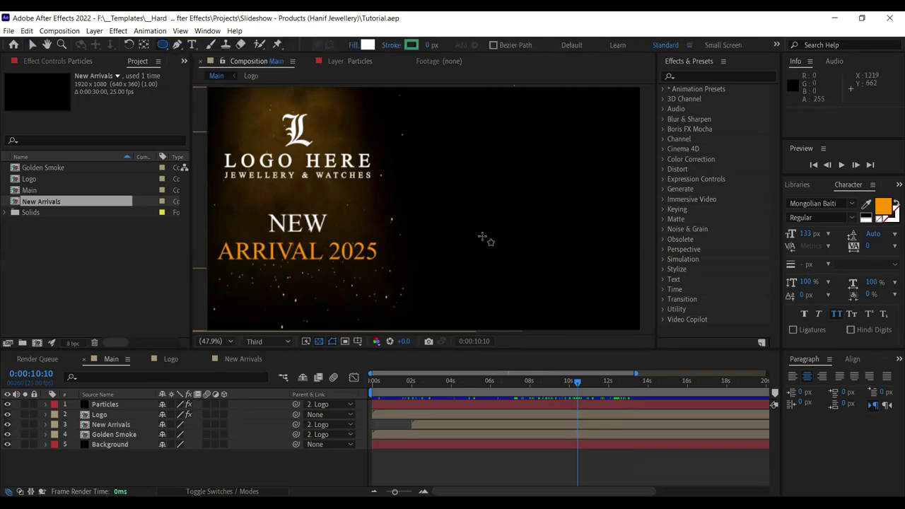
{"action": "scroll", "coordinate": [483, 237], "scroll_direction": "down", "scroll_amount": 3}
{"action": "mouse_move", "coordinate": [462, 138]}
{"action": "left_mouse_down"}
{"action": "mouse_move", "coordinate": [606, 273]}
{"action": "mouse_move", "coordinate": [549, 327]}
{"action": "mouse_move", "coordinate": [606, 319]}
{"action": "mouse_move", "coordinate": [587, 306]}
{"action": "mouse_move", "coordinate": [552, 304]}
{"action": "left_mouse_up"}
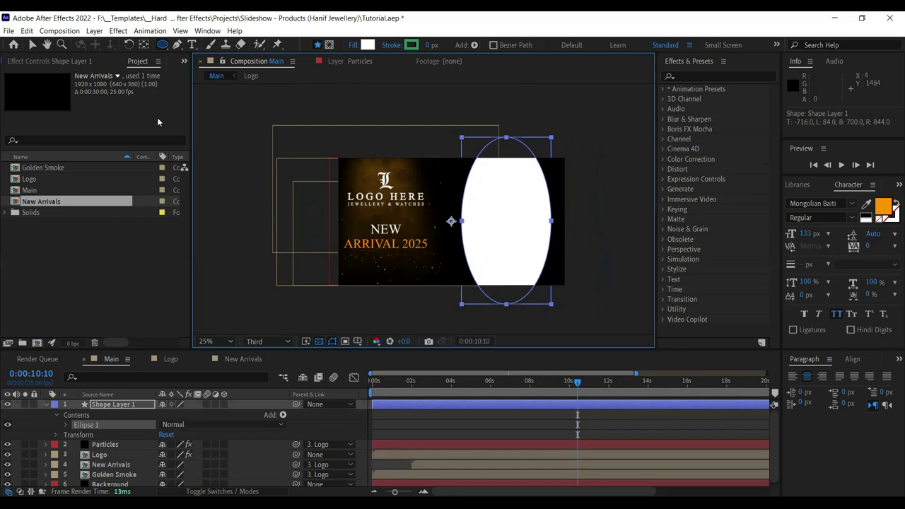
Give the ellipse a brownish-orange stroke with a width of 46 px.
{"action": "left_click", "coordinate": [410, 44]}
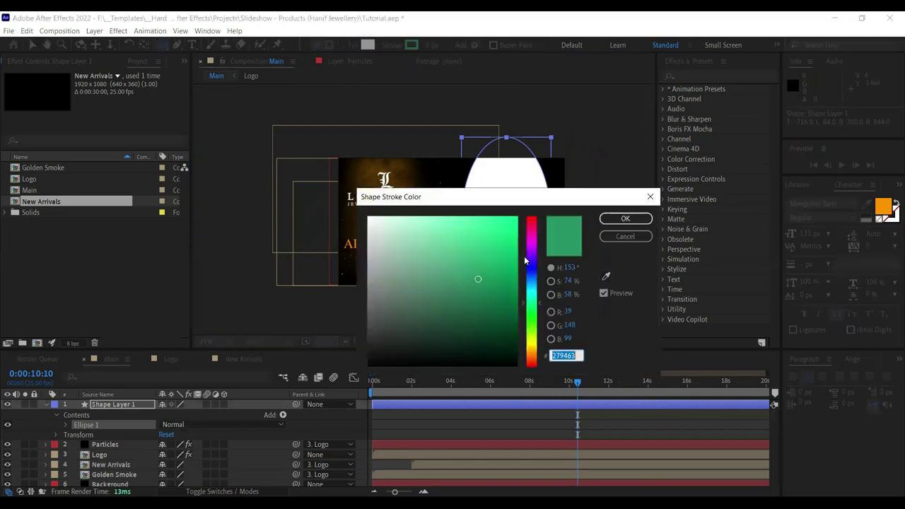
{"action": "left_click", "coordinate": [531, 354]}
{"action": "mouse_move", "coordinate": [508, 268]}
{"action": "left_mouse_down"}
{"action": "mouse_move", "coordinate": [507, 281]}
{"action": "mouse_move", "coordinate": [495, 268]}
{"action": "mouse_move", "coordinate": [499, 254]}
{"action": "left_mouse_up"}
{"action": "left_click", "coordinate": [622, 219]}
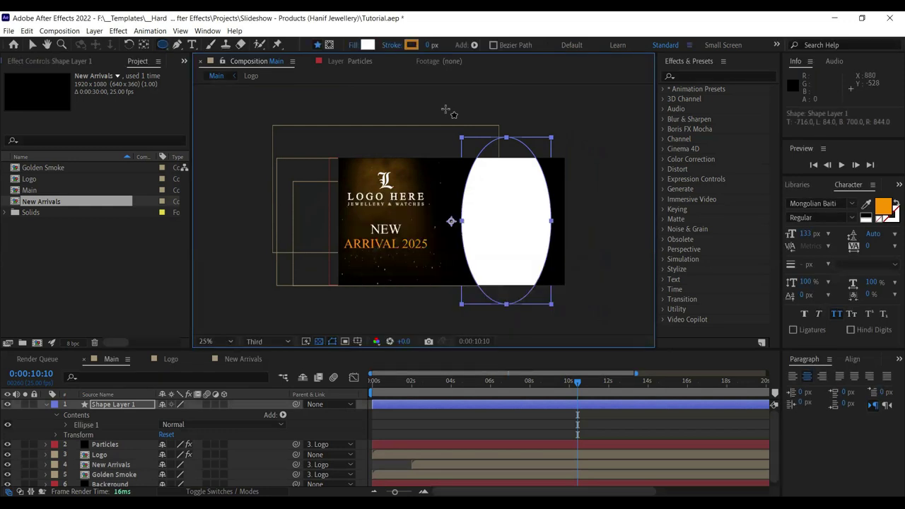
{"action": "left_click_drag", "start_coordinate": [432, 44], "coordinate": [451, 45]}
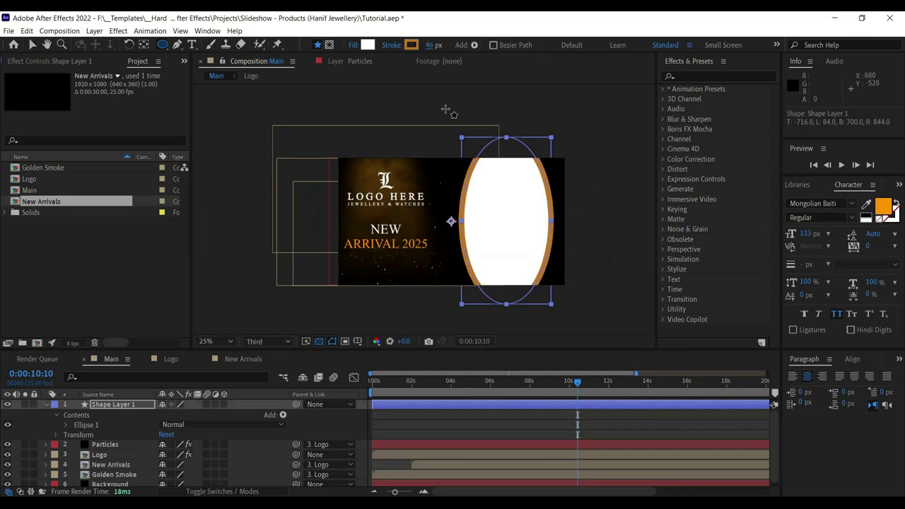
{"action": "left_click", "coordinate": [51, 417]}
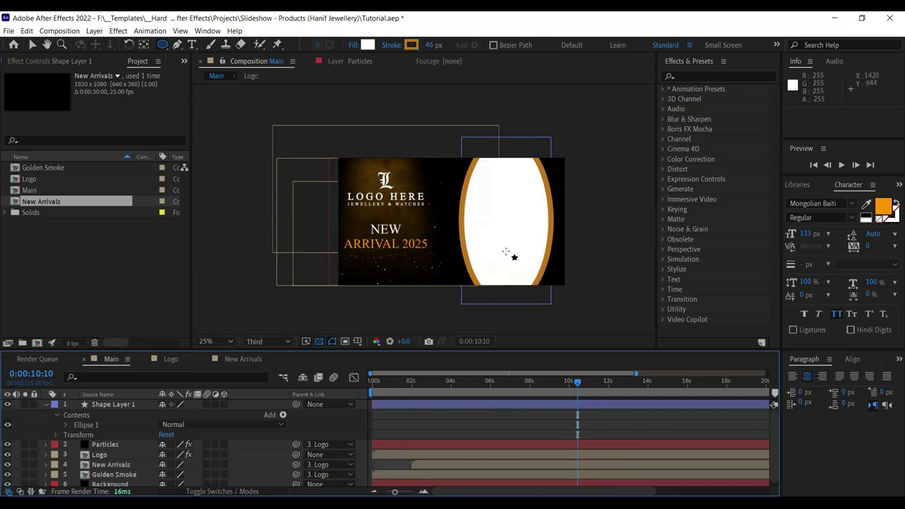
Unlink the ellipse layer's scale proportions and set its scale to 236.0, 157.0%.
{"action": "left_click", "coordinate": [132, 407]}
{"action": "key", "text": "u"}
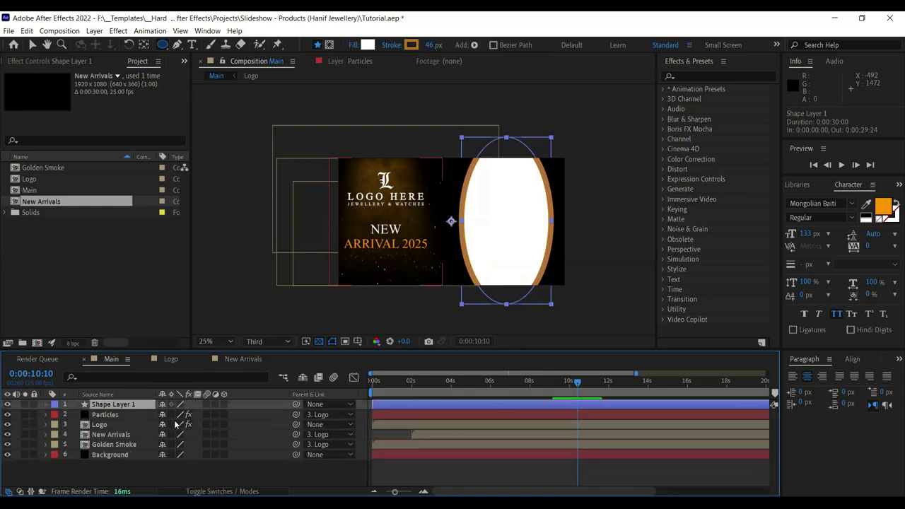
{"action": "key", "text": "s"}
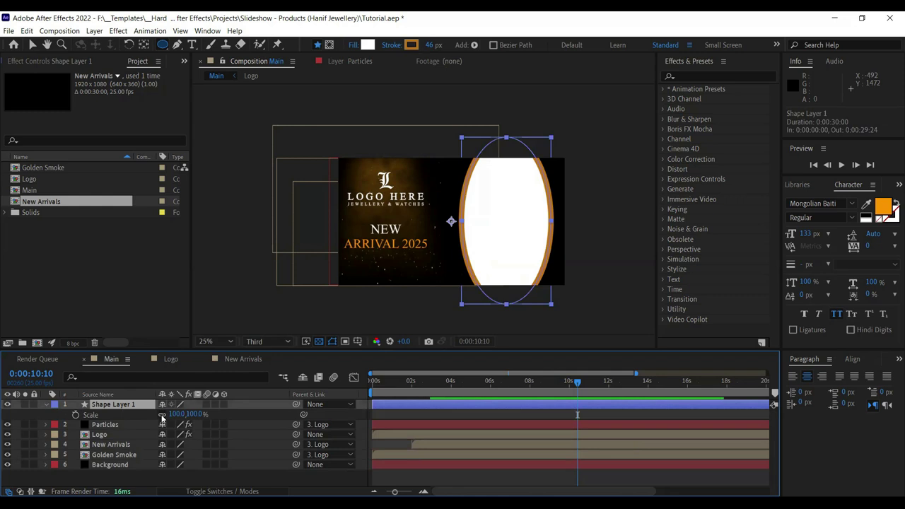
{"action": "left_click", "coordinate": [162, 415]}
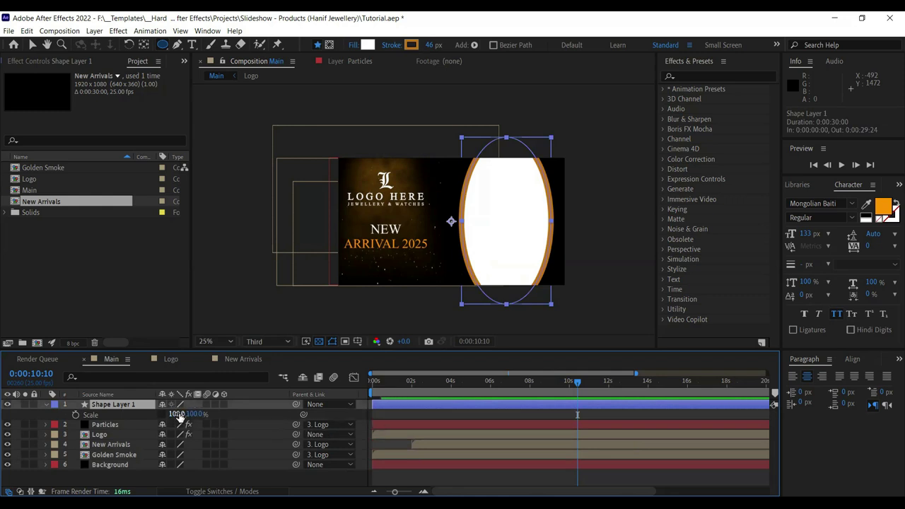
{"action": "left_click", "coordinate": [186, 414]}
{"action": "left_click_drag", "start_coordinate": [183, 415], "coordinate": [271, 421]}
{"action": "left_click_drag", "start_coordinate": [194, 416], "coordinate": [230, 416]}
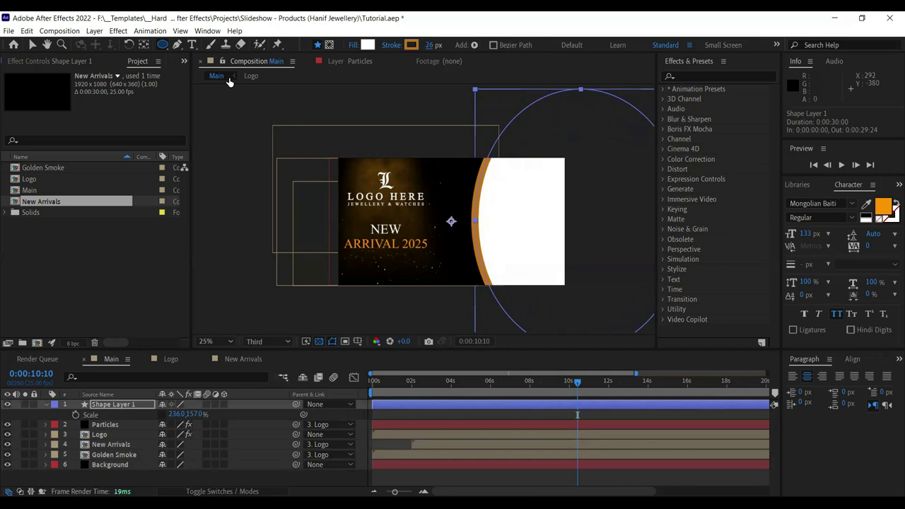
Change the enlarged ellipse's fill colour to black.
{"action": "left_click", "coordinate": [367, 44]}
{"action": "left_click_drag", "start_coordinate": [384, 356], "coordinate": [368, 366]}
{"action": "left_click", "coordinate": [622, 220]}
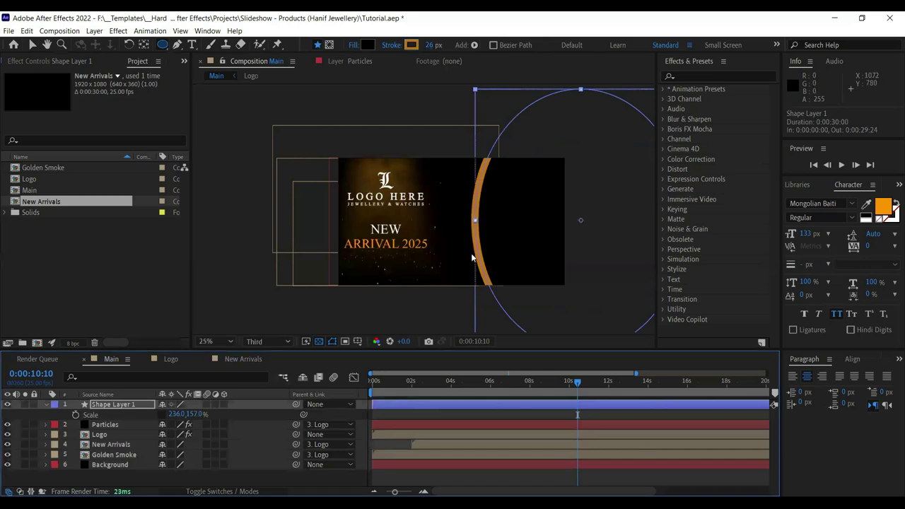
Move the ellipse horizontally until its curved edge sits close beside the title text, and set its stroke width to 14 px.
{"action": "key", "text": "v"}
{"action": "left_click_drag", "start_coordinate": [475, 256], "coordinate": [445, 256]}
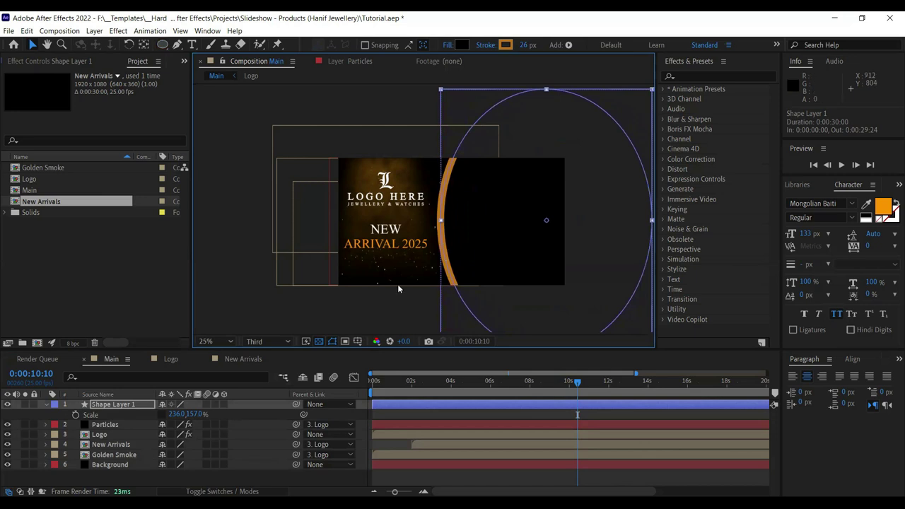
{"action": "left_click_drag", "start_coordinate": [527, 45], "coordinate": [520, 45]}
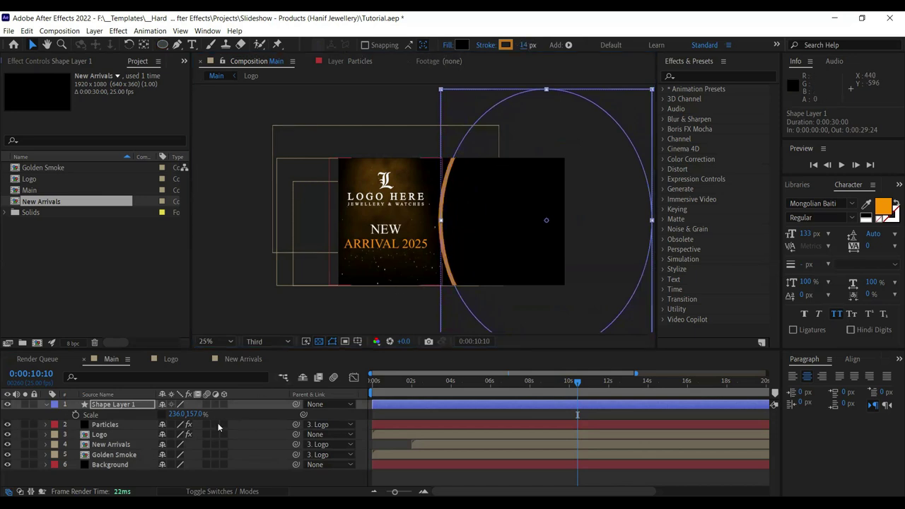
{"action": "left_click", "coordinate": [244, 413]}
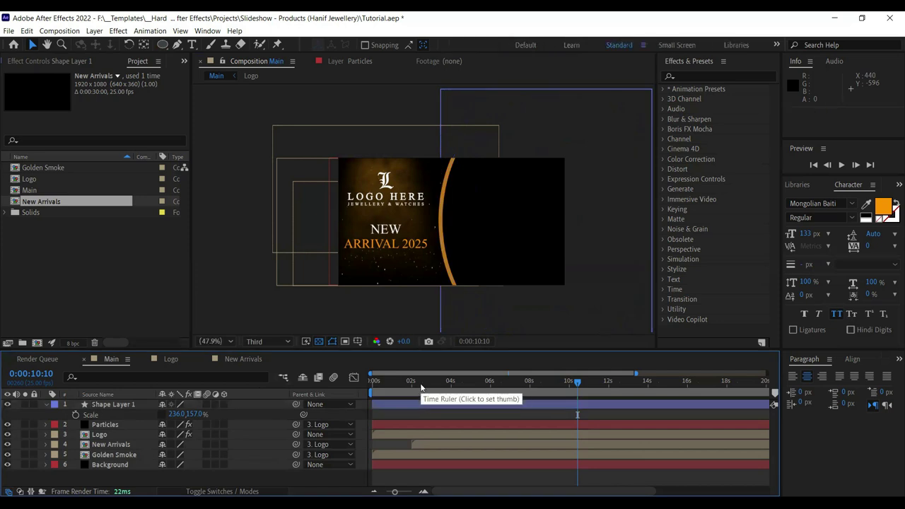
{"action": "key", "text": "shift+slash"}
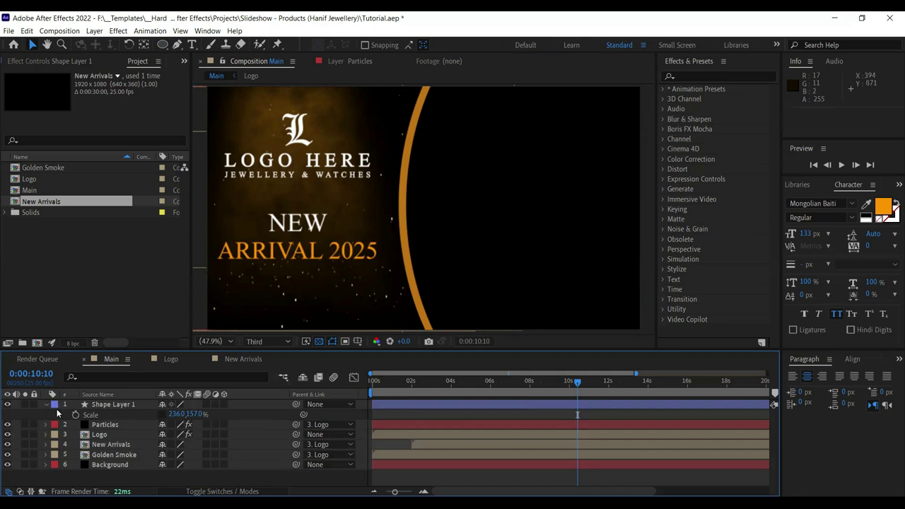
Rename the Shape Layer 1 layer as Stroke.
{"action": "left_click", "coordinate": [112, 406]}
{"action": "right_click", "coordinate": [120, 404]}
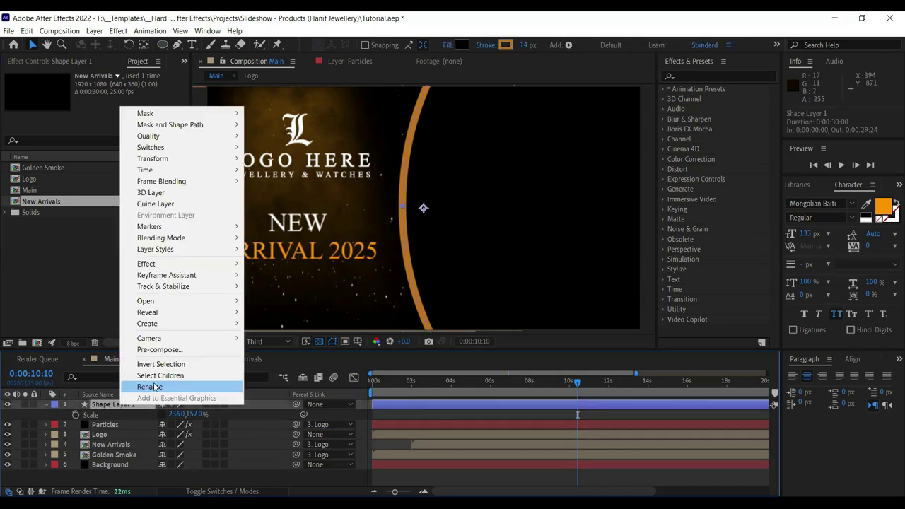
{"action": "left_click", "coordinate": [150, 387]}
{"action": "type", "text": "Stroker"}
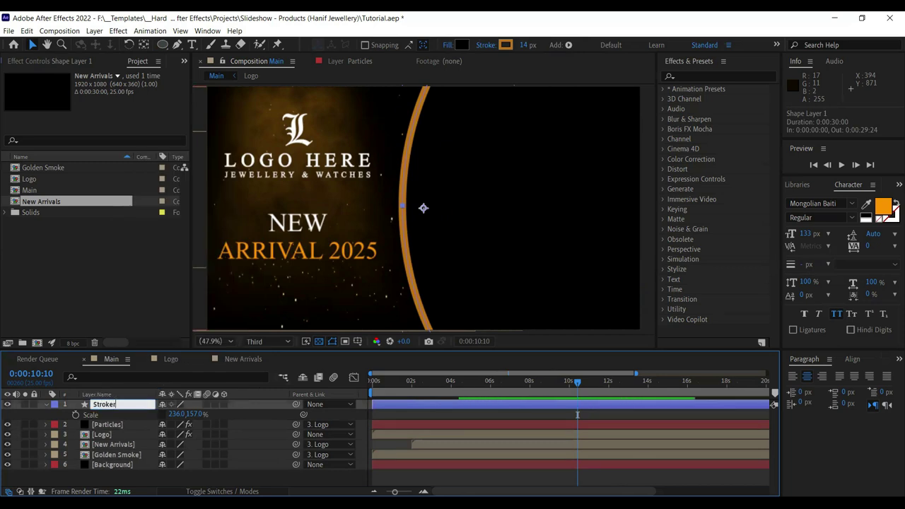
{"action": "key", "text": "BackSpace"}
{"action": "key", "text": "Return"}
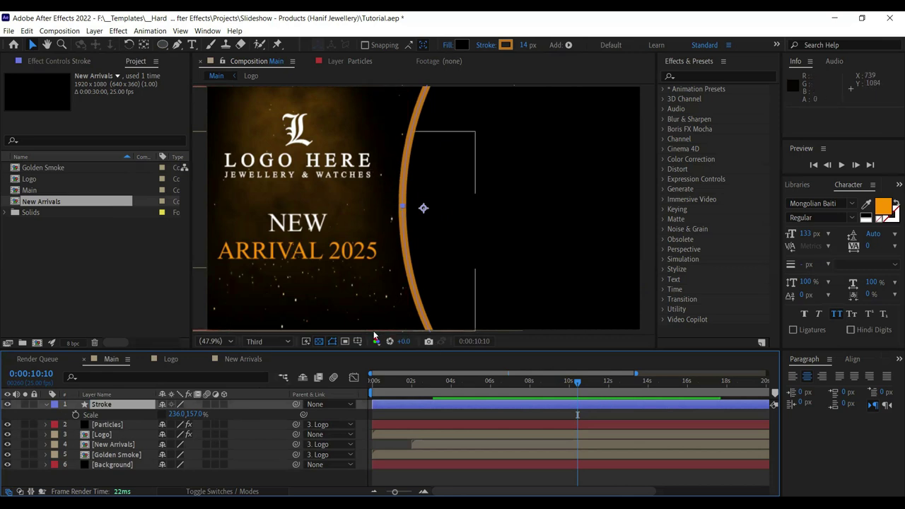
Duplicate the Stroke layer and rename the copy Placeholder.
{"action": "key", "text": "F2"}
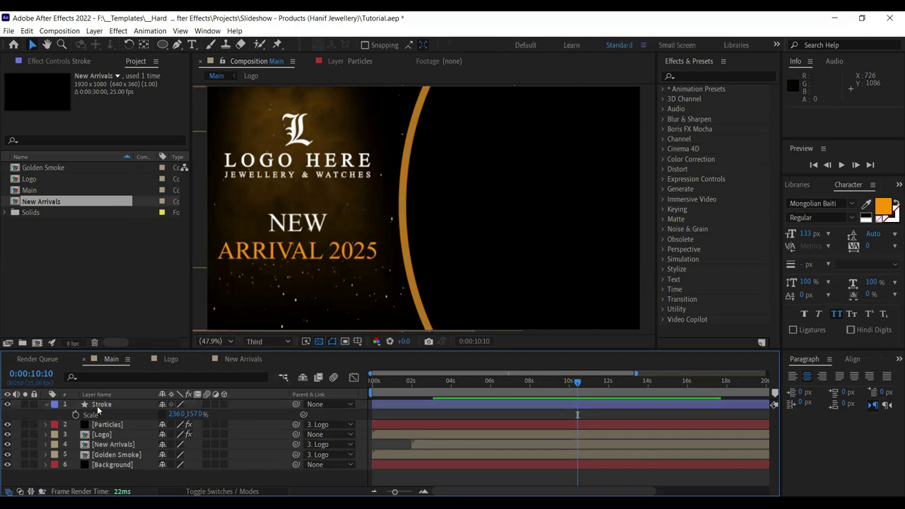
{"action": "left_click", "coordinate": [99, 408]}
{"action": "key", "text": "ctrl+d"}
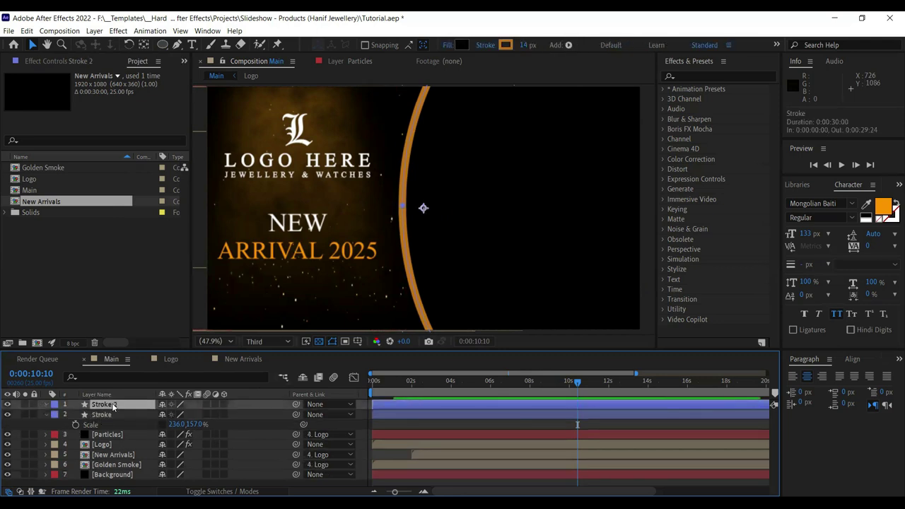
{"action": "right_click", "coordinate": [110, 404]}
{"action": "left_click", "coordinate": [131, 381]}
{"action": "type", "text": "Place"}
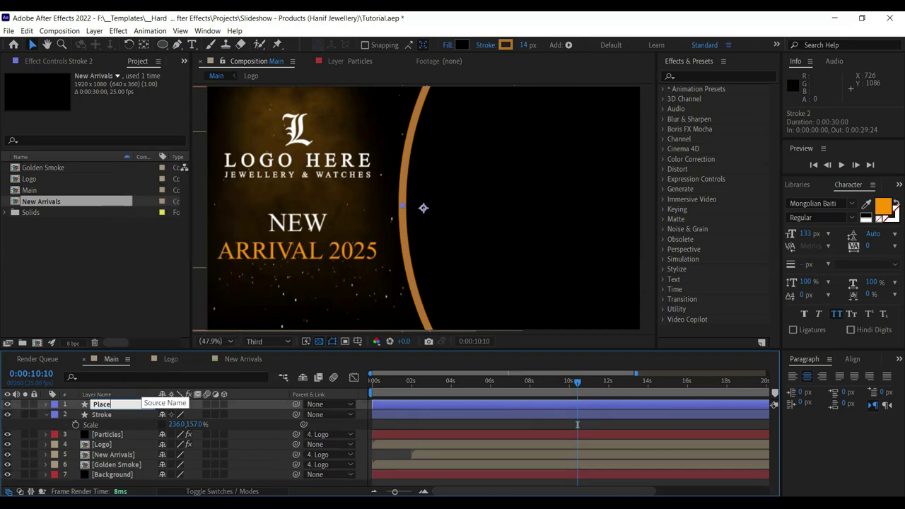
{"action": "type", "text": "holder"}
{"action": "key", "text": "Return"}
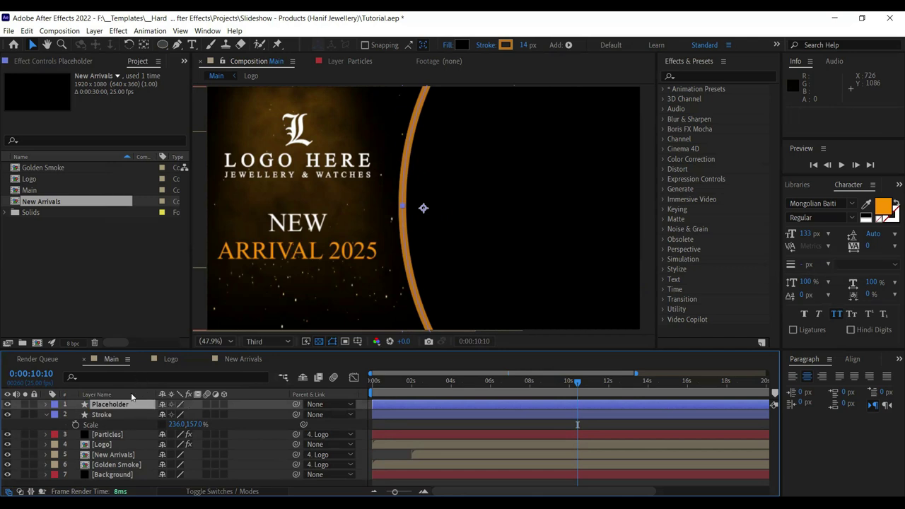
{"action": "left_click", "coordinate": [46, 415]}
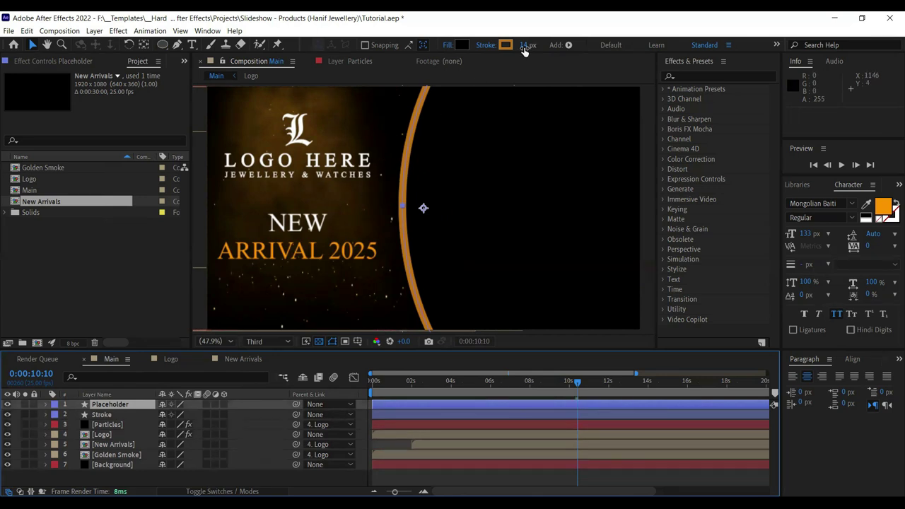
Set the Placeholder ellipse's stroke width to 0 px and shift it horizontally to position 972.5, 540.0 to expose the full orange edge.
{"action": "left_click_drag", "start_coordinate": [525, 45], "coordinate": [508, 47]}
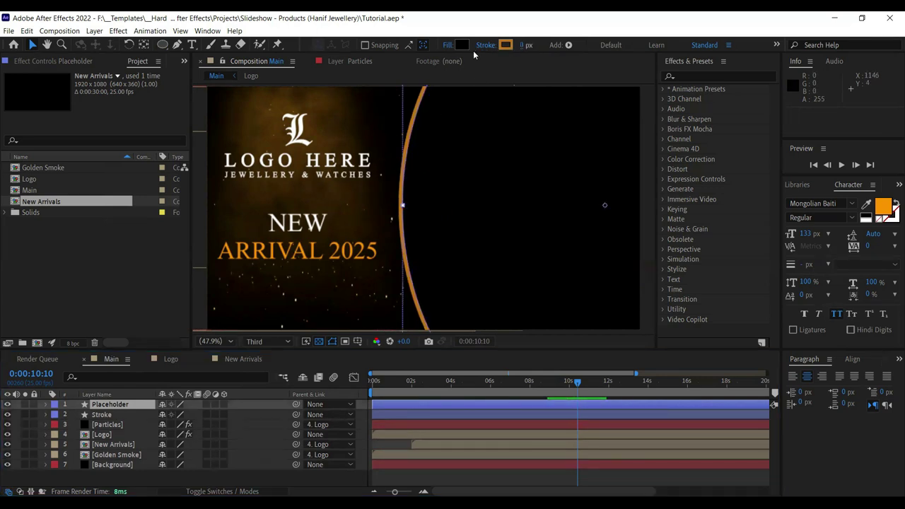
{"action": "left_click", "coordinate": [113, 406]}
{"action": "left_click", "coordinate": [114, 406]}
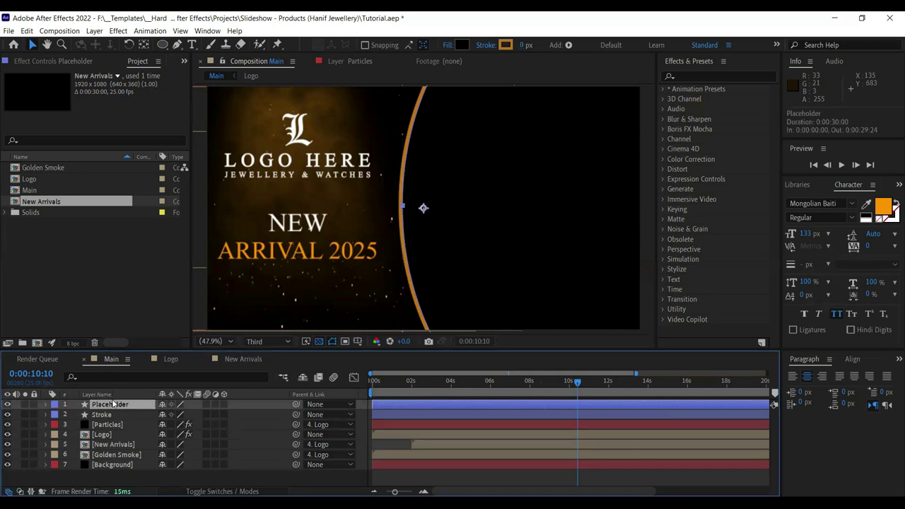
{"action": "left_click", "coordinate": [407, 219]}
{"action": "mouse_move", "coordinate": [407, 219]}
{"action": "left_mouse_down"}
{"action": "mouse_move", "coordinate": [422, 219]}
{"action": "mouse_move", "coordinate": [410, 222]}
{"action": "left_mouse_up"}
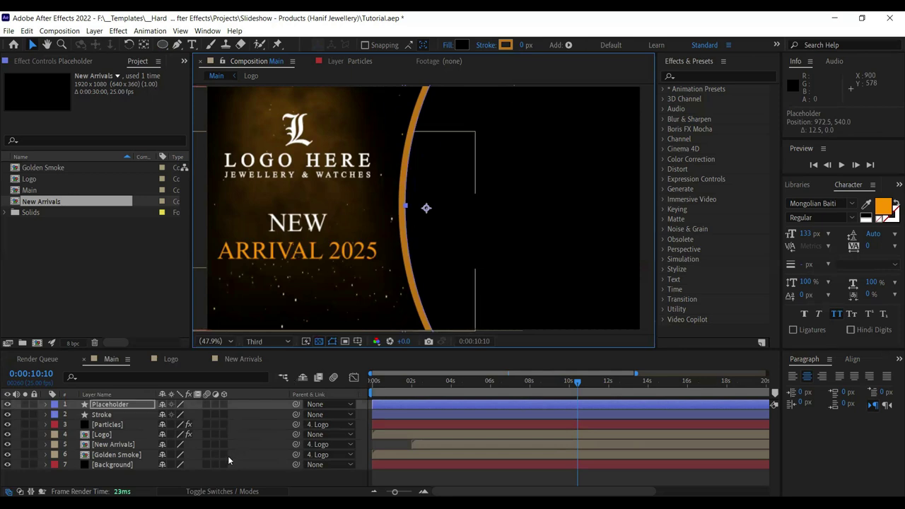
Pre-compose the Placeholder and Stroke layers together into a new composition named Image 1.
{"action": "left_click", "coordinate": [99, 473]}
{"action": "left_click", "coordinate": [108, 415]}
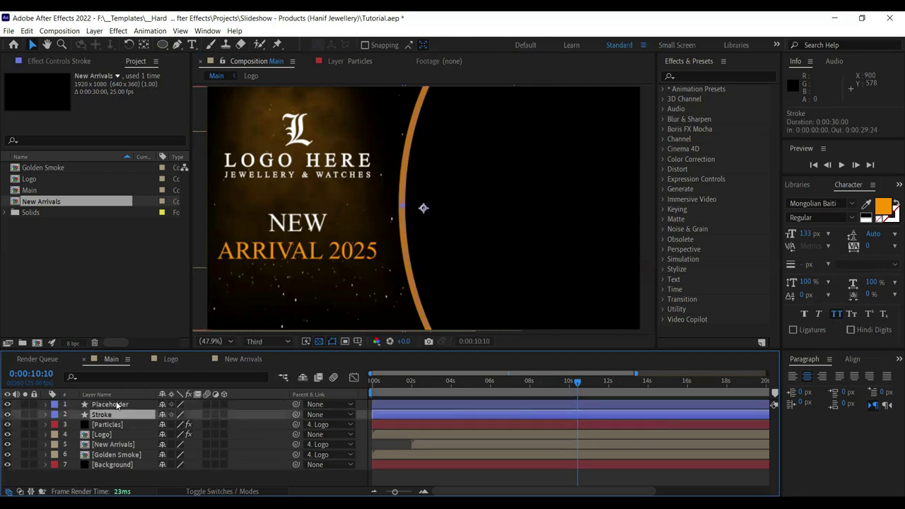
{"action": "left_click", "coordinate": [118, 405]}
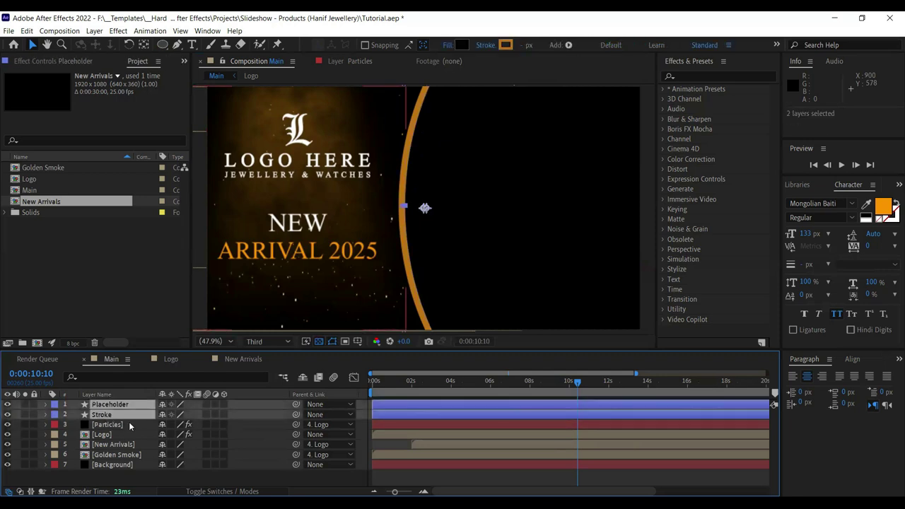
{"action": "left_click", "coordinate": [106, 415], "text": "shift"}
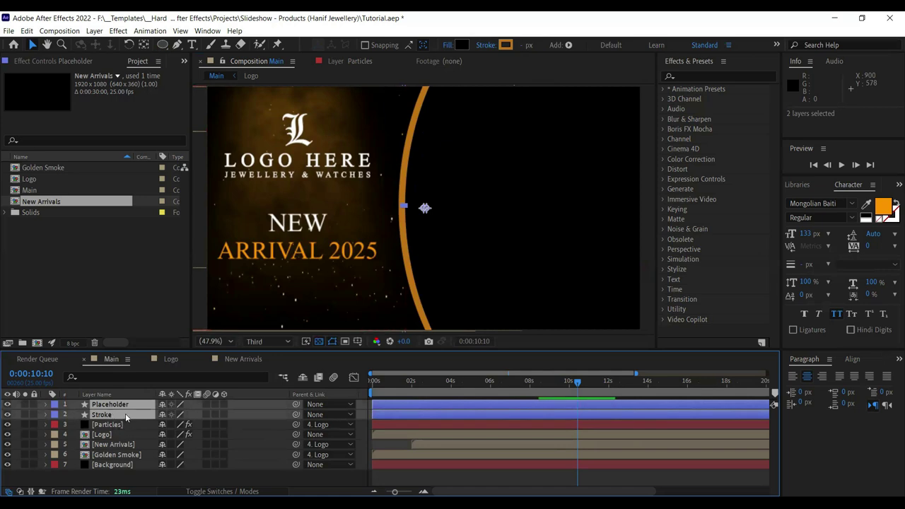
{"action": "key", "text": "ctrl+shift+c"}
{"action": "key", "text": "BackSpace"}
{"action": "type", "text": "Image 1"}
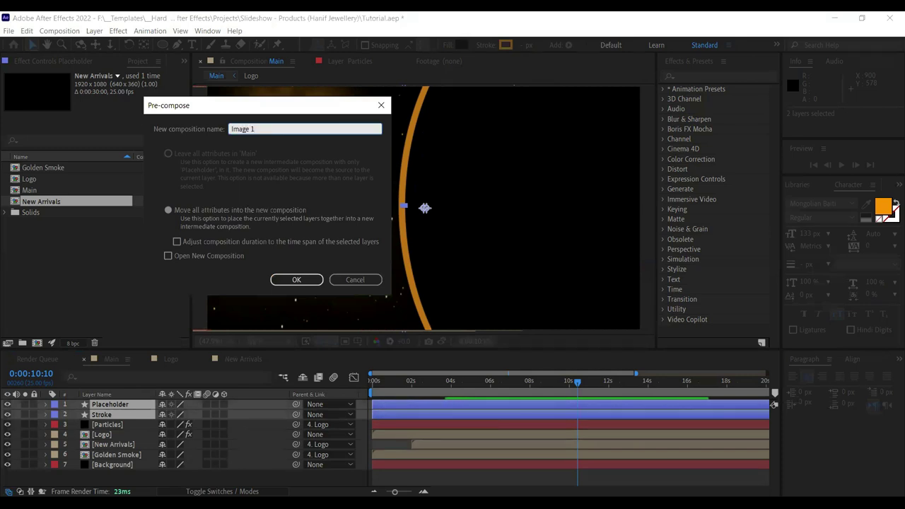
{"action": "key", "text": "Return"}
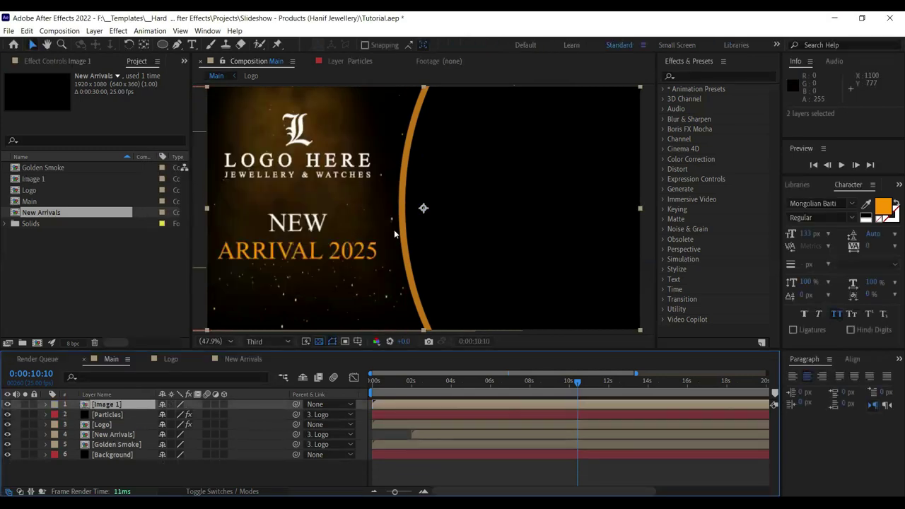
Open the Image 1 composition for editing.
{"action": "left_click", "coordinate": [111, 408]}
{"action": "left_click", "coordinate": [34, 181]}
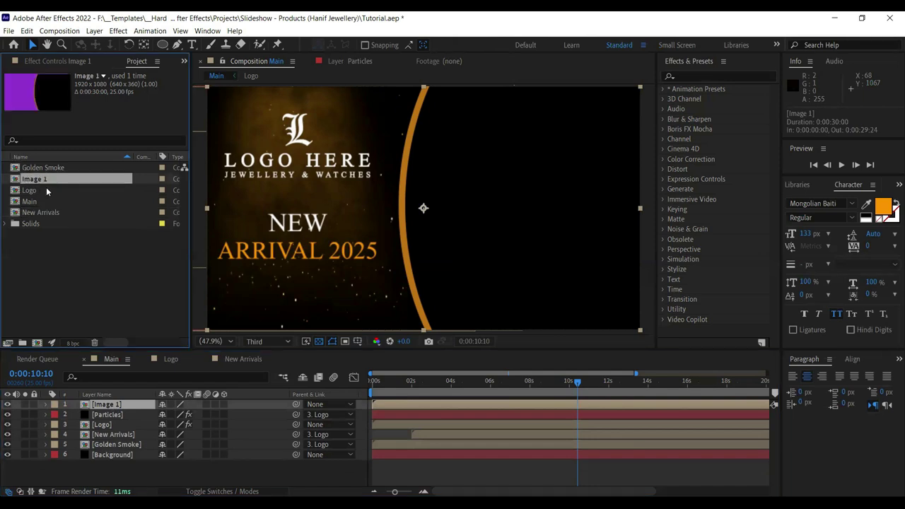
{"action": "double_click", "coordinate": [85, 404]}
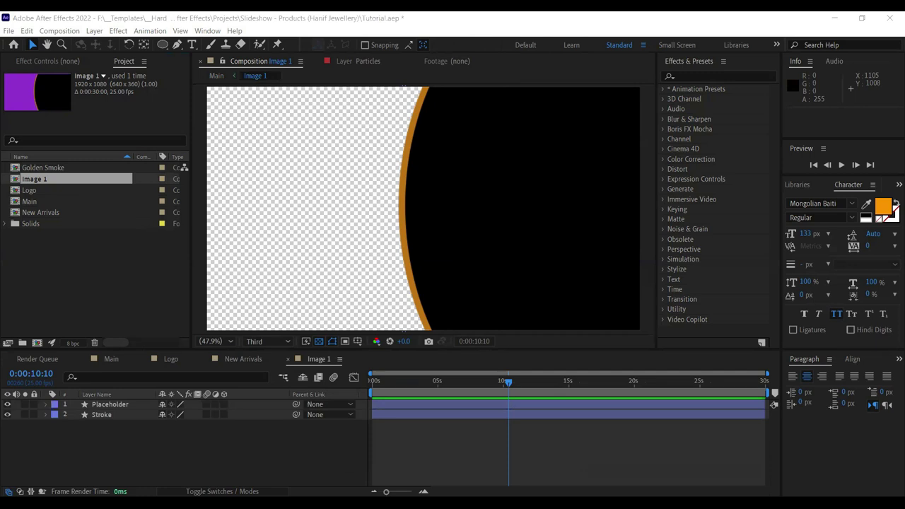
Review the imported product images and add 11-Copy.jpg to the Image 1 composition.
{"action": "left_click", "coordinate": [30, 179]}
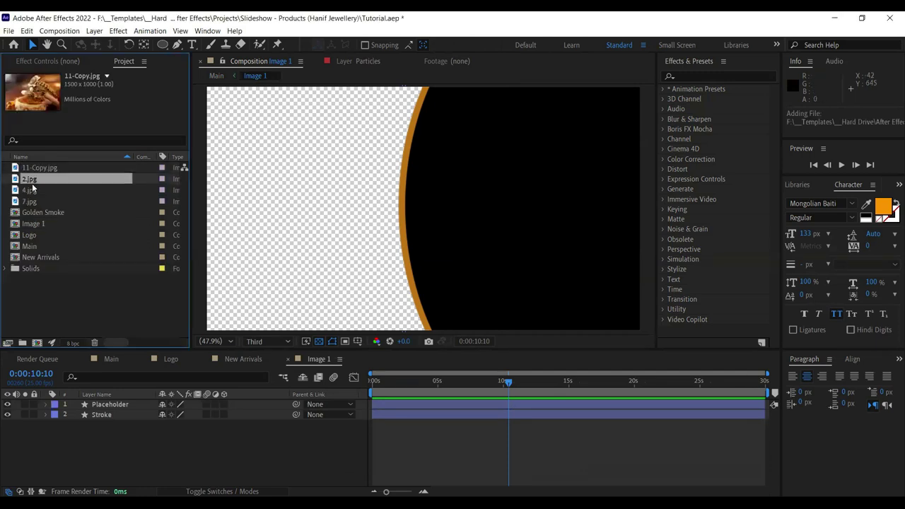
{"action": "left_click", "coordinate": [32, 190]}
{"action": "left_click", "coordinate": [33, 202]}
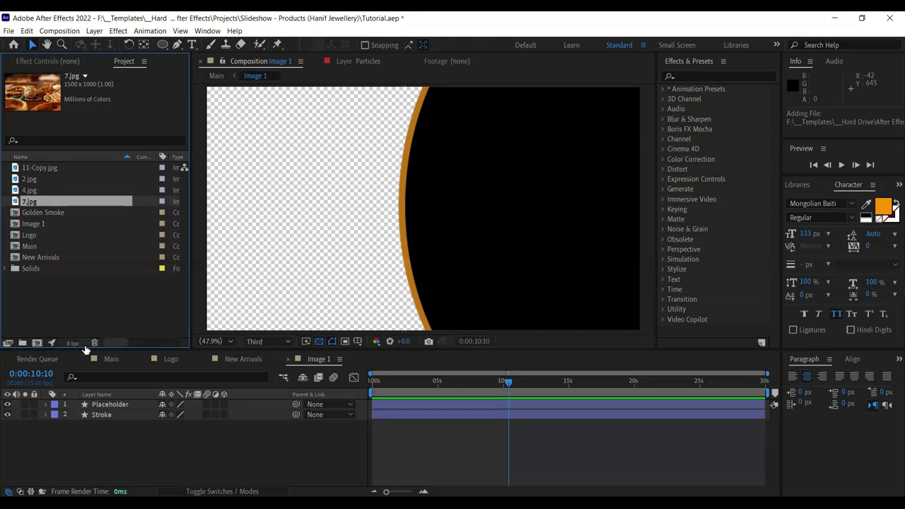
{"action": "left_click", "coordinate": [29, 179]}
{"action": "left_click", "coordinate": [29, 191]}
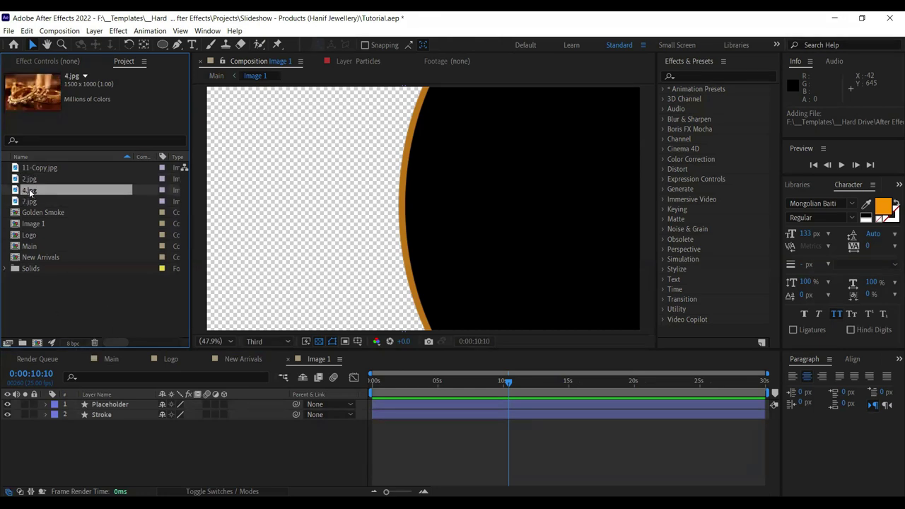
{"action": "left_click", "coordinate": [43, 170]}
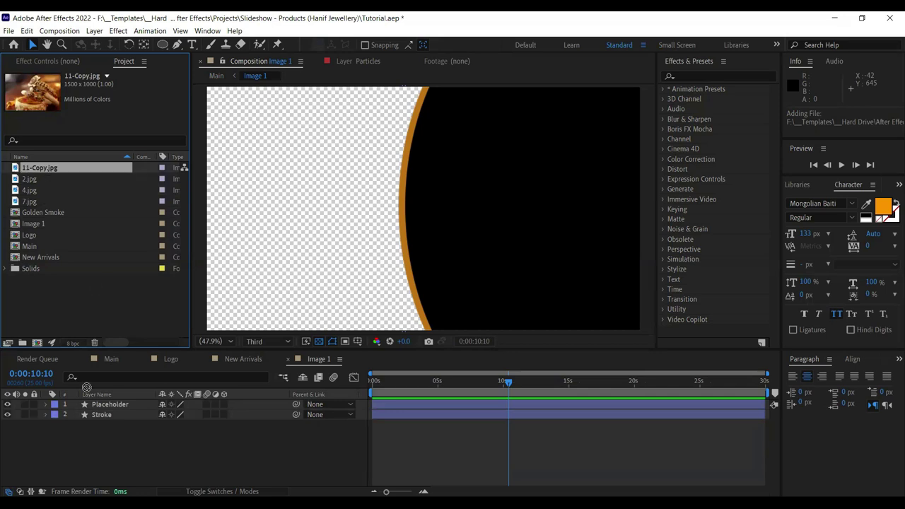
{"action": "key", "text": "ctrl+slash"}
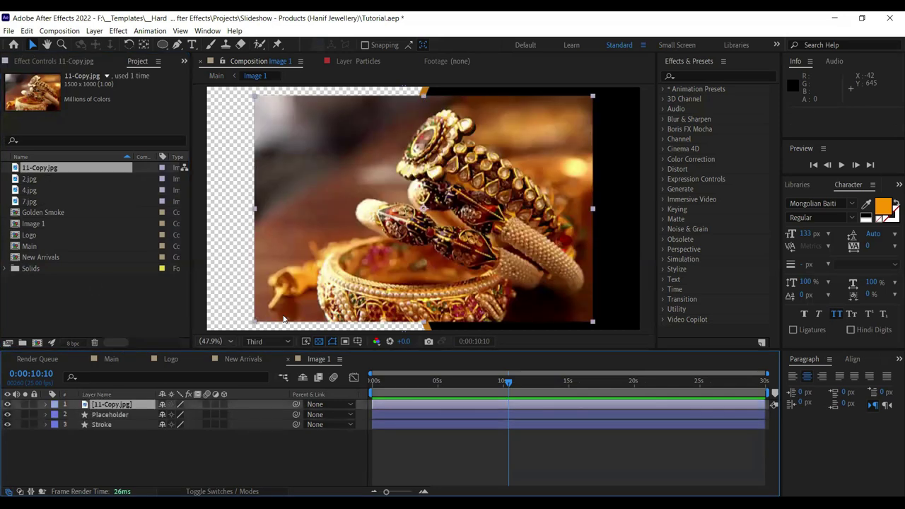
Scale the 11-Copy.jpg layer up to 111% so it covers the frame's full height.
{"action": "key", "text": "s"}
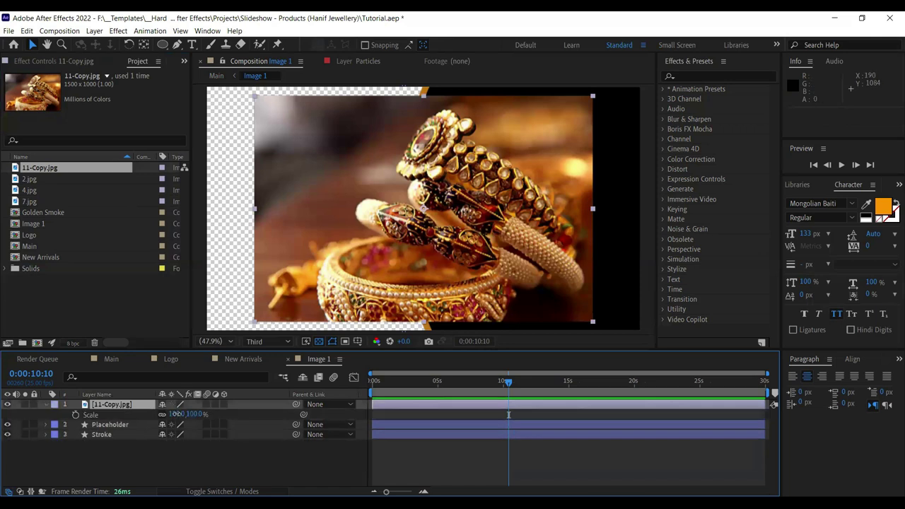
{"action": "left_click_drag", "start_coordinate": [177, 414], "coordinate": [184, 414]}
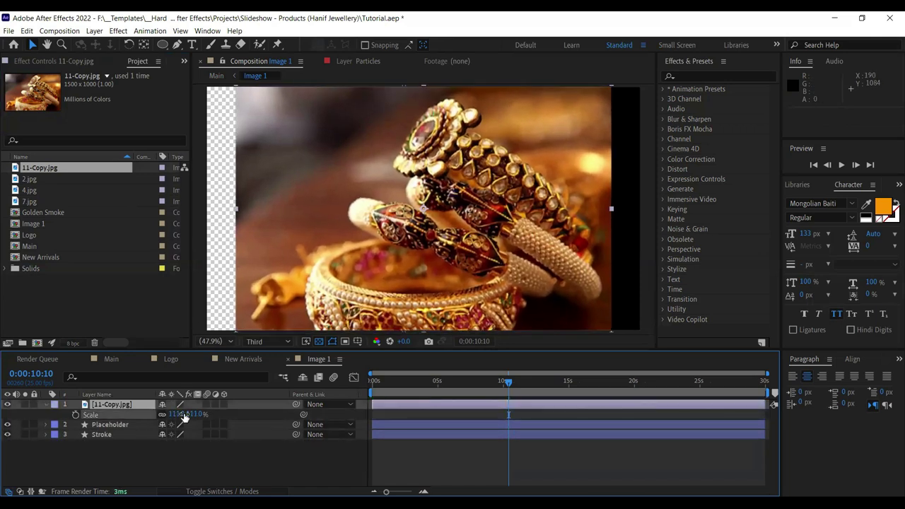
{"action": "left_click", "coordinate": [46, 406]}
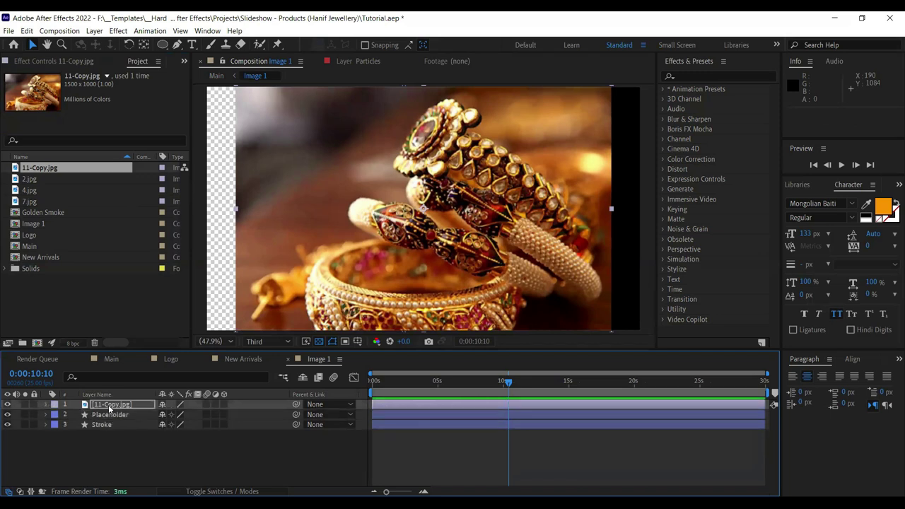
Place the 11-Copy.jpg layer directly beneath Placeholder and set its track matte to Alpha Matte "Placeholder".
{"action": "left_click", "coordinate": [110, 407]}
{"action": "left_click_drag", "start_coordinate": [112, 418], "coordinate": [112, 419]}
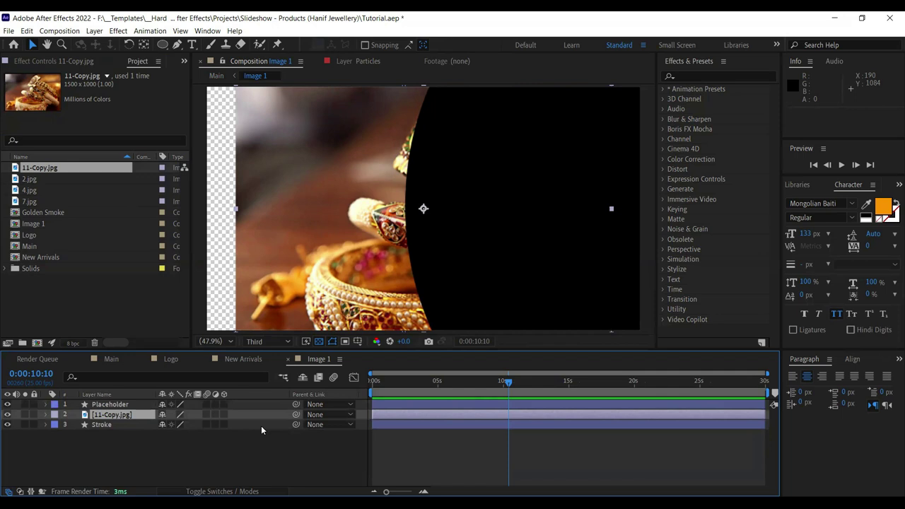
{"action": "key", "text": "F4"}
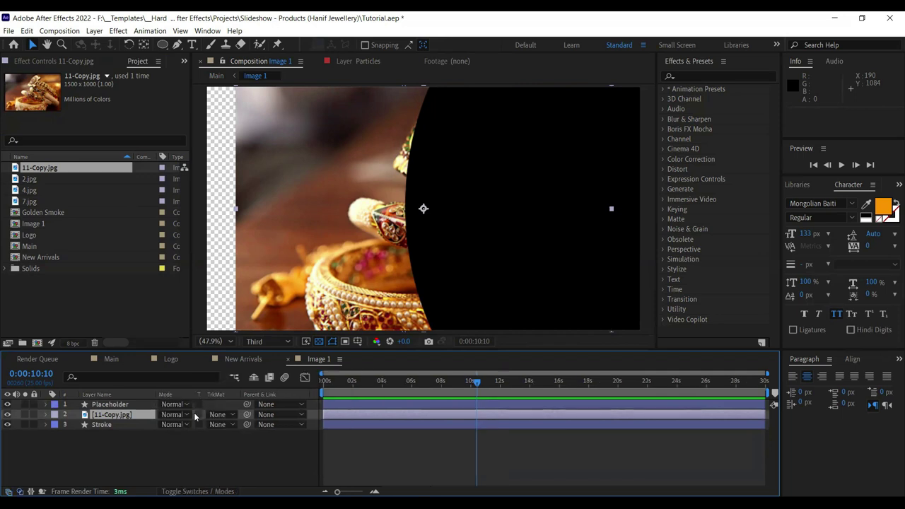
{"action": "left_click", "coordinate": [218, 414]}
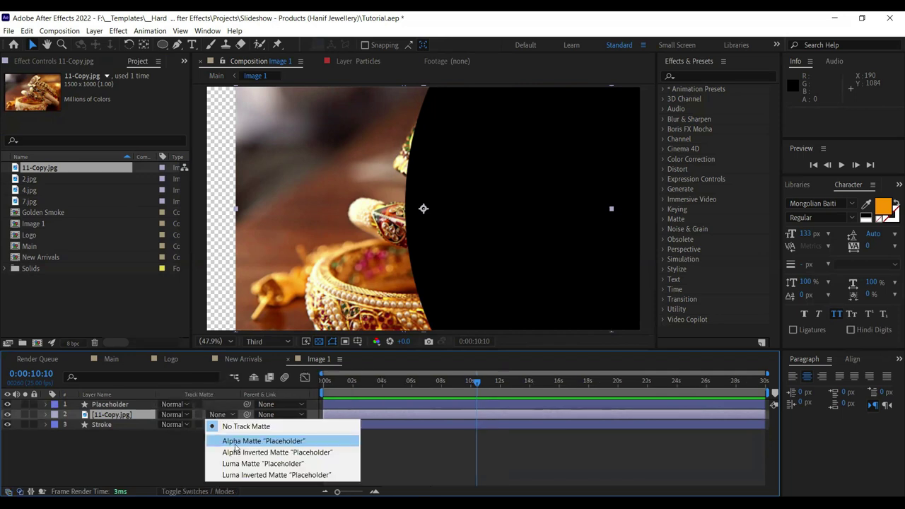
{"action": "left_click", "coordinate": [236, 441]}
Move the 11-Copy.jpg image horizontally within the curved area to position 1643.1, 540.0, with the current time at 0:00:00:00.
{"action": "left_click_drag", "start_coordinate": [439, 261], "coordinate": [534, 269]}
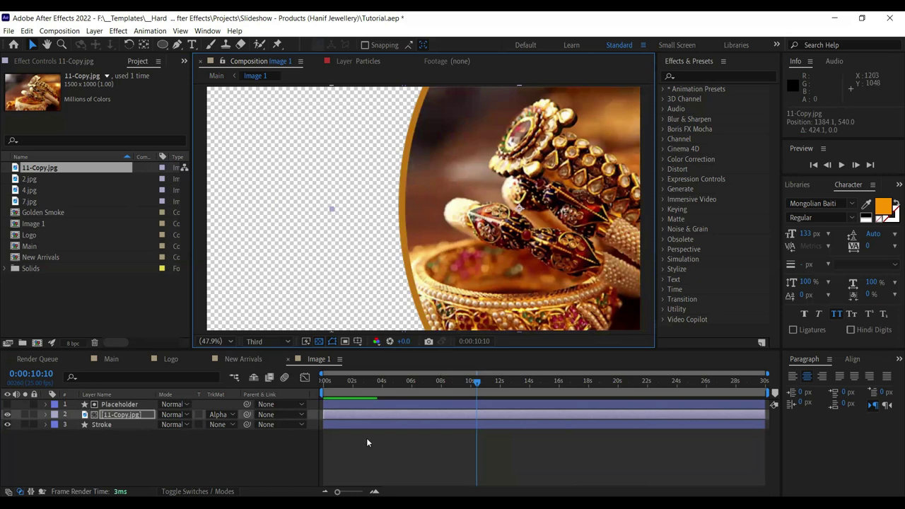
{"action": "left_click", "coordinate": [324, 381]}
{"action": "left_click_drag", "start_coordinate": [444, 259], "coordinate": [493, 256]}
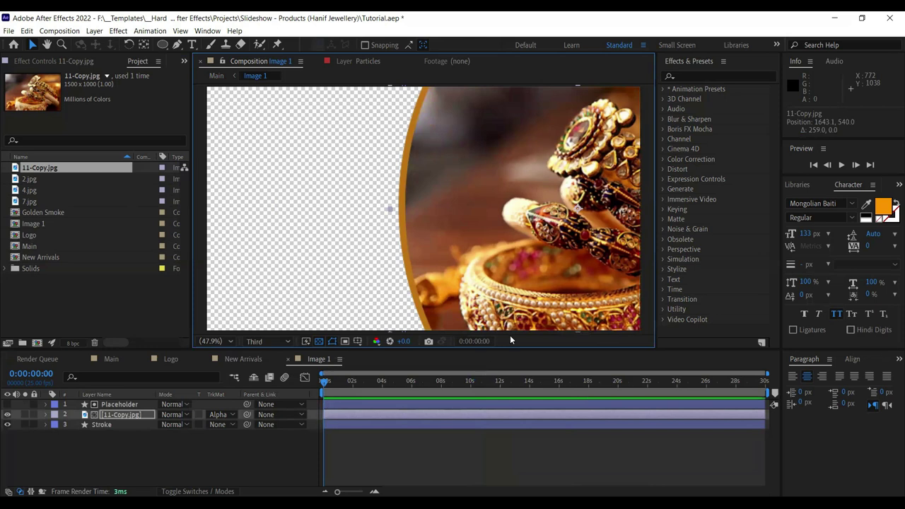
Fade in the 11-Copy.jpg layer with Opacity keyframes from 0% at 0:00:00:00 to 100% at 0:00:01:04.
{"action": "key", "text": "t"}
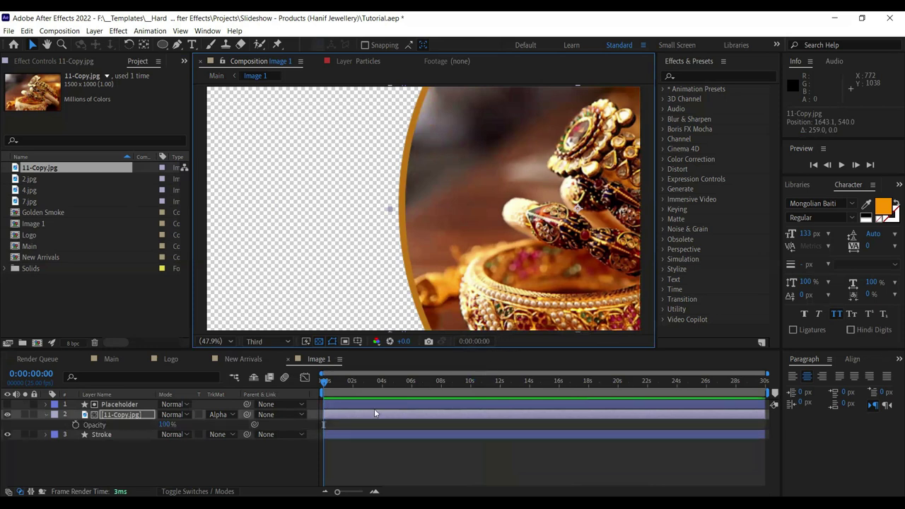
{"action": "left_click", "coordinate": [75, 424]}
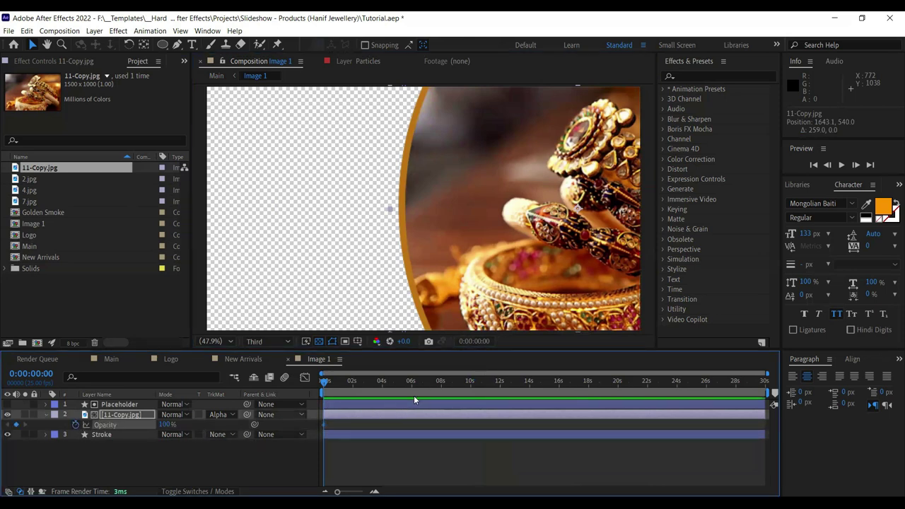
{"action": "left_click", "coordinate": [342, 384]}
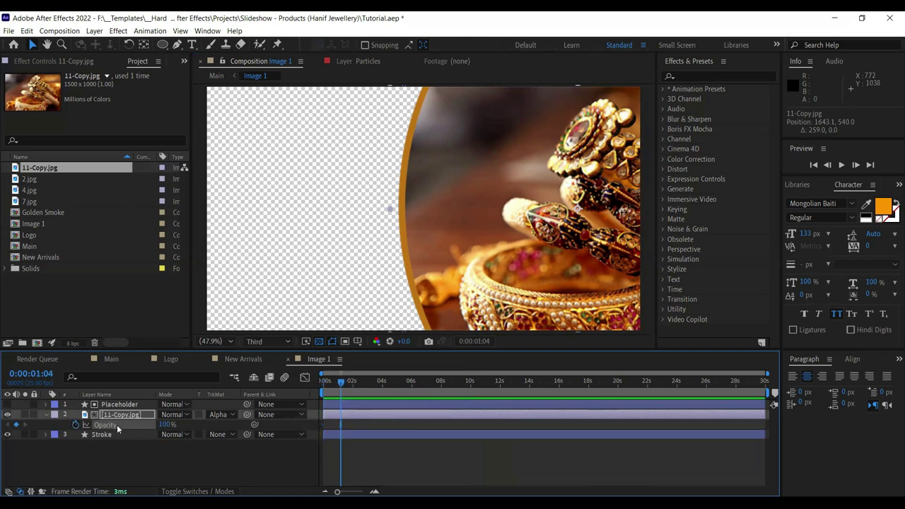
{"action": "left_click", "coordinate": [167, 425]}
{"action": "type", "text": "0"}
{"action": "key", "text": "Return"}
{"action": "key", "text": "Home"}
{"action": "left_click_drag", "start_coordinate": [168, 428], "coordinate": [85, 426]}
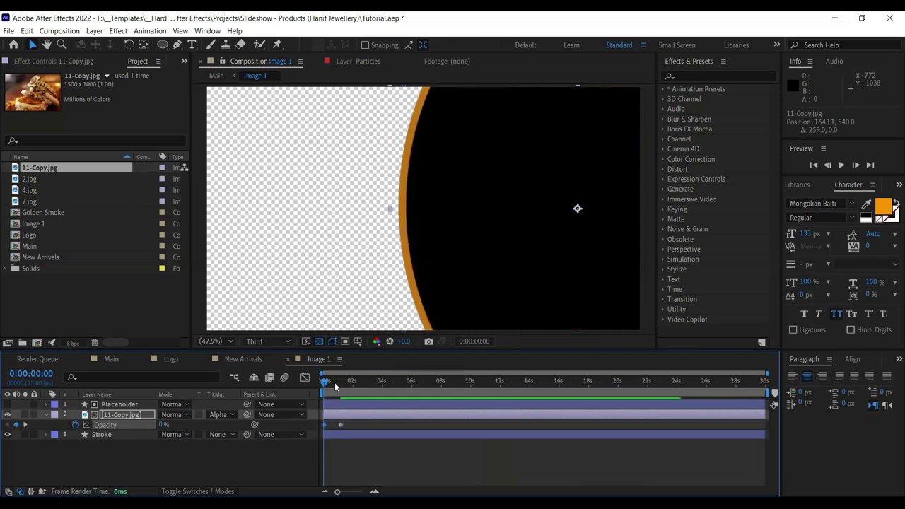
{"action": "left_click_drag", "start_coordinate": [334, 382], "coordinate": [340, 383]}
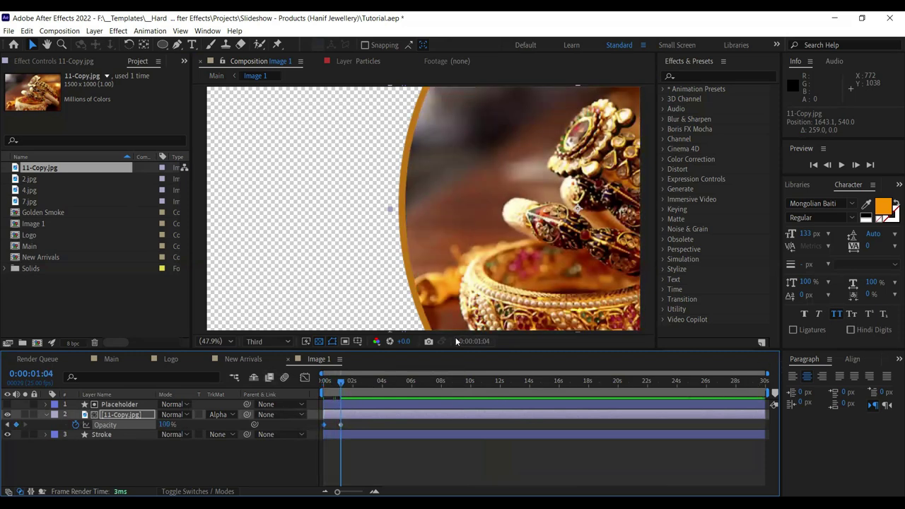
Animate the 11-Copy.jpg layer's Position from 1528.3, 540.0 at 0:00:00:00 to 1154.3, 540.0 at 0:00:05:00 and preview the movement.
{"action": "left_click", "coordinate": [117, 416]}
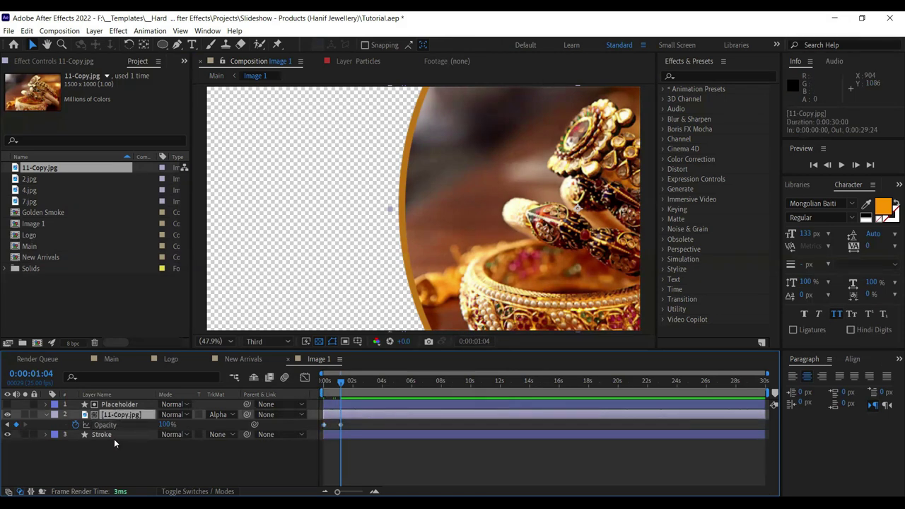
{"action": "key", "text": "p"}
{"action": "left_click", "coordinate": [396, 381]}
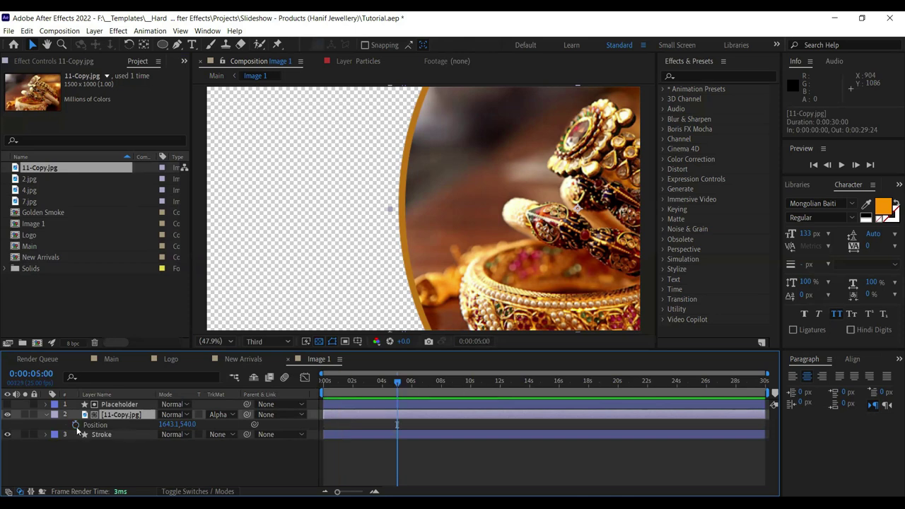
{"action": "left_click", "coordinate": [75, 425]}
{"action": "left_click_drag", "start_coordinate": [614, 257], "coordinate": [510, 257]}
{"action": "left_click", "coordinate": [324, 383]}
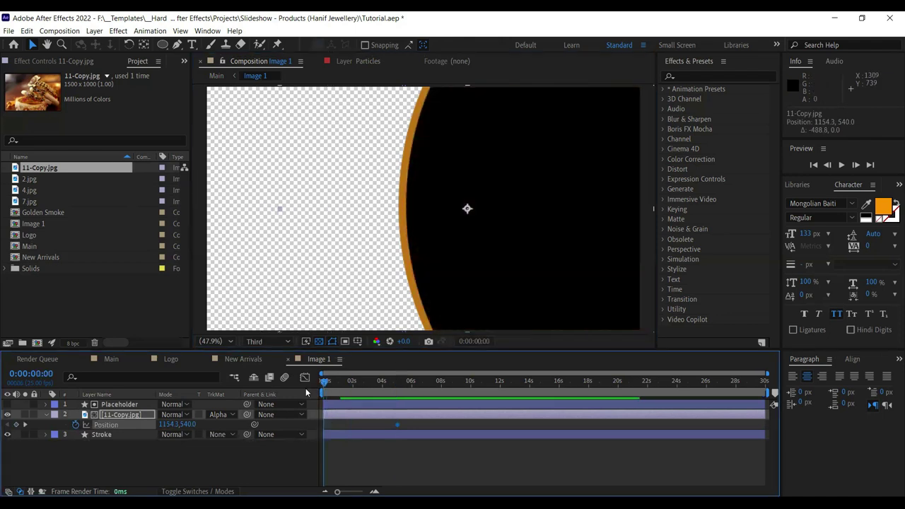
{"action": "left_click_drag", "start_coordinate": [167, 425], "coordinate": [234, 434]}
{"action": "key", "text": "space"}
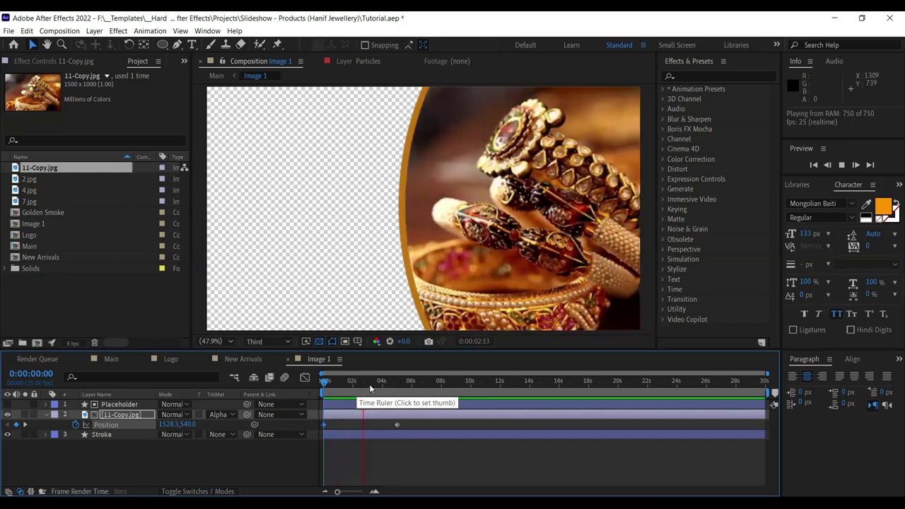
{"action": "left_click", "coordinate": [355, 386]}
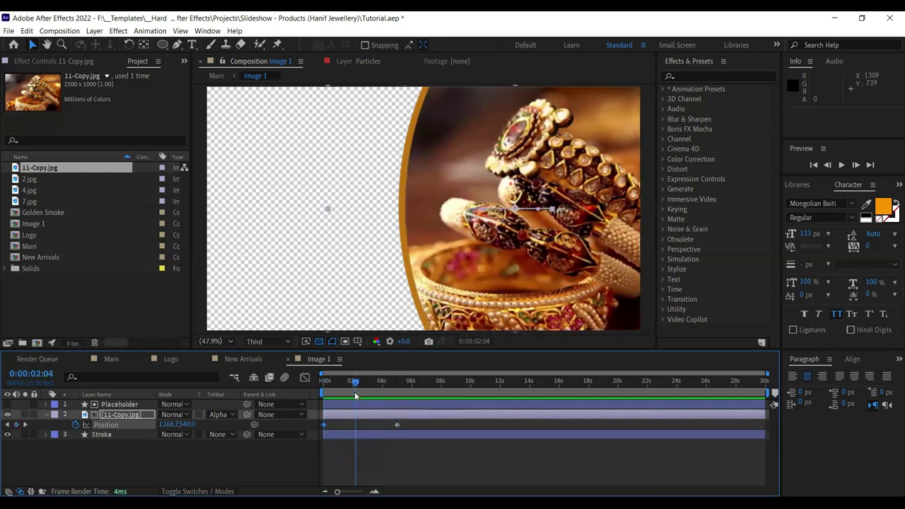
{"action": "left_click_drag", "start_coordinate": [355, 396], "coordinate": [295, 402]}
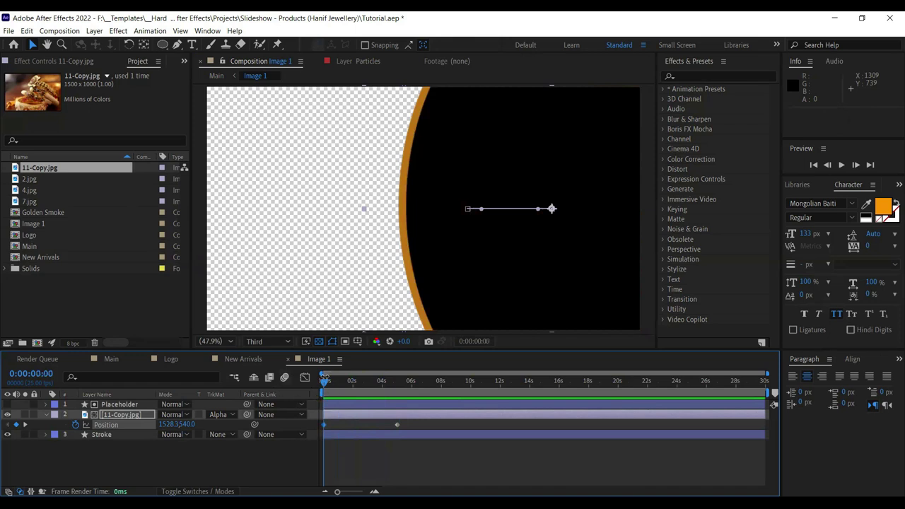
In the Main composition, shift the Image 1 layer so it starts at 0:00:07:24, and check its entry against the logo's movement.
{"action": "left_click", "coordinate": [107, 359]}
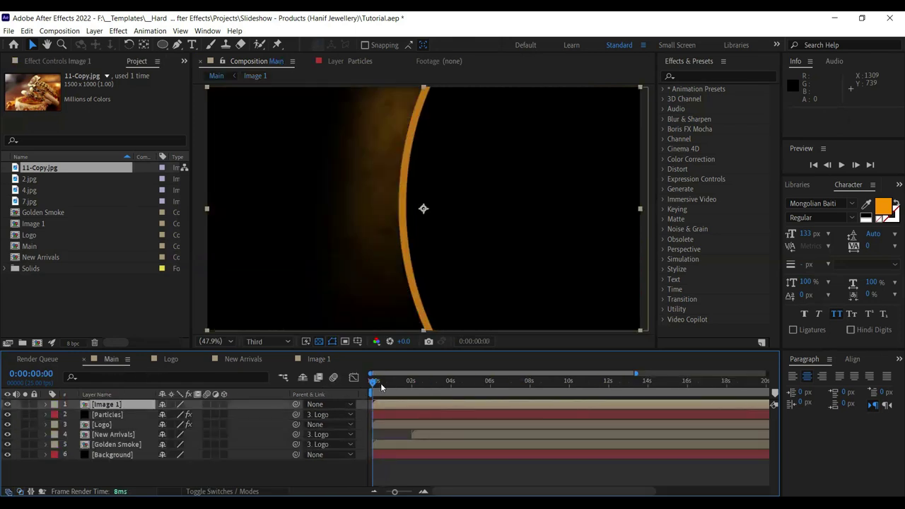
{"action": "mouse_move", "coordinate": [531, 384]}
{"action": "left_mouse_down"}
{"action": "mouse_move", "coordinate": [549, 383]}
{"action": "mouse_move", "coordinate": [529, 382]}
{"action": "left_mouse_up"}
{"action": "left_click_drag", "start_coordinate": [388, 406], "coordinate": [538, 402]}
{"action": "left_click", "coordinate": [496, 382]}
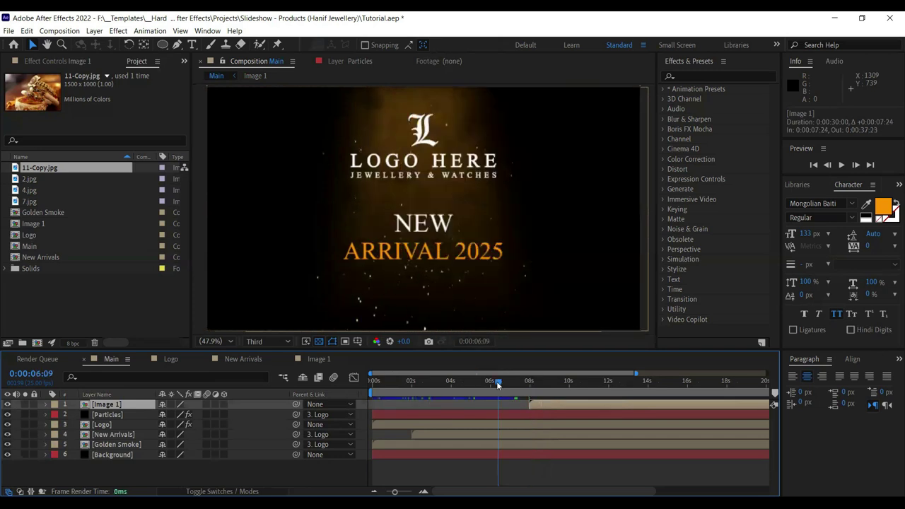
{"action": "left_click_drag", "start_coordinate": [495, 382], "coordinate": [528, 382]}
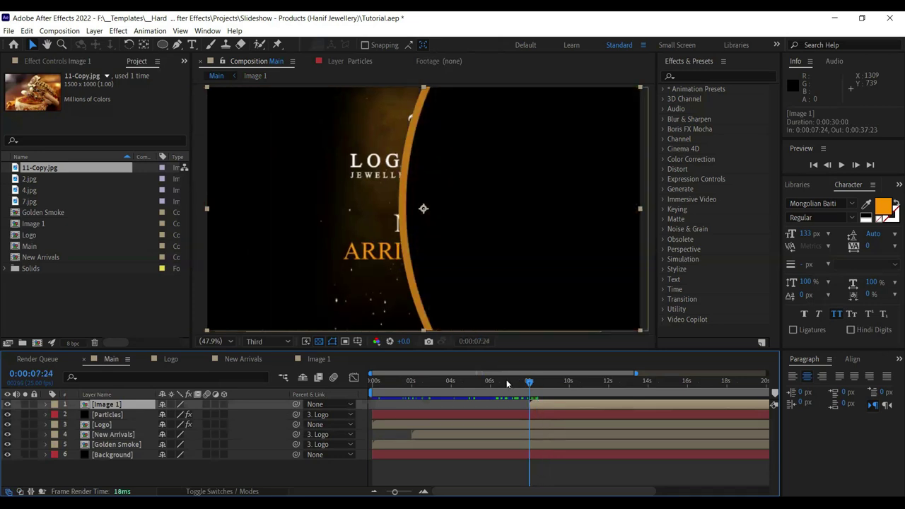
Keyframe Image 1's Position from 2064.0, 540.0 at 0:00:07:24 to 960.0, 540.0 at 0:00:09:04 so it slides in horizontally.
{"action": "key", "text": "p"}
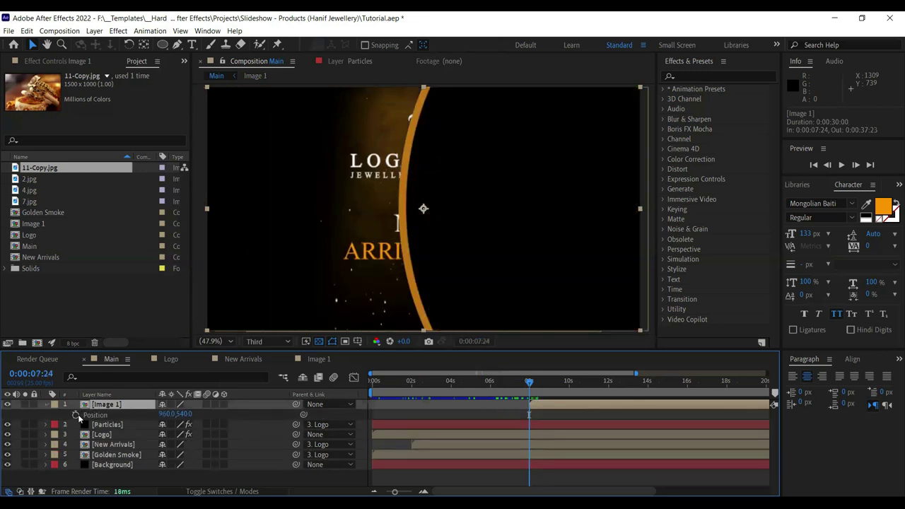
{"action": "left_click", "coordinate": [552, 384]}
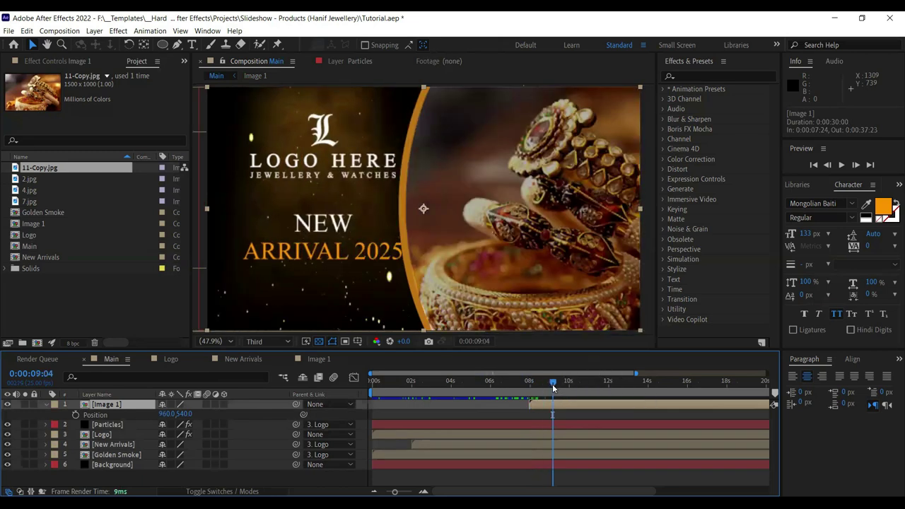
{"action": "left_click", "coordinate": [75, 415]}
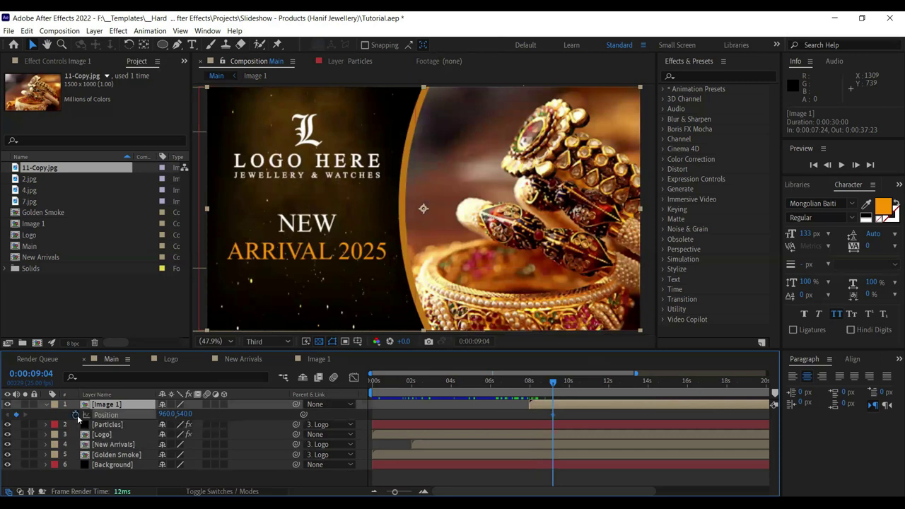
{"action": "left_click", "coordinate": [530, 388]}
{"action": "left_click_drag", "start_coordinate": [164, 415], "coordinate": [260, 424]}
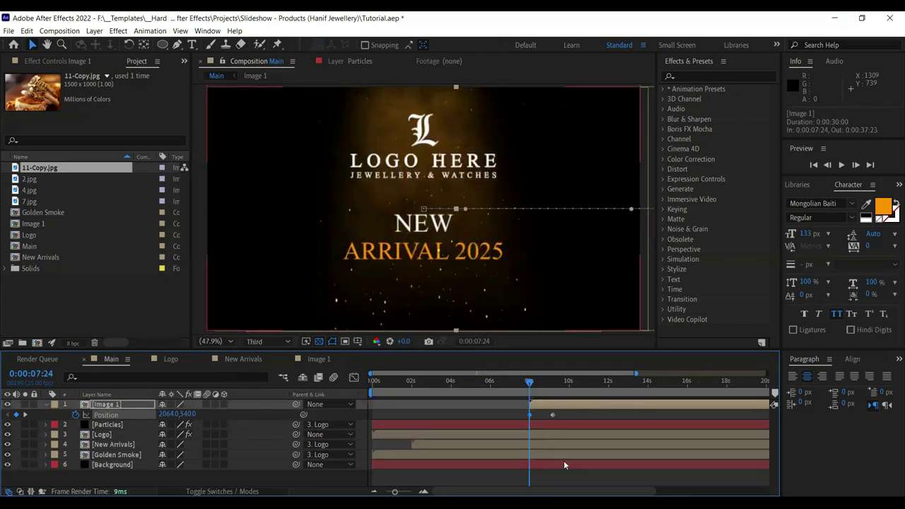
Apply Easy Ease to both Image 1 Position keyframes and shape the speed graph for an early peak with a long slowdown.
{"action": "left_click_drag", "start_coordinate": [565, 416], "coordinate": [513, 413]}
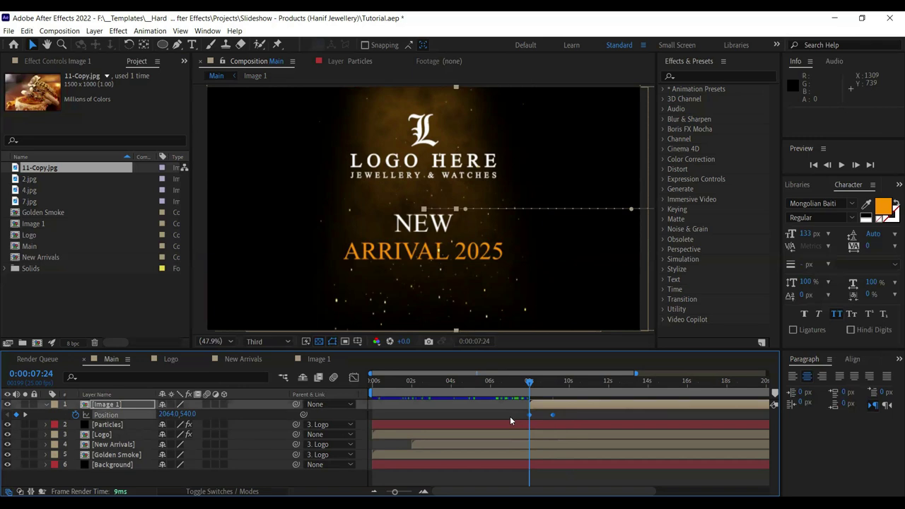
{"action": "key", "text": "F9"}
{"action": "left_click", "coordinate": [354, 377]}
{"action": "mouse_move", "coordinate": [525, 475]}
{"action": "left_mouse_down"}
{"action": "mouse_move", "coordinate": [551, 465]}
{"action": "mouse_move", "coordinate": [536, 464]}
{"action": "left_mouse_up"}
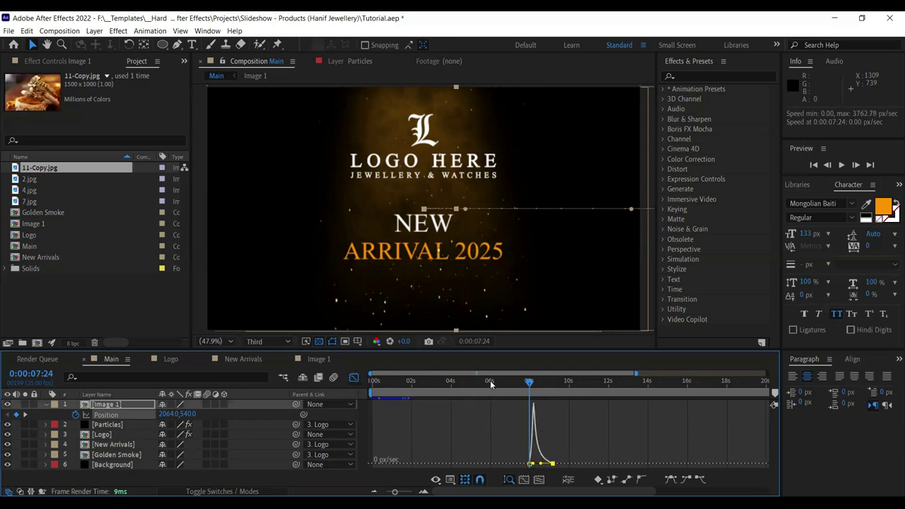
Shorten the first Position keyframe's outgoing handle in Image 1's speed graph for a quicker start, and preview the slide-in.
{"action": "left_click_drag", "start_coordinate": [372, 373], "coordinate": [430, 373]}
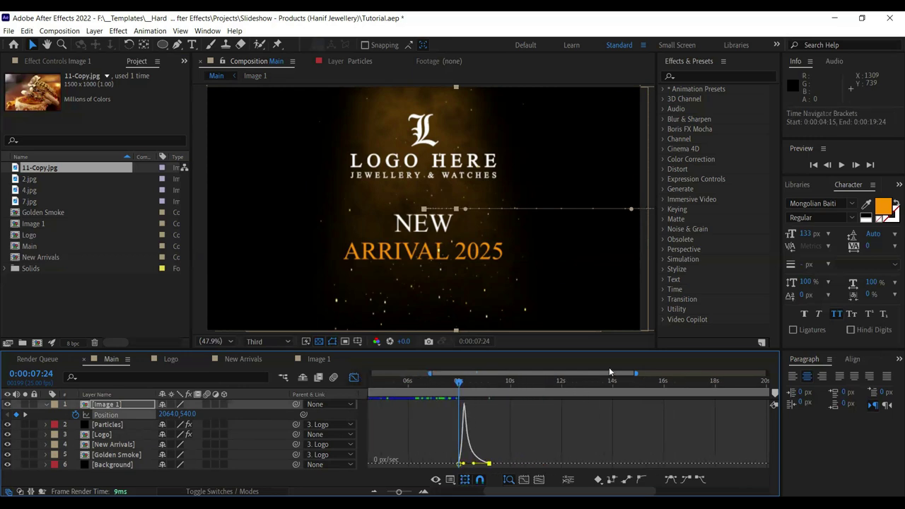
{"action": "scroll", "coordinate": [629, 376], "scroll_direction": "left", "scroll_amount": 2}
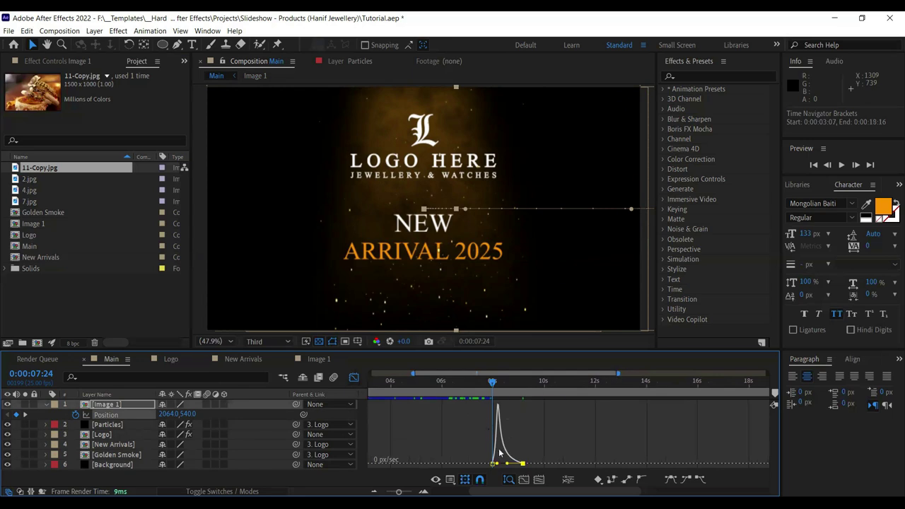
{"action": "left_click_drag", "start_coordinate": [618, 373], "coordinate": [506, 373]}
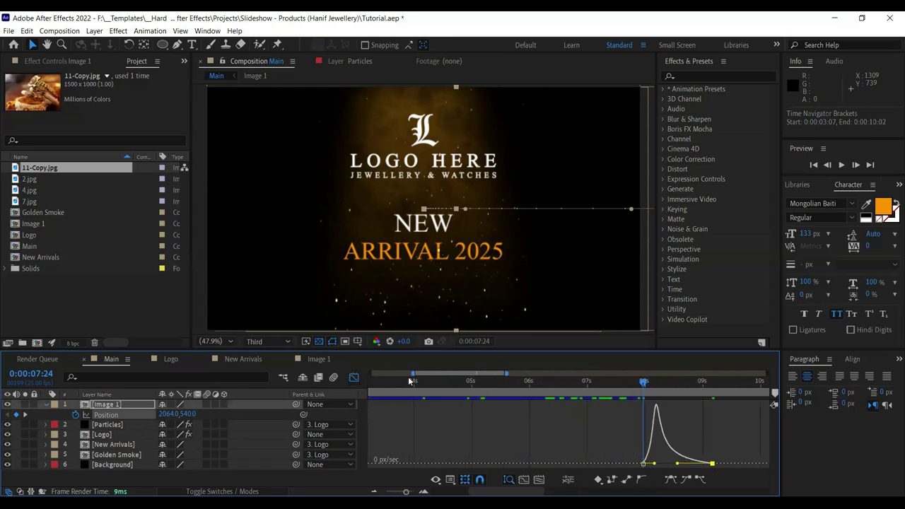
{"action": "left_click_drag", "start_coordinate": [415, 374], "coordinate": [454, 373]}
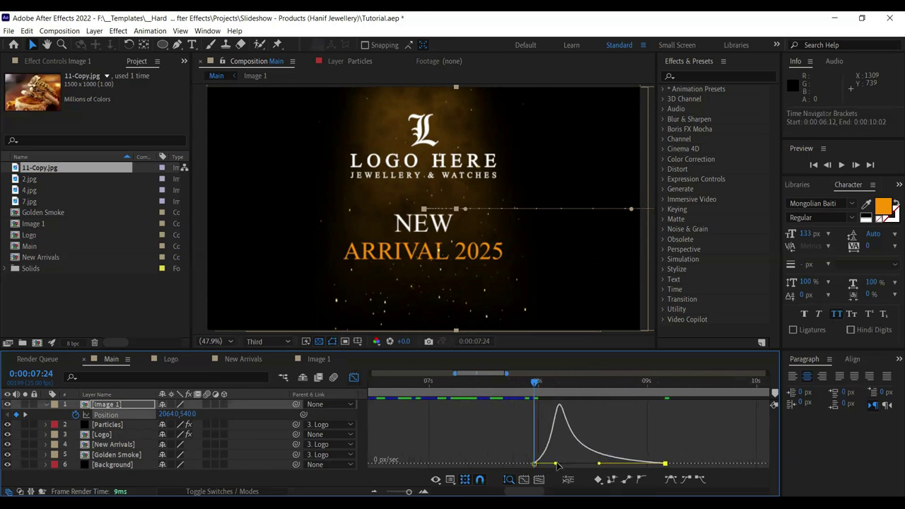
{"action": "left_click_drag", "start_coordinate": [554, 464], "coordinate": [544, 464]}
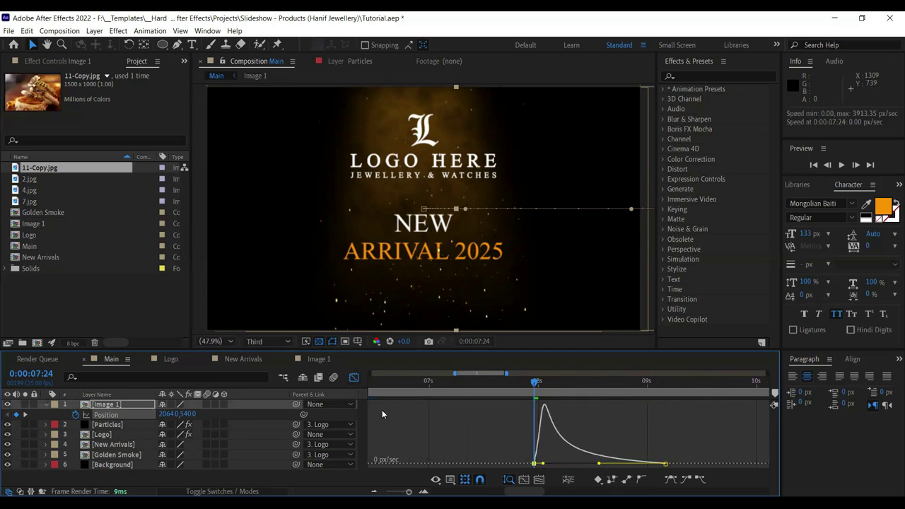
{"action": "left_click", "coordinate": [354, 377]}
{"action": "left_click_drag", "start_coordinate": [537, 382], "coordinate": [421, 394]}
{"action": "key", "text": "space"}
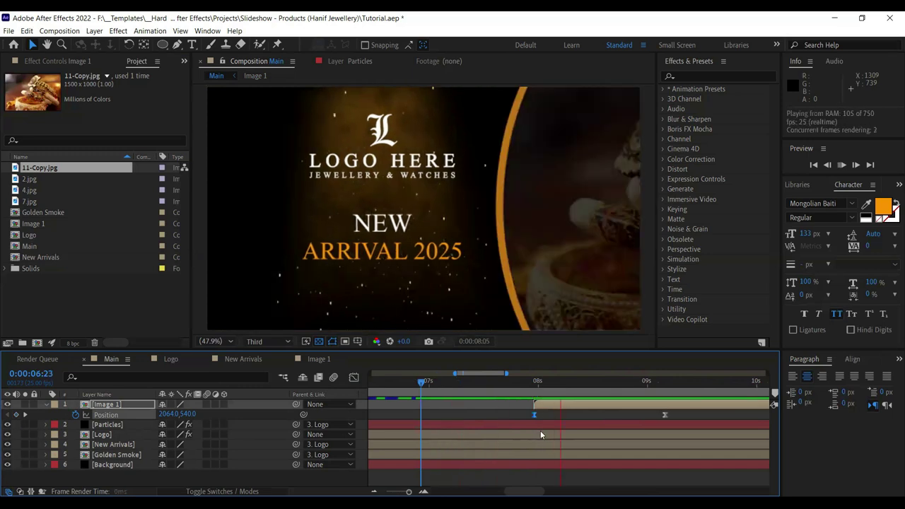
{"action": "left_click", "coordinate": [599, 381]}
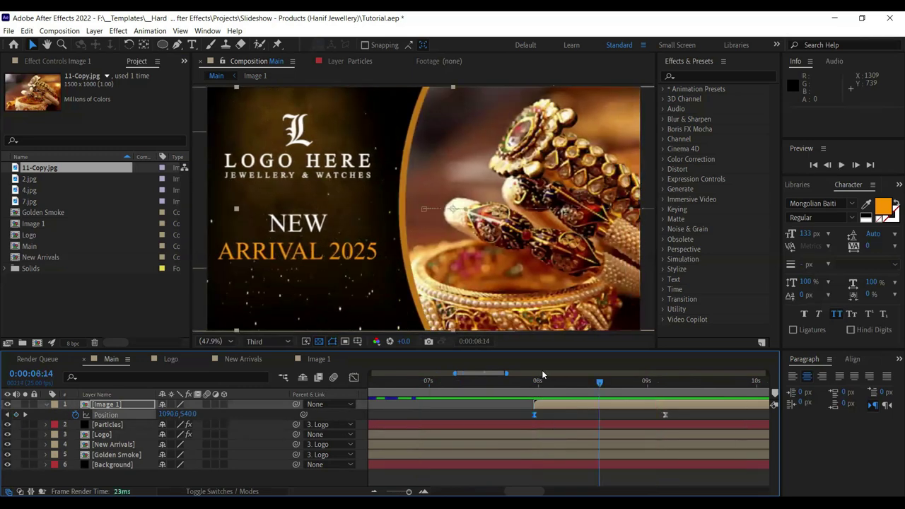
Lengthen Image 1's slide-in and shift the layer slightly later so its ending Position keyframe falls at 0:00:09:20, and preview it.
{"action": "left_click_drag", "start_coordinate": [547, 373], "coordinate": [550, 373]}
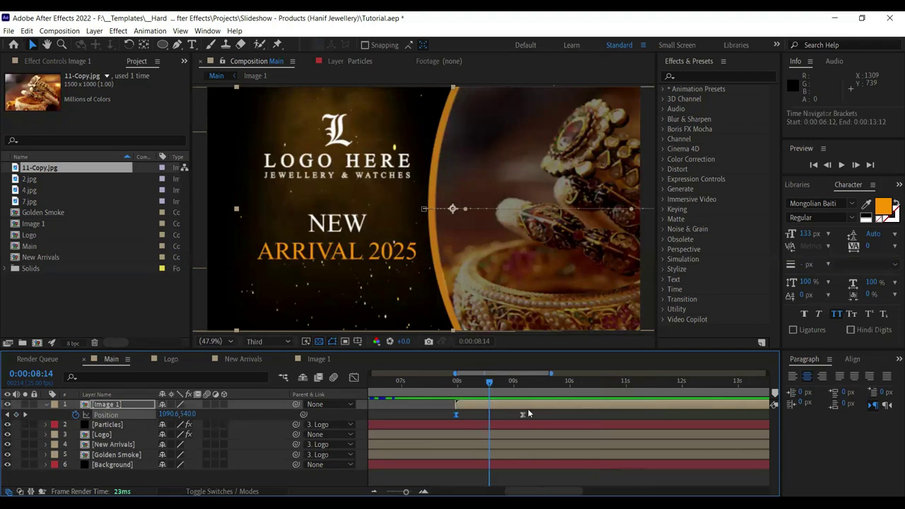
{"action": "left_click_drag", "start_coordinate": [524, 416], "coordinate": [554, 417]}
{"action": "left_click_drag", "start_coordinate": [476, 404], "coordinate": [449, 392]}
{"action": "key", "text": "space"}
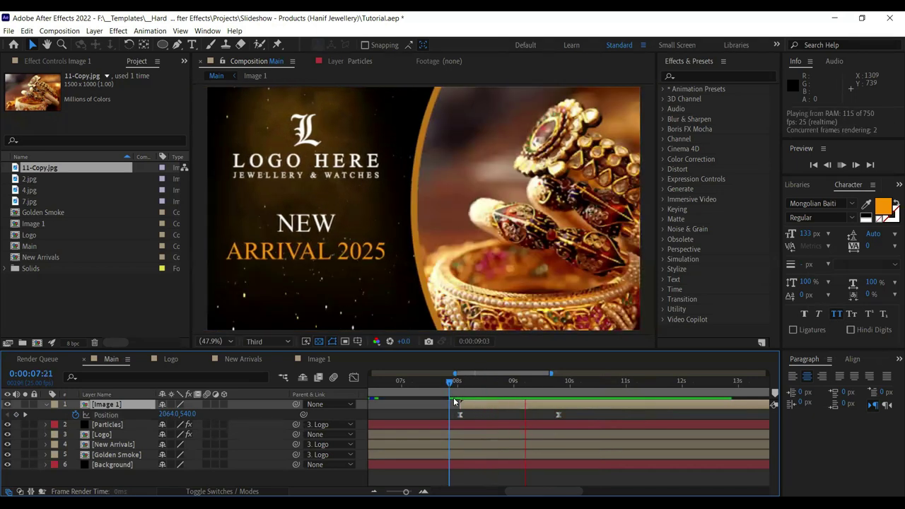
{"action": "left_click_drag", "start_coordinate": [539, 386], "coordinate": [551, 388]}
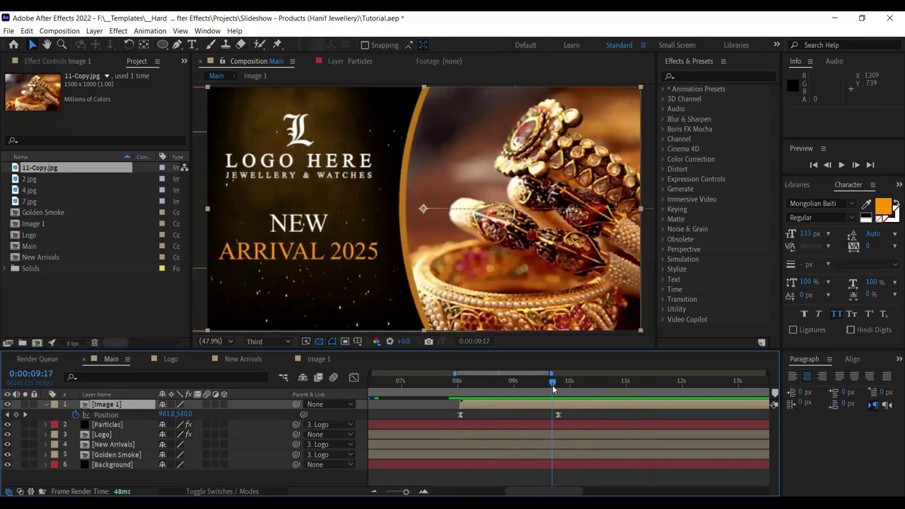
Examine Image 1's slide-in around its ending Position keyframe and the picture's movement inside the curved area after it.
{"action": "key", "text": "Page_Down"}
{"action": "key", "text": "Page_Down"}
{"action": "key", "text": "Page_Down"}
{"action": "key", "text": "Page_Down"}
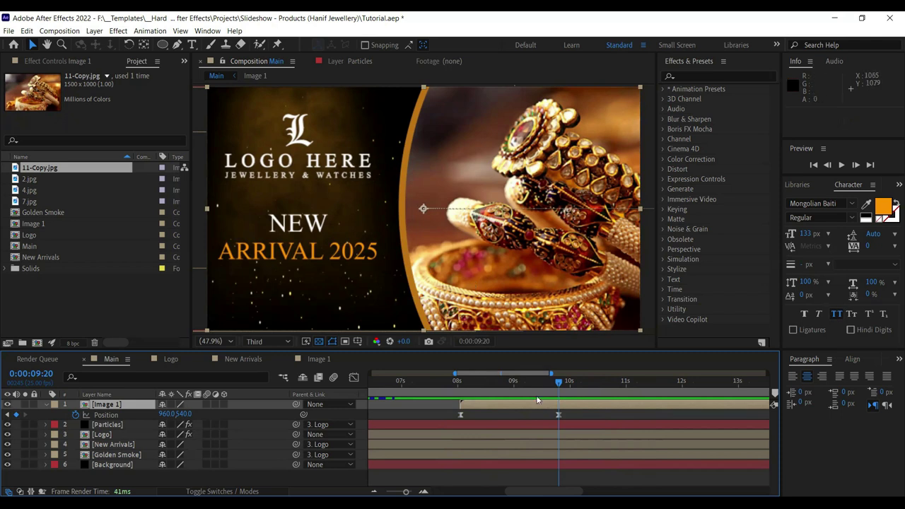
{"action": "left_click_drag", "start_coordinate": [460, 386], "coordinate": [561, 379]}
{"action": "key", "text": "Page_Up"}
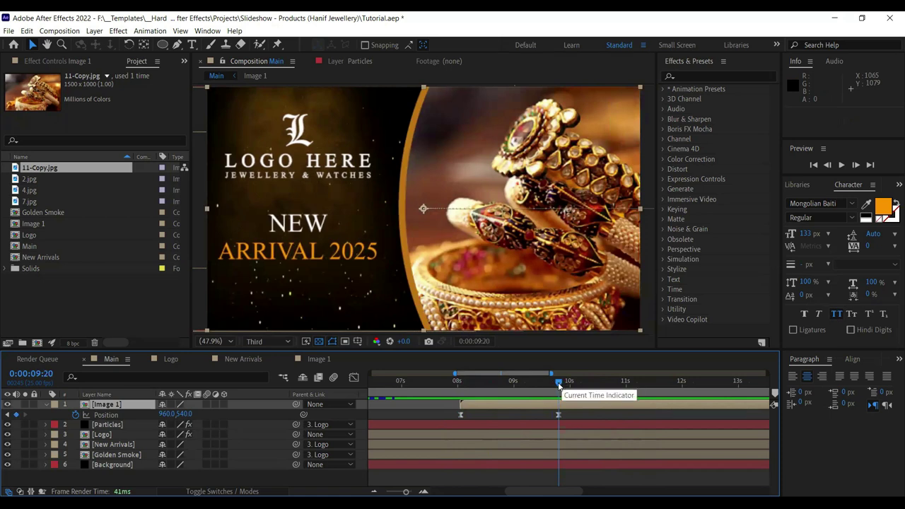
{"action": "left_click_drag", "start_coordinate": [559, 382], "coordinate": [608, 387]}
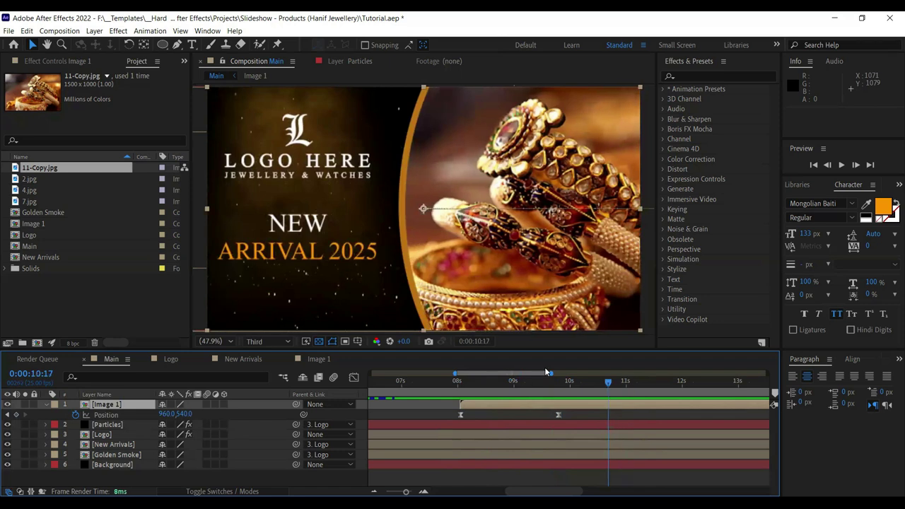
{"action": "left_click_drag", "start_coordinate": [552, 372], "coordinate": [624, 372]}
{"action": "left_click_drag", "start_coordinate": [419, 394], "coordinate": [475, 389]}
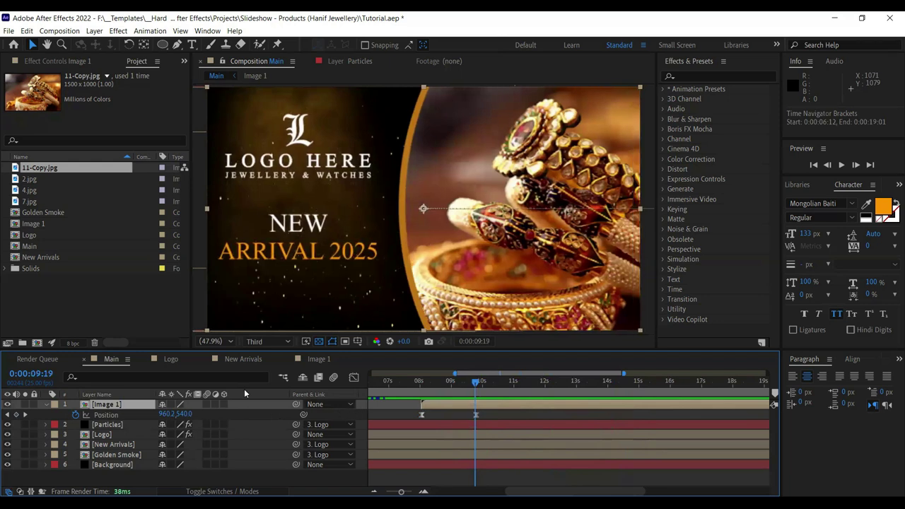
In the Image 1 composition, give the Placeholder and 11-Copy.jpg layers an orange label colour.
{"action": "left_click", "coordinate": [327, 357]}
{"action": "left_click_drag", "start_coordinate": [377, 384], "coordinate": [451, 387]}
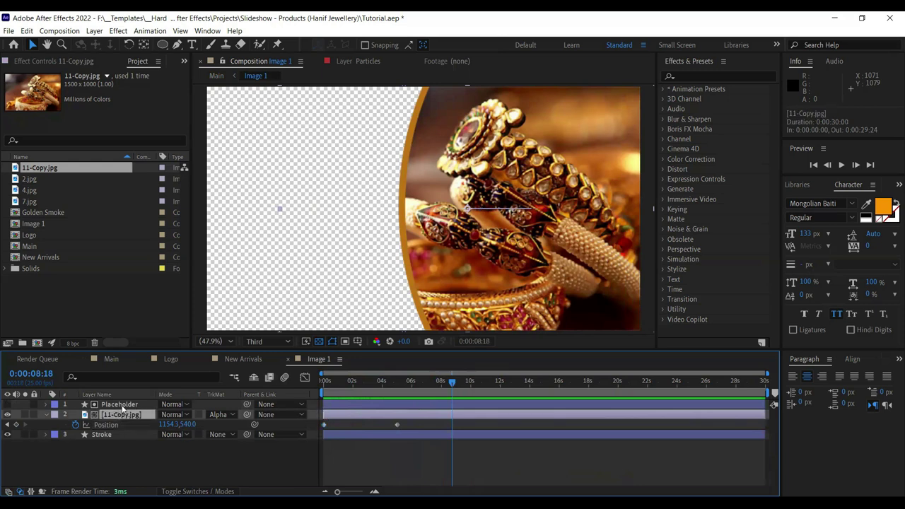
{"action": "left_click", "coordinate": [119, 403], "text": "shift"}
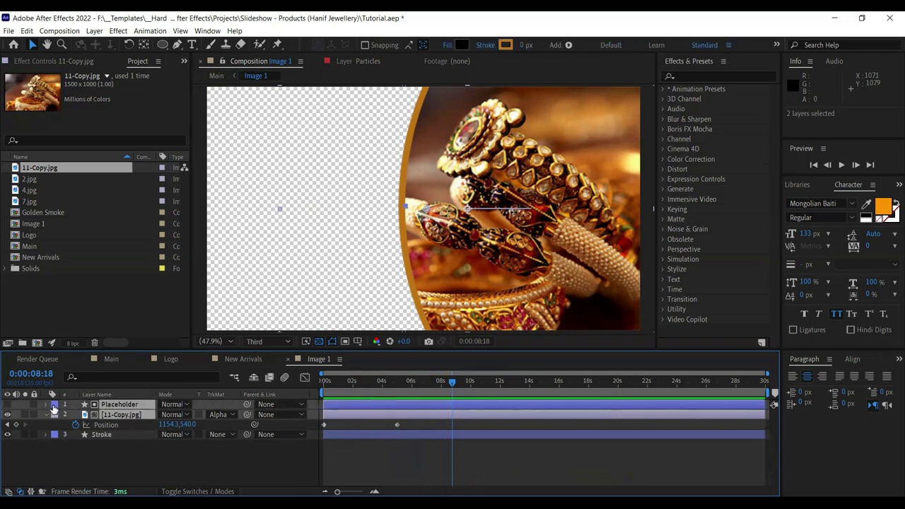
{"action": "left_click", "coordinate": [54, 404]}
{"action": "left_click", "coordinate": [78, 346]}
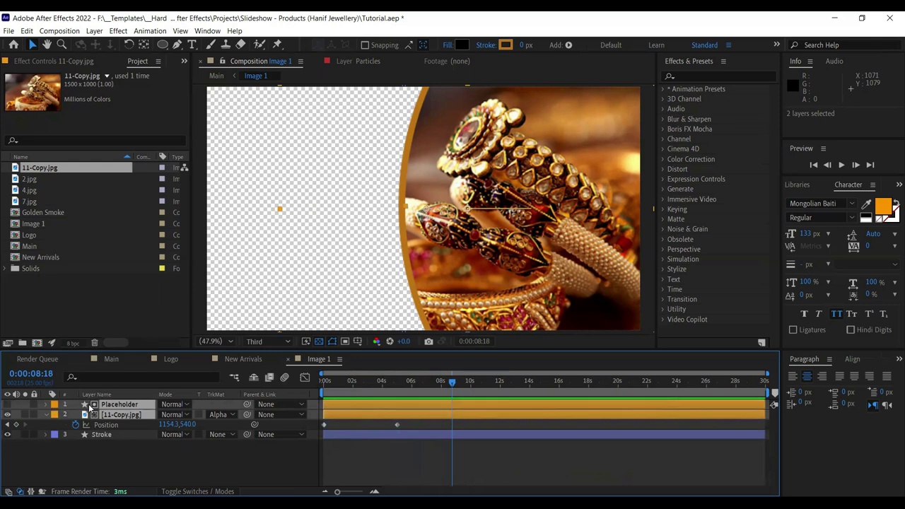
Duplicate the Placeholder and 11-Copy.jpg pair, label the copies green, and set the current time to 0:00:05:00.
{"action": "key", "text": "ctrl+d"}
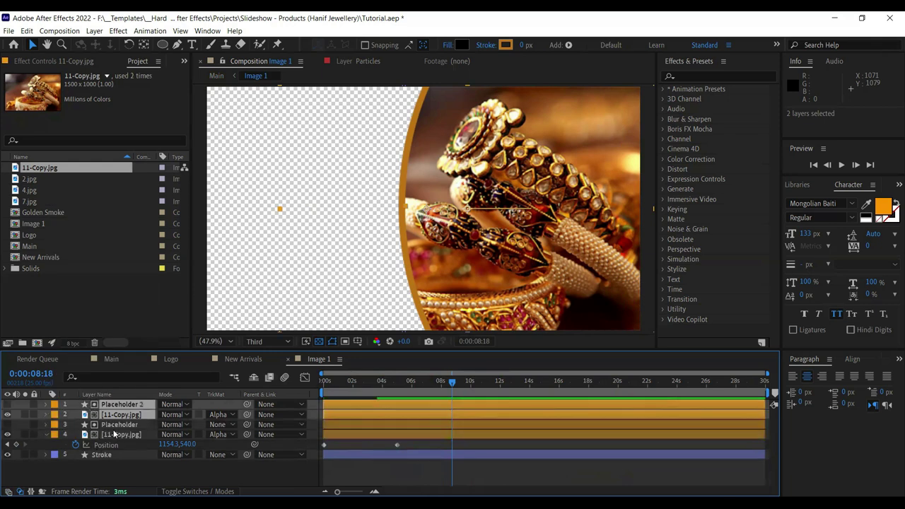
{"action": "left_click", "coordinate": [57, 404]}
{"action": "left_click", "coordinate": [97, 325]}
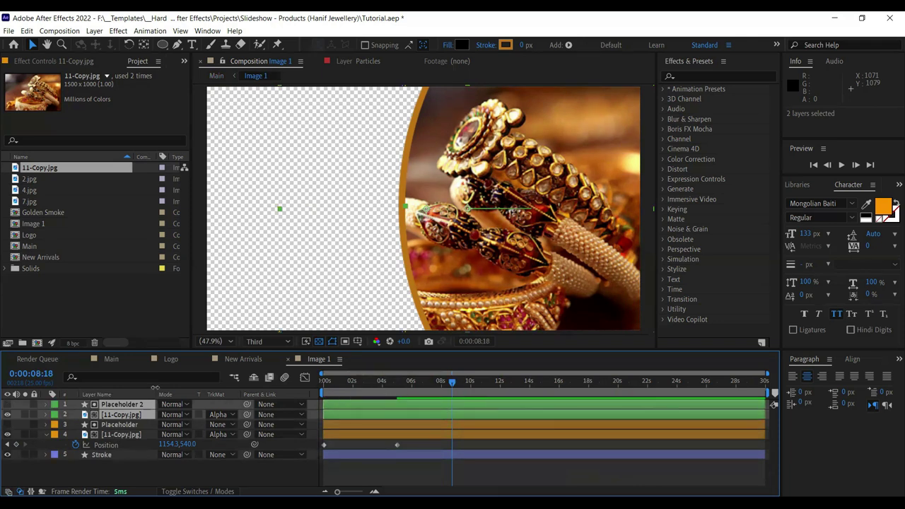
{"action": "left_click_drag", "start_coordinate": [383, 385], "coordinate": [398, 386]}
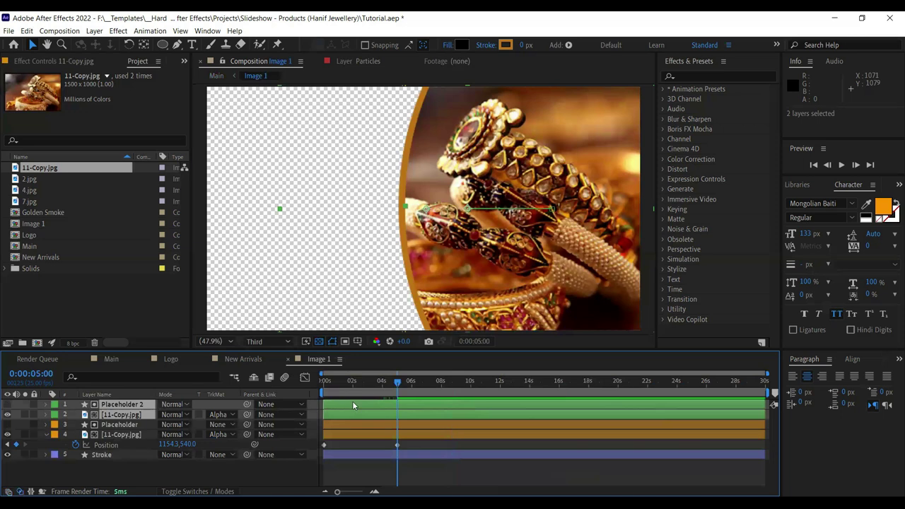
Move the ending Position keyframe of the orange 11-Copy.jpg layer earlier to 0:00:03:01.
{"action": "left_click_drag", "start_coordinate": [351, 383], "coordinate": [392, 388]}
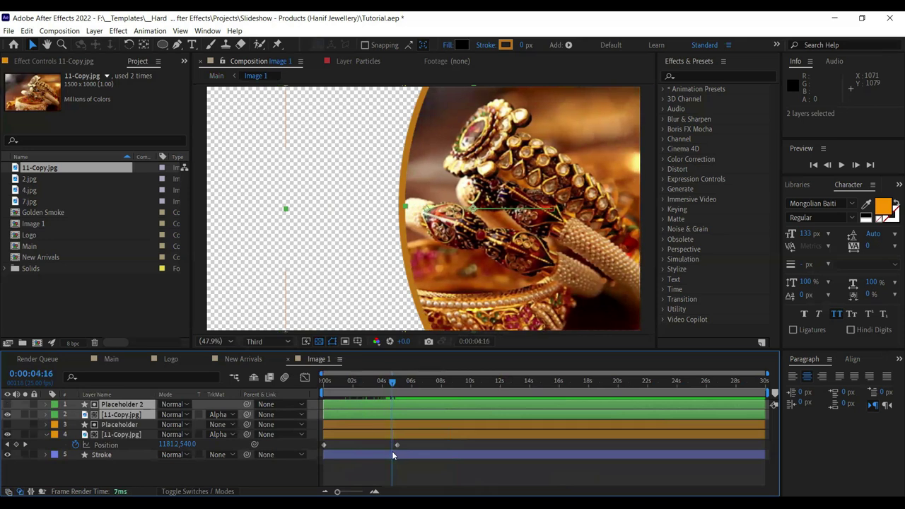
{"action": "left_click", "coordinate": [397, 445]}
{"action": "key", "text": "Delete"}
{"action": "left_click_drag", "start_coordinate": [382, 444], "coordinate": [368, 447]}
Shift the green Placeholder 2 and 11-Copy.jpg pair so both layers start at 0:00:04:20.
{"action": "left_click_drag", "start_coordinate": [327, 381], "coordinate": [395, 392]}
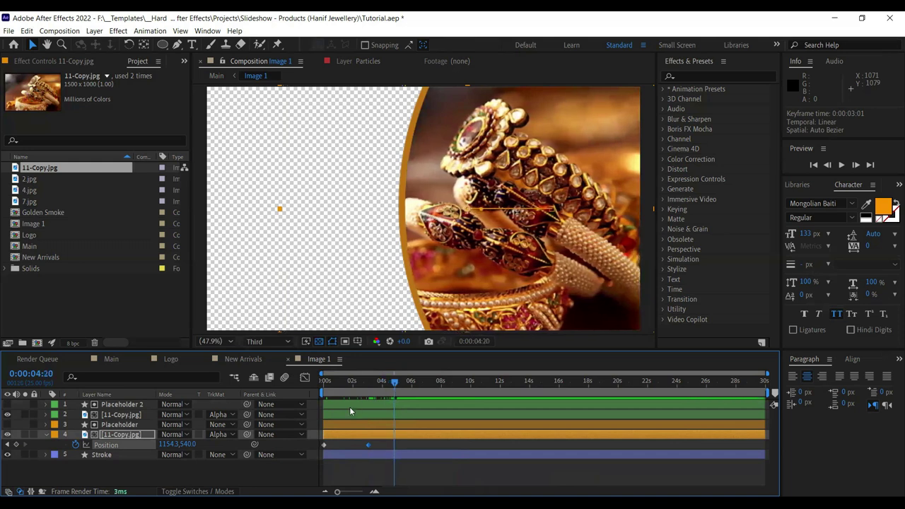
{"action": "left_click", "coordinate": [343, 405]}
{"action": "left_click", "coordinate": [321, 414], "text": "shift"}
{"action": "left_click_drag", "start_coordinate": [322, 415], "coordinate": [396, 415]}
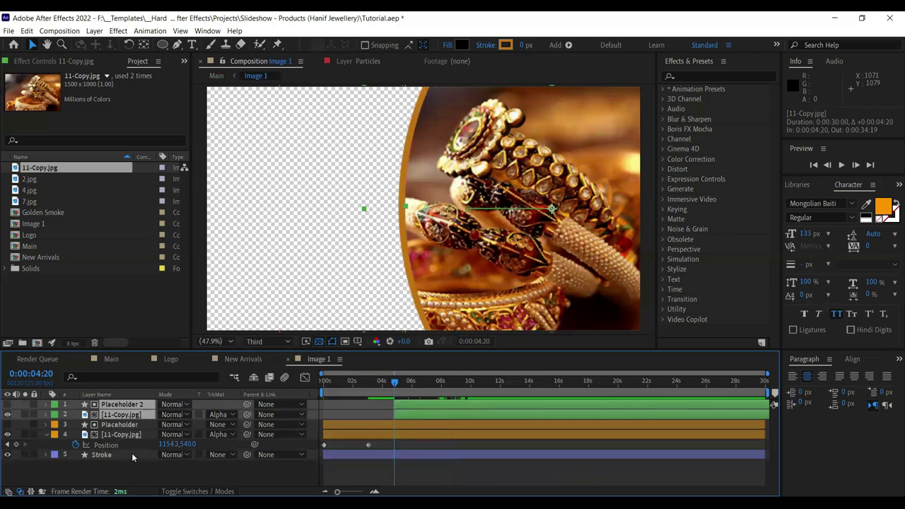
Replace the source of the green 11-Copy.jpg layer with 2.jpg.
{"action": "left_click", "coordinate": [26, 181]}
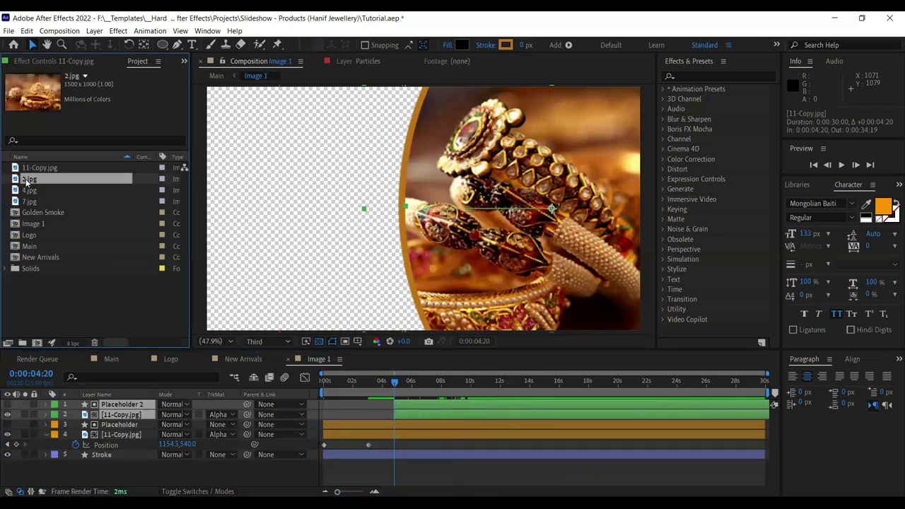
{"action": "left_click", "coordinate": [111, 468]}
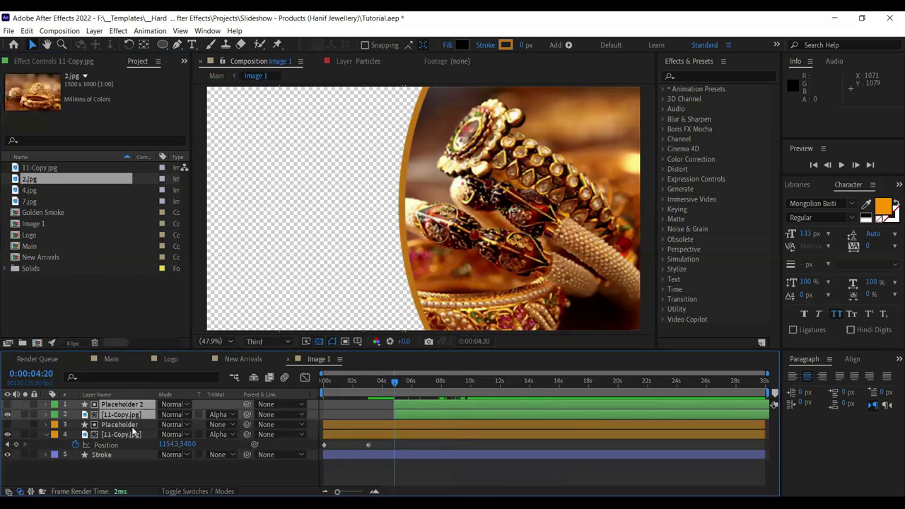
{"action": "left_click", "coordinate": [121, 415]}
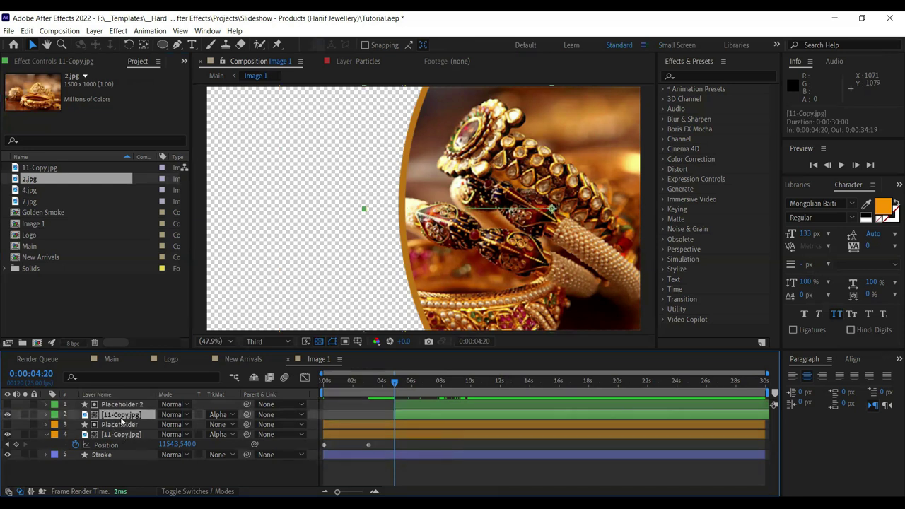
{"action": "left_click", "coordinate": [110, 459]}
{"action": "left_click", "coordinate": [114, 415]}
{"action": "key", "text": "ctrl+alt+slash"}
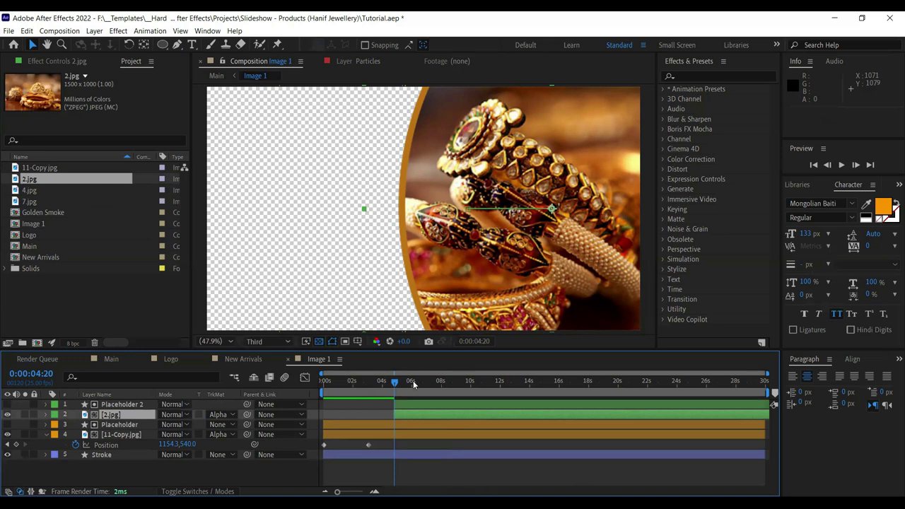
Reveal the 2.jpg layer's keyframes and move its ending Position keyframe earlier to 0:00:07:24.
{"action": "left_click_drag", "start_coordinate": [397, 381], "coordinate": [485, 393]}
{"action": "key", "text": "u"}
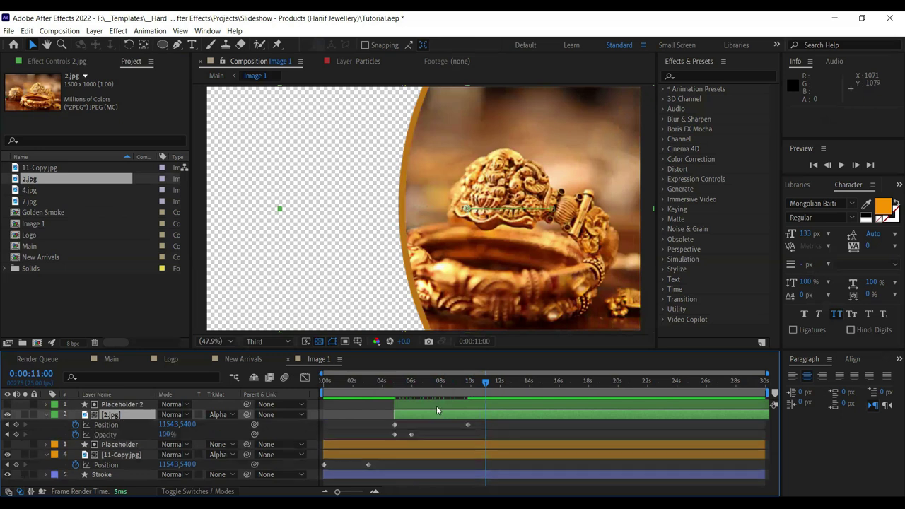
{"action": "left_click_drag", "start_coordinate": [411, 392], "coordinate": [441, 384]}
{"action": "key", "text": "shift+Left"}
{"action": "key", "text": "shift+Left"}
{"action": "key", "text": "shift+Left"}
{"action": "key", "text": "shift+Left"}
{"action": "key", "text": "shift+Left"}
{"action": "key", "text": "shift+Left"}
{"action": "key", "text": "shift+Left"}
{"action": "key", "text": "shift+Left"}
{"action": "key", "text": "shift+Left"}
{"action": "key", "text": "shift+Left"}
{"action": "key", "text": "shift+Left"}
{"action": "key", "text": "shift+Left"}
{"action": "key", "text": "shift+Left"}
{"action": "key", "text": "shift+Left"}
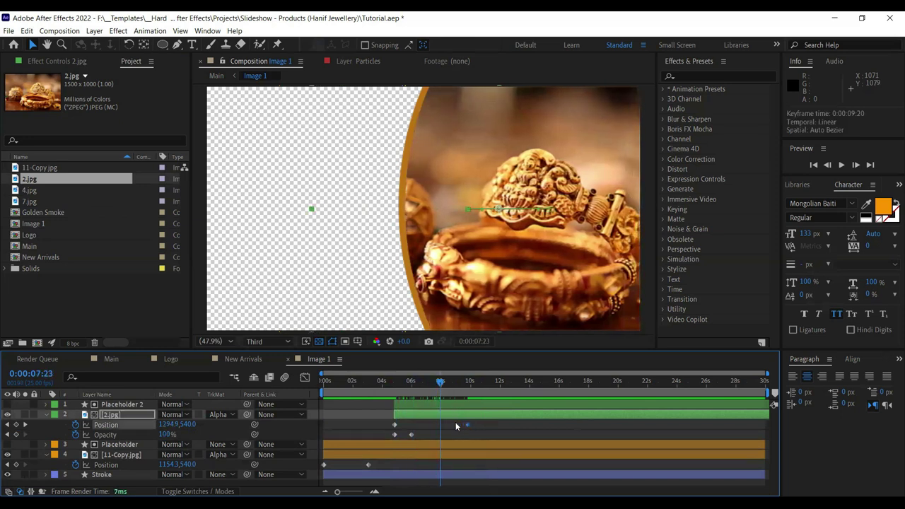
Preview the change from 11-Copy.jpg to 2.jpg from the start of the composition.
{"action": "left_click", "coordinate": [472, 385]}
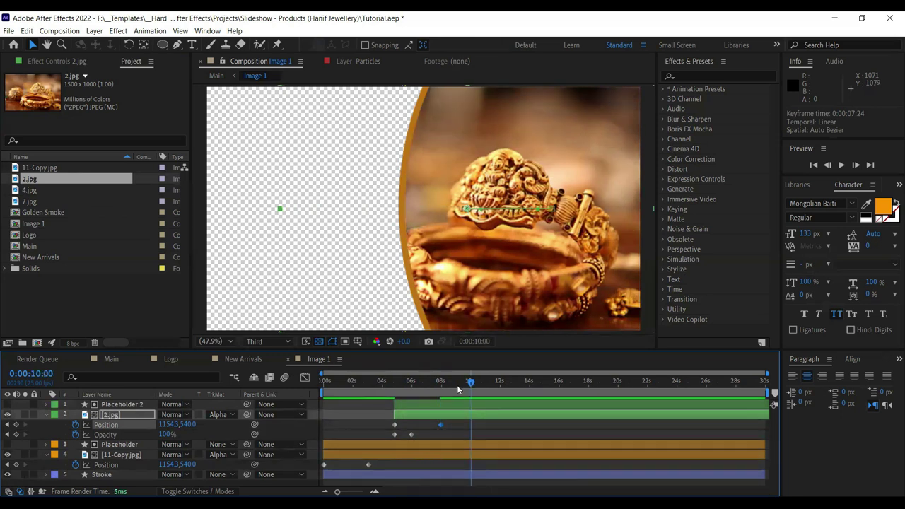
{"action": "left_click", "coordinate": [321, 382]}
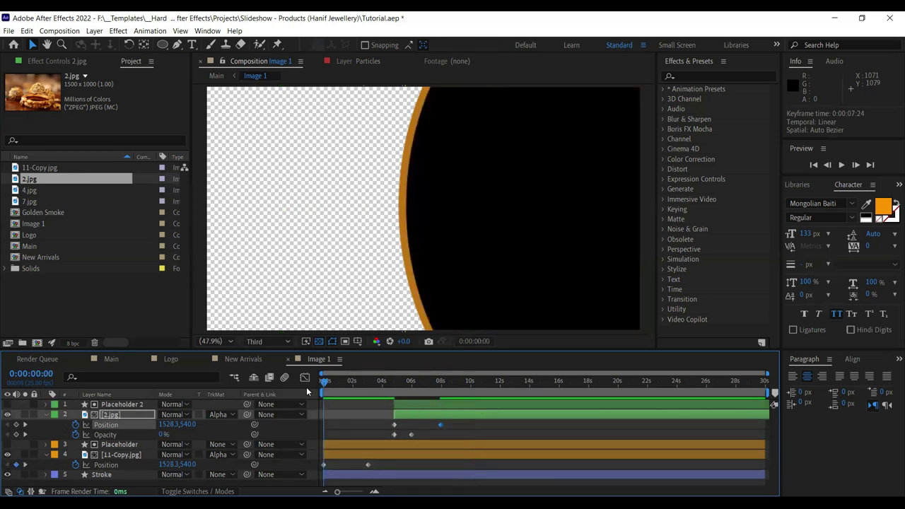
{"action": "key", "text": "space"}
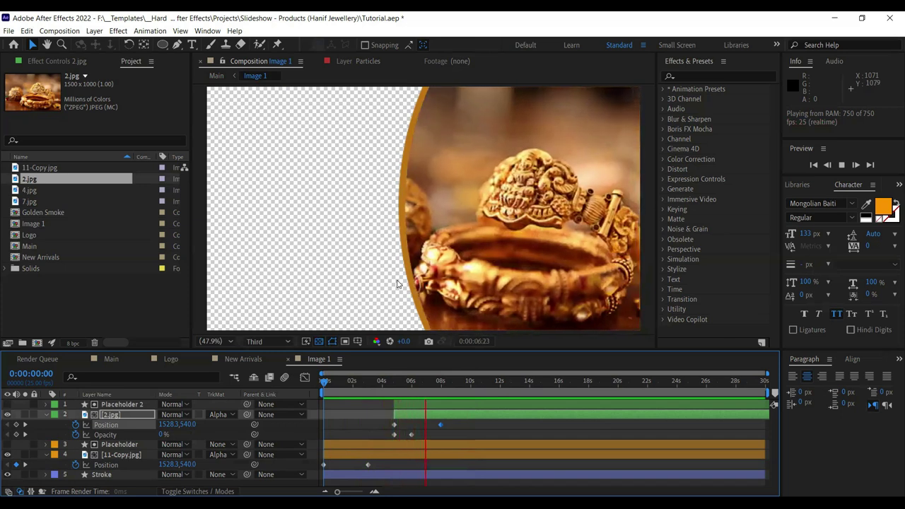
Duplicate the Placeholder 2 and 2.jpg pair and shift the copies to start at 0:00:09:24.
{"action": "left_click", "coordinate": [471, 386]}
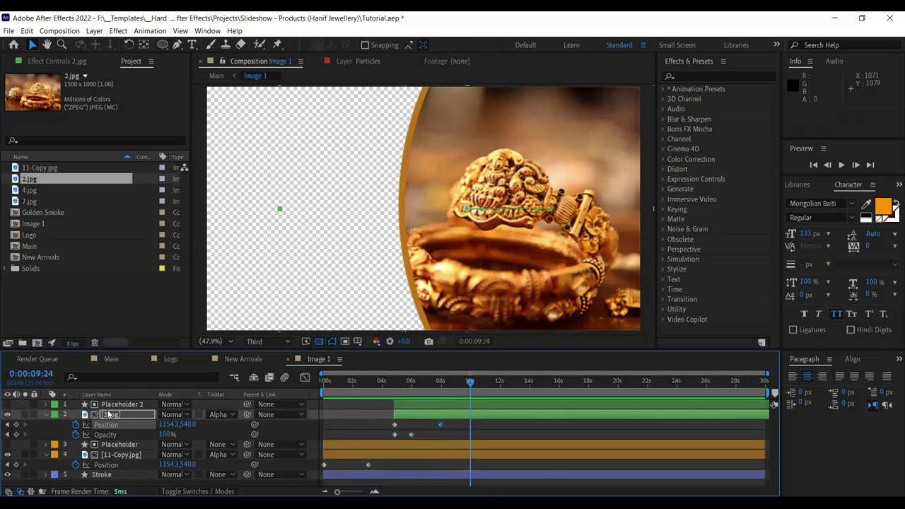
{"action": "left_click", "coordinate": [111, 408], "text": "shift"}
{"action": "key", "text": "ctrl+d"}
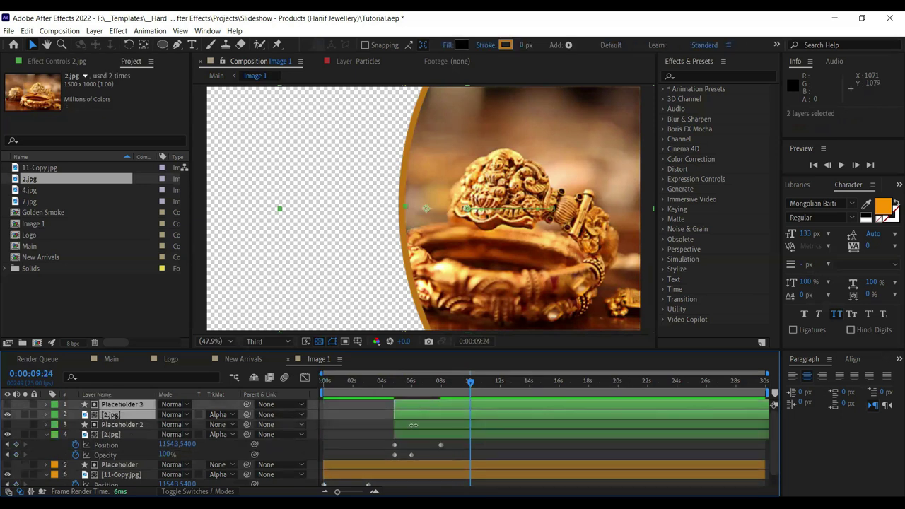
{"action": "mouse_move", "coordinate": [419, 414]}
{"action": "left_mouse_down"}
{"action": "mouse_move", "coordinate": [523, 422]}
{"action": "mouse_move", "coordinate": [592, 415]}
{"action": "mouse_move", "coordinate": [574, 416]}
{"action": "left_mouse_up"}
Duplicate the newest placeholder and 2.jpg pair and shift the copies to start at 0:00:14:20.
{"action": "key", "text": "ctrl+d"}
{"action": "left_click", "coordinate": [391, 388]}
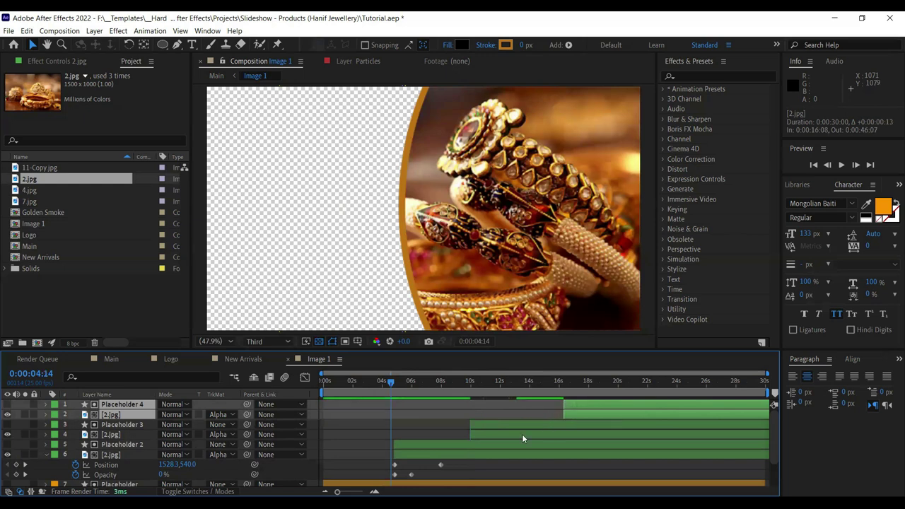
{"action": "left_click", "coordinate": [522, 435]}
{"action": "left_click_drag", "start_coordinate": [523, 435], "coordinate": [523, 432]}
{"action": "key", "text": "u"}
{"action": "left_click_drag", "start_coordinate": [518, 384], "coordinate": [542, 391]}
{"action": "left_click", "coordinate": [566, 415]}
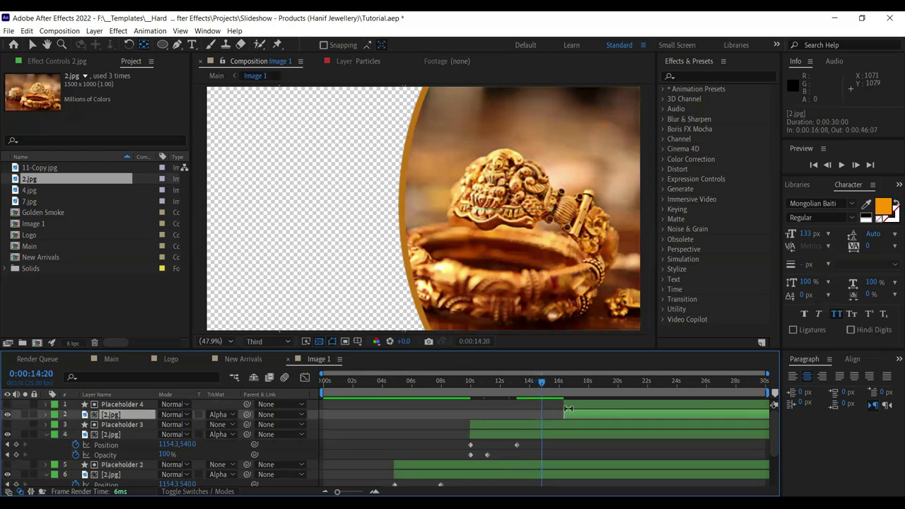
{"action": "left_click", "coordinate": [568, 409], "text": "shift"}
{"action": "left_click_drag", "start_coordinate": [566, 411], "coordinate": [549, 415]}
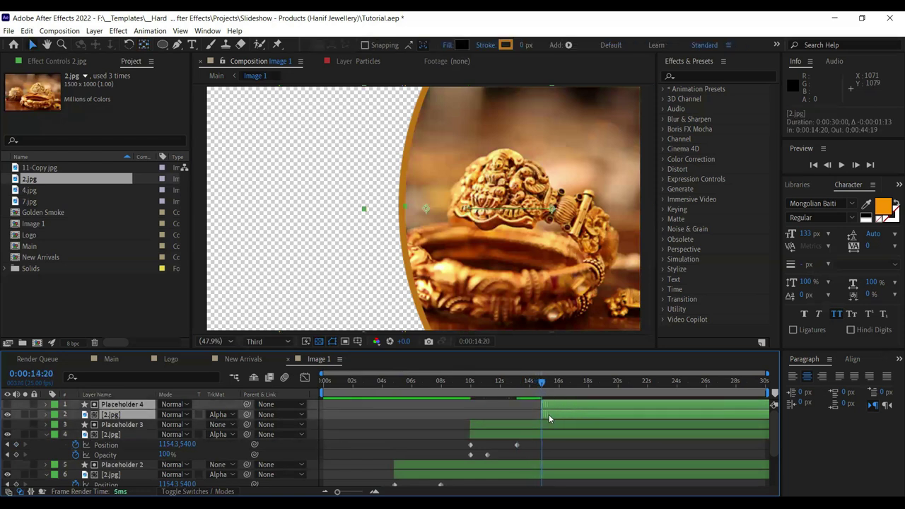
{"action": "left_click", "coordinate": [41, 190]}
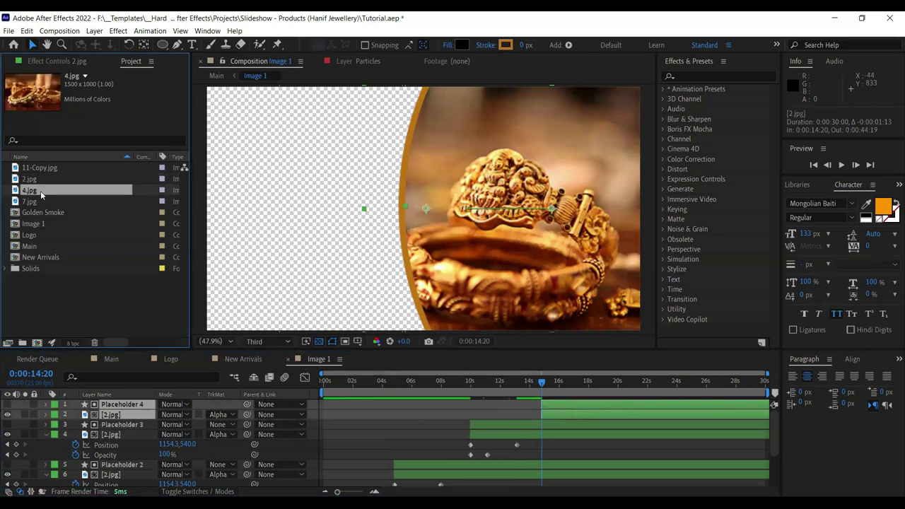
{"action": "left_click", "coordinate": [504, 428]}
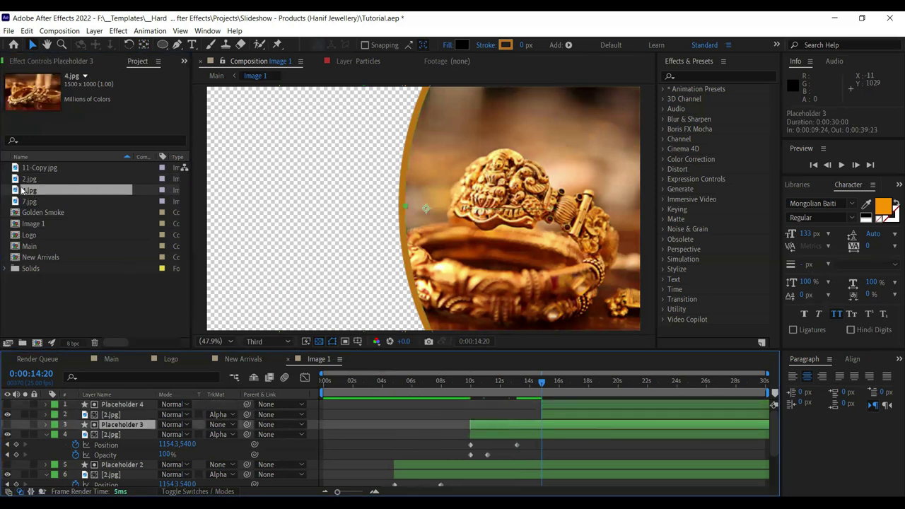
{"action": "left_click_drag", "start_coordinate": [112, 417], "coordinate": [117, 424]}
{"action": "key", "text": "ctrl+alt+slash"}
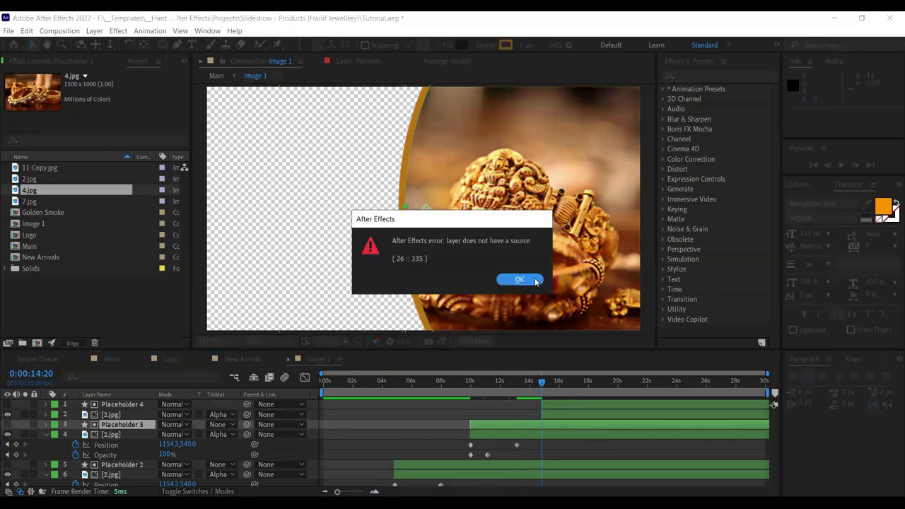
{"action": "left_click", "coordinate": [532, 283]}
Replace the source of the 2.jpg layer beneath Placeholder 3 with 4.jpg.
{"action": "left_click", "coordinate": [29, 202]}
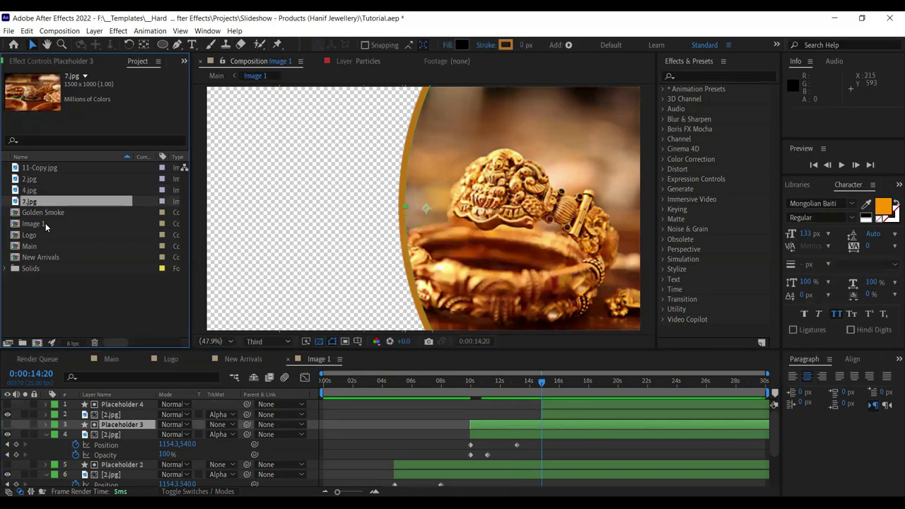
{"action": "left_click", "coordinate": [120, 434]}
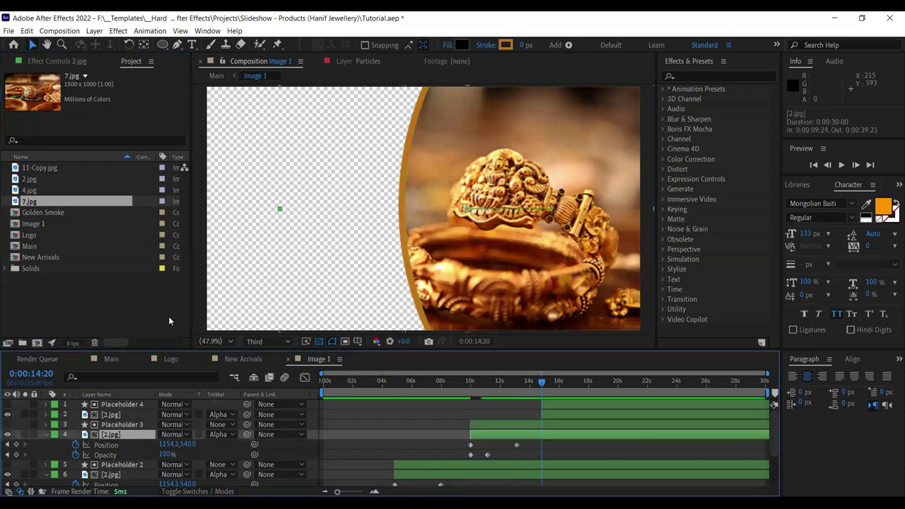
{"action": "left_click", "coordinate": [30, 192]}
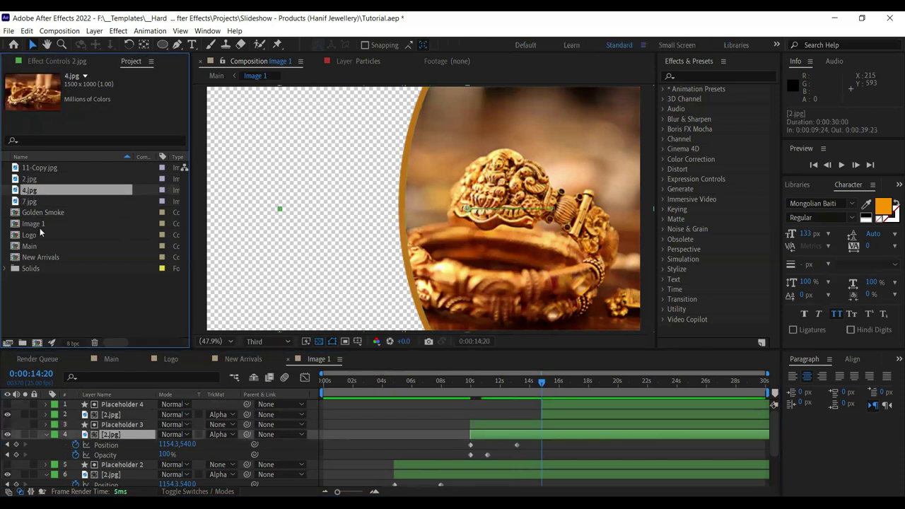
{"action": "left_click_drag", "start_coordinate": [99, 419], "coordinate": [110, 435]}
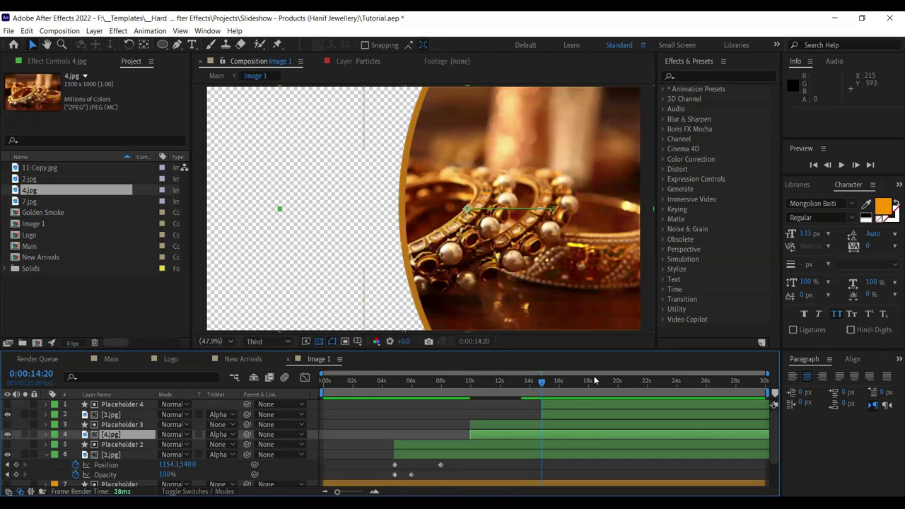
Replace the source of the 2.jpg layer beneath Placeholder 4 with 7.jpg.
{"action": "left_click_drag", "start_coordinate": [575, 381], "coordinate": [599, 381]}
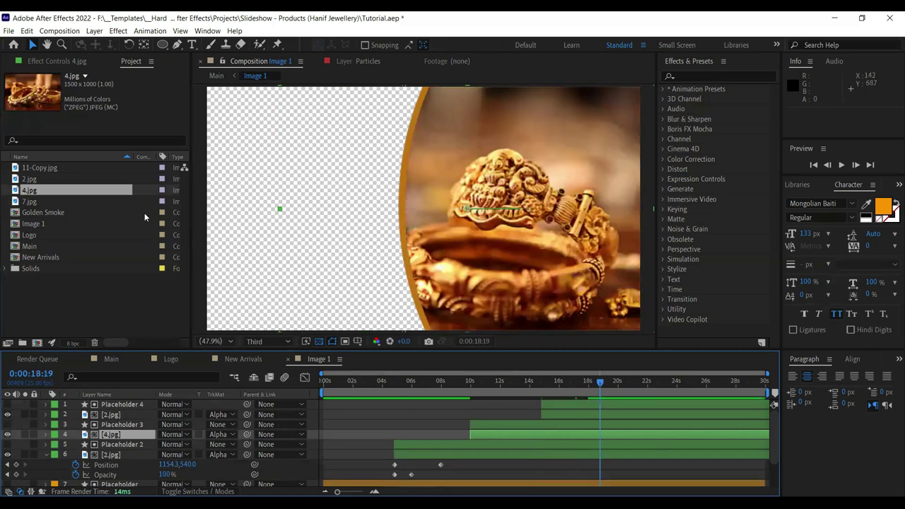
{"action": "left_click", "coordinate": [31, 201]}
{"action": "left_click", "coordinate": [140, 414]}
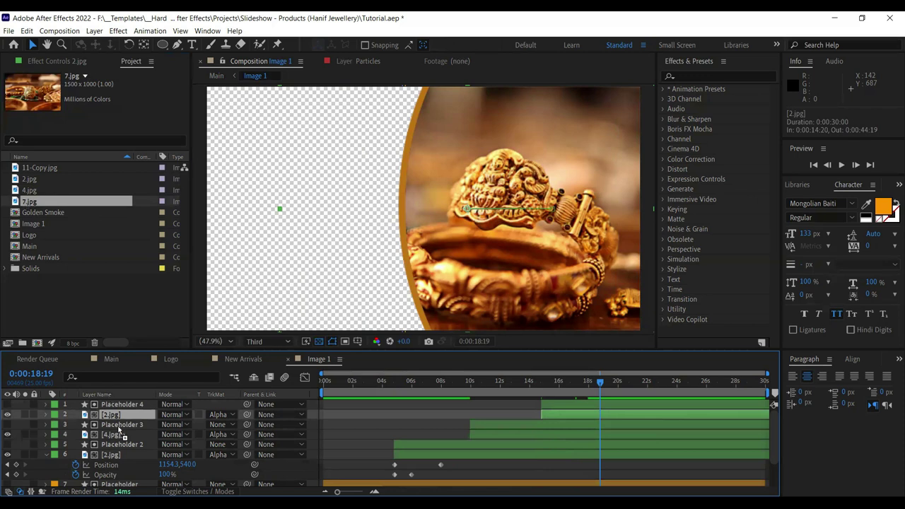
{"action": "key", "text": "ctrl+alt+slash"}
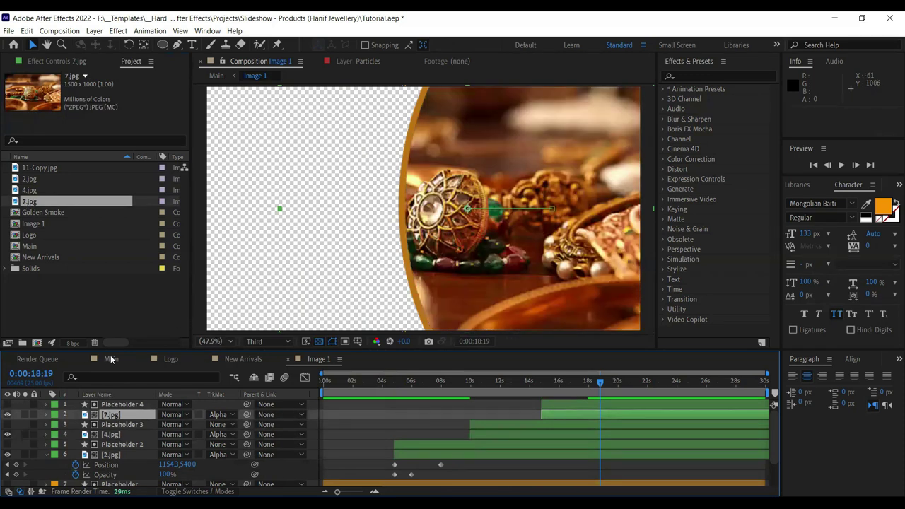
Preview the image sequence from the start of Image 1, and also in the Main composition from 0:00:08:01.
{"action": "left_click", "coordinate": [323, 382]}
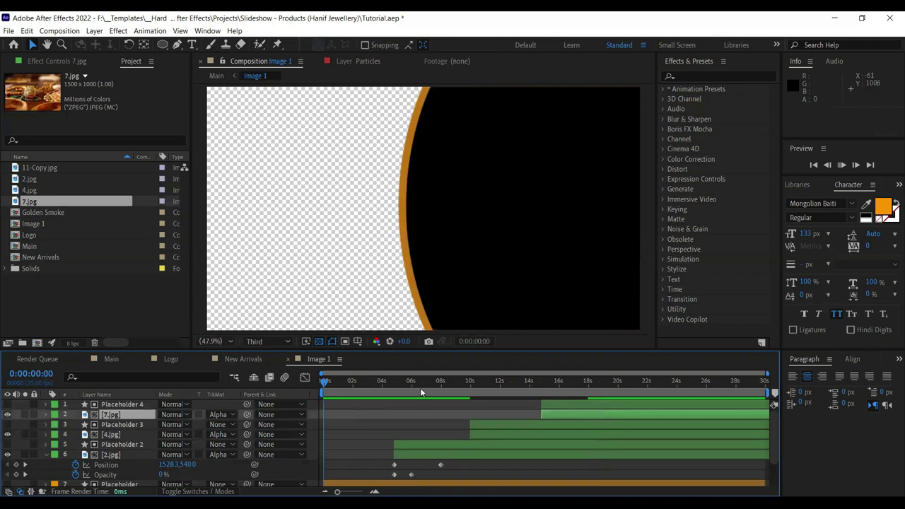
{"action": "key", "text": "space"}
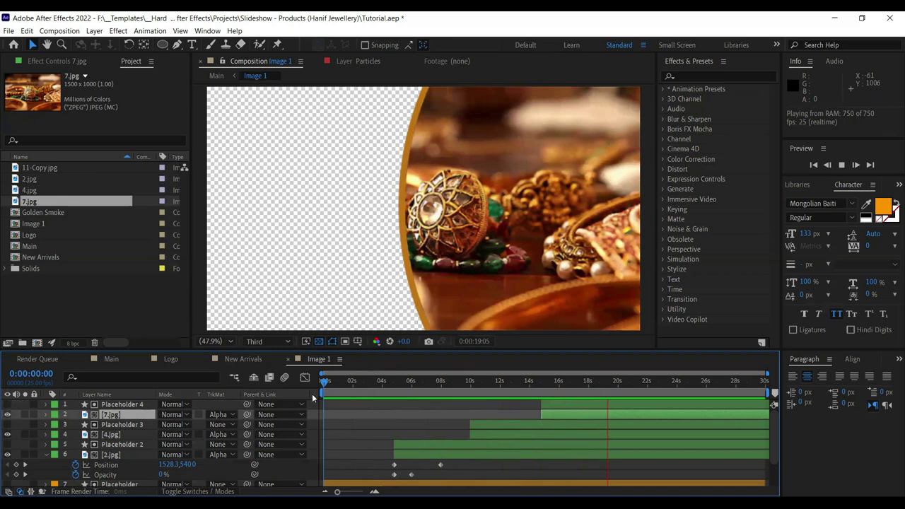
{"action": "left_click", "coordinate": [111, 359]}
{"action": "mouse_move", "coordinate": [422, 390]}
{"action": "left_mouse_down"}
{"action": "mouse_move", "coordinate": [430, 392]}
{"action": "mouse_move", "coordinate": [420, 393]}
{"action": "left_mouse_up"}
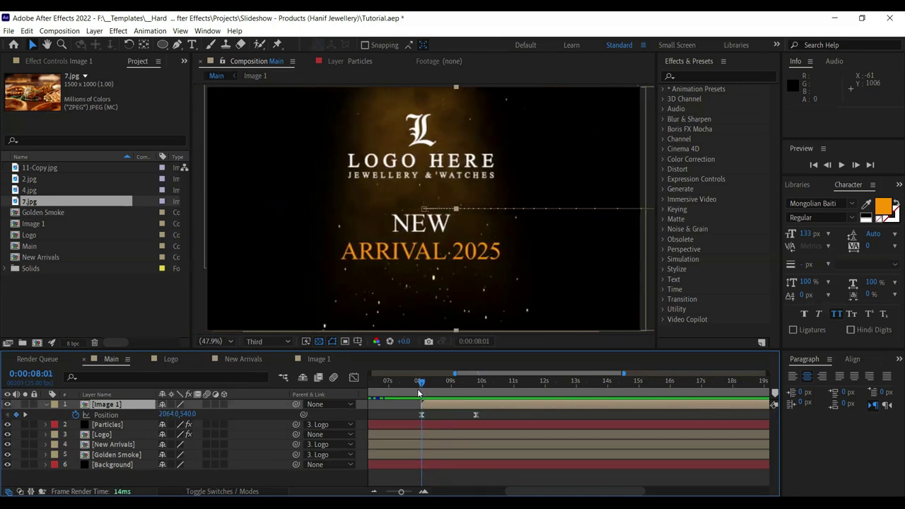
{"action": "key", "text": "space"}
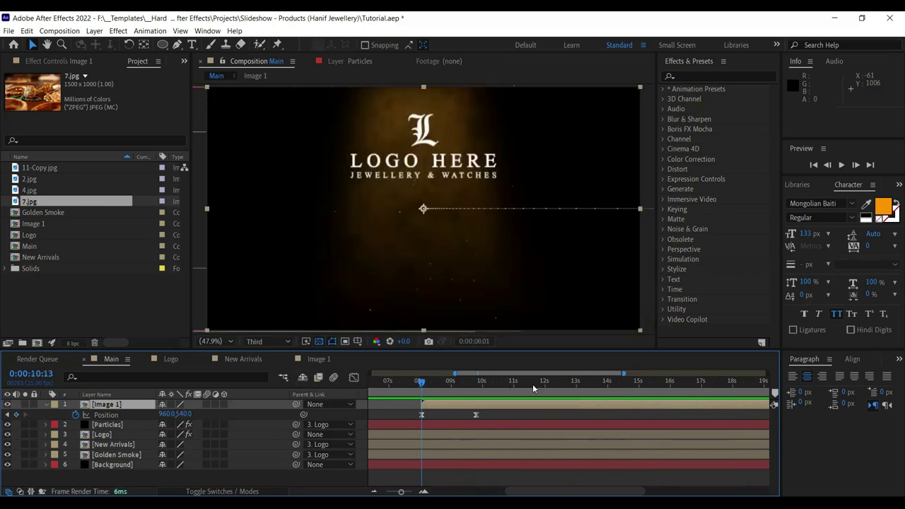
Show Main's timeline through to 30 seconds and add a Position keyframe to the Image 1 layer at 0:00:26:14.
{"action": "left_click", "coordinate": [555, 381]}
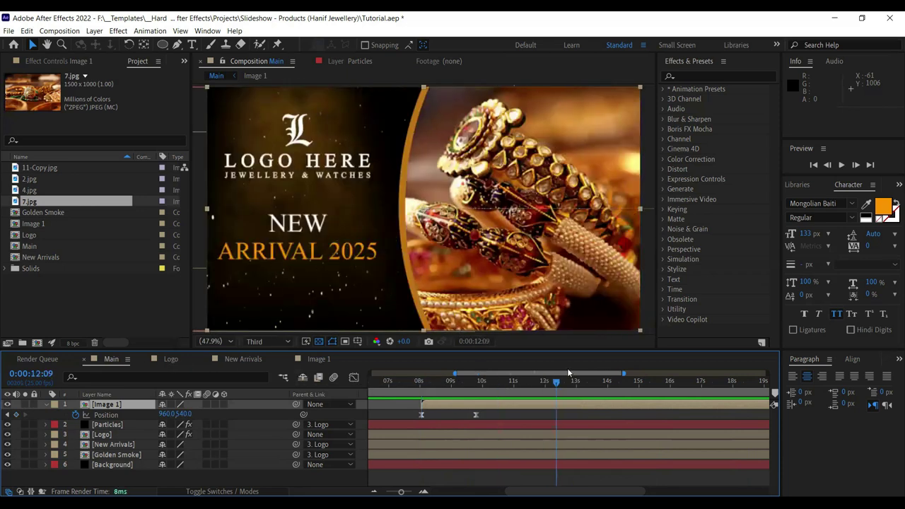
{"action": "left_click_drag", "start_coordinate": [623, 374], "coordinate": [767, 374]}
{"action": "left_click", "coordinate": [617, 384]}
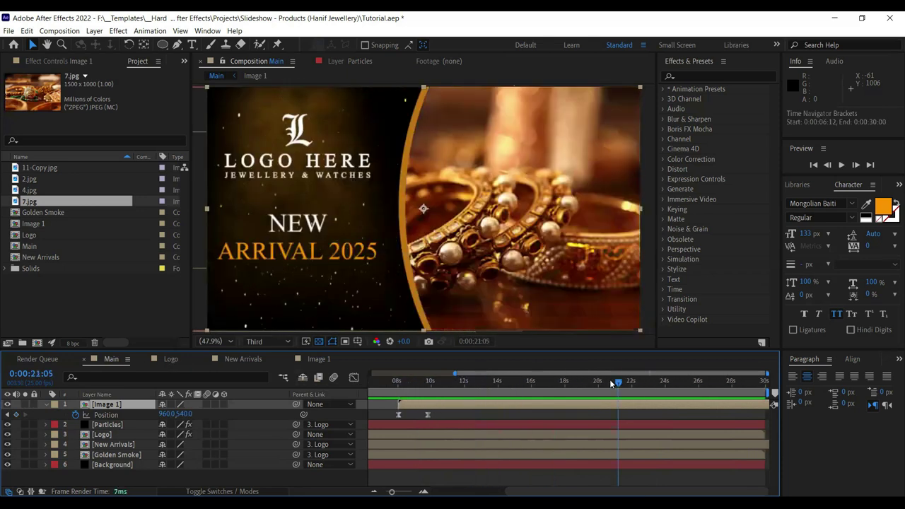
{"action": "left_click_drag", "start_coordinate": [625, 387], "coordinate": [709, 393]}
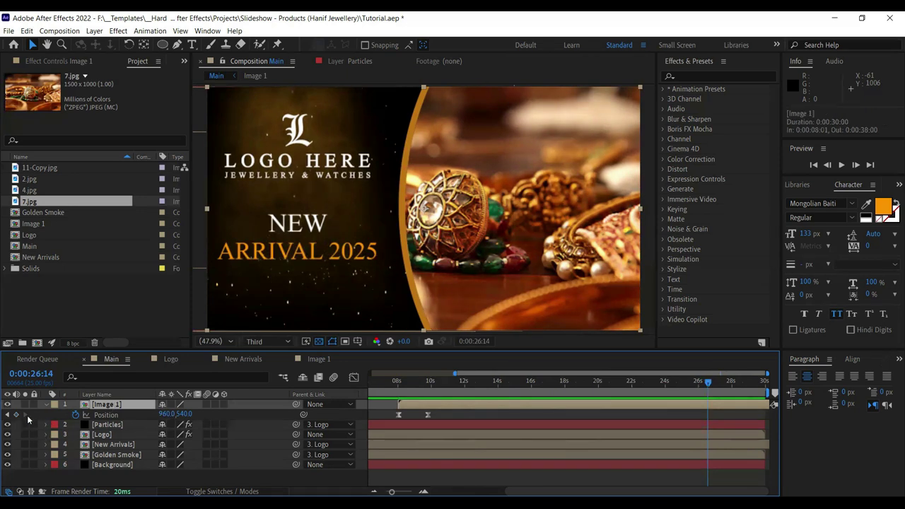
{"action": "left_click", "coordinate": [16, 415]}
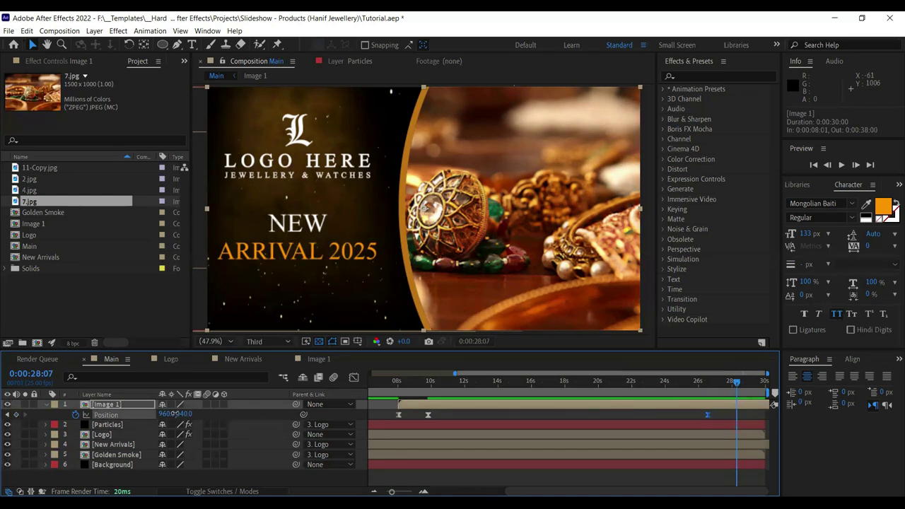
Set the Image 1 layer's Position to 2100, 540 at 0:00:28:07 so it slides out of the frame.
{"action": "left_click_drag", "start_coordinate": [187, 414], "coordinate": [242, 417]}
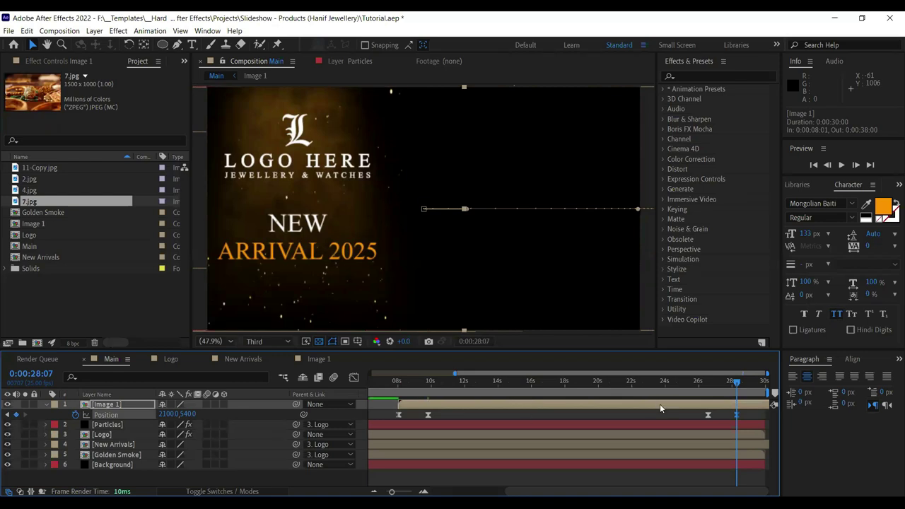
Animate the Logo layer's Position from a hold-in-place keyframe at 0:00:26:18 to 968, 264.3 at 0:00:28:10.
{"action": "left_click", "coordinate": [102, 434]}
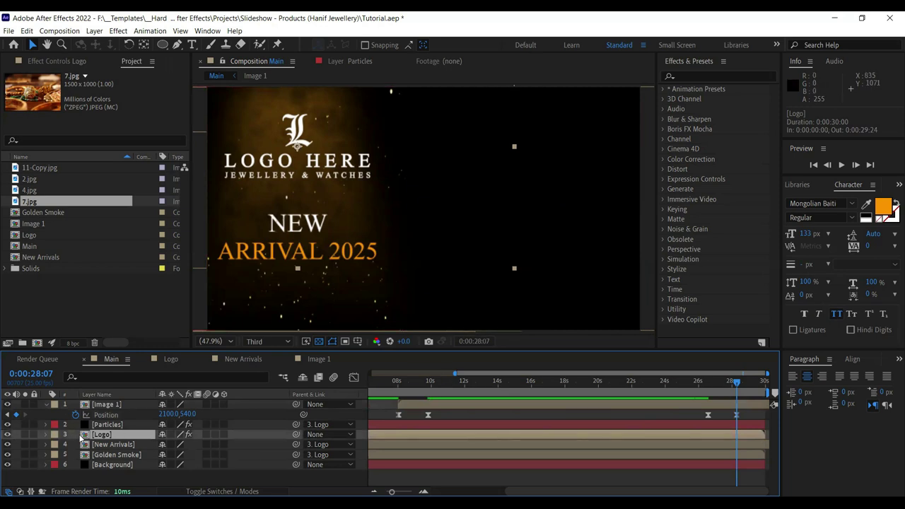
{"action": "key", "text": "p"}
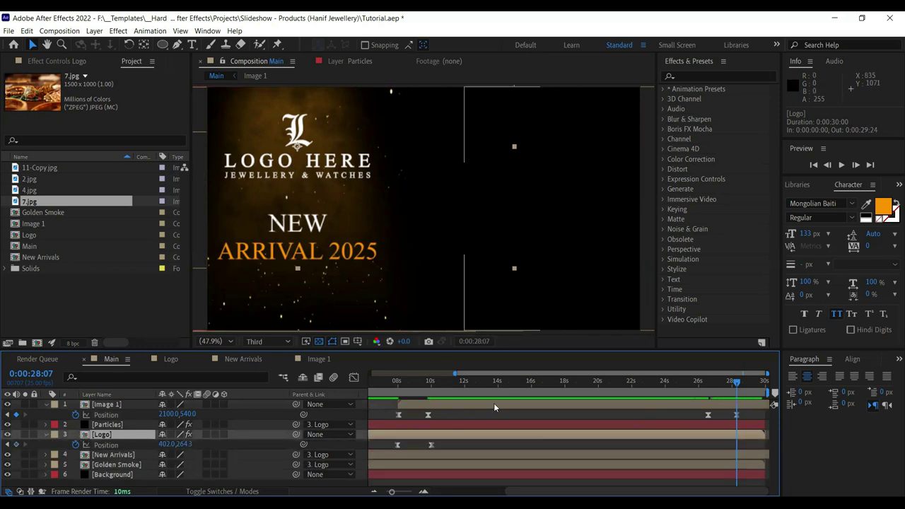
{"action": "left_click", "coordinate": [705, 382]}
{"action": "key", "text": "Page_Up"}
{"action": "key", "text": "Page_Up"}
{"action": "key", "text": "Page_Up"}
{"action": "left_click_drag", "start_coordinate": [708, 384], "coordinate": [711, 384]}
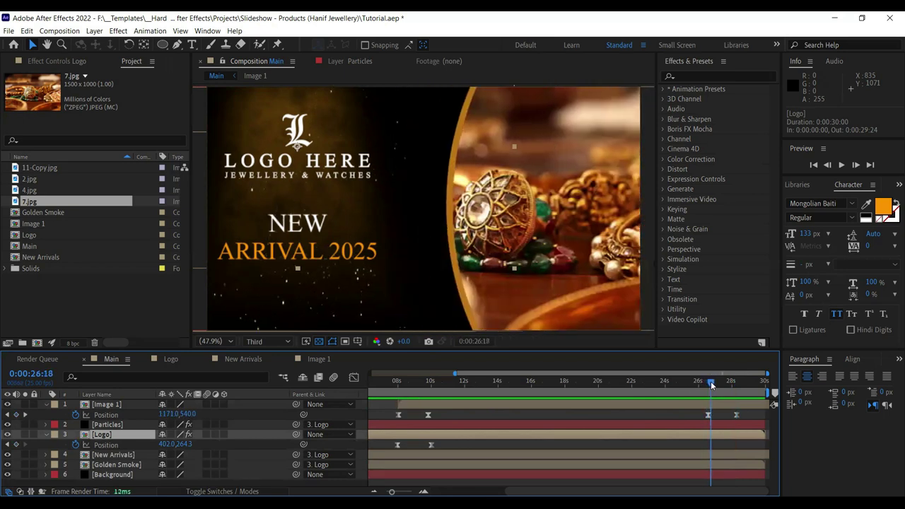
{"action": "left_click", "coordinate": [14, 447]}
{"action": "left_click_drag", "start_coordinate": [716, 384], "coordinate": [739, 387]}
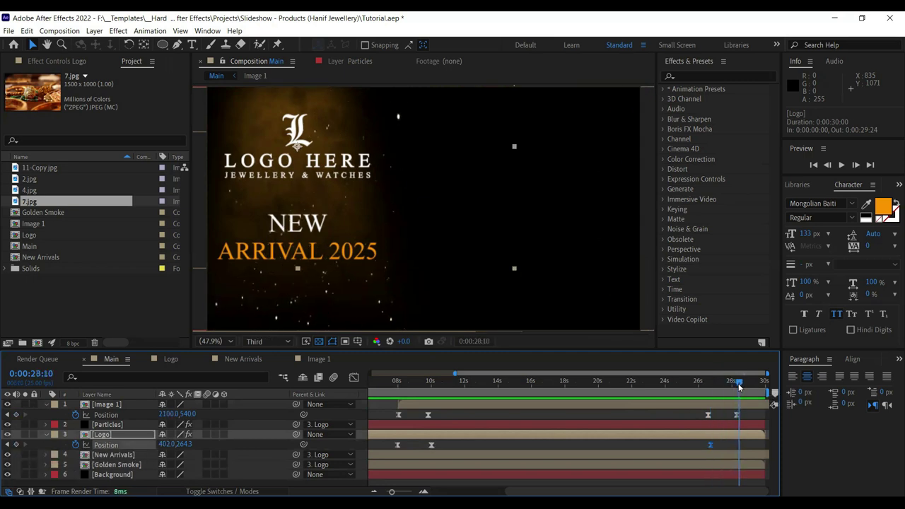
{"action": "left_click_drag", "start_coordinate": [193, 446], "coordinate": [452, 467]}
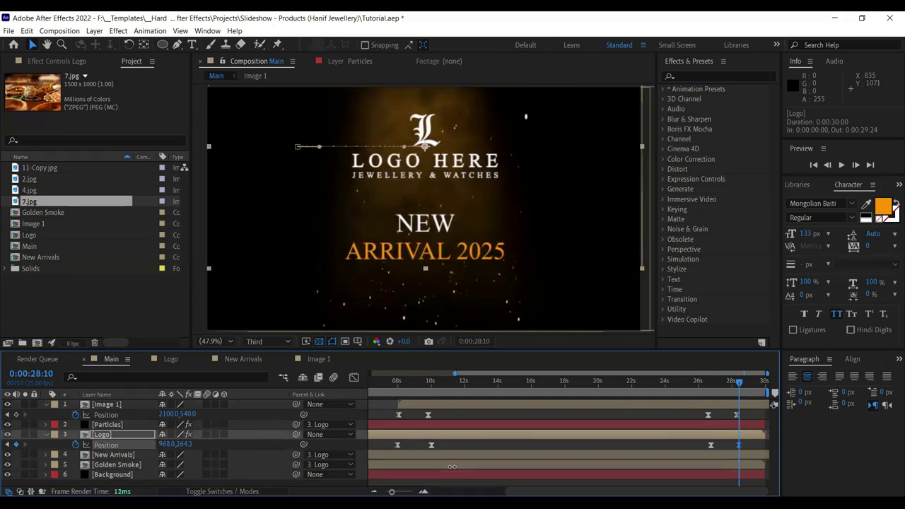
Preview the closing animation of the Main composition from 0:00:26:04 and scrub to its end at 0:00:28:09.
{"action": "left_click", "coordinate": [702, 383]}
{"action": "key", "text": "space"}
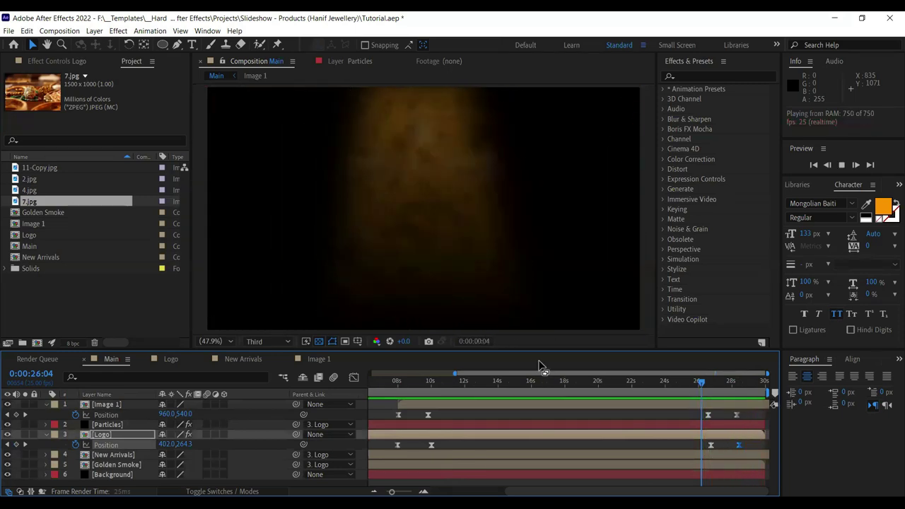
{"action": "mouse_move", "coordinate": [725, 385]}
{"action": "left_mouse_down"}
{"action": "mouse_move", "coordinate": [700, 385]}
{"action": "mouse_move", "coordinate": [739, 386]}
{"action": "left_mouse_up"}
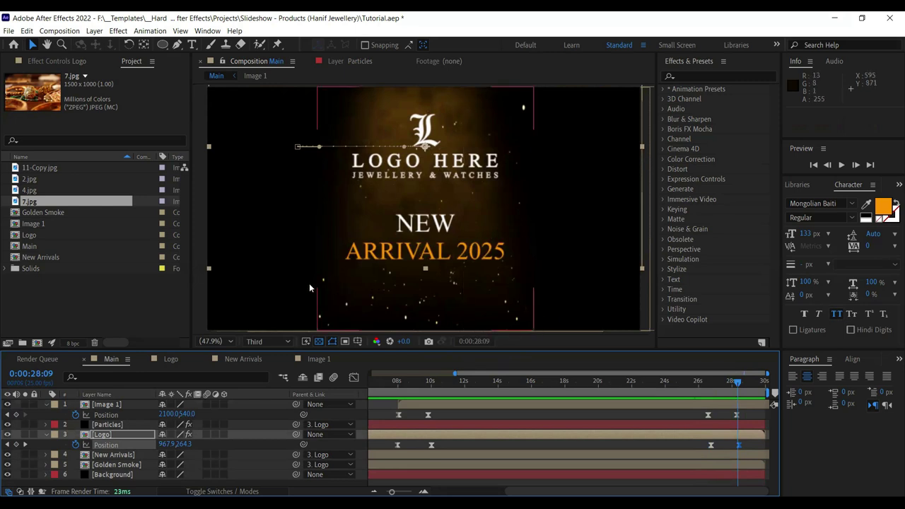
Show Main's whole timeline from 0 to 30 seconds and collapse the keyframed properties of all layers.
{"action": "left_click_drag", "start_coordinate": [454, 373], "coordinate": [442, 374]}
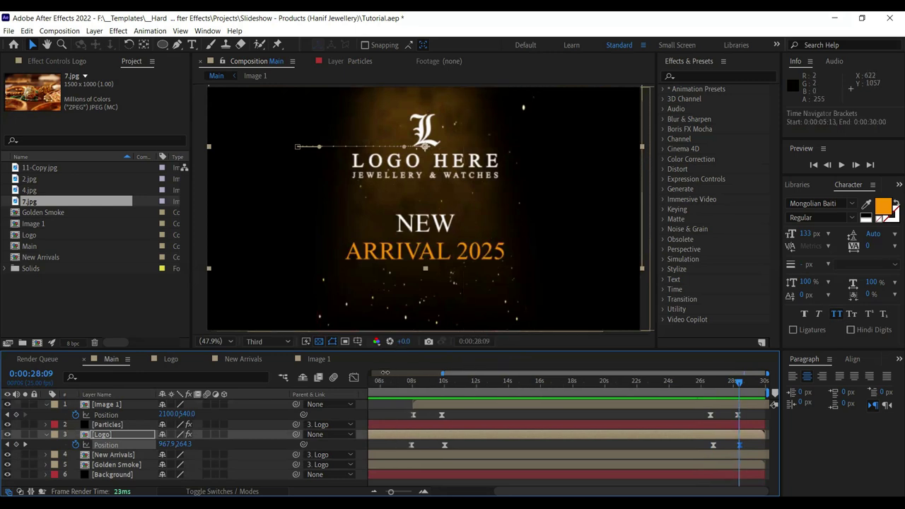
{"action": "left_click_drag", "start_coordinate": [385, 372], "coordinate": [370, 373]}
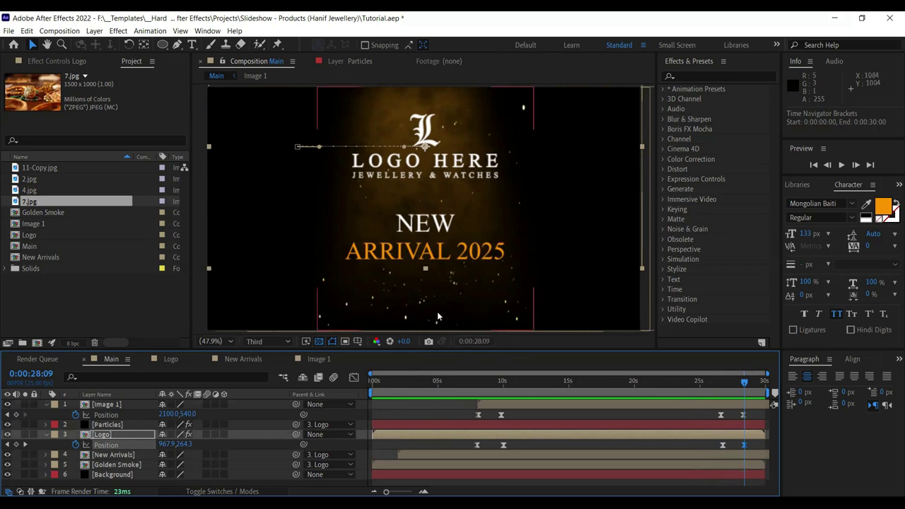
{"action": "left_click", "coordinate": [259, 414]}
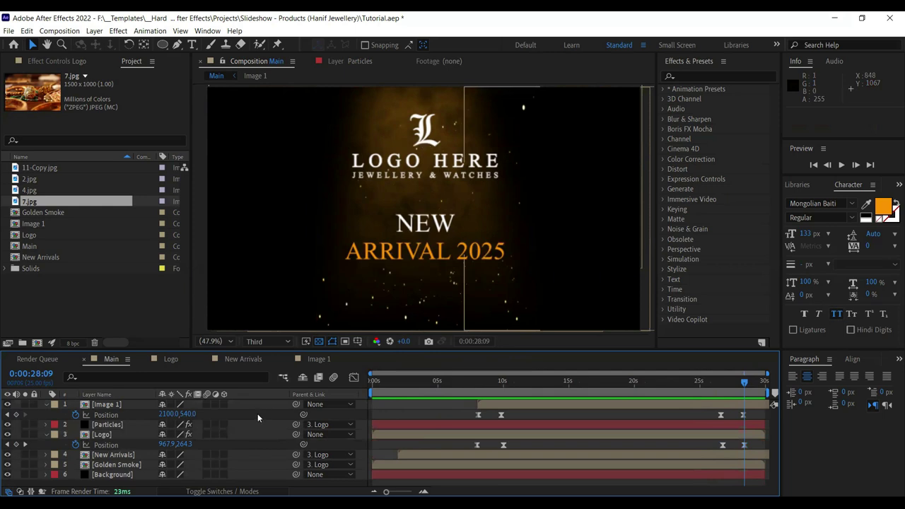
{"action": "key", "text": "u"}
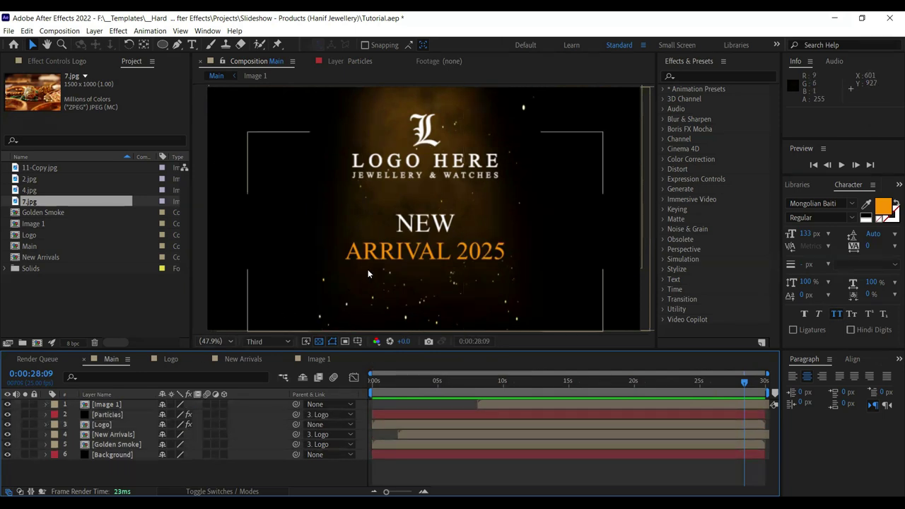
Scrub through the Main composition to review the image sequence, ending at 0:00:11:16.
{"action": "left_click", "coordinate": [666, 382]}
{"action": "left_click_drag", "start_coordinate": [666, 382], "coordinate": [704, 382]}
{"action": "left_click_drag", "start_coordinate": [561, 384], "coordinate": [524, 382]}
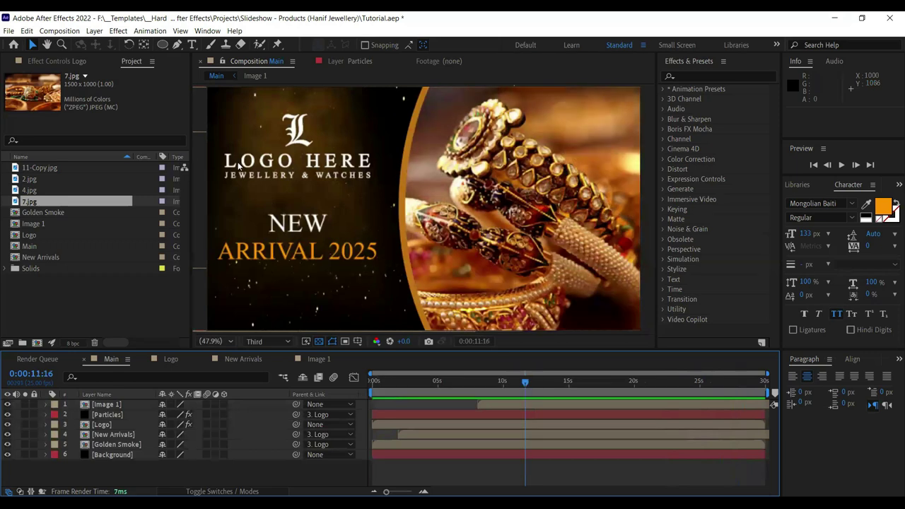